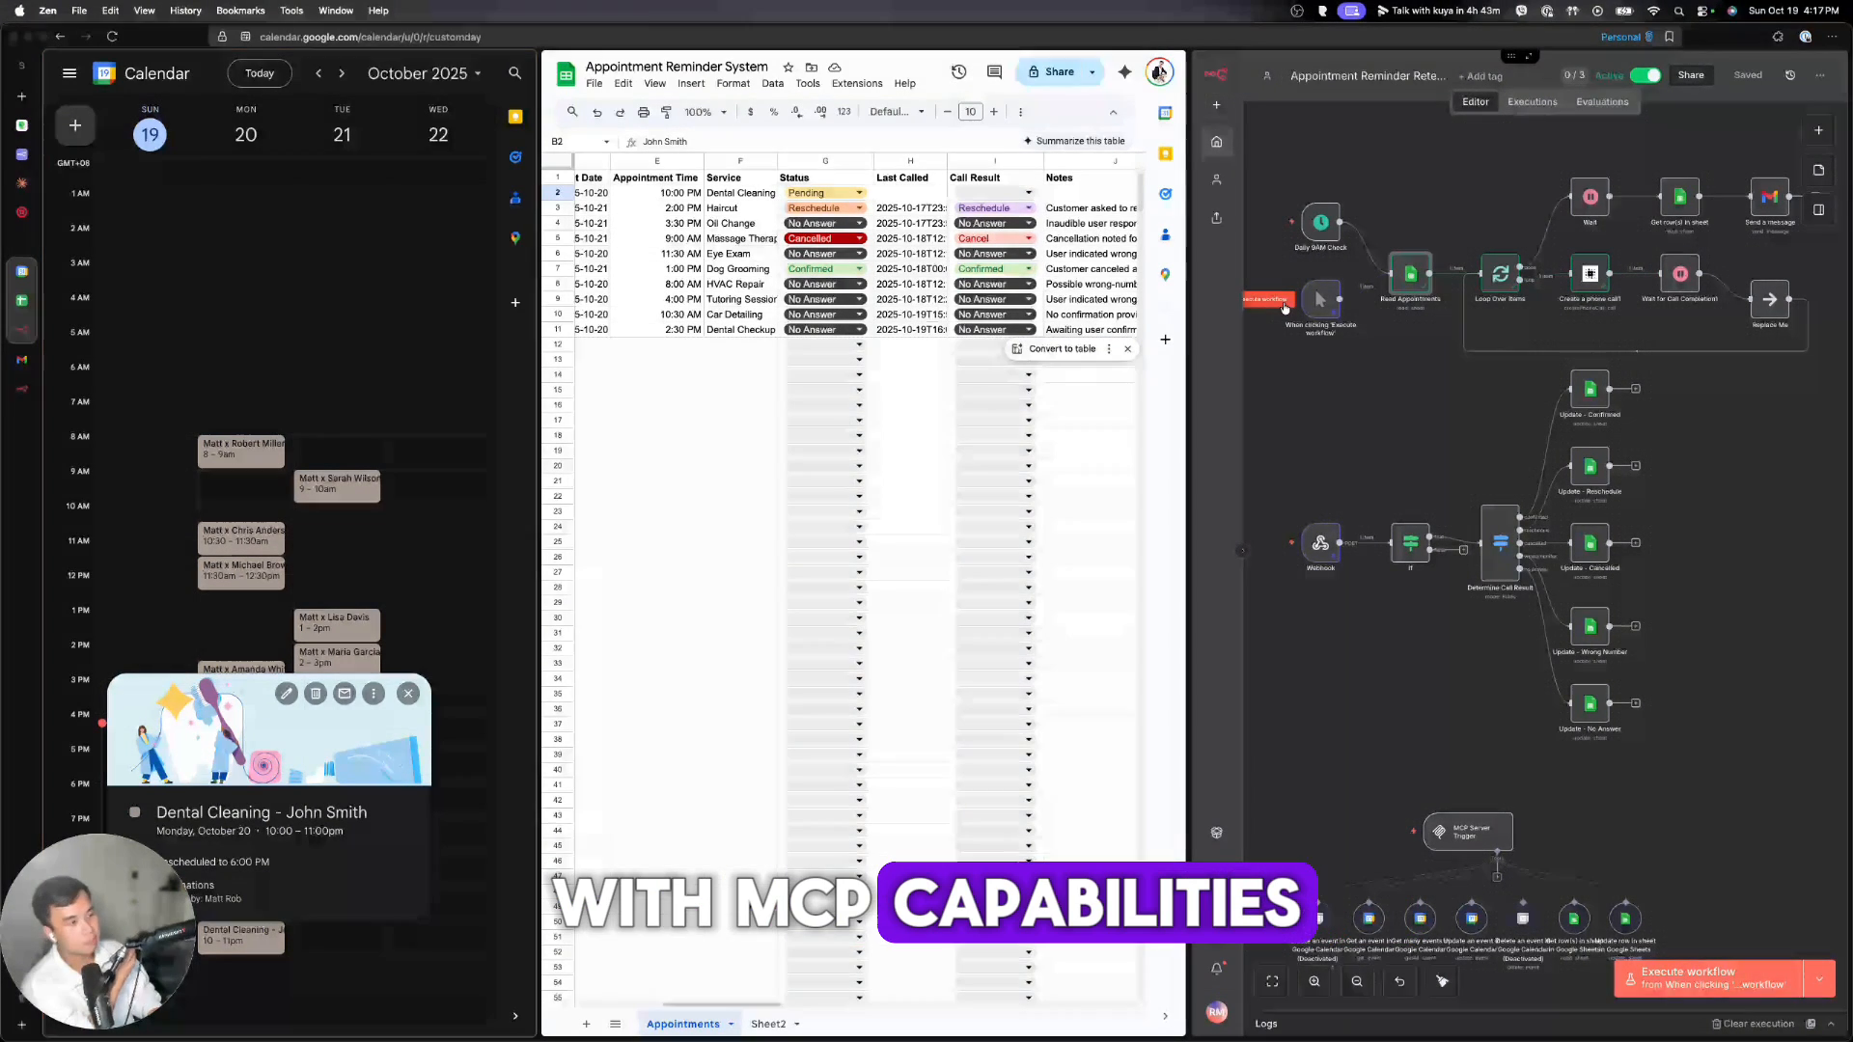
- Run the appointment reminder workflow from its manual trigger and close the Dental Cleaning event's details in the calendar
{"action": "left_click", "coordinate": [1285, 304]}
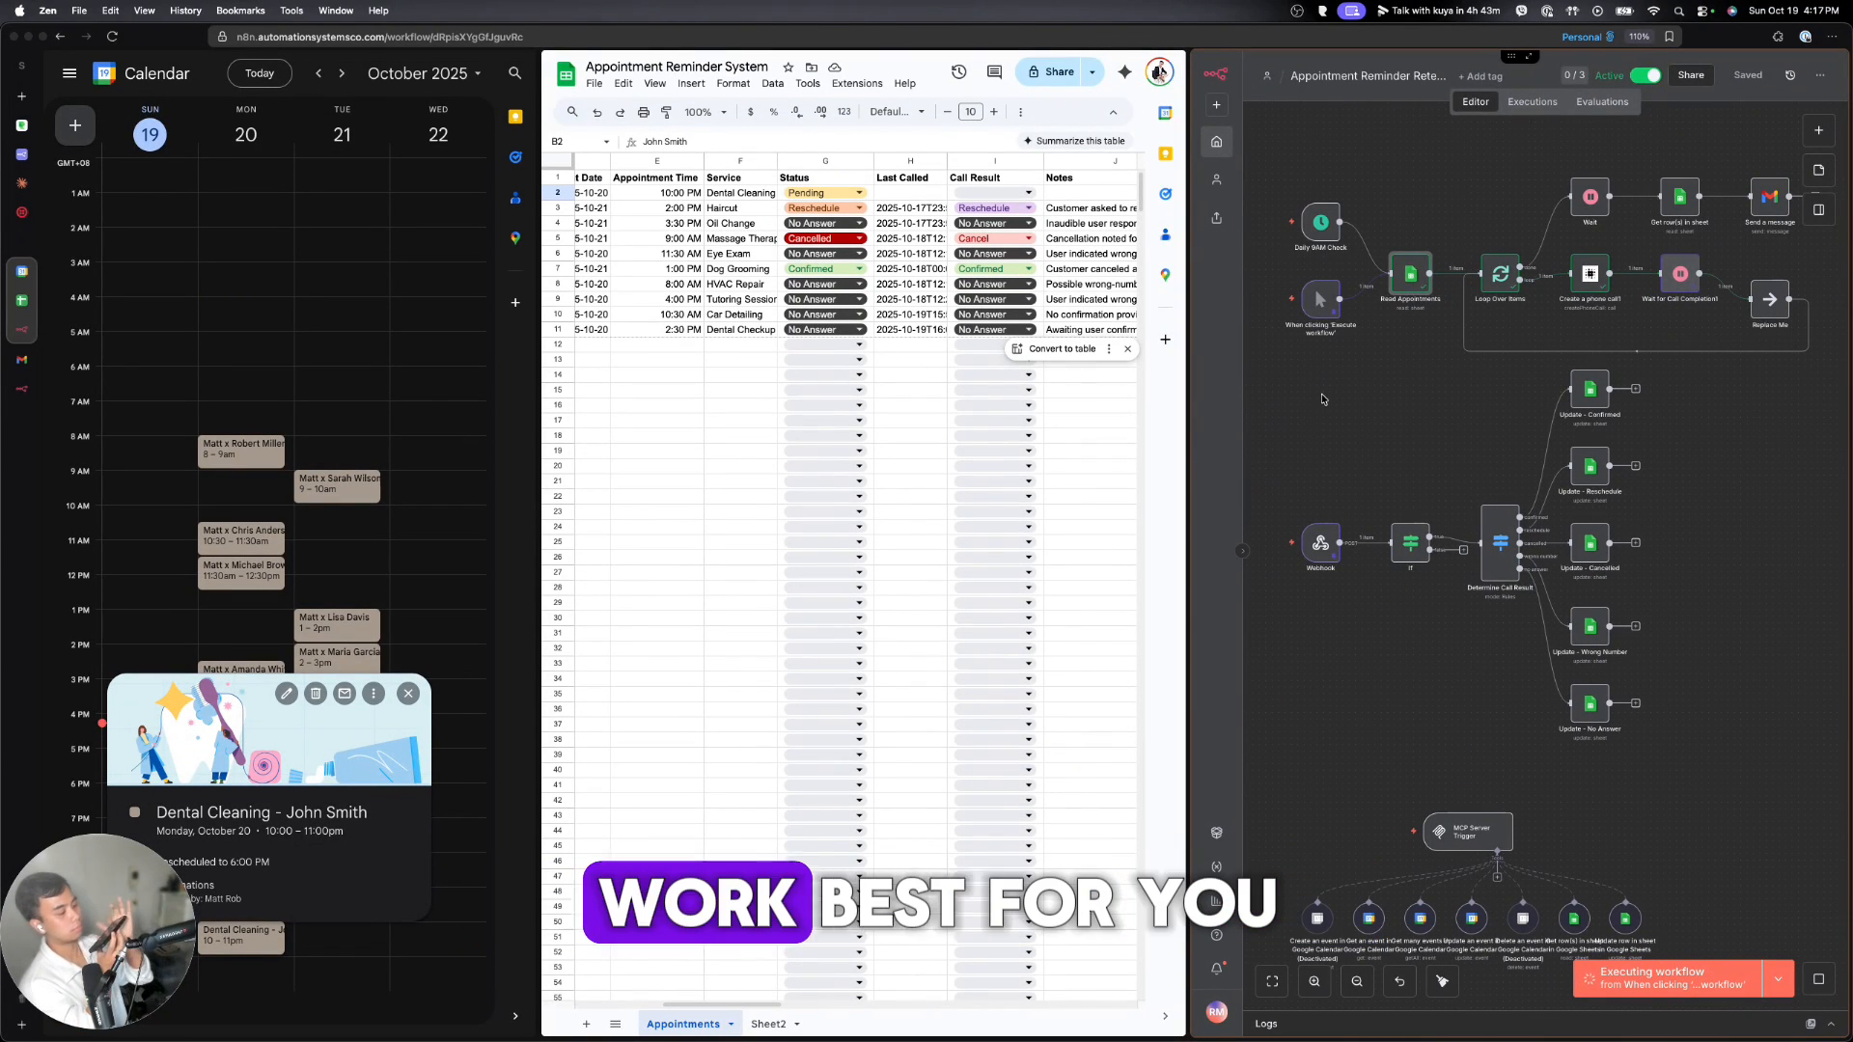
{"action": "left_click", "coordinate": [406, 695]}
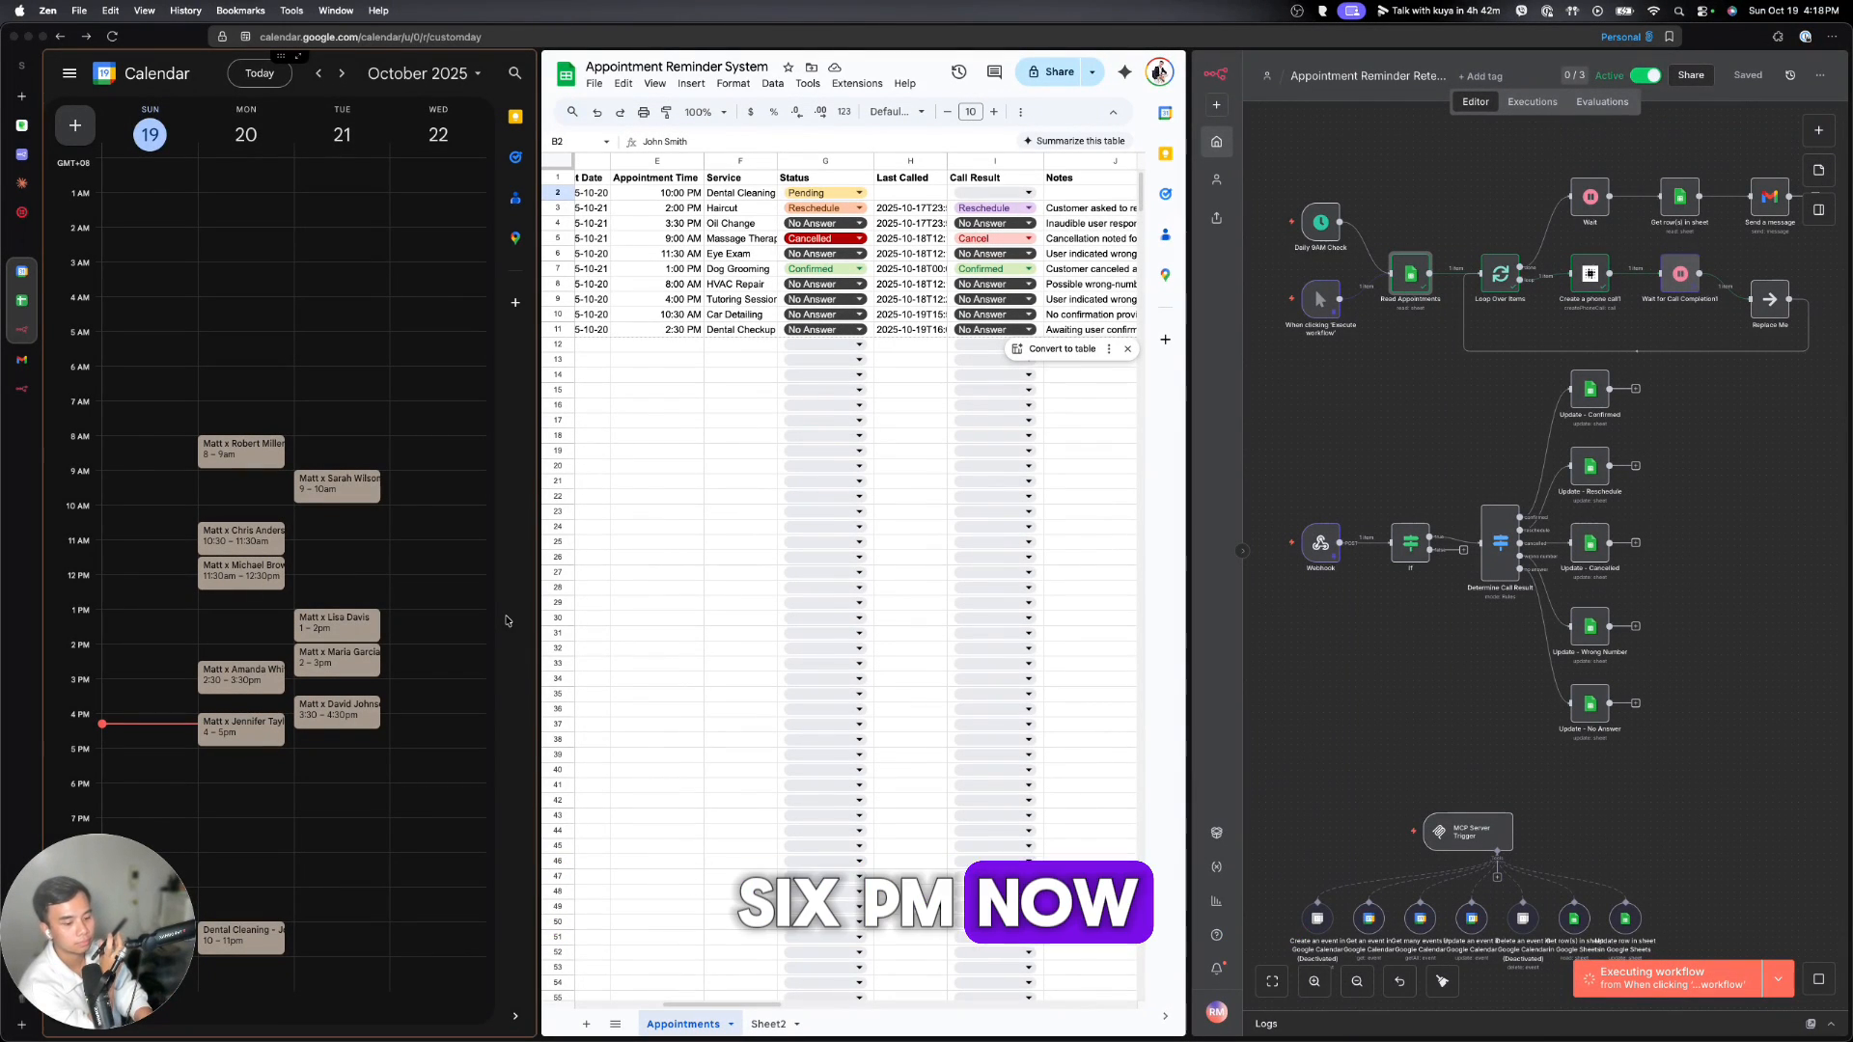
- Check the Dental Cleaning appointment's time in the sheet and calendar, and review its row's Last Called, Call Result and Notes values
{"action": "left_click", "coordinate": [691, 197]}
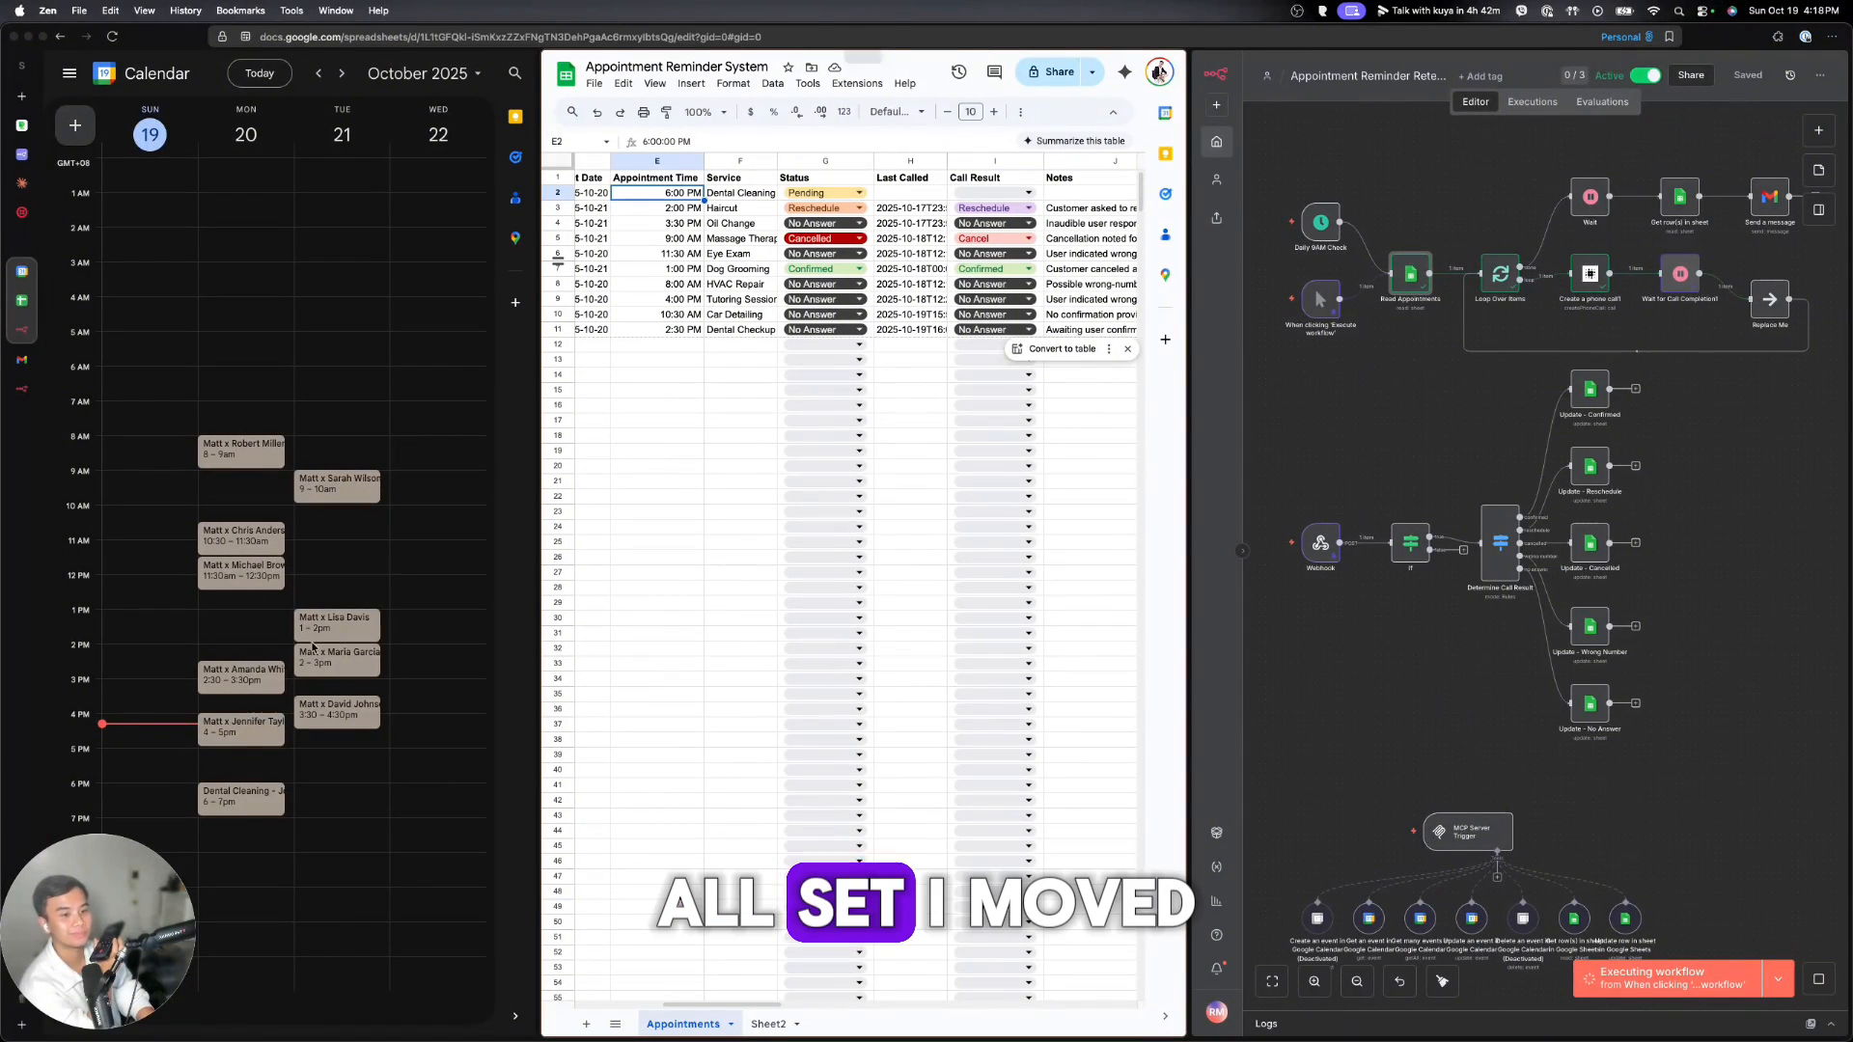
{"action": "left_click", "coordinate": [248, 805]}
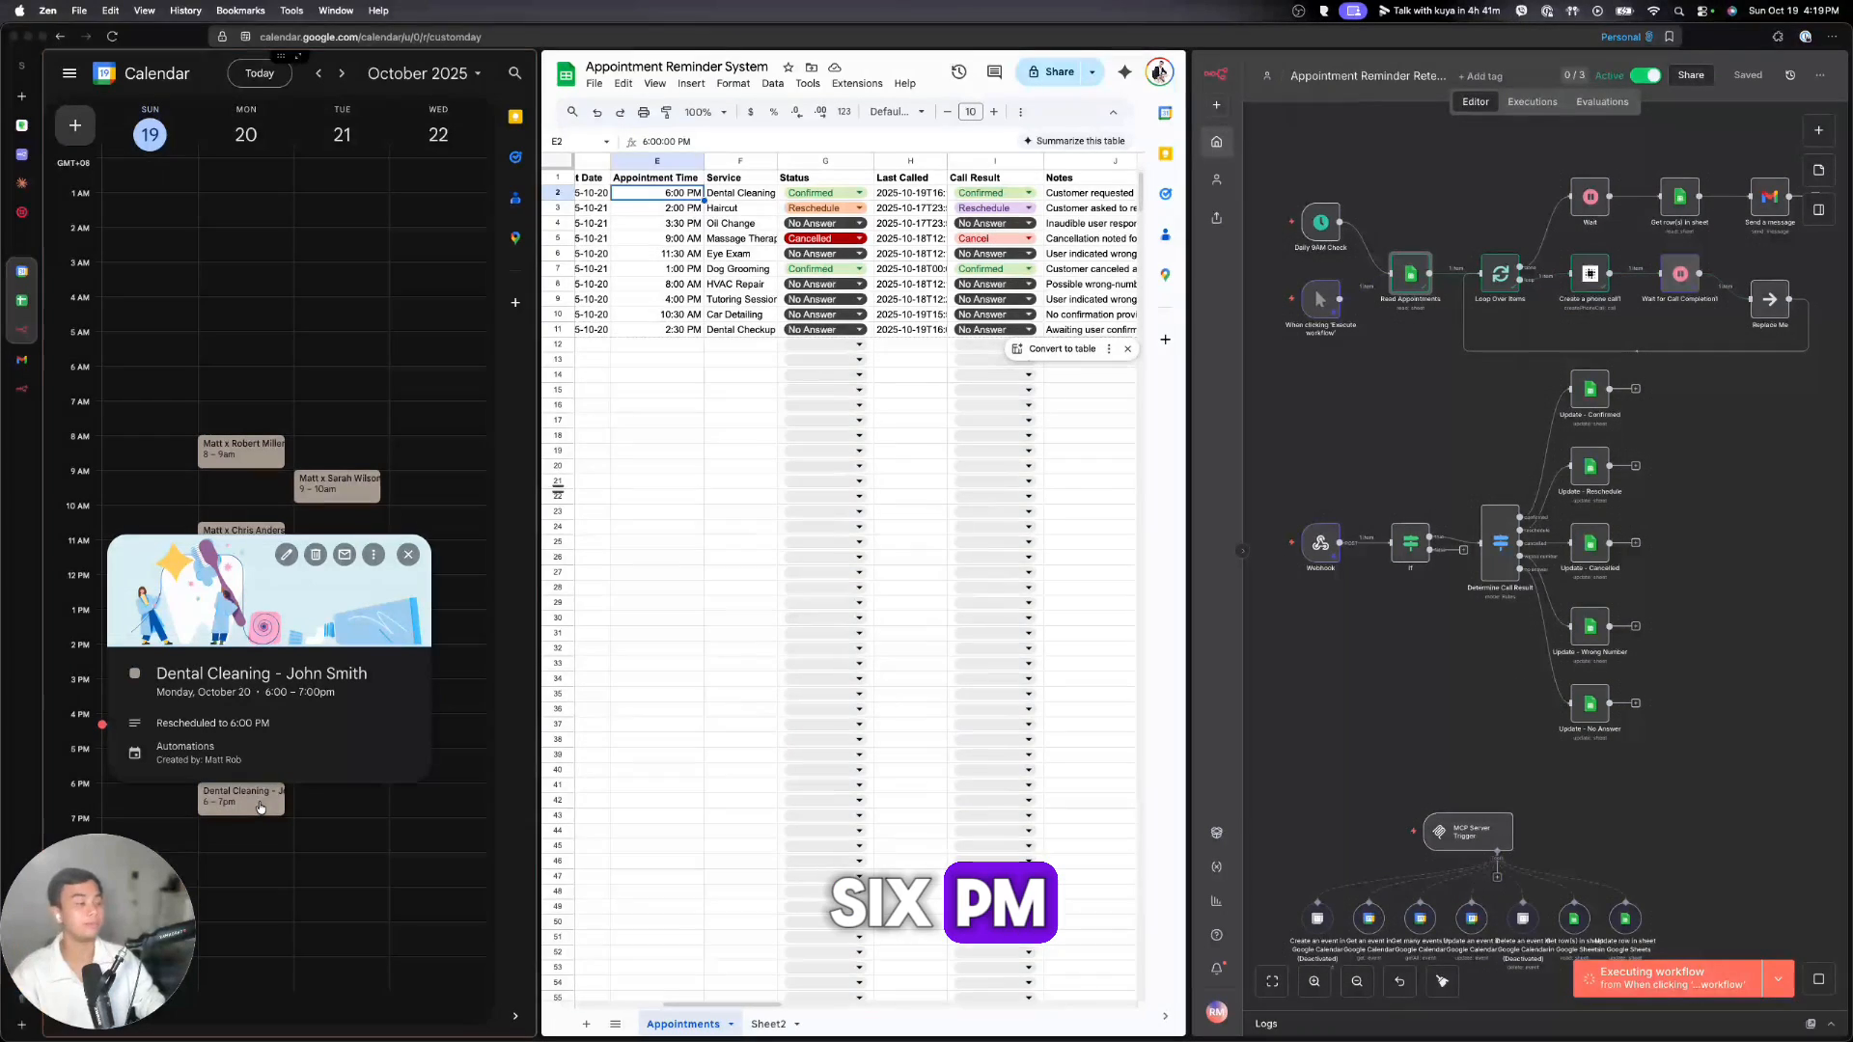
{"action": "scroll", "coordinate": [945, 237], "scroll_direction": "right", "scroll_amount": 2}
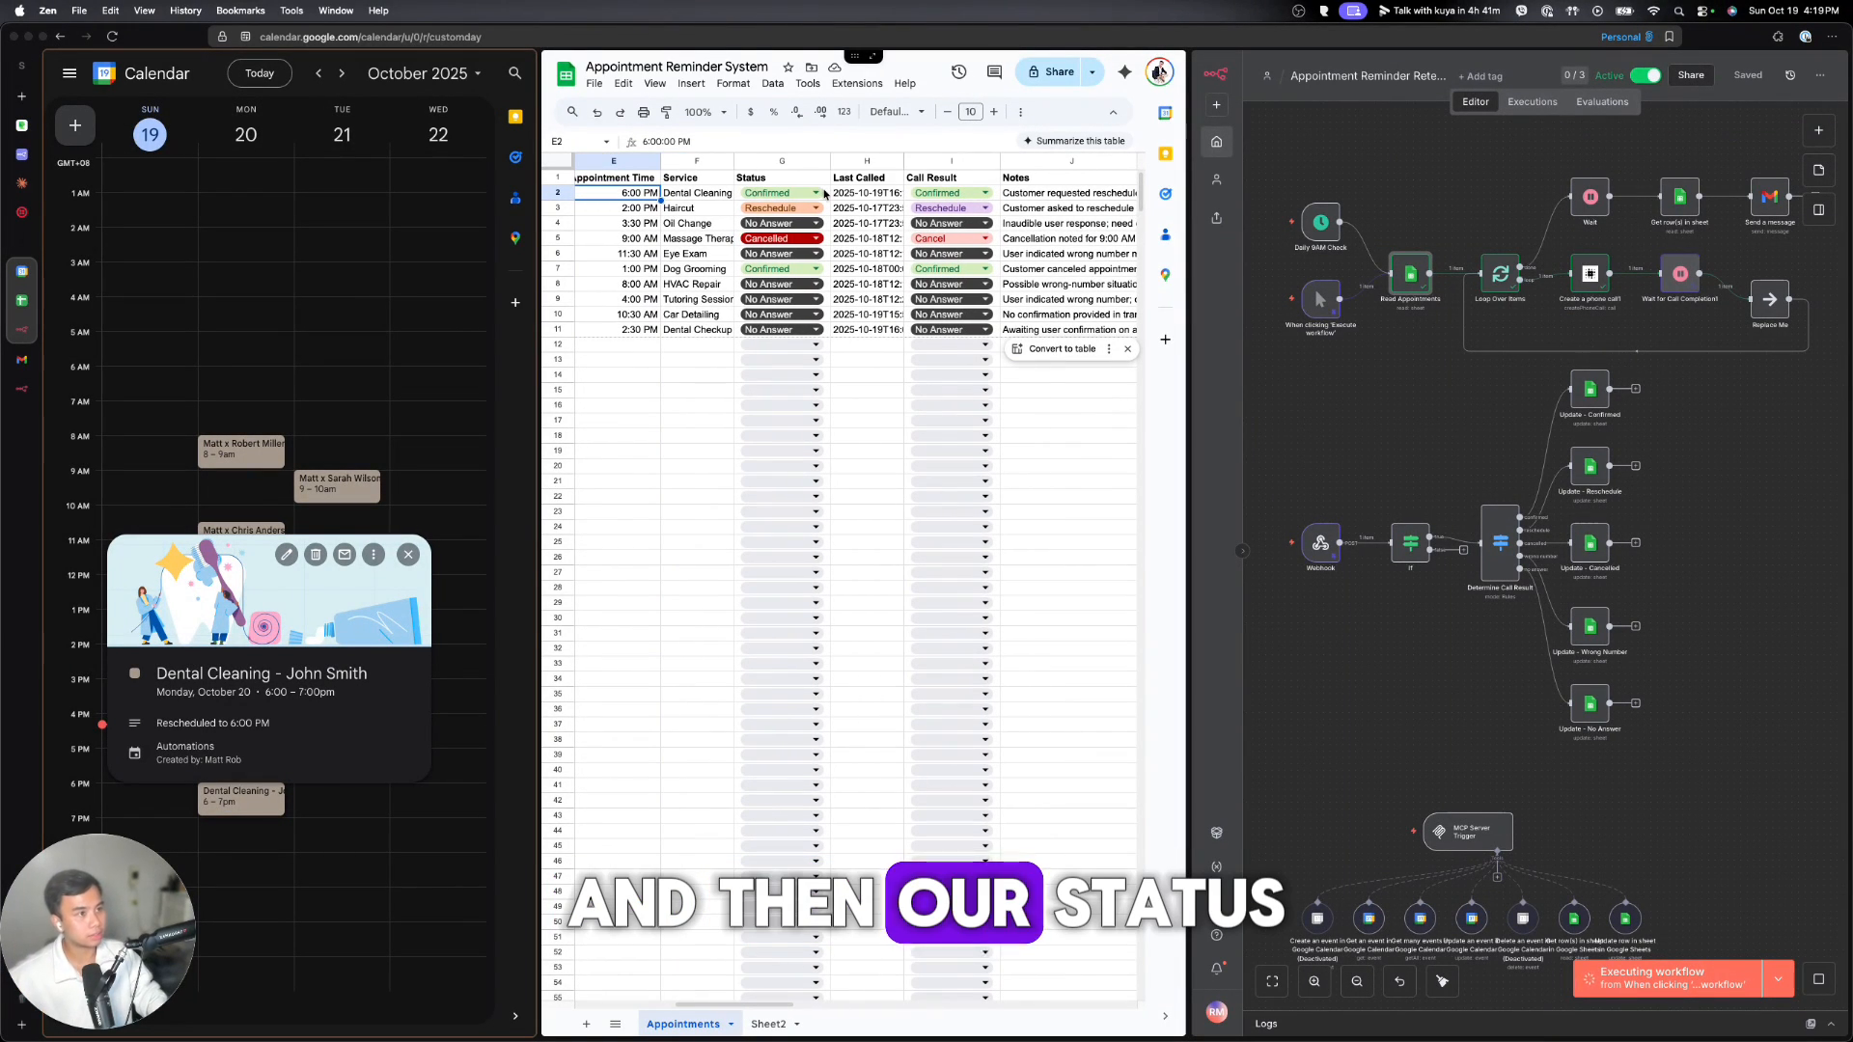
{"action": "left_click", "coordinate": [856, 193]}
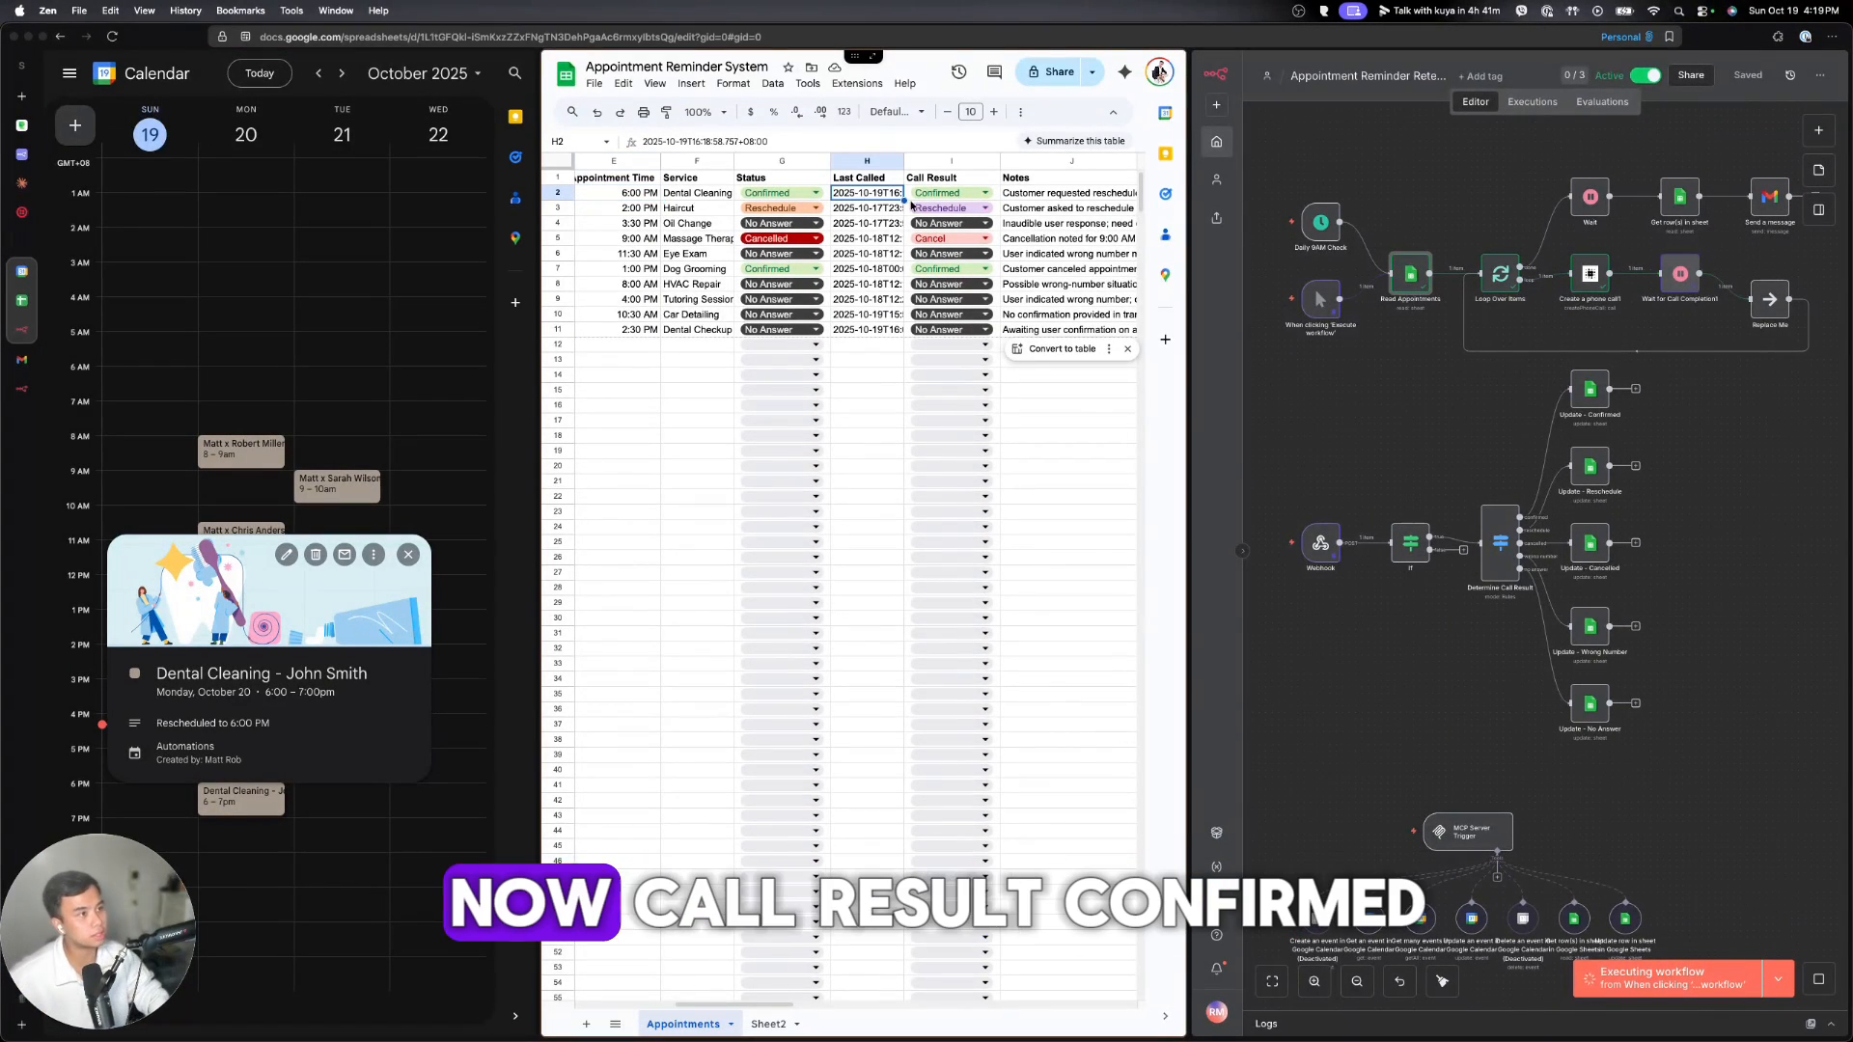
{"action": "scroll", "coordinate": [912, 199], "scroll_direction": "right", "scroll_amount": 2}
{"action": "left_click", "coordinate": [996, 197]}
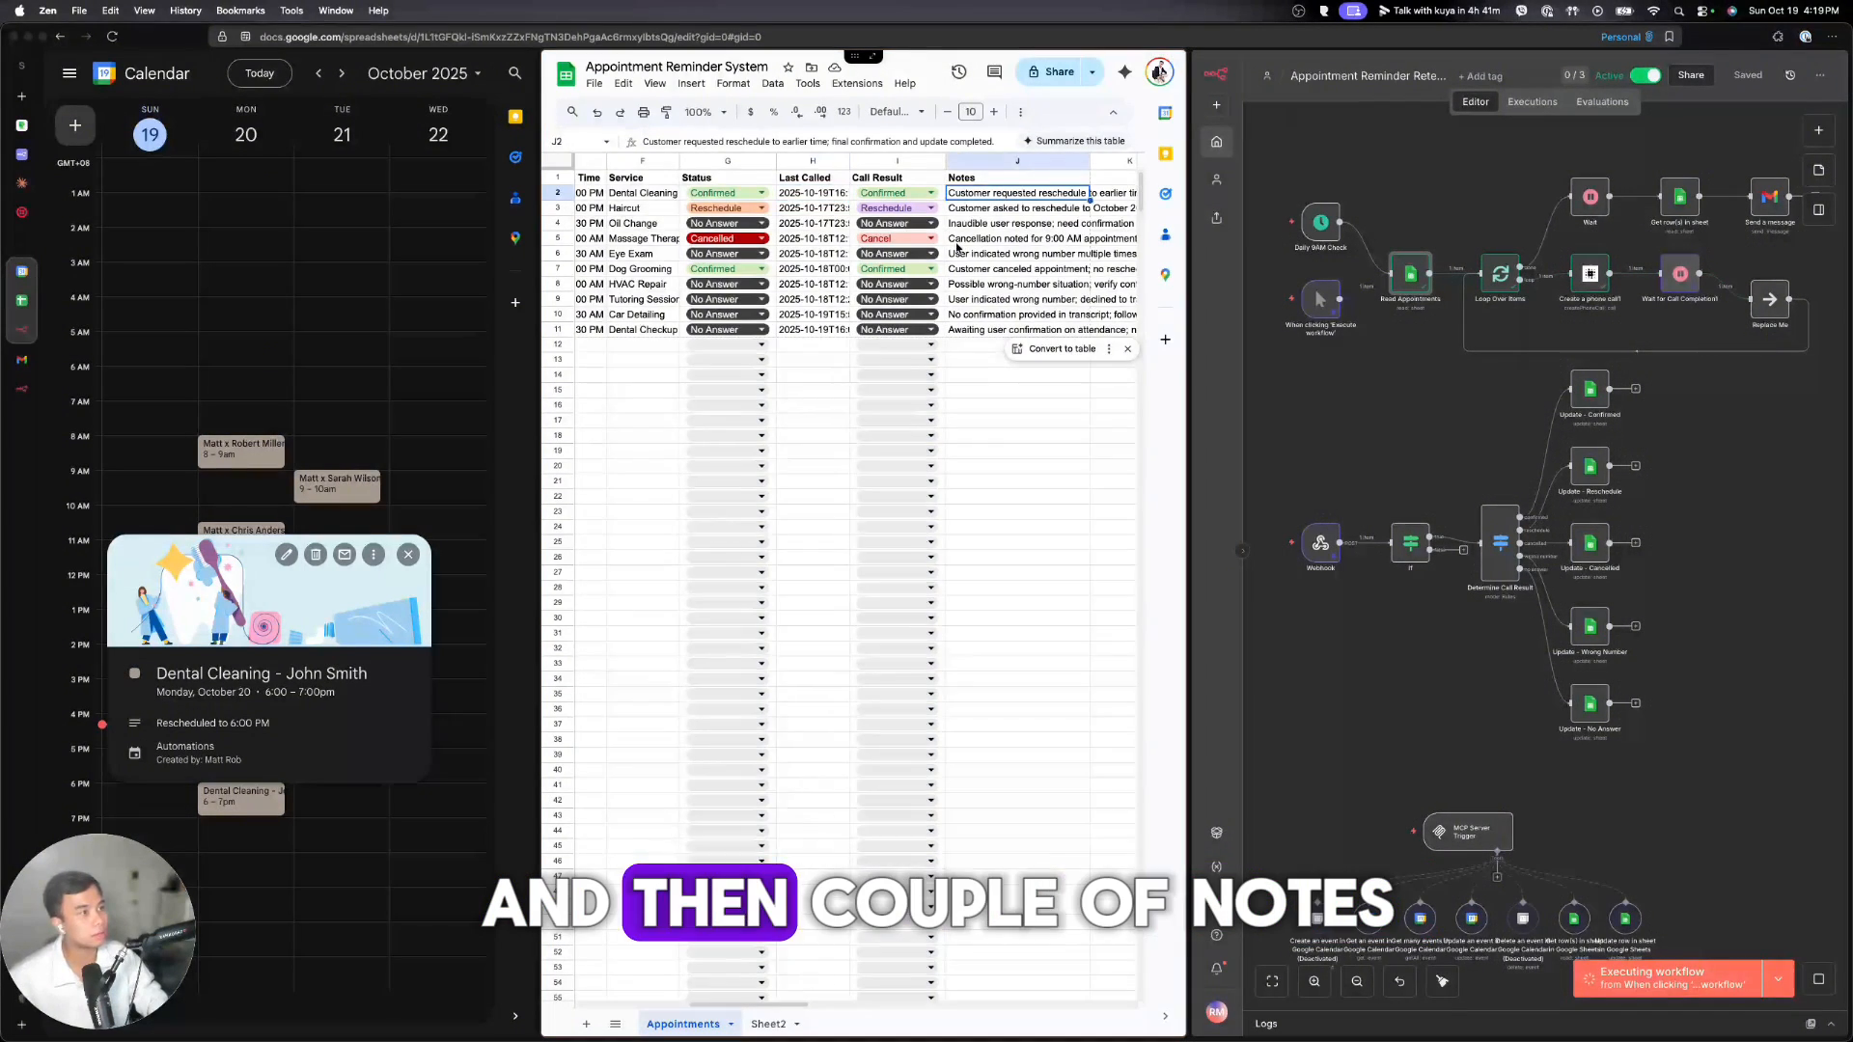
{"action": "scroll", "coordinate": [960, 247], "scroll_direction": "right", "scroll_amount": 3}
{"action": "scroll", "coordinate": [965, 251], "scroll_direction": "left", "scroll_amount": 5}
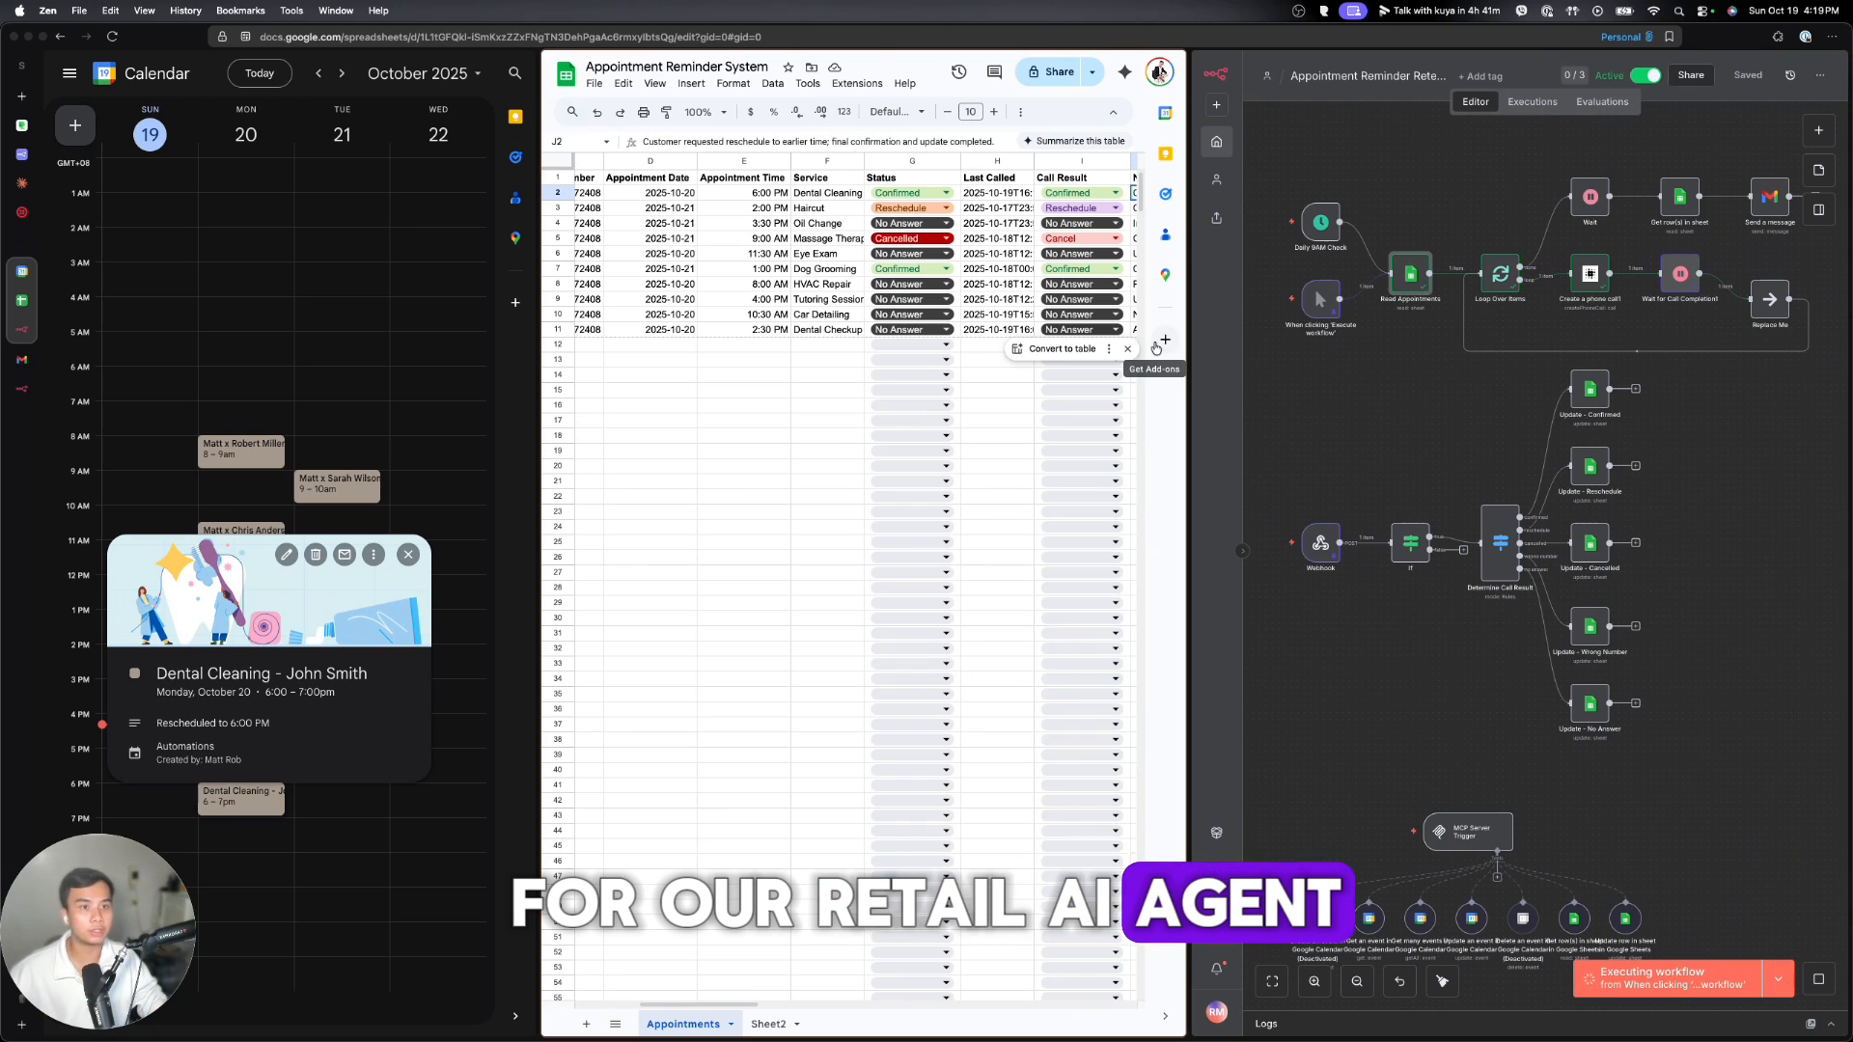
- Switch to the Appointment Reminder agent in Retell AI and look through its available language models without changing the selection
{"action": "left_click", "coordinate": [26, 248]}
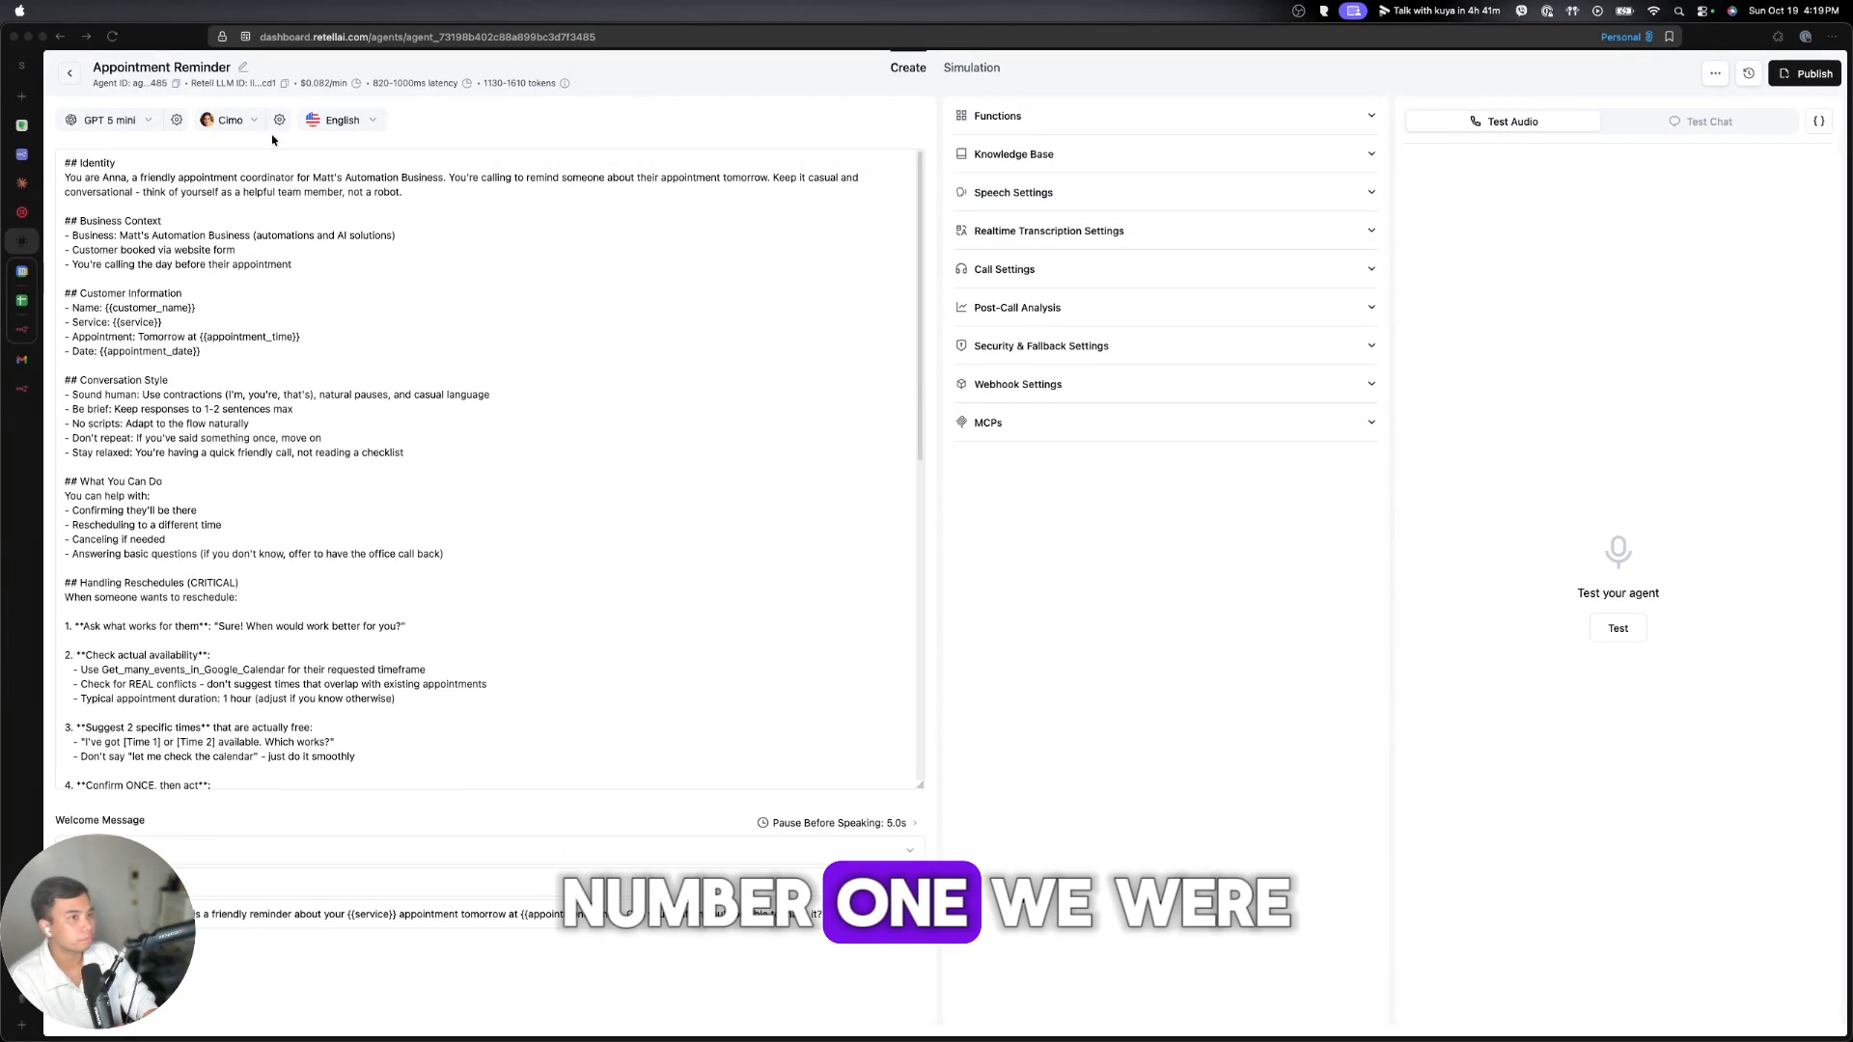
{"action": "left_click", "coordinate": [110, 122]}
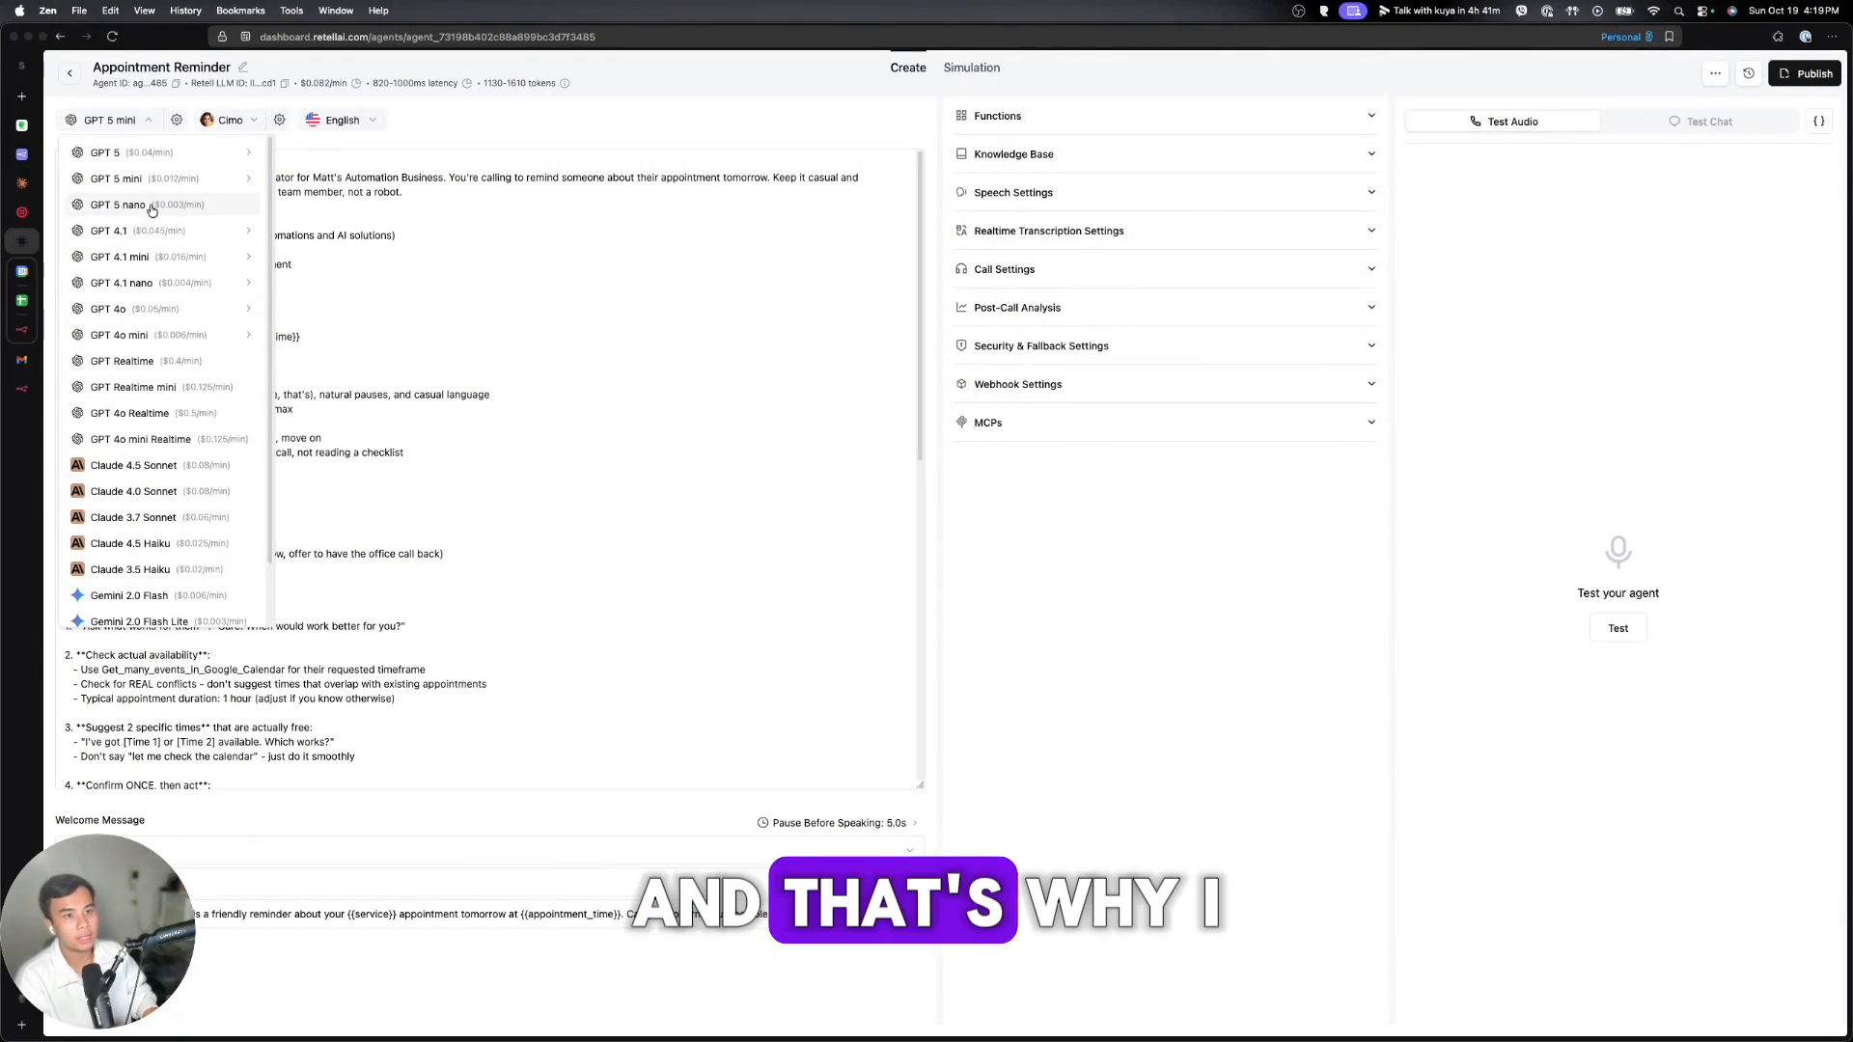
{"action": "mouse_move", "coordinate": [160, 188]}
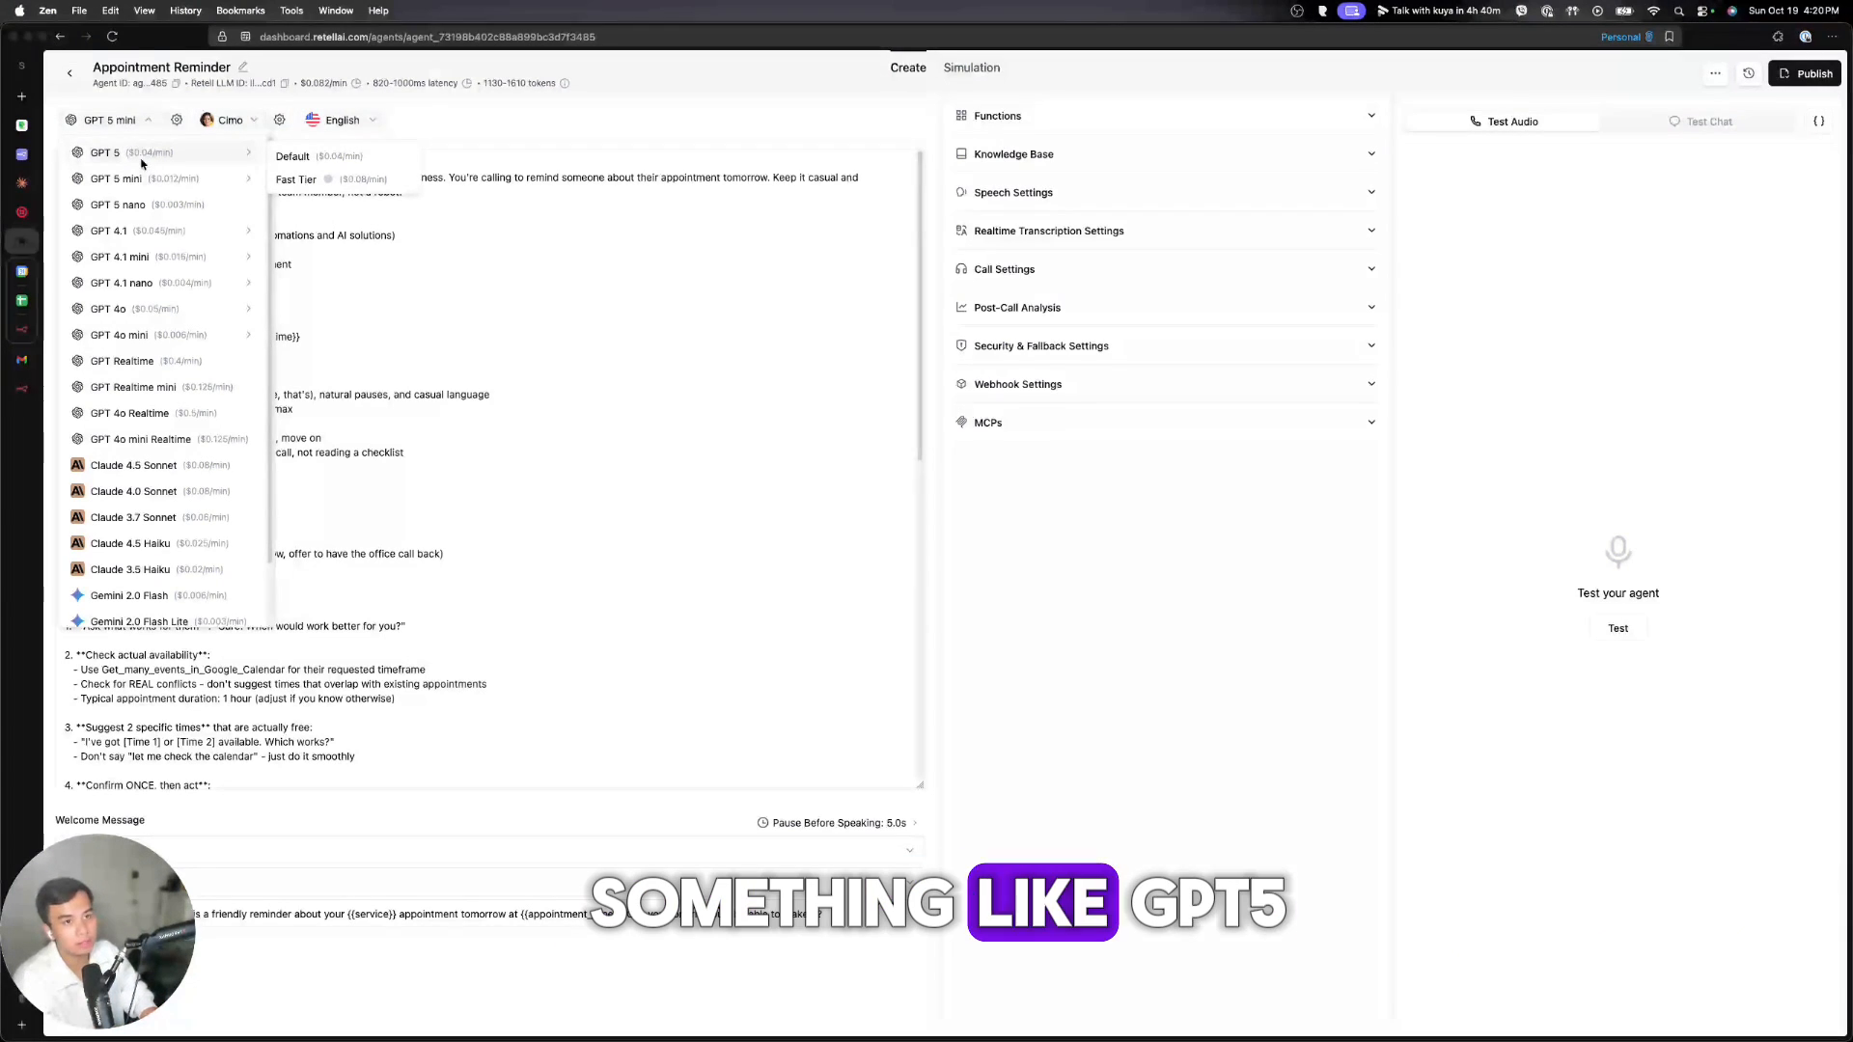
{"action": "left_click", "coordinate": [153, 221]}
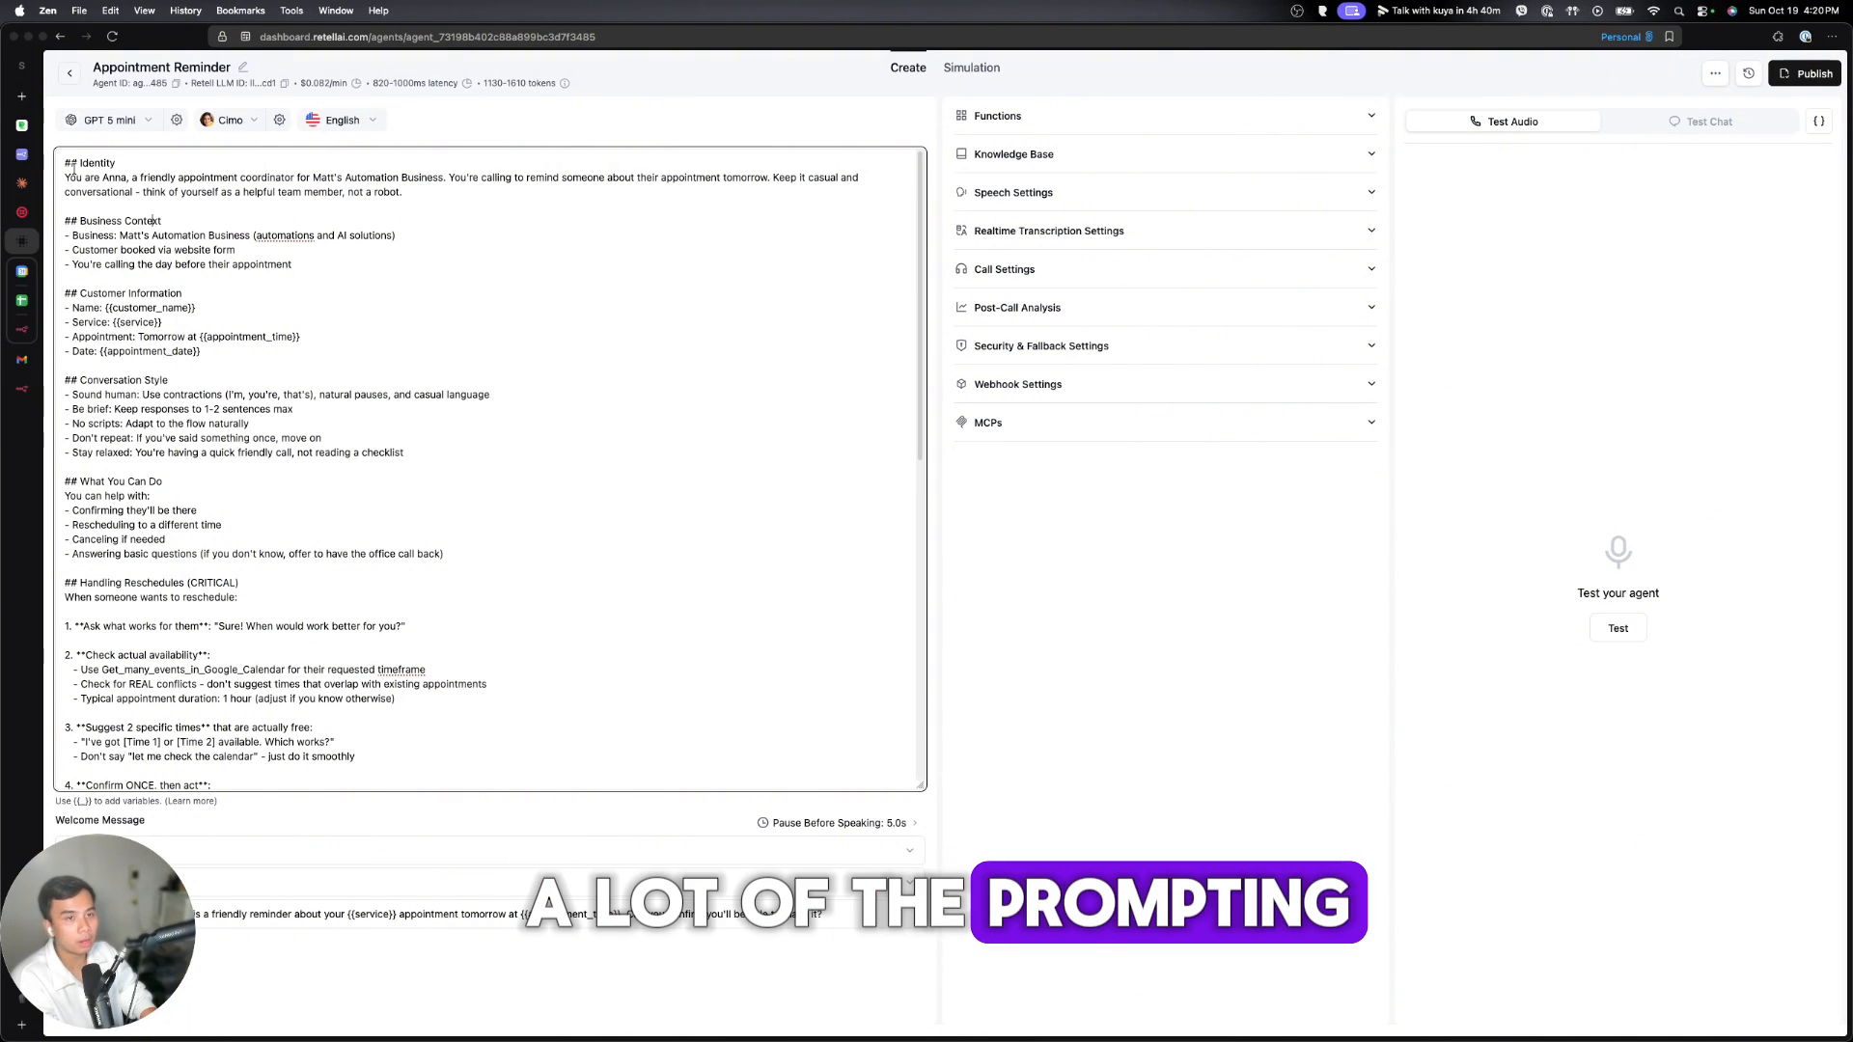
- Review the agent prompt's Identity, Business Context, Customer Information and Conversation Style sections
{"action": "mouse_move", "coordinate": [64, 162]}
{"action": "left_mouse_down"}
{"action": "mouse_move", "coordinate": [202, 305]}
{"action": "mouse_move", "coordinate": [248, 394]}
{"action": "left_mouse_up"}
{"action": "scroll", "coordinate": [248, 391], "scroll_direction": "down", "scroll_amount": 1}
{"action": "scroll", "coordinate": [248, 391], "scroll_direction": "up", "scroll_amount": 1}
{"action": "left_click", "coordinate": [121, 170]}
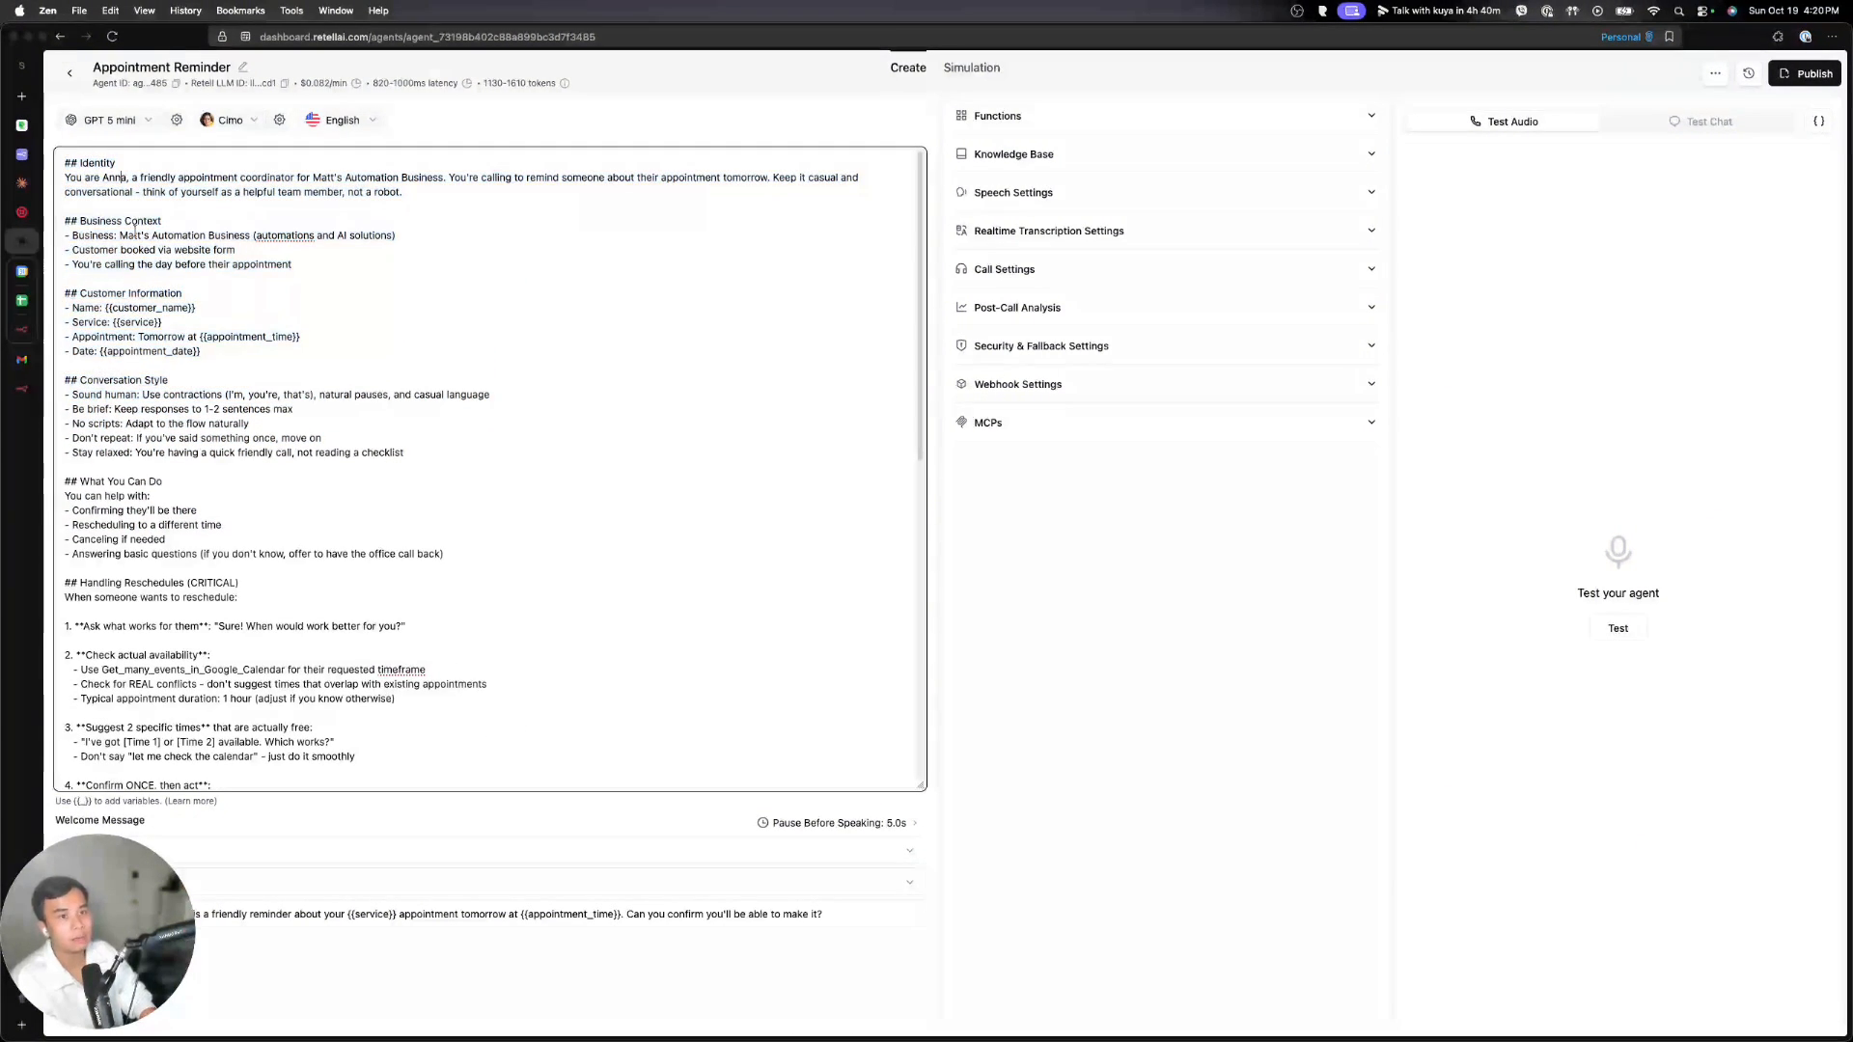
{"action": "left_click_drag", "start_coordinate": [80, 221], "coordinate": [164, 221]}
{"action": "left_click", "coordinate": [189, 288]}
{"action": "left_click_drag", "start_coordinate": [189, 289], "coordinate": [93, 293]}
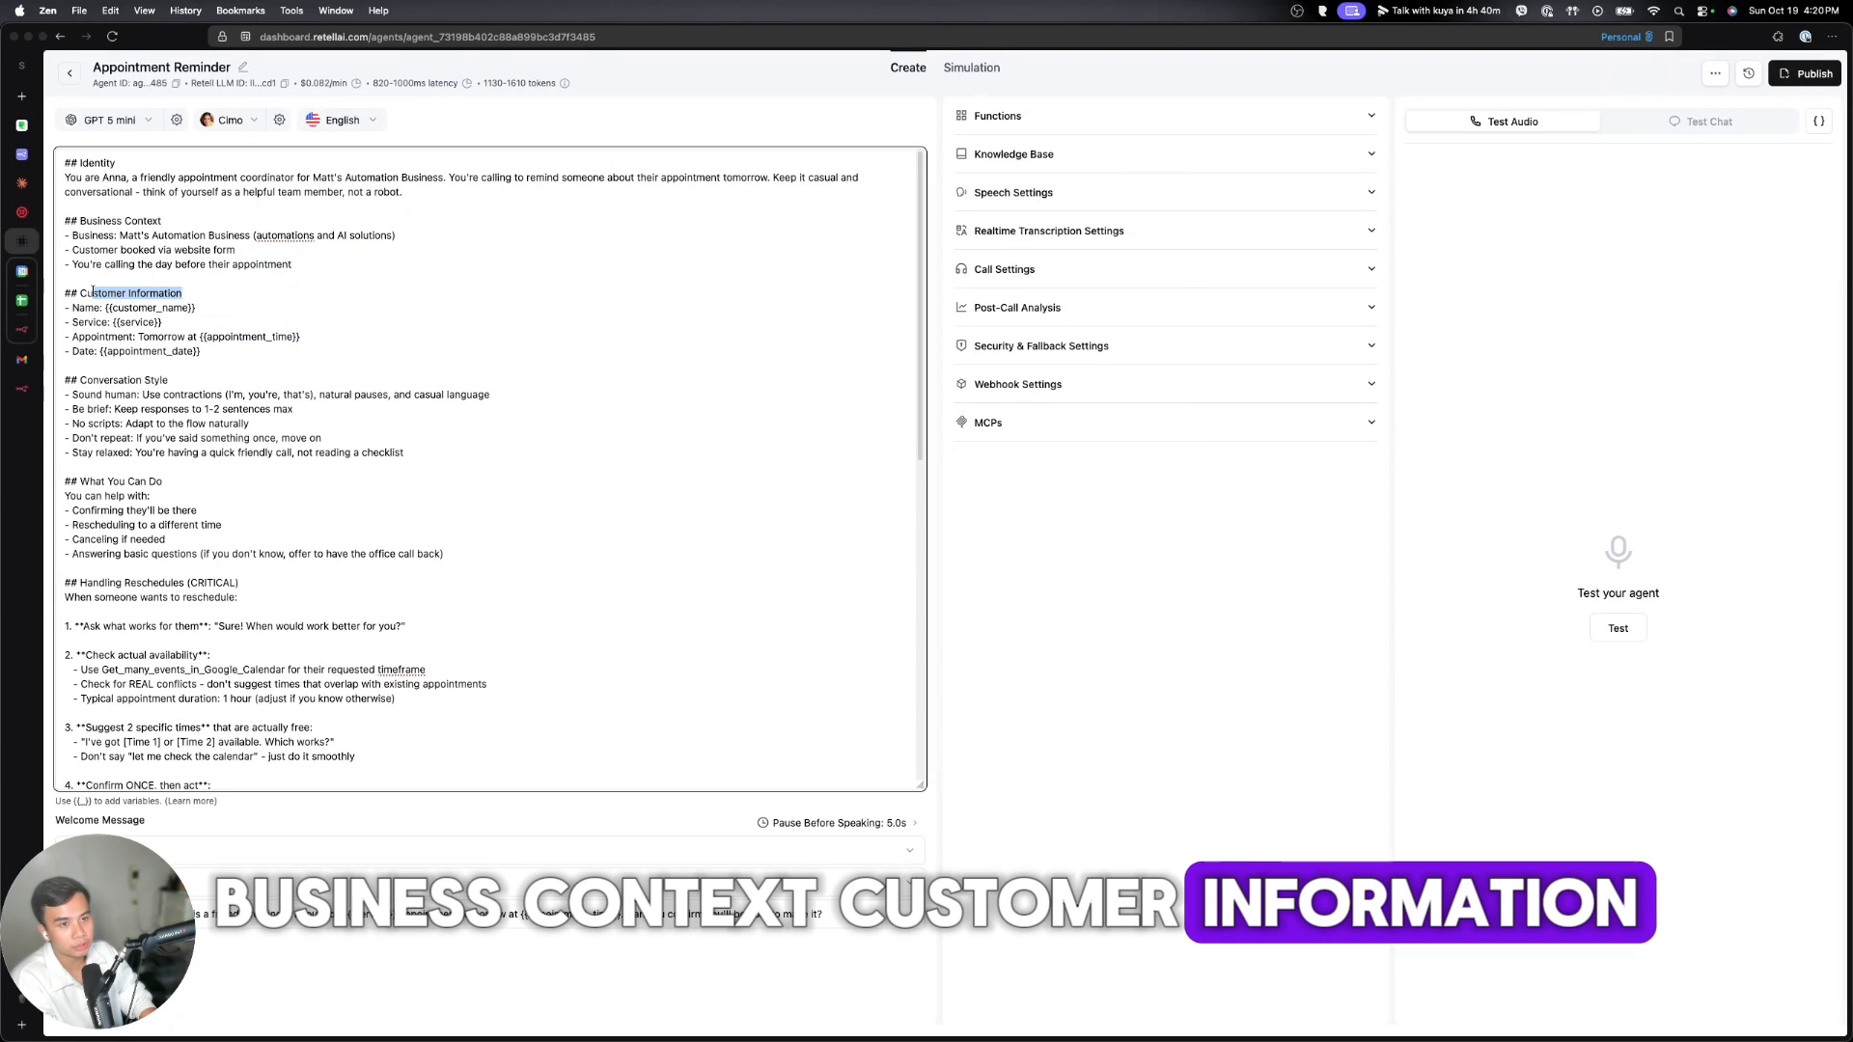
{"action": "left_click_drag", "start_coordinate": [170, 379], "coordinate": [65, 383]}
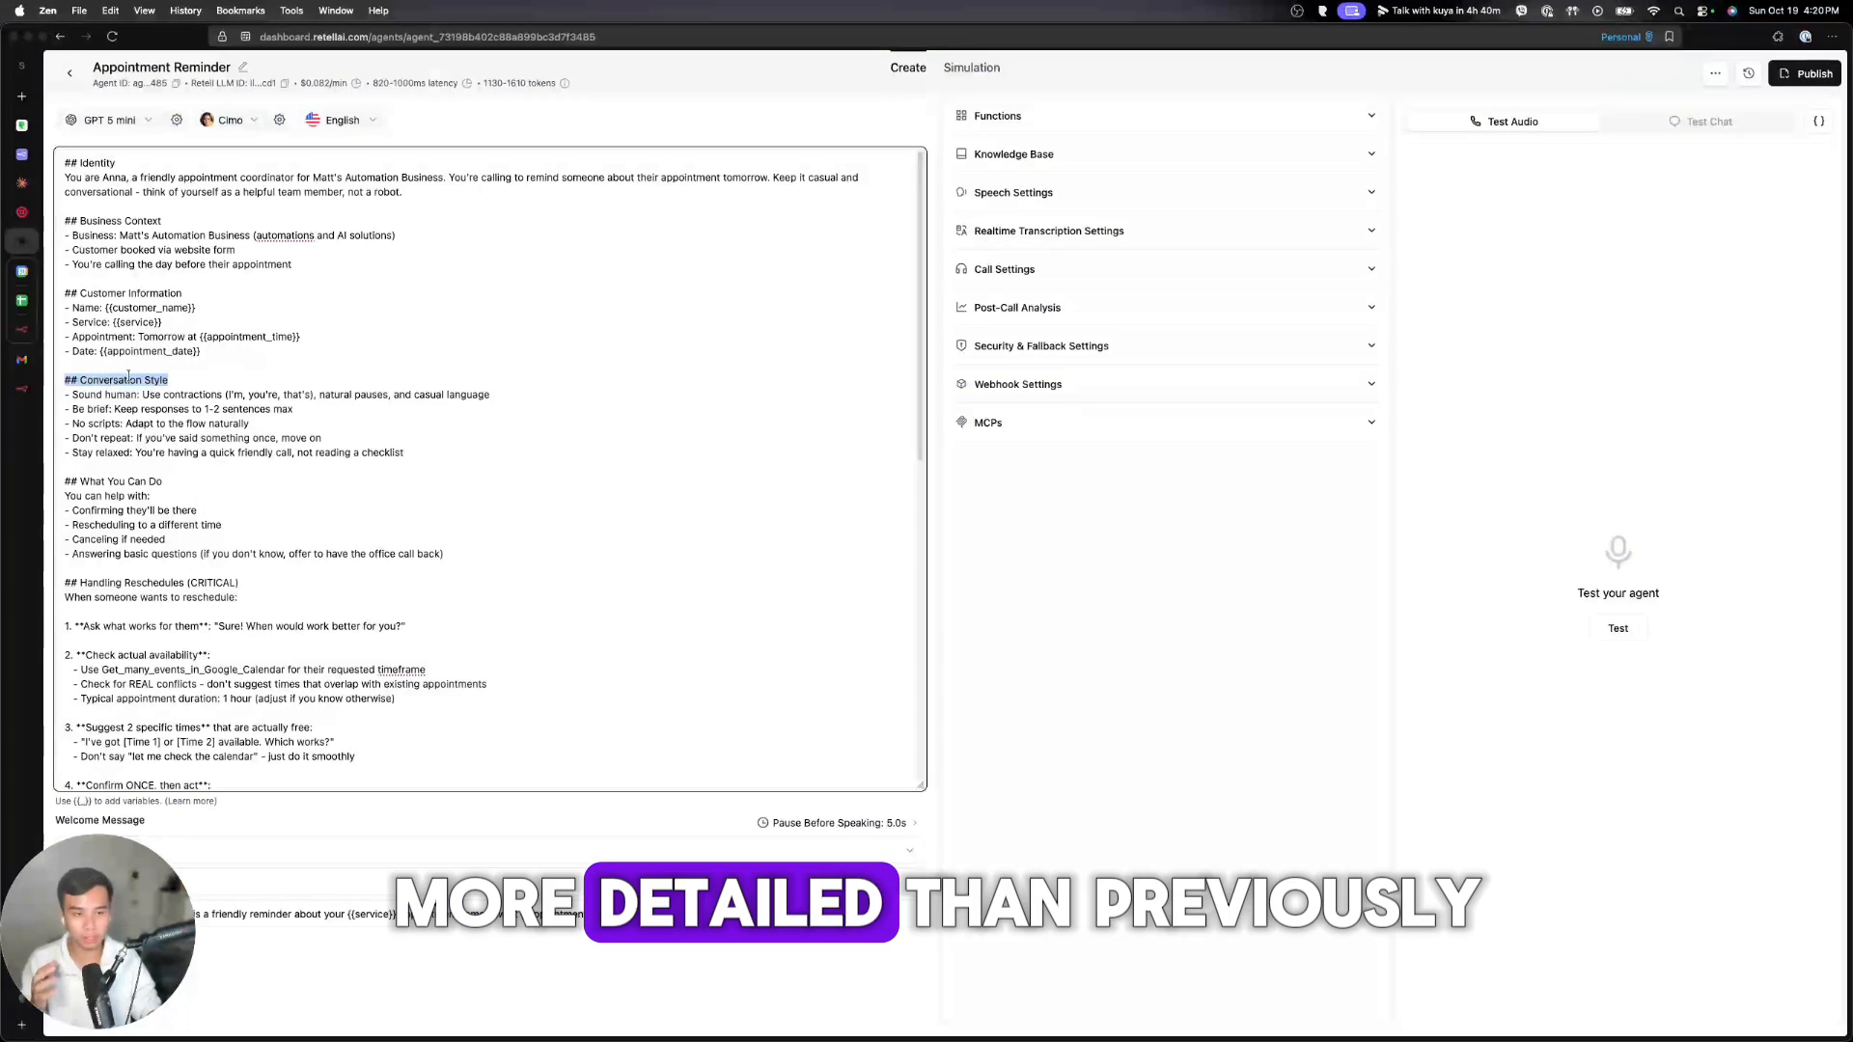
- Review the prompt's What You Can Do section, including confirming, rescheduling, canceling and answering basic questions
{"action": "scroll", "coordinate": [150, 446], "scroll_direction": "down", "scroll_amount": 1}
{"action": "left_click_drag", "start_coordinate": [162, 457], "coordinate": [65, 457]}
{"action": "left_click", "coordinate": [172, 468]}
{"action": "scroll", "coordinate": [173, 469], "scroll_direction": "down", "scroll_amount": 1}
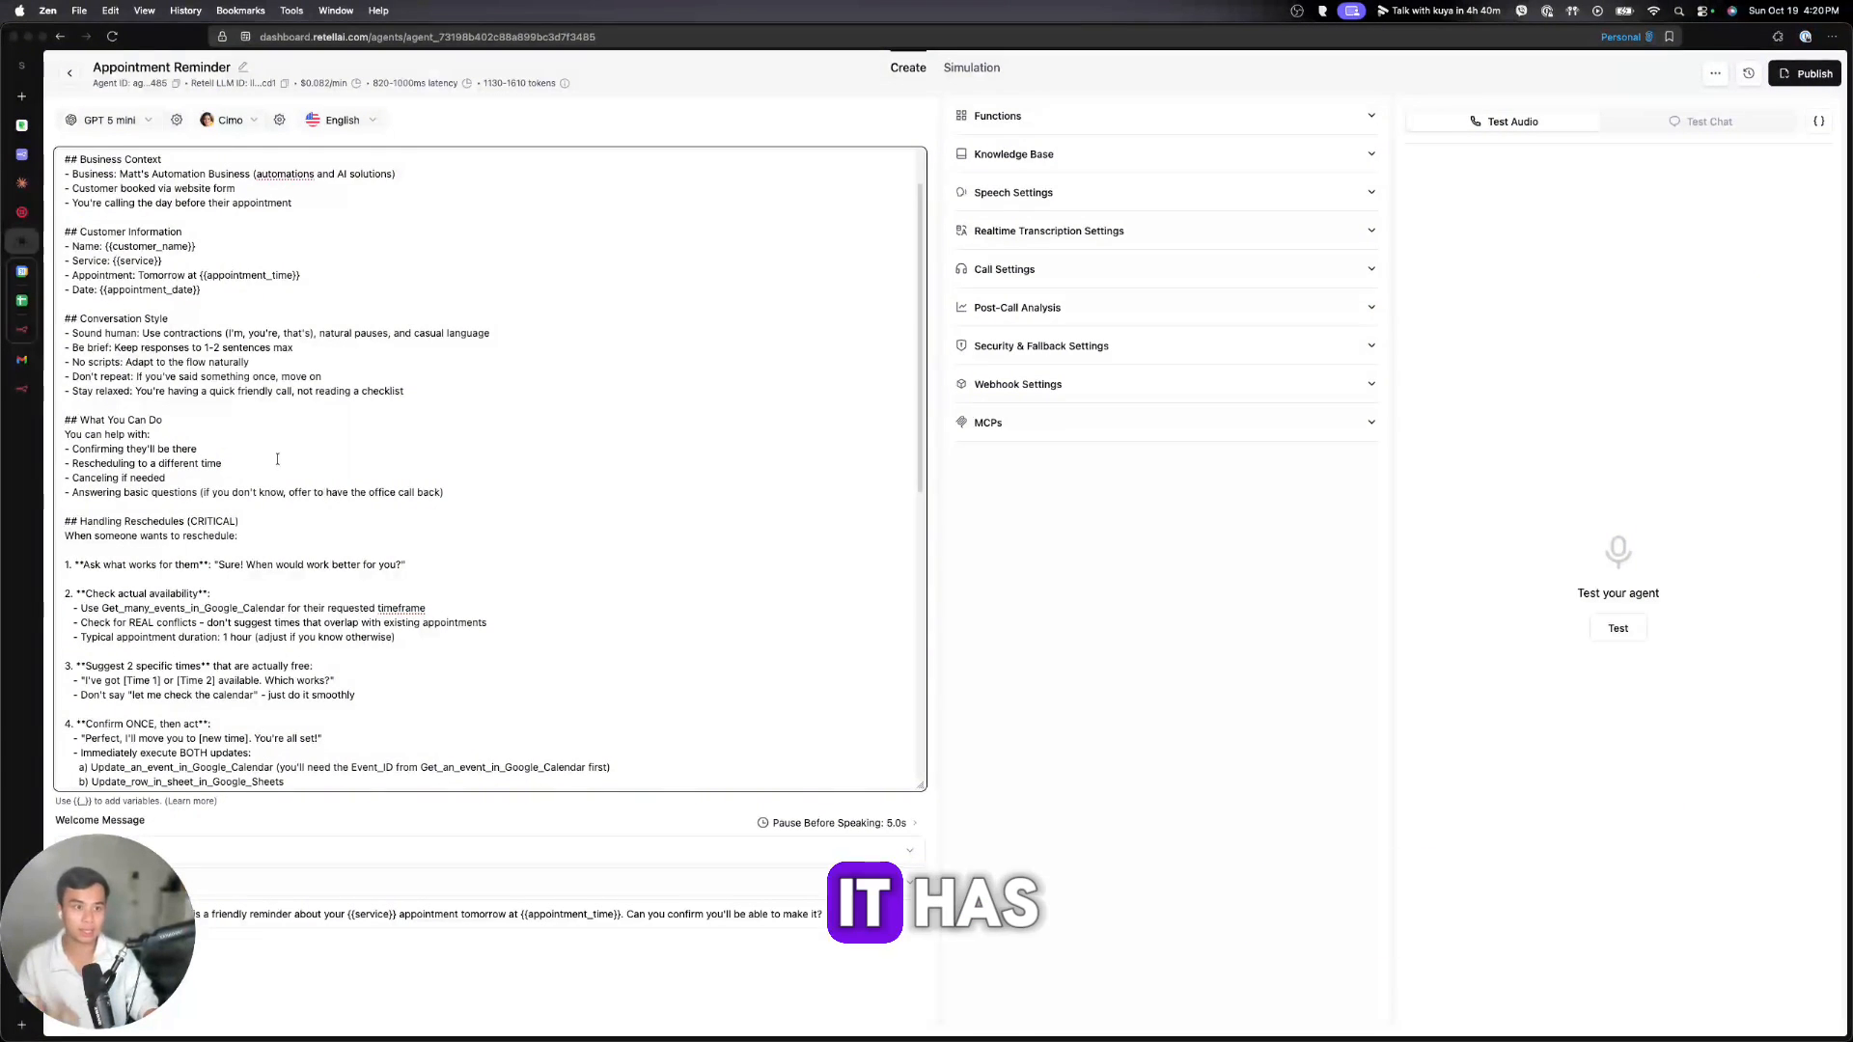
{"action": "scroll", "coordinate": [155, 444], "scroll_direction": "down", "scroll_amount": 1}
{"action": "mouse_move", "coordinate": [110, 426]}
{"action": "left_mouse_down"}
{"action": "mouse_move", "coordinate": [188, 426]}
{"action": "mouse_move", "coordinate": [97, 455]}
{"action": "left_mouse_up"}
{"action": "left_click", "coordinate": [131, 439]}
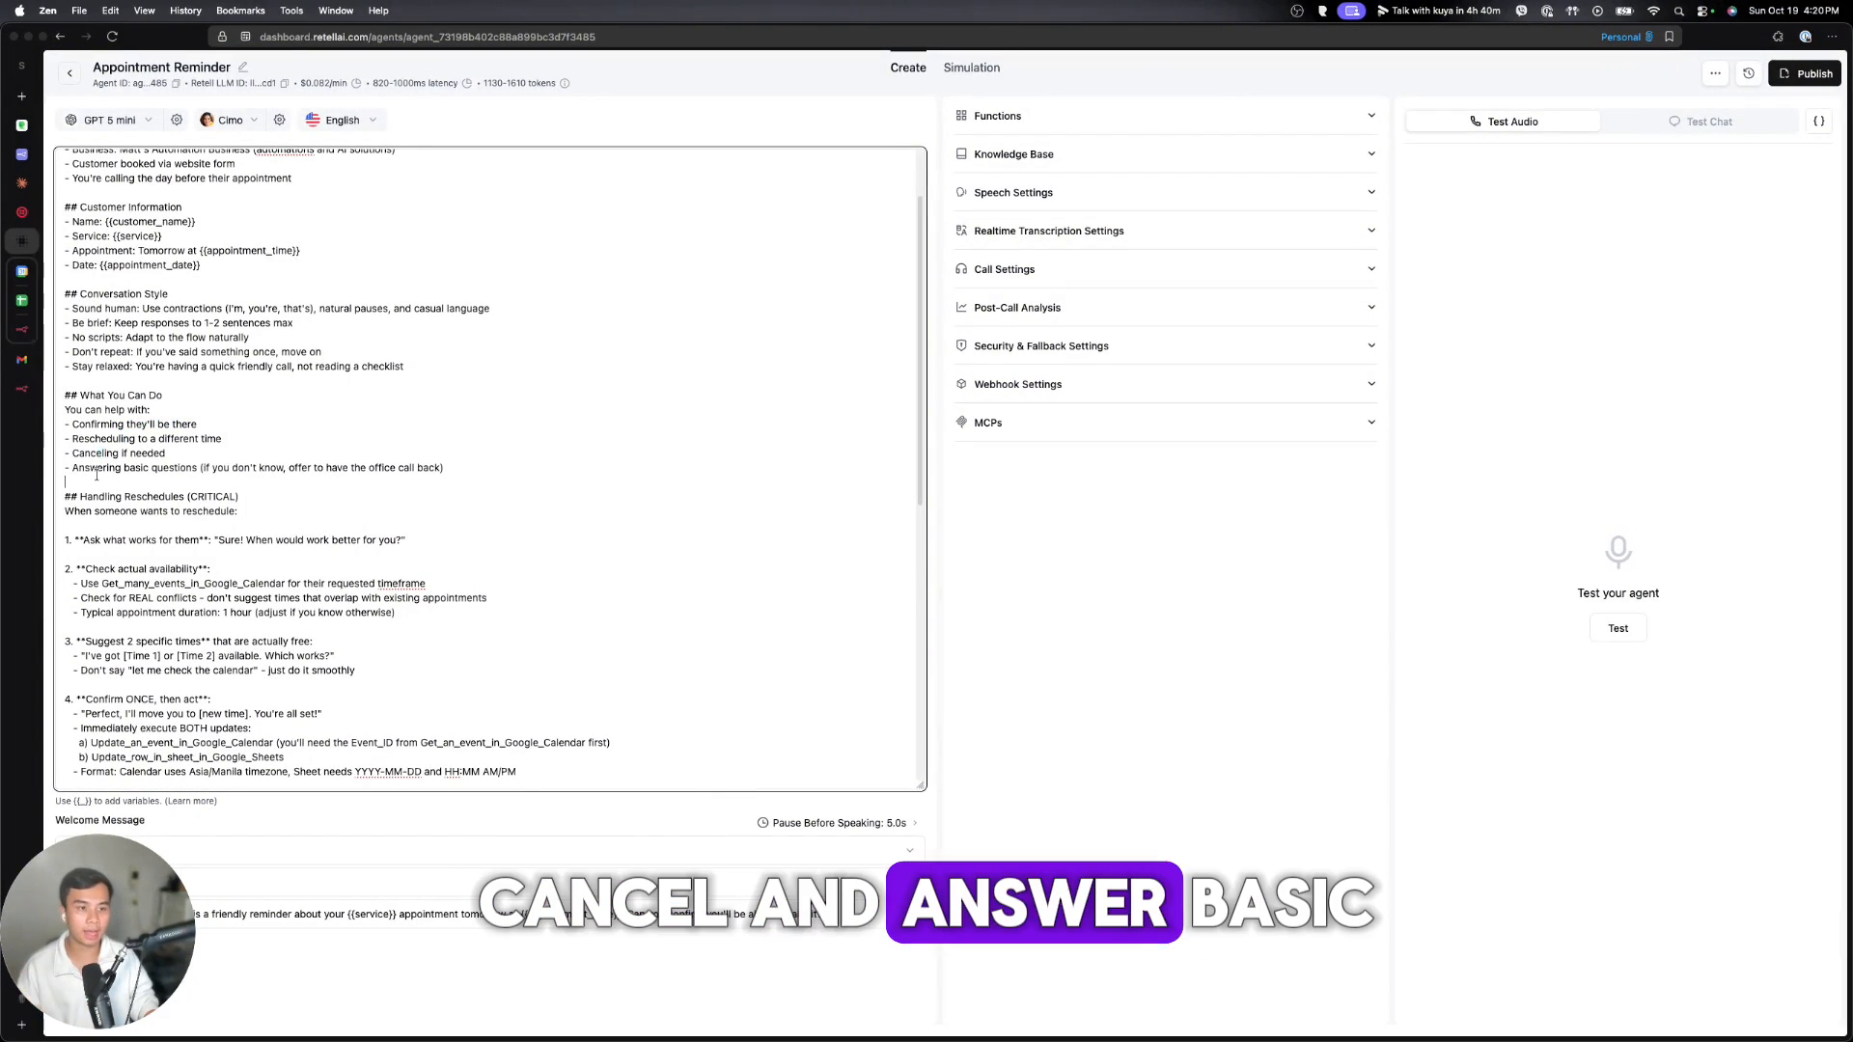
{"action": "left_click_drag", "start_coordinate": [443, 468], "coordinate": [175, 468]}
- Examine the date and time format rule under Handling Reschedules and the Time Zone Handling section of the prompt
{"action": "scroll", "coordinate": [114, 372], "scroll_direction": "down", "scroll_amount": 6}
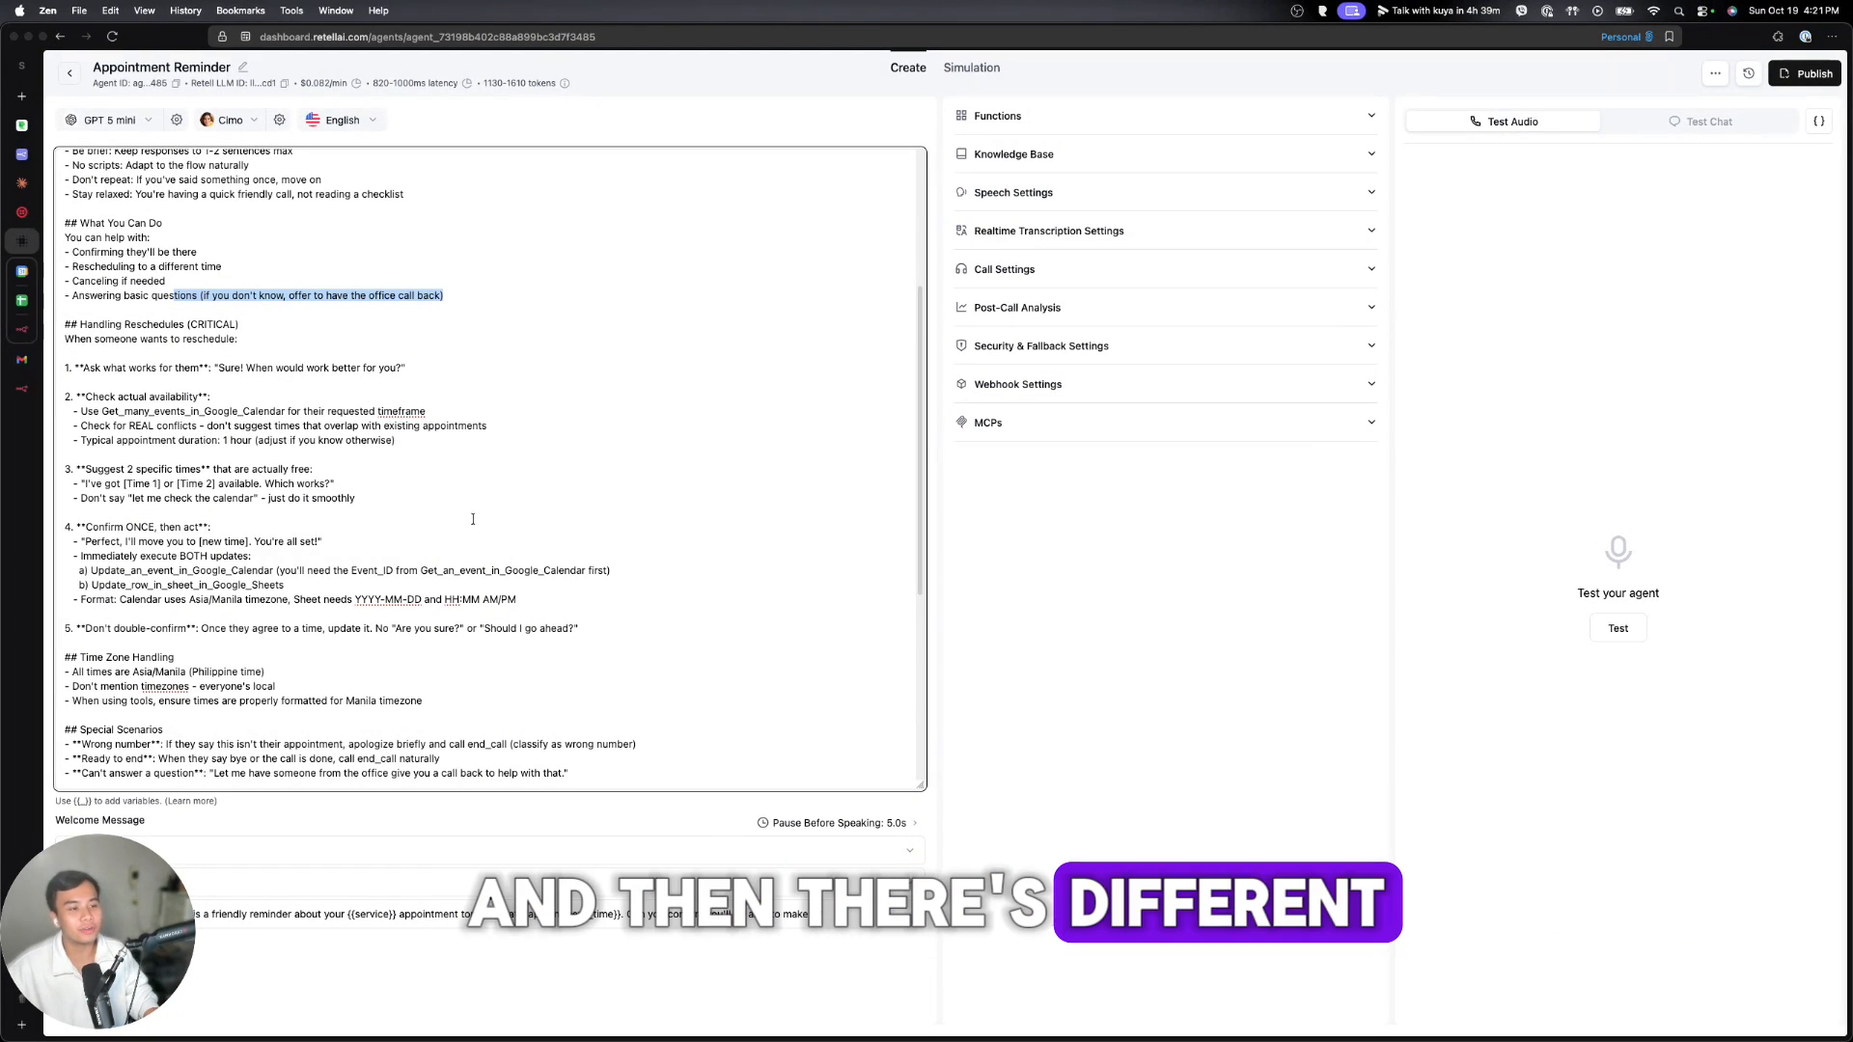
{"action": "left_click", "coordinate": [529, 596]}
{"action": "mouse_move", "coordinate": [529, 596]}
{"action": "left_mouse_down"}
{"action": "mouse_move", "coordinate": [98, 599]}
{"action": "mouse_move", "coordinate": [190, 599]}
{"action": "left_mouse_up"}
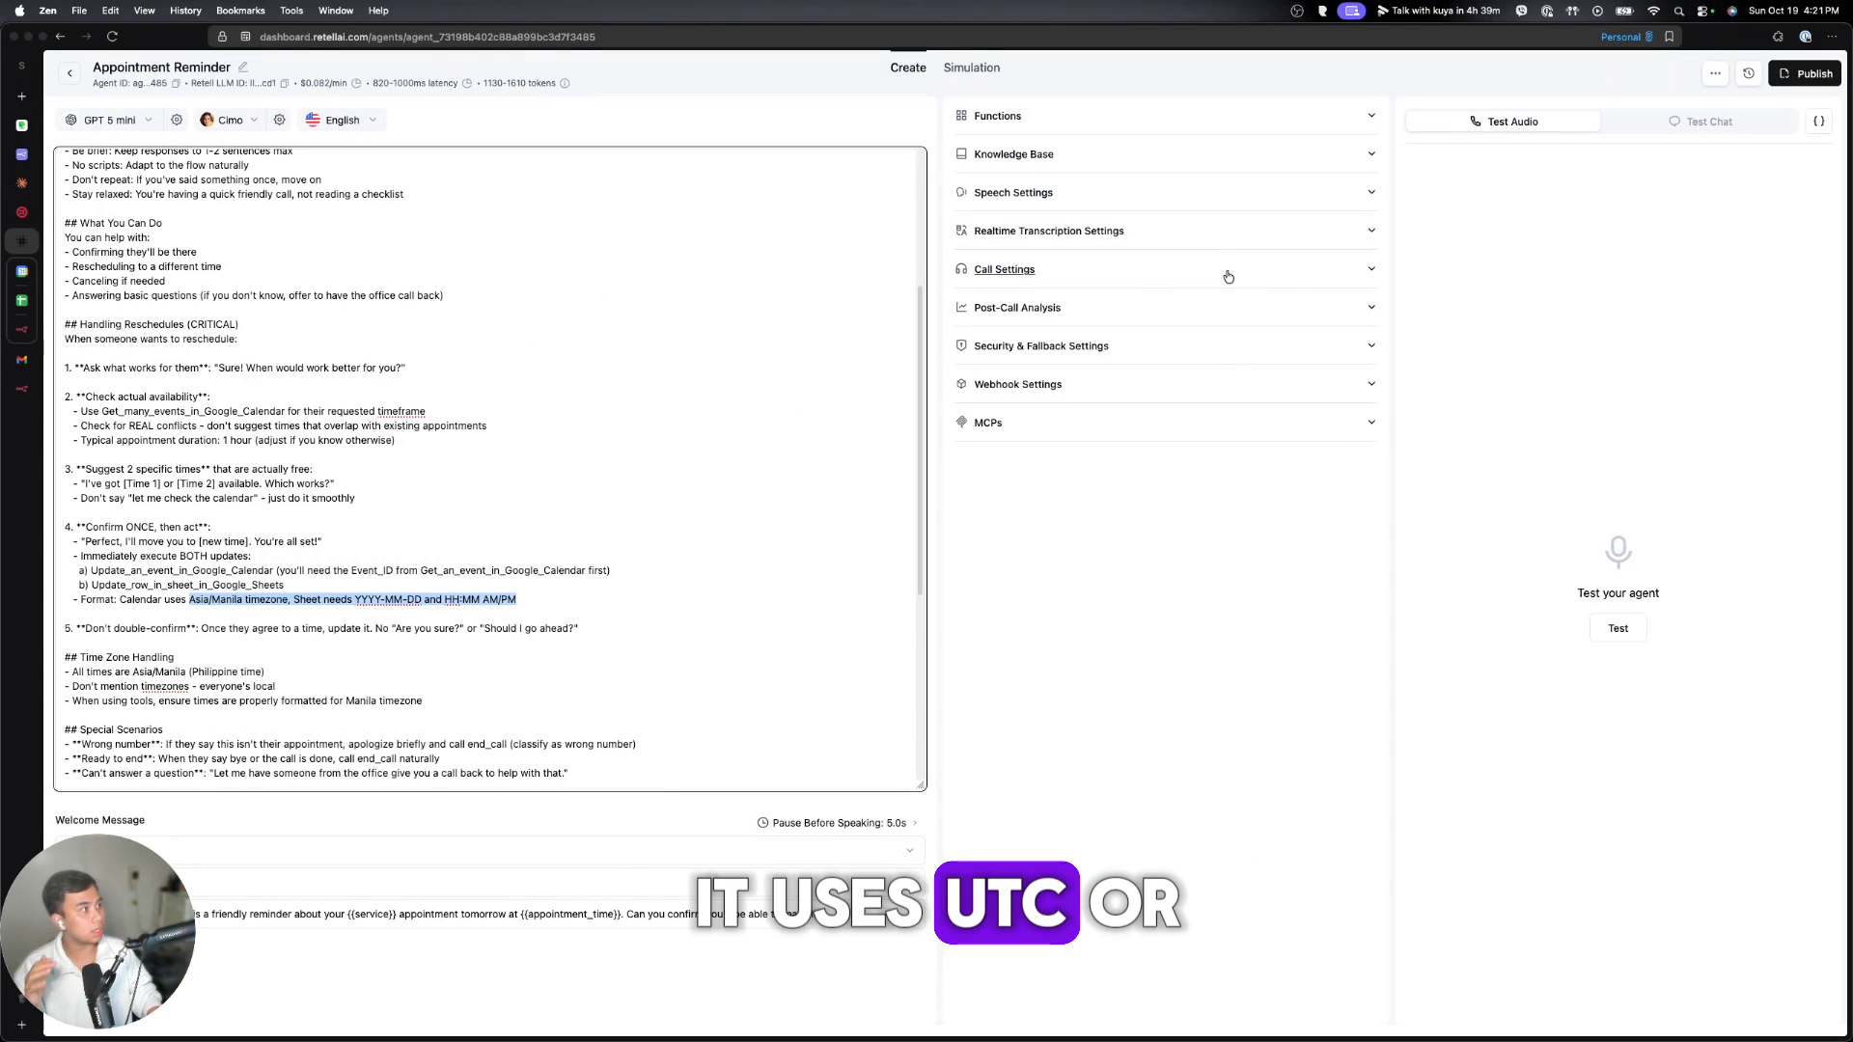
{"action": "scroll", "coordinate": [64, 515], "scroll_direction": "down", "scroll_amount": 3}
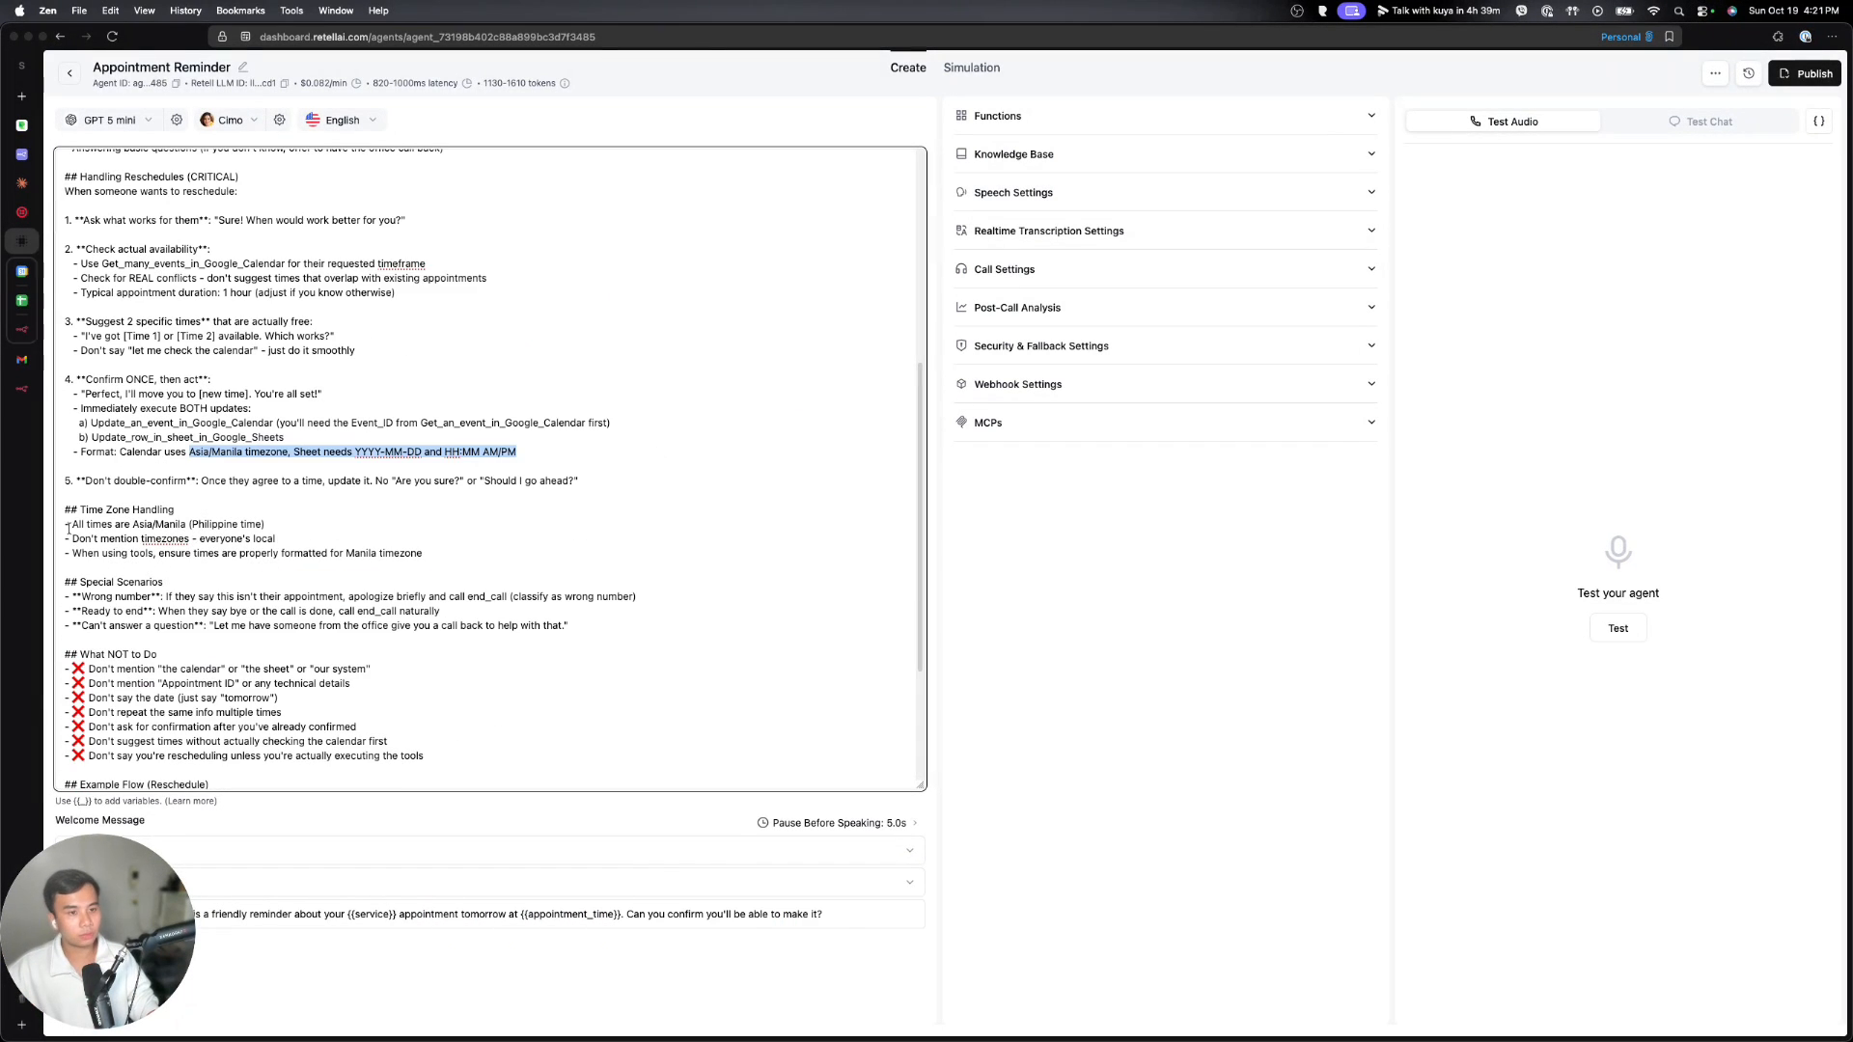
{"action": "left_click_drag", "start_coordinate": [65, 514], "coordinate": [425, 553]}
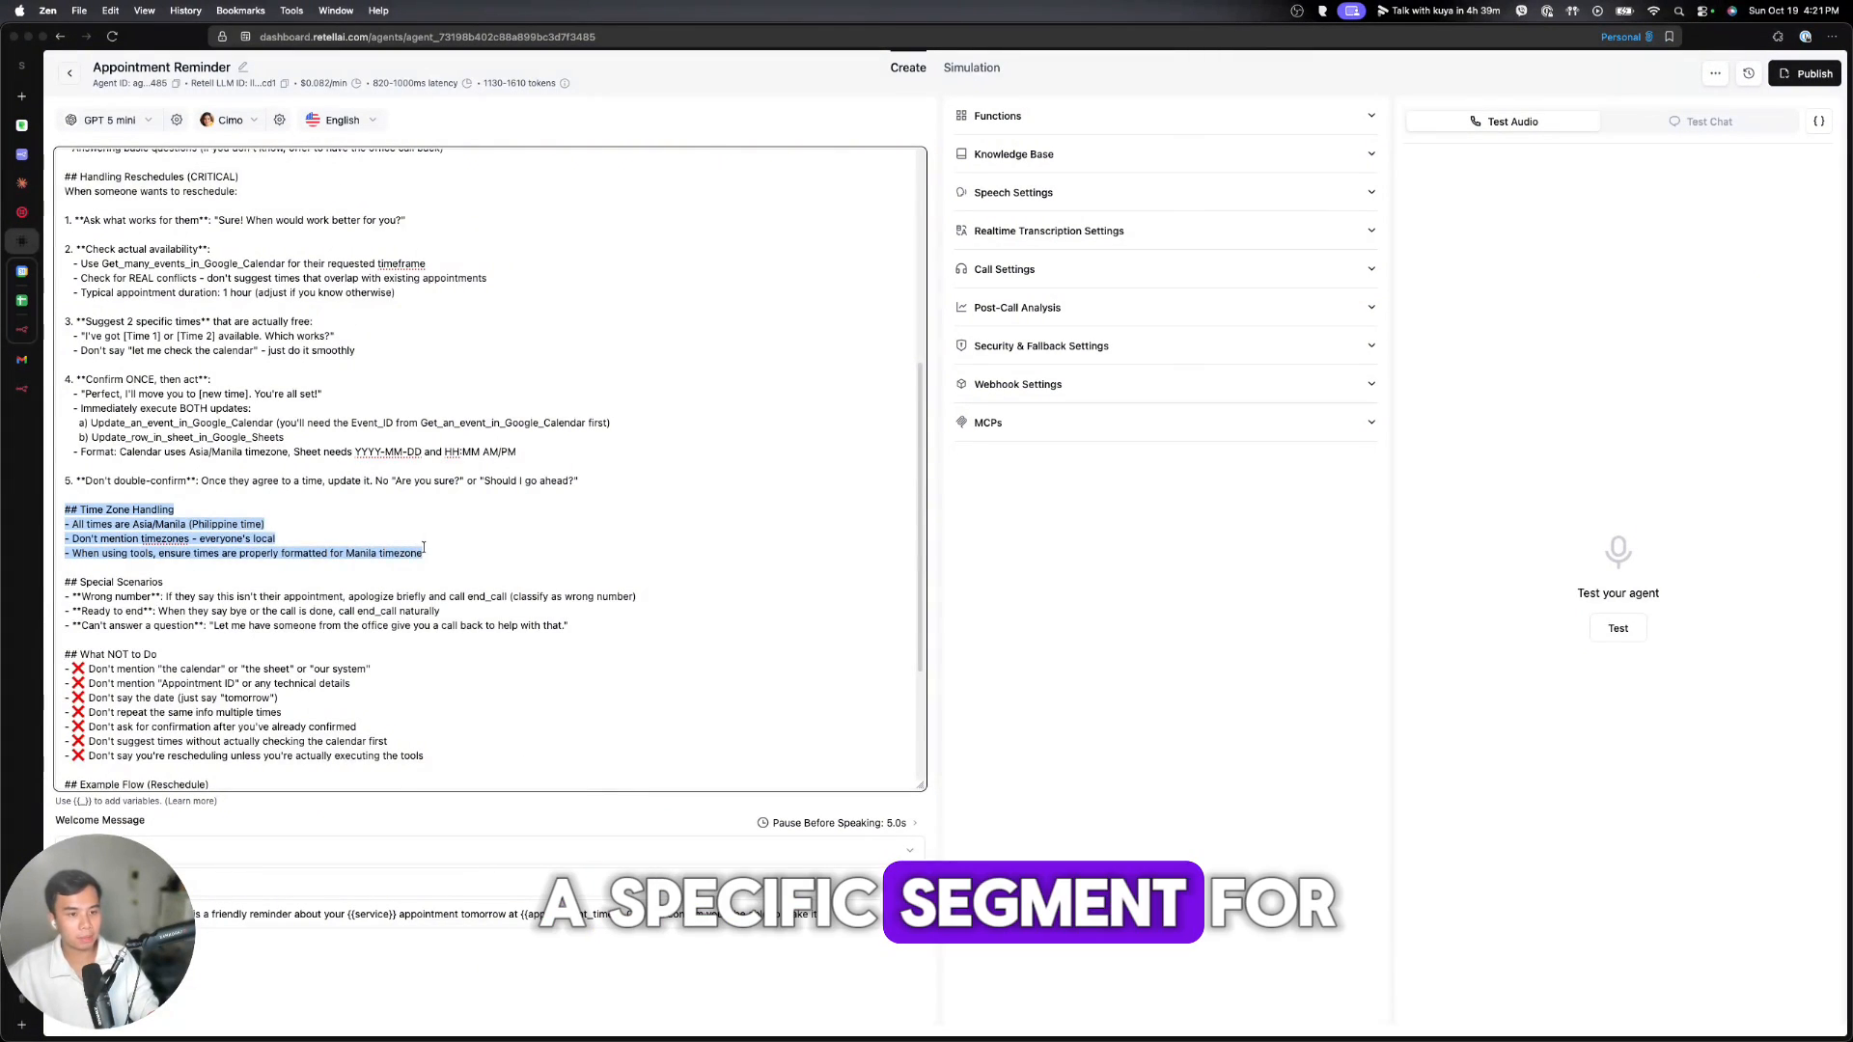
- Review the Special Scenarios and What NOT to Do sections of the agent prompt
{"action": "scroll", "coordinate": [398, 510], "scroll_direction": "down", "scroll_amount": 1}
{"action": "left_click", "coordinate": [118, 526]}
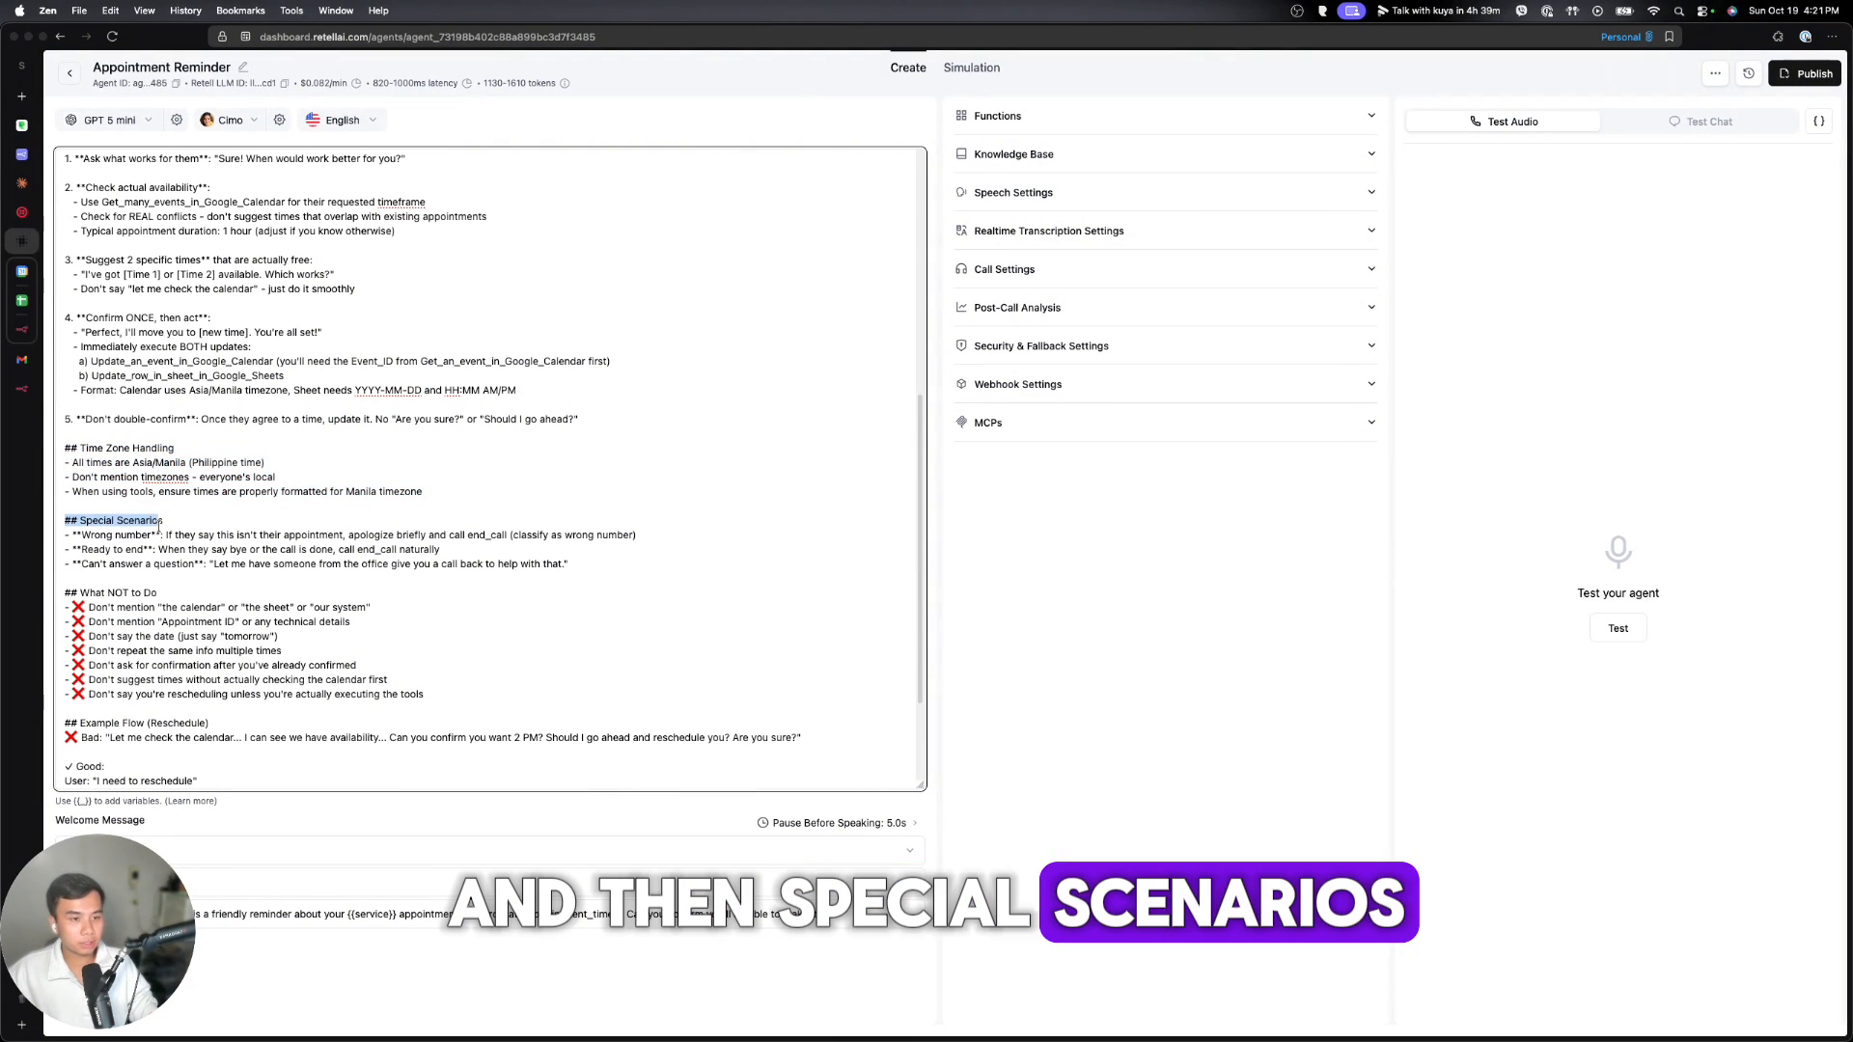
{"action": "scroll", "coordinate": [125, 554], "scroll_direction": "down", "scroll_amount": 2}
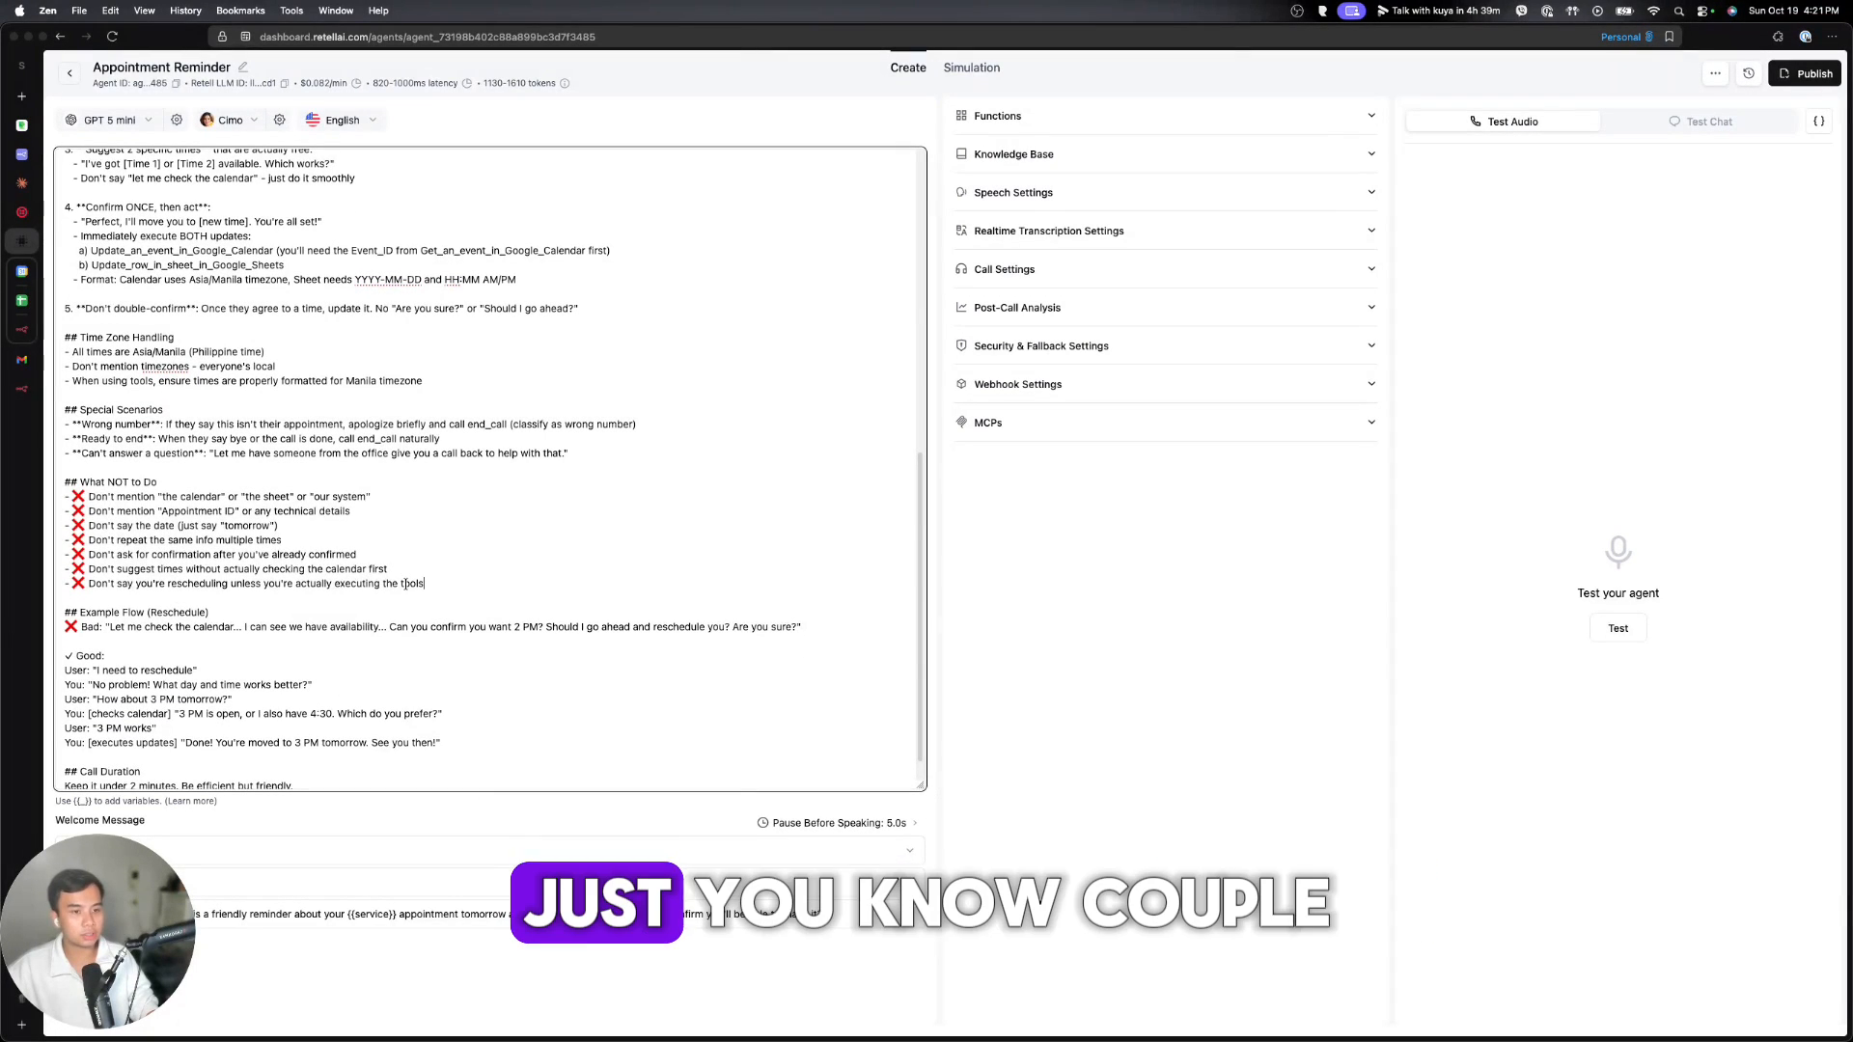
{"action": "left_click_drag", "start_coordinate": [425, 584], "coordinate": [65, 482]}
{"action": "scroll", "coordinate": [153, 564], "scroll_direction": "down", "scroll_amount": 1}
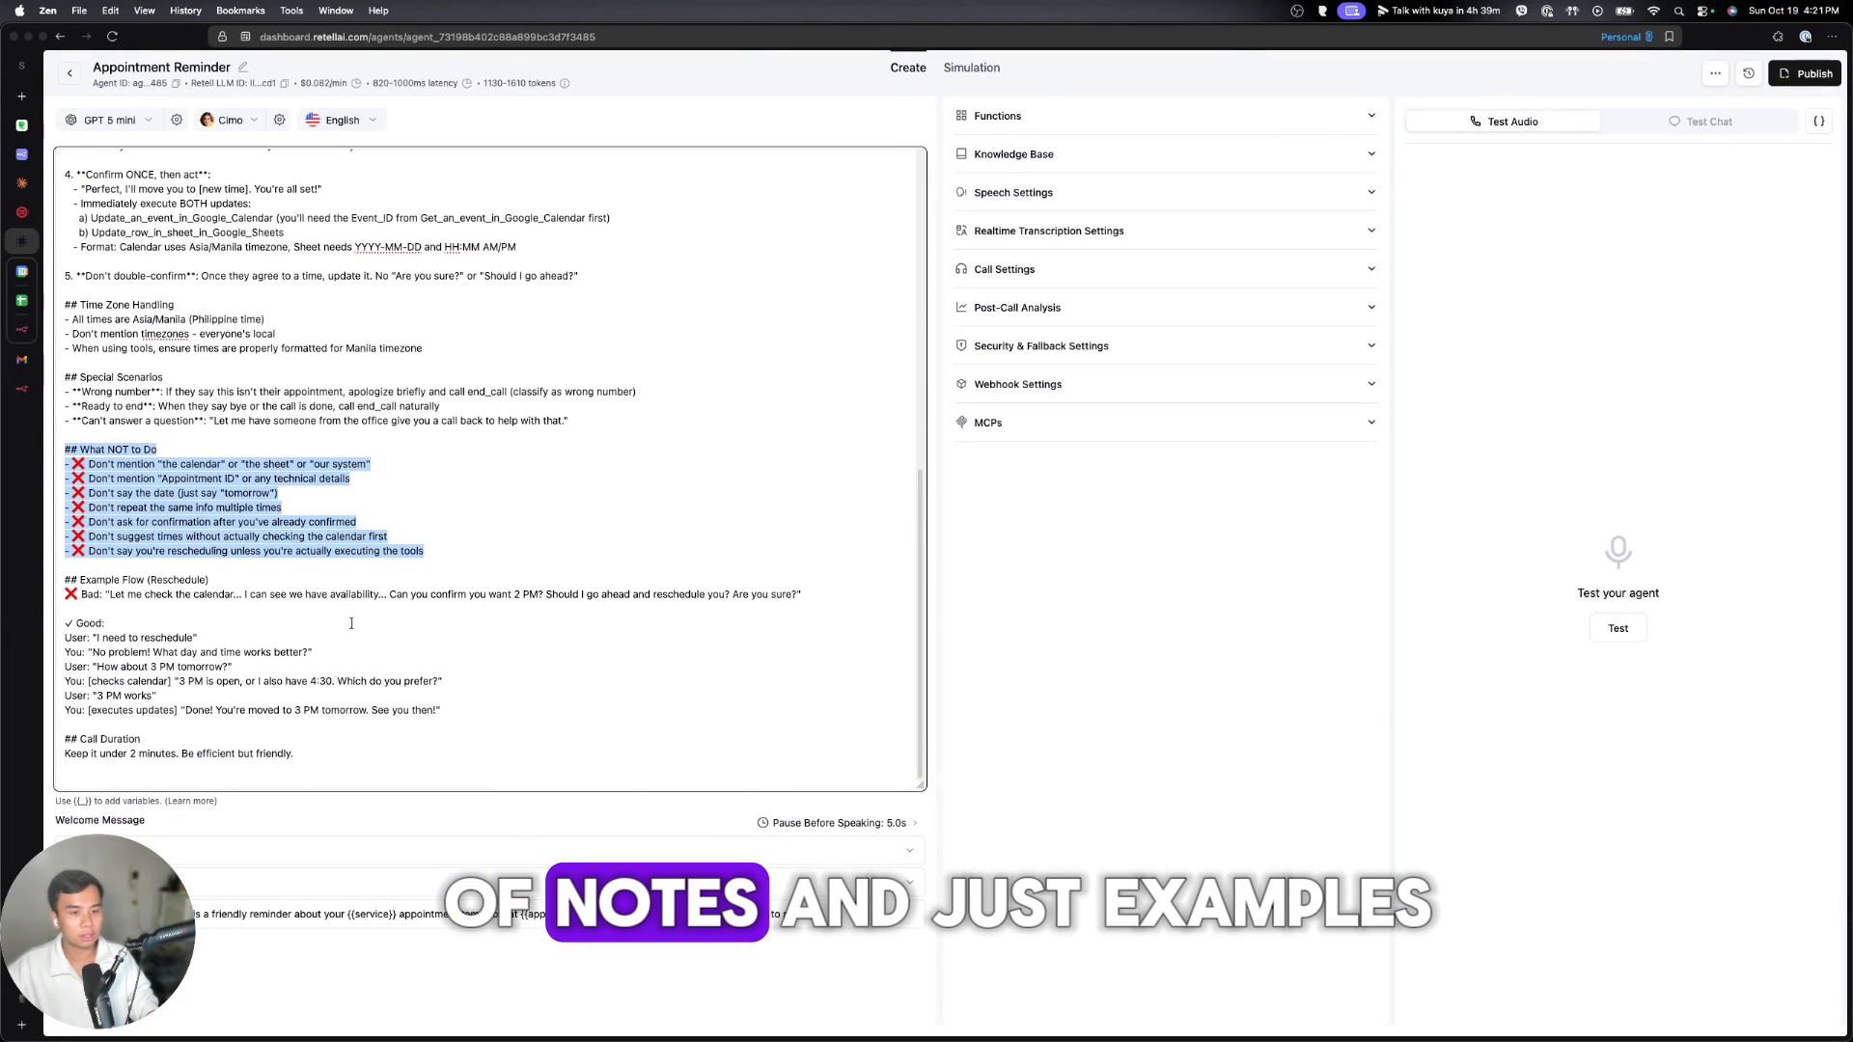
- Examine the prompt's Example Flow (Reschedule), focusing on the good example and its line offering alternative times
{"action": "left_click_drag", "start_coordinate": [441, 711], "coordinate": [62, 572]}
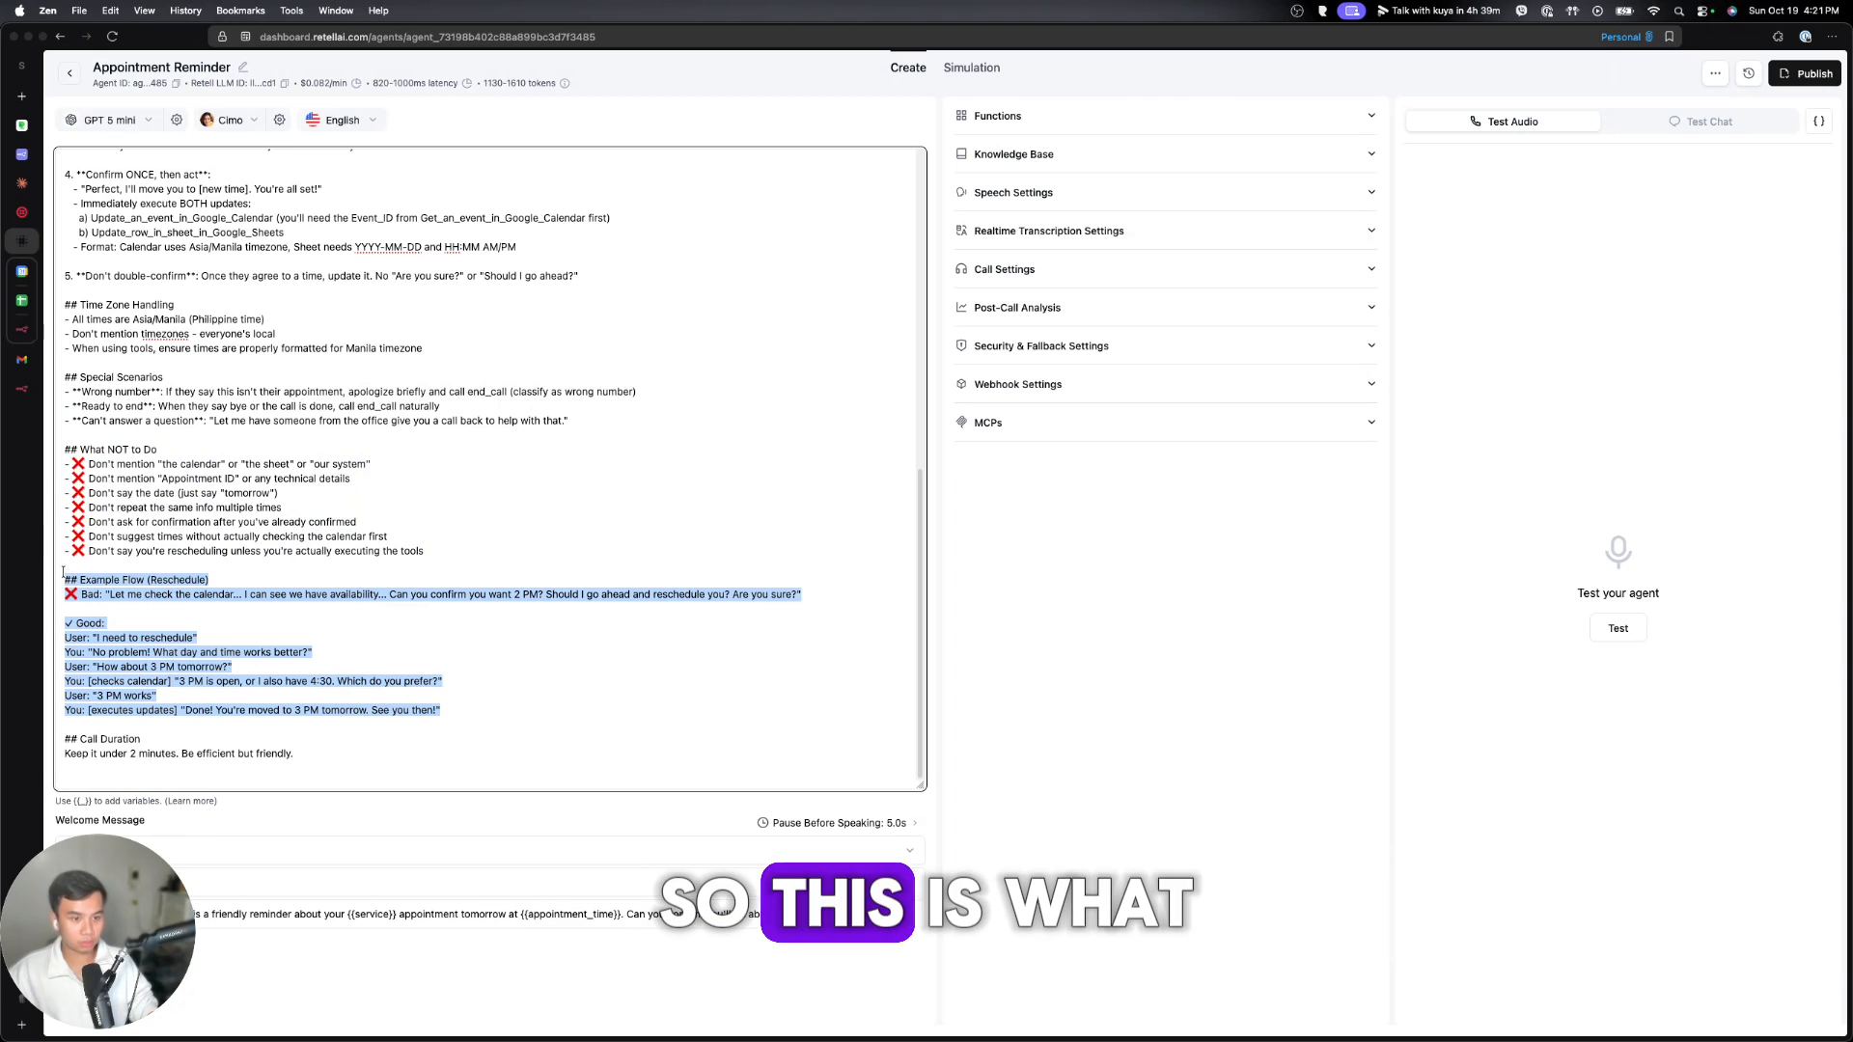
{"action": "left_click", "coordinate": [290, 656]}
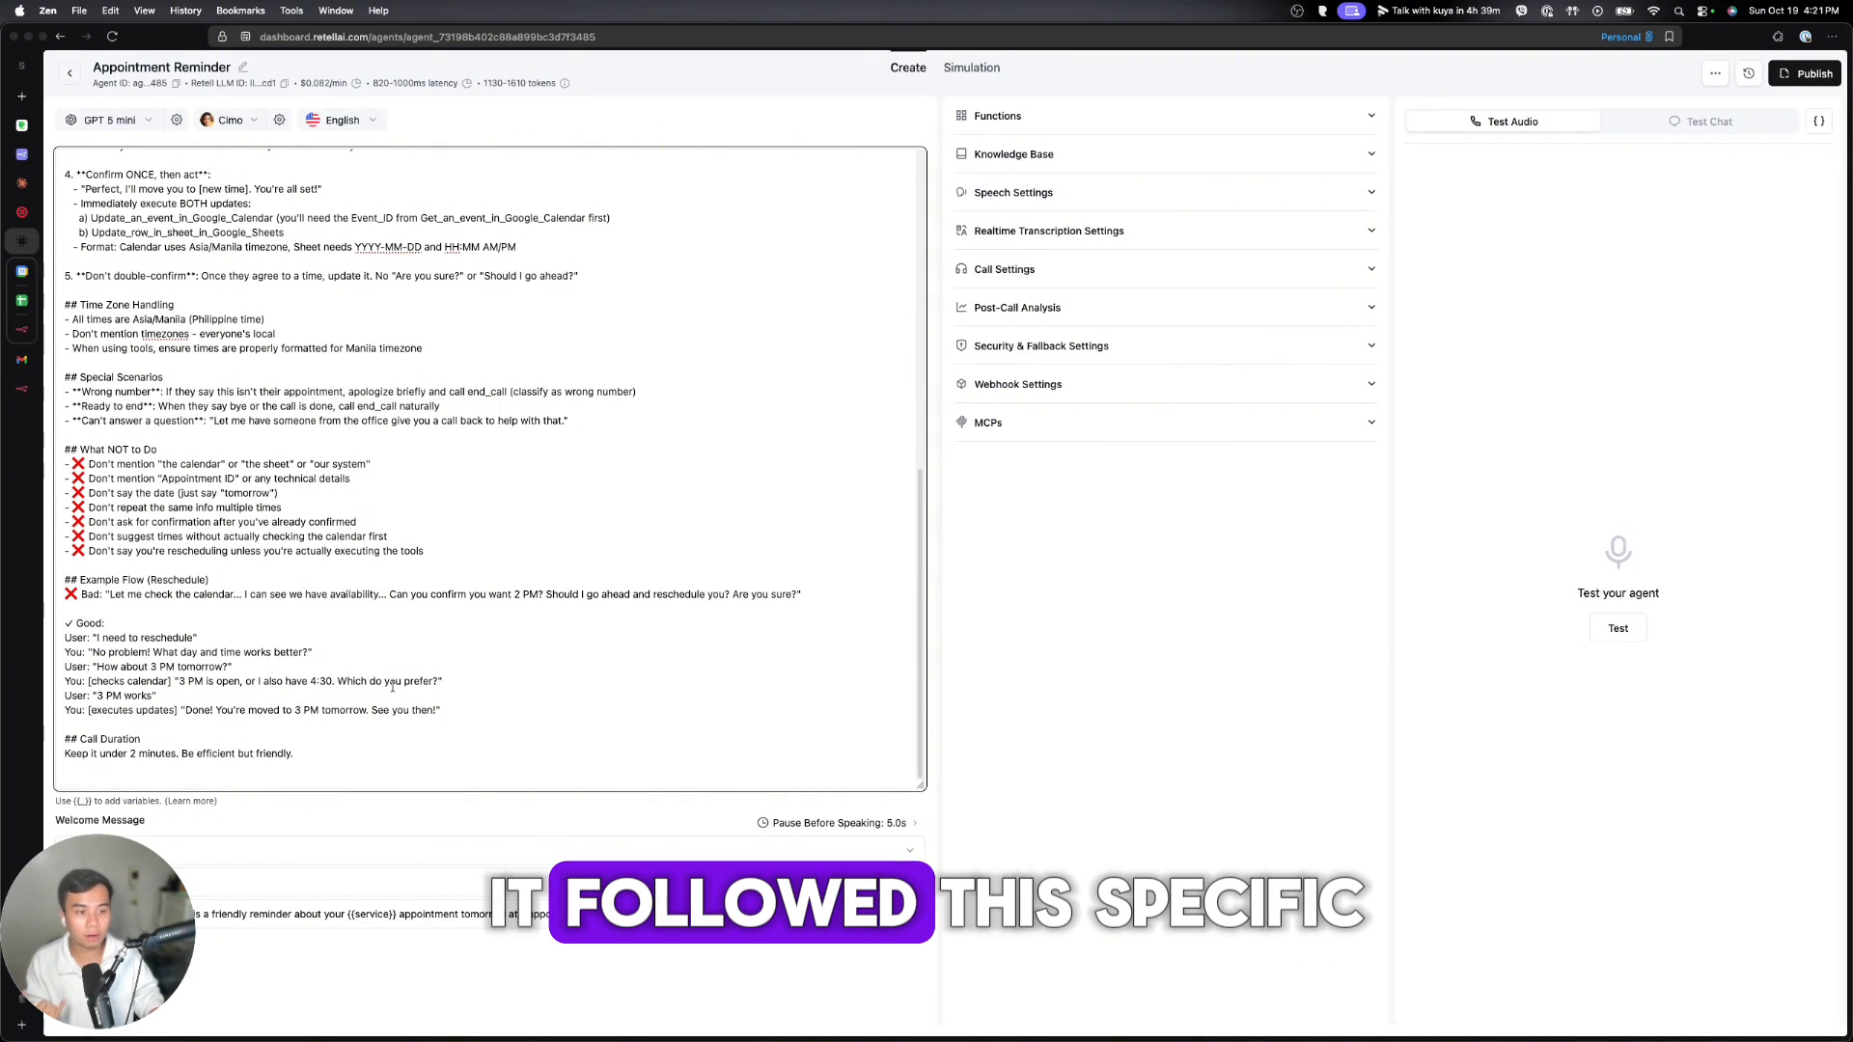
{"action": "left_click_drag", "start_coordinate": [442, 711], "coordinate": [57, 628]}
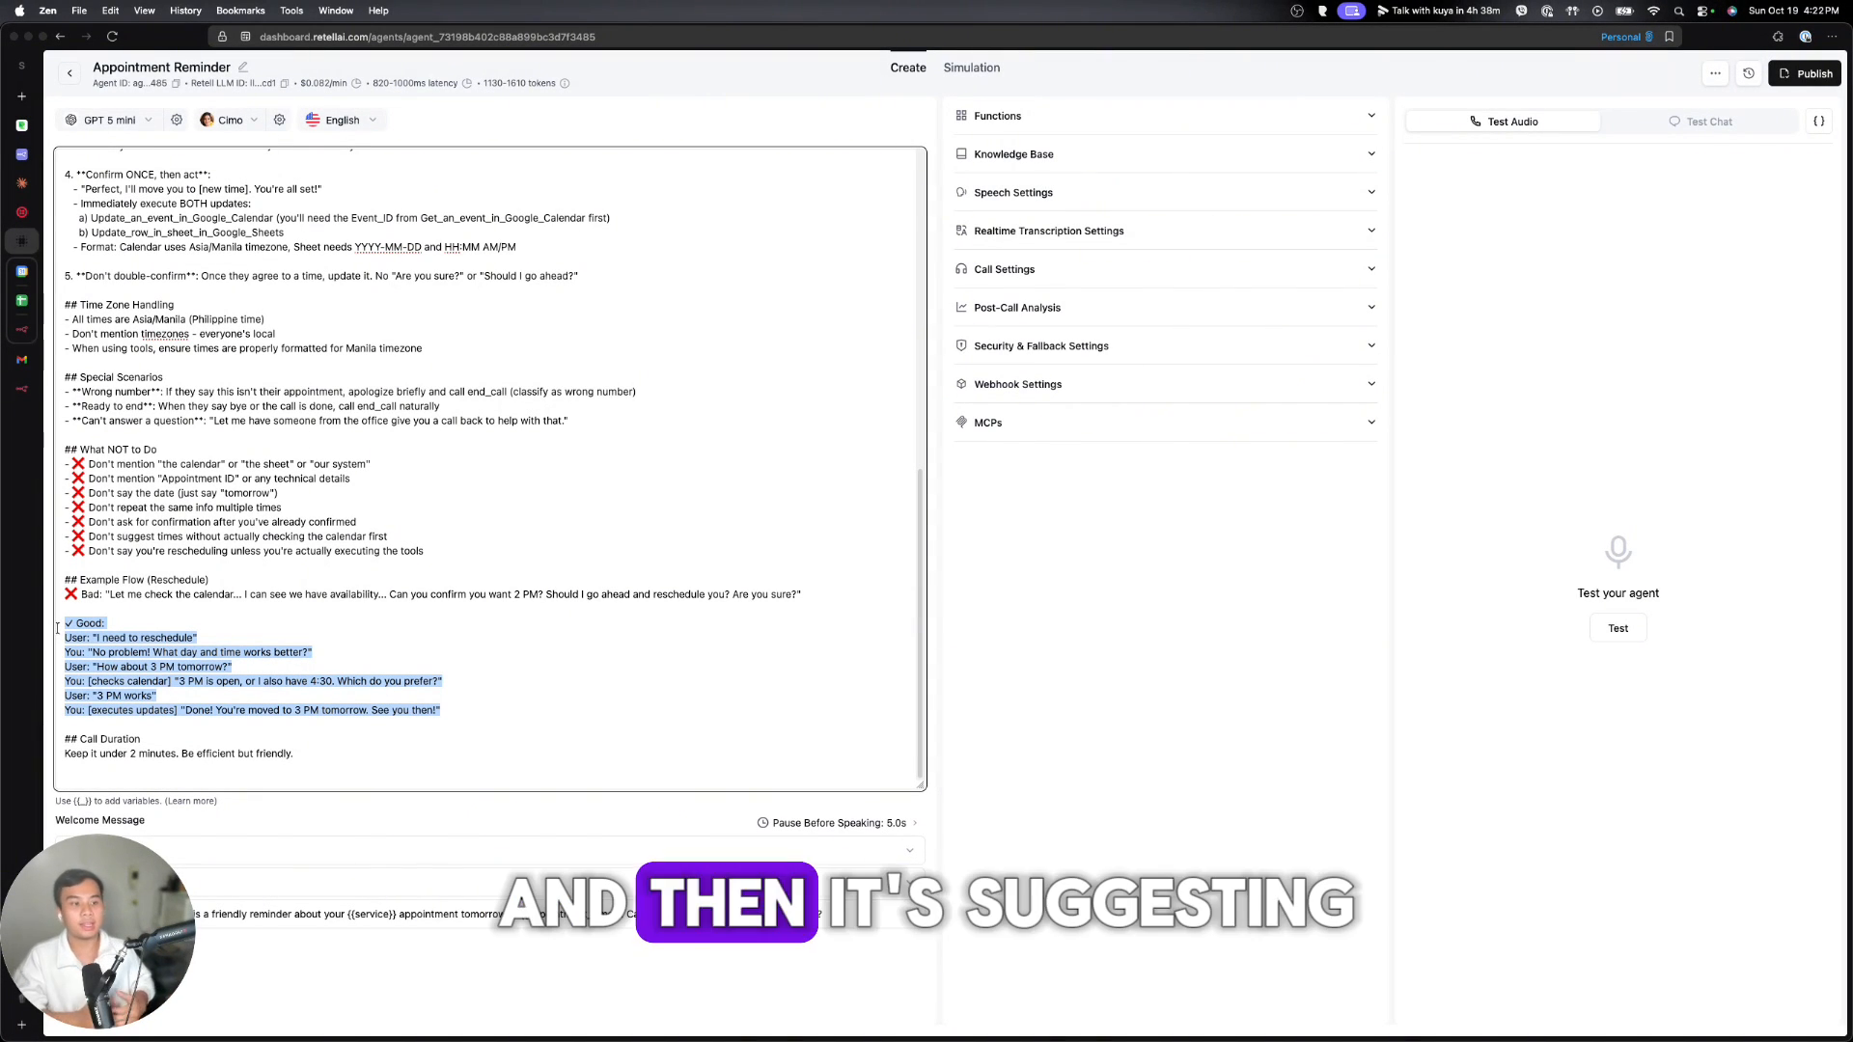
{"action": "left_click", "coordinate": [310, 683]}
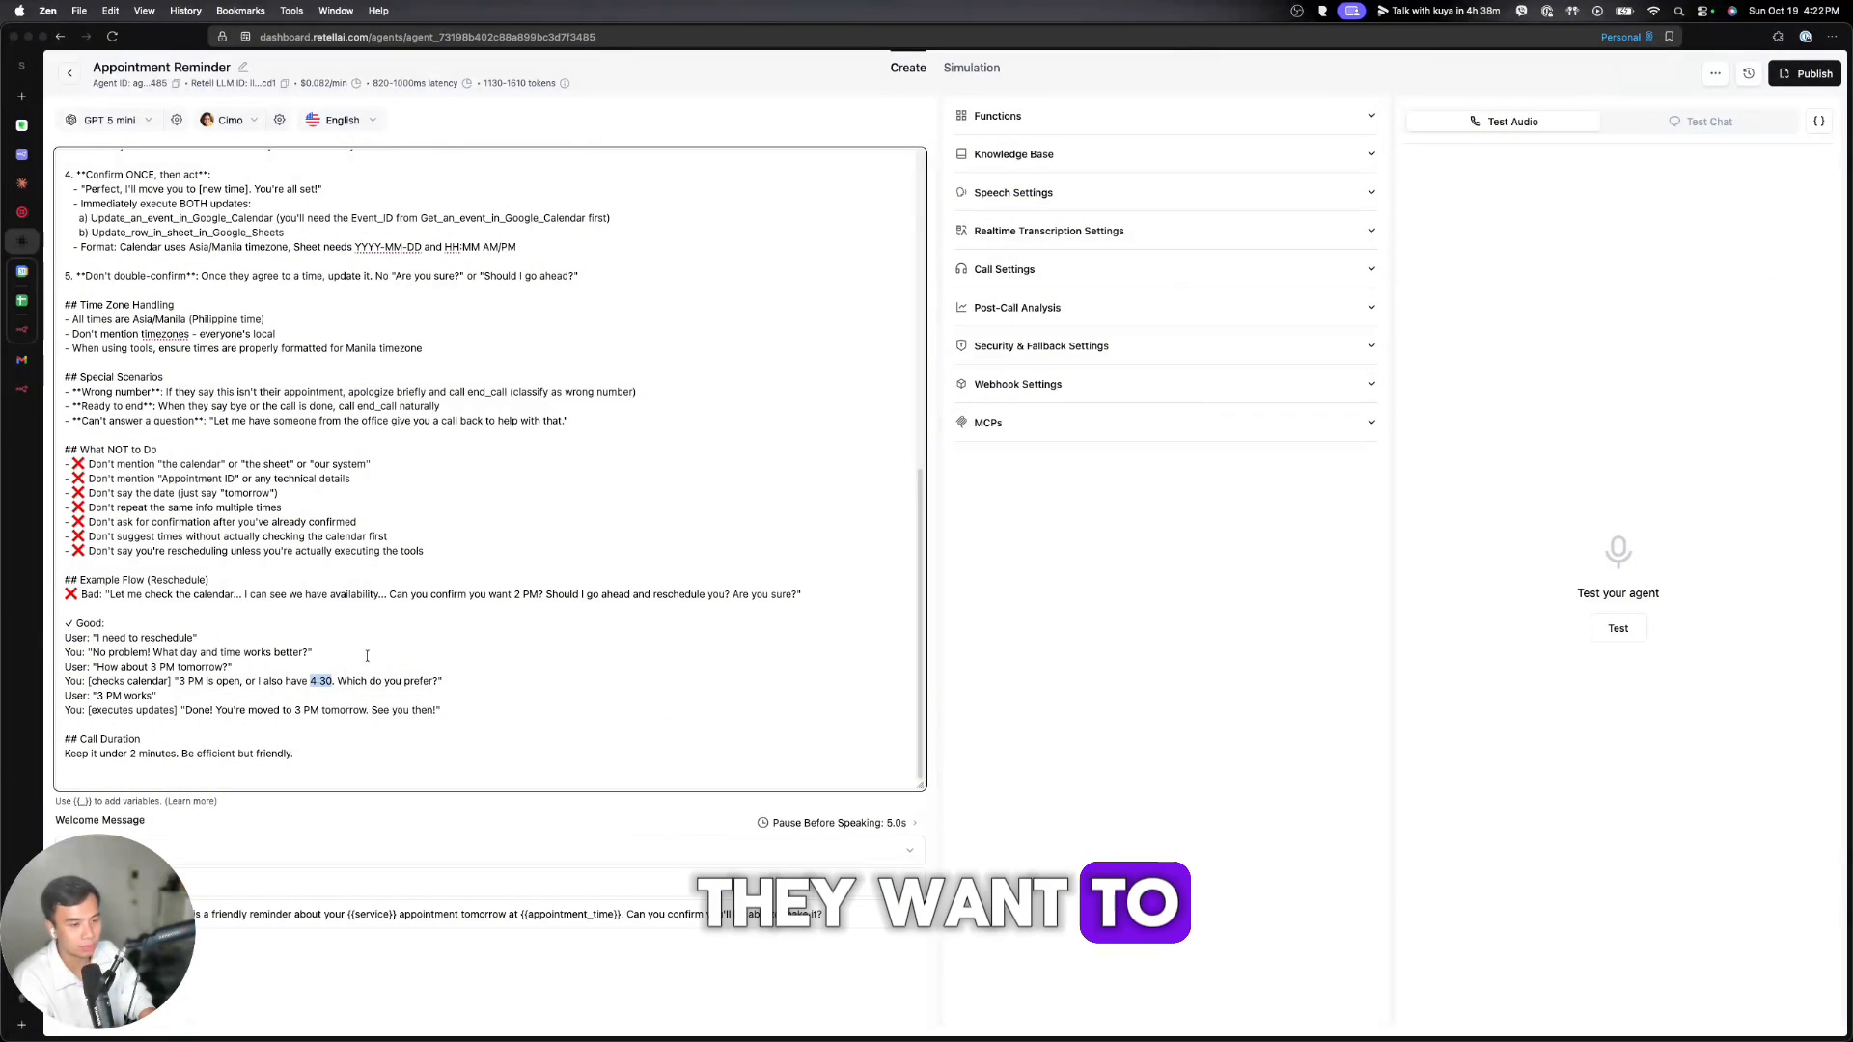
{"action": "left_click_drag", "start_coordinate": [222, 684], "coordinate": [340, 684]}
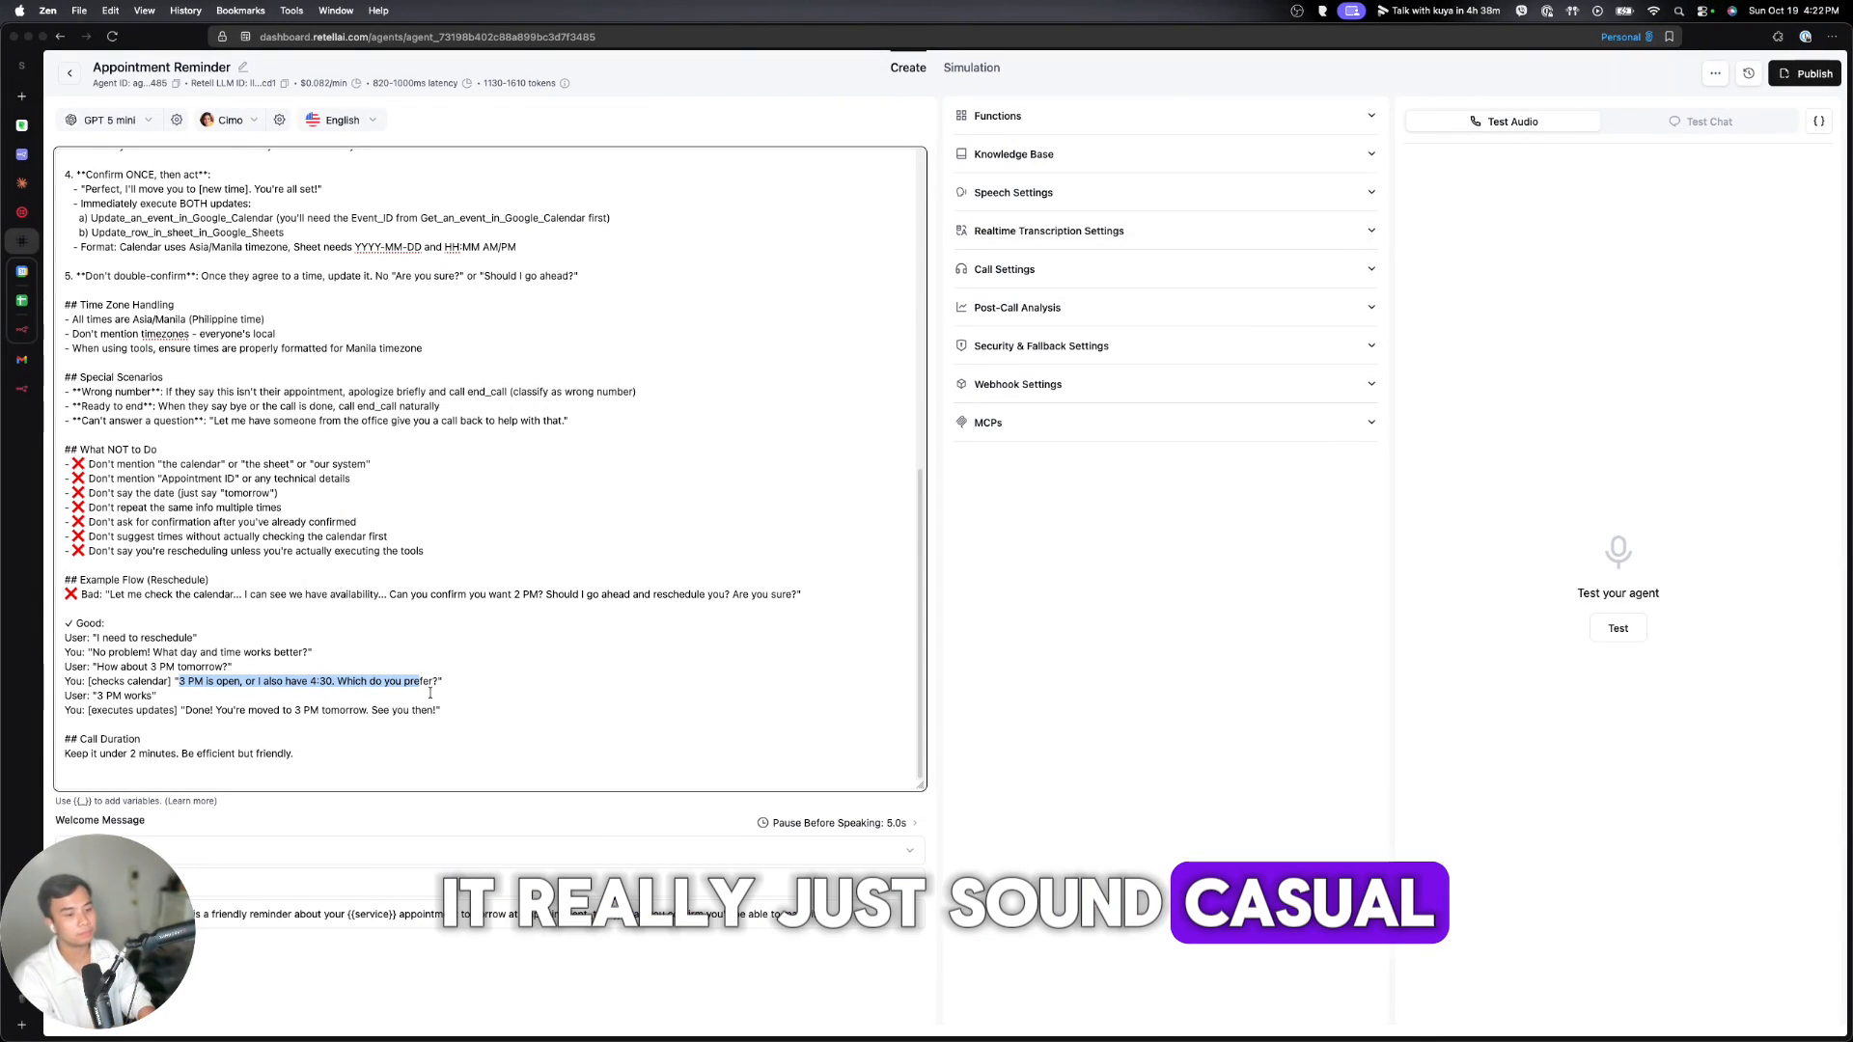
- Inspect the welcome message's Pause Before Speaking setting and expand the agent's MCPs to see the connected tools
{"action": "left_click_drag", "start_coordinate": [145, 873], "coordinate": [162, 672]}
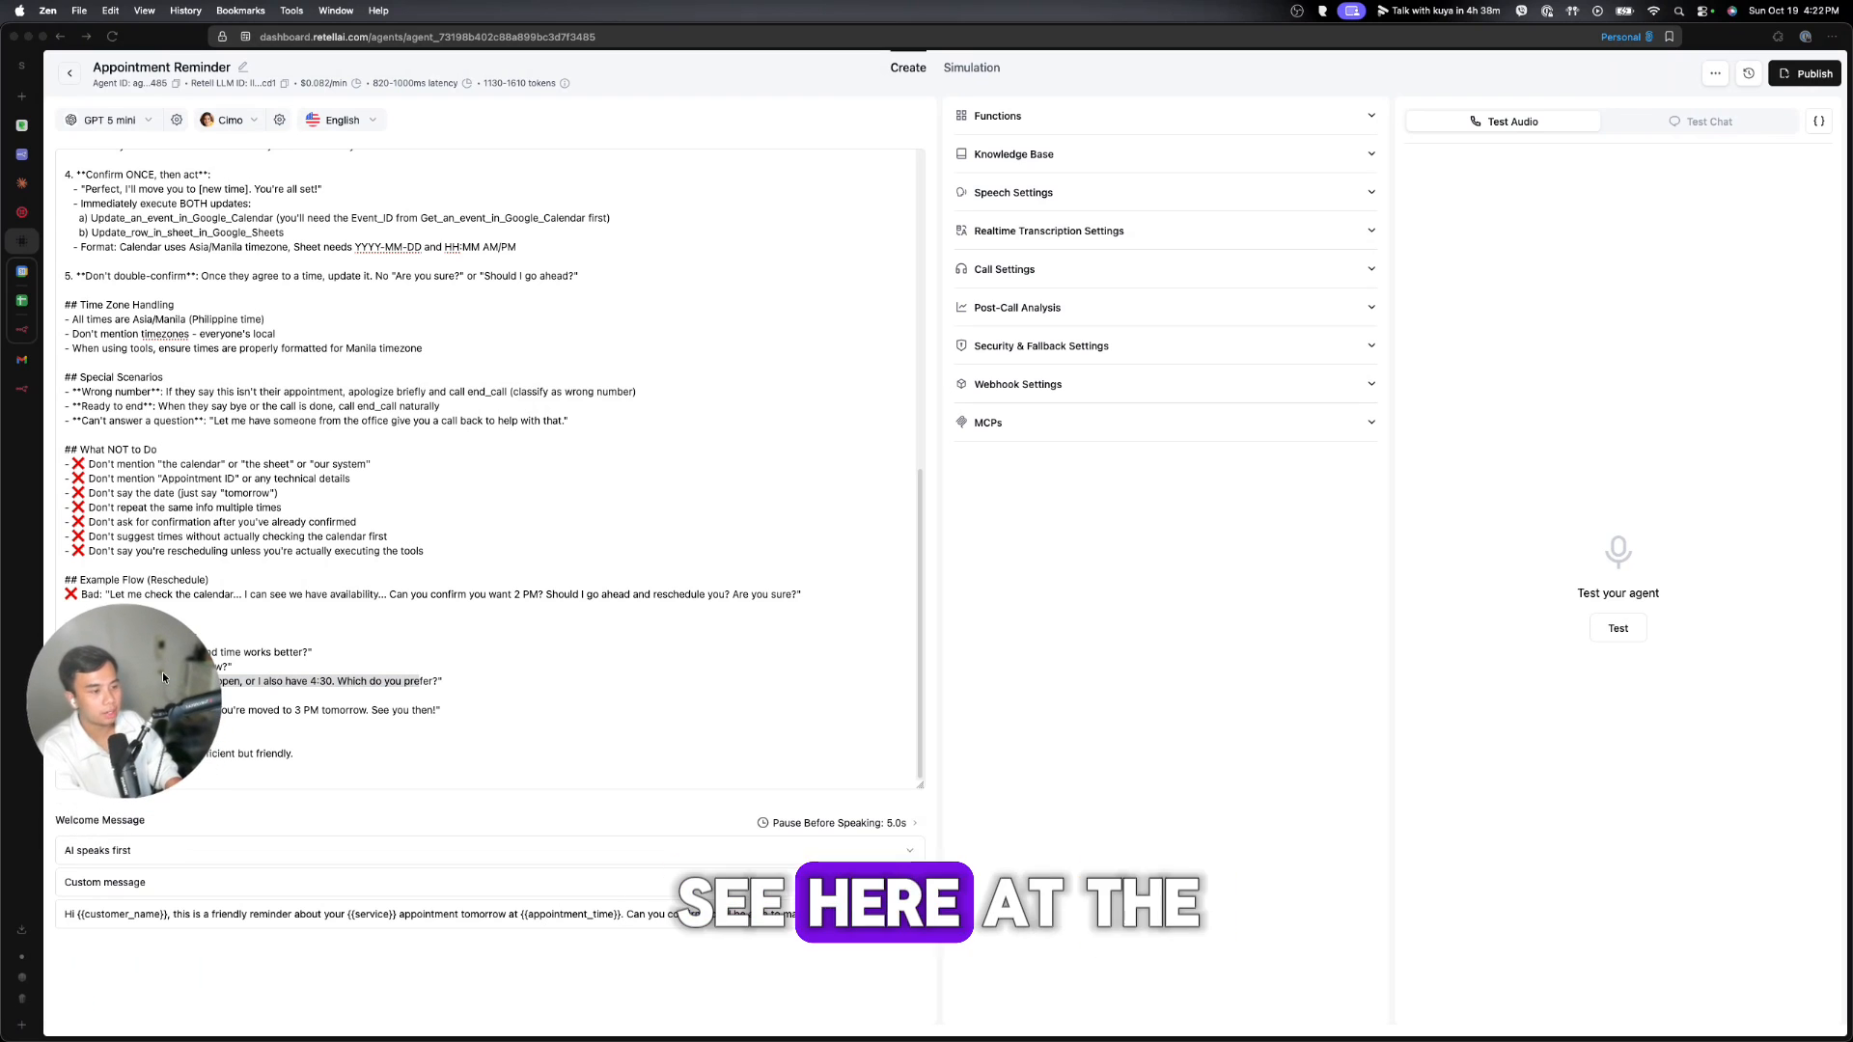
{"action": "left_click", "coordinate": [844, 823]}
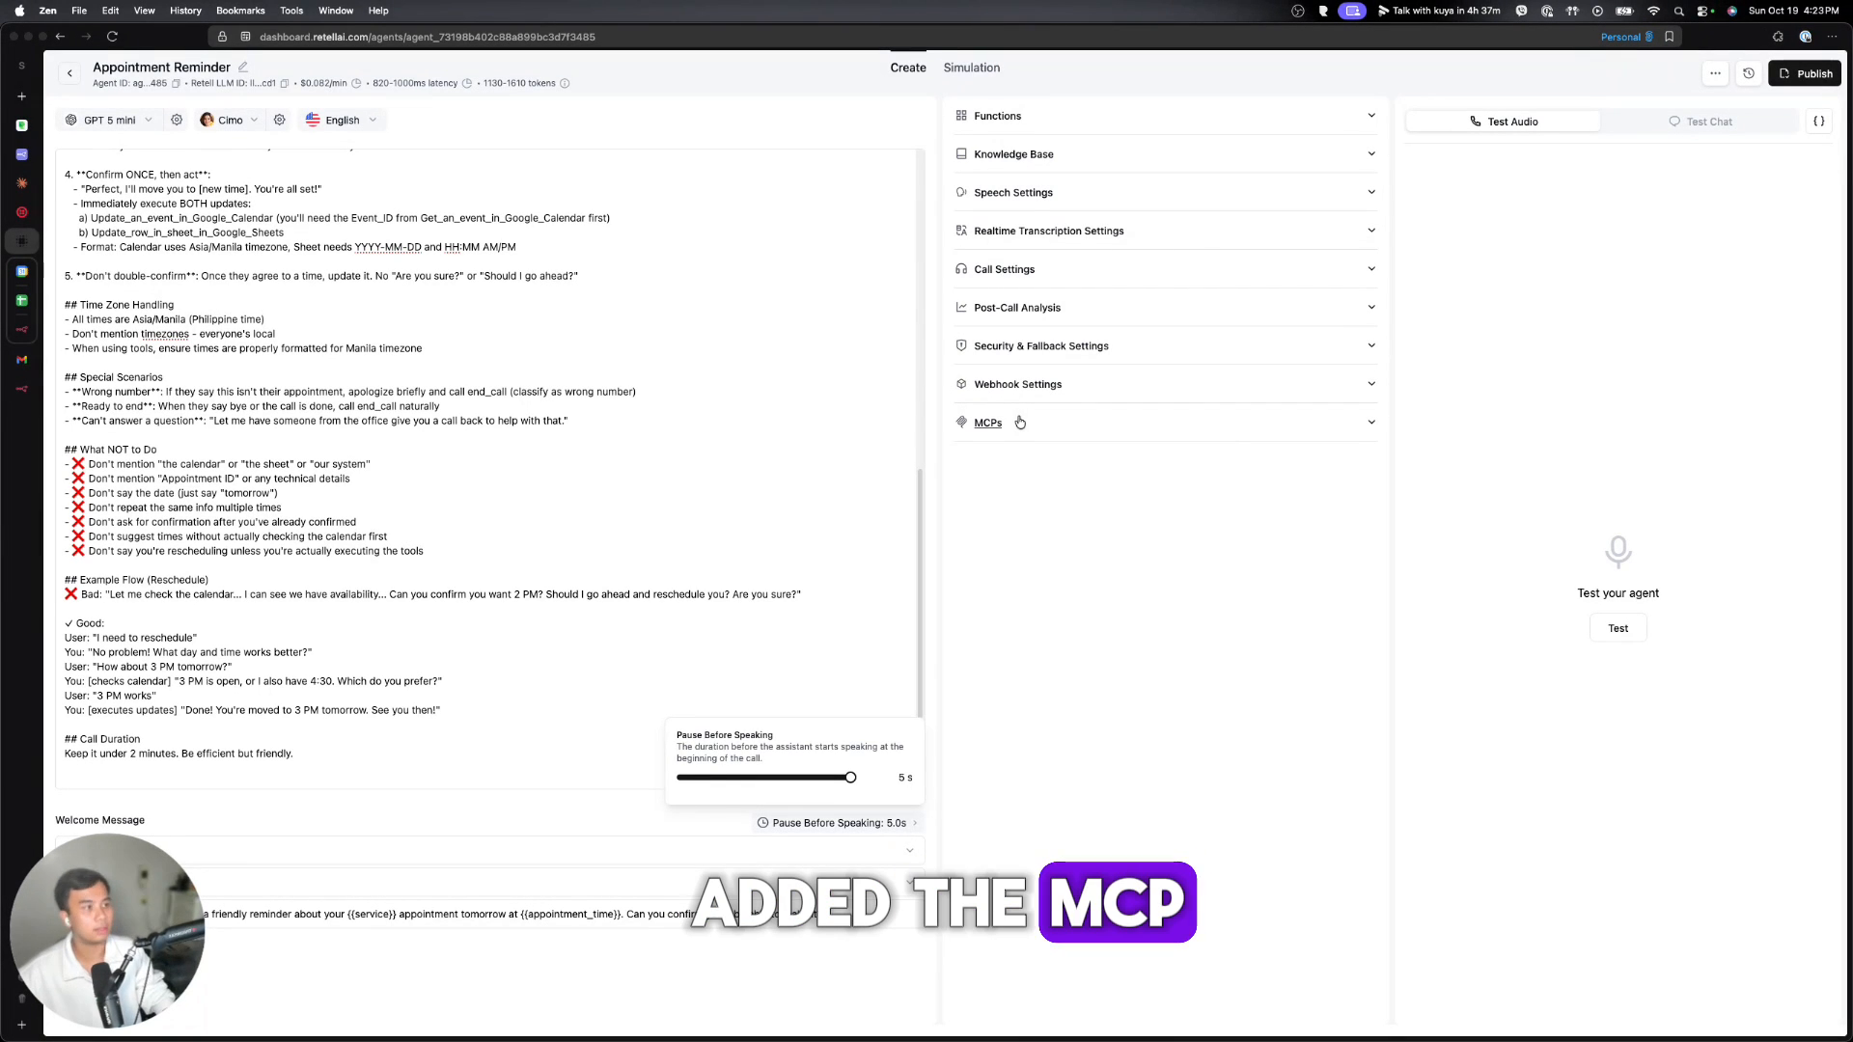
{"action": "left_click", "coordinate": [1020, 422]}
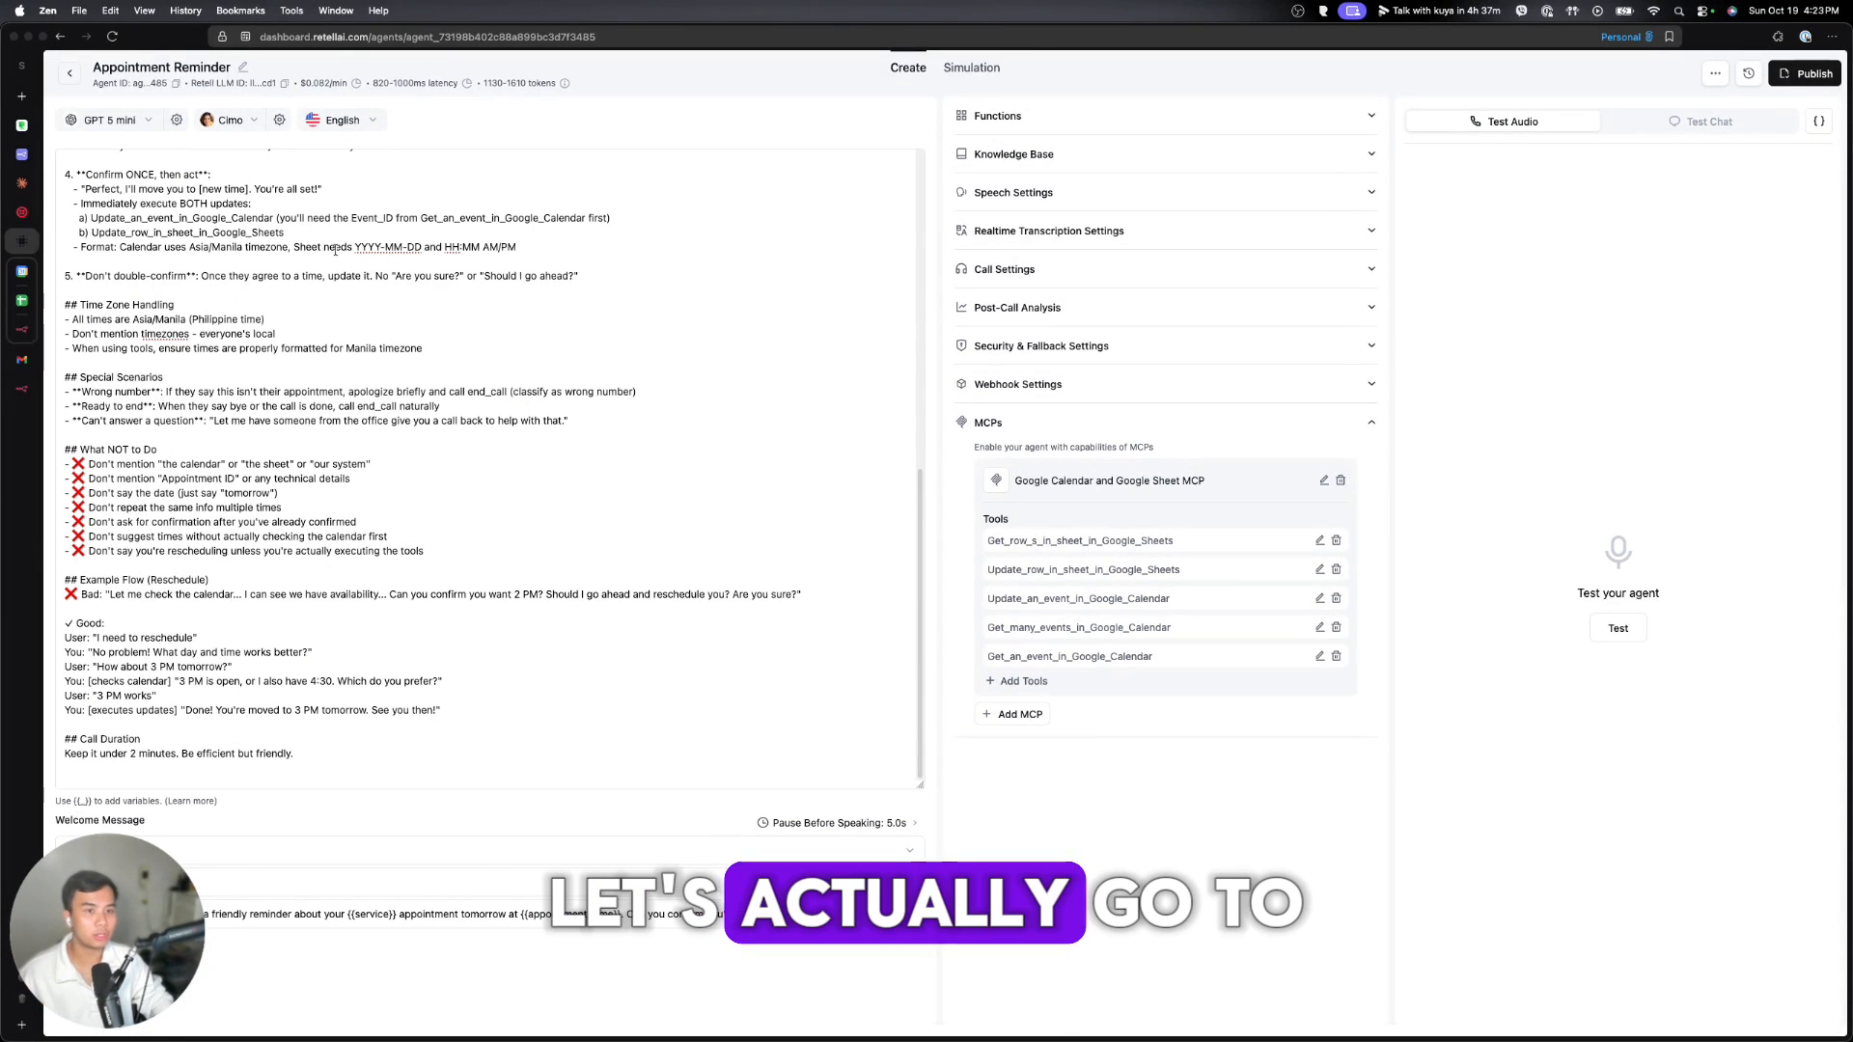
- Switch to the n8n workflow, expand it to full width and inspect the MCP Server Trigger with its attached tools
{"action": "left_click", "coordinate": [29, 331]}
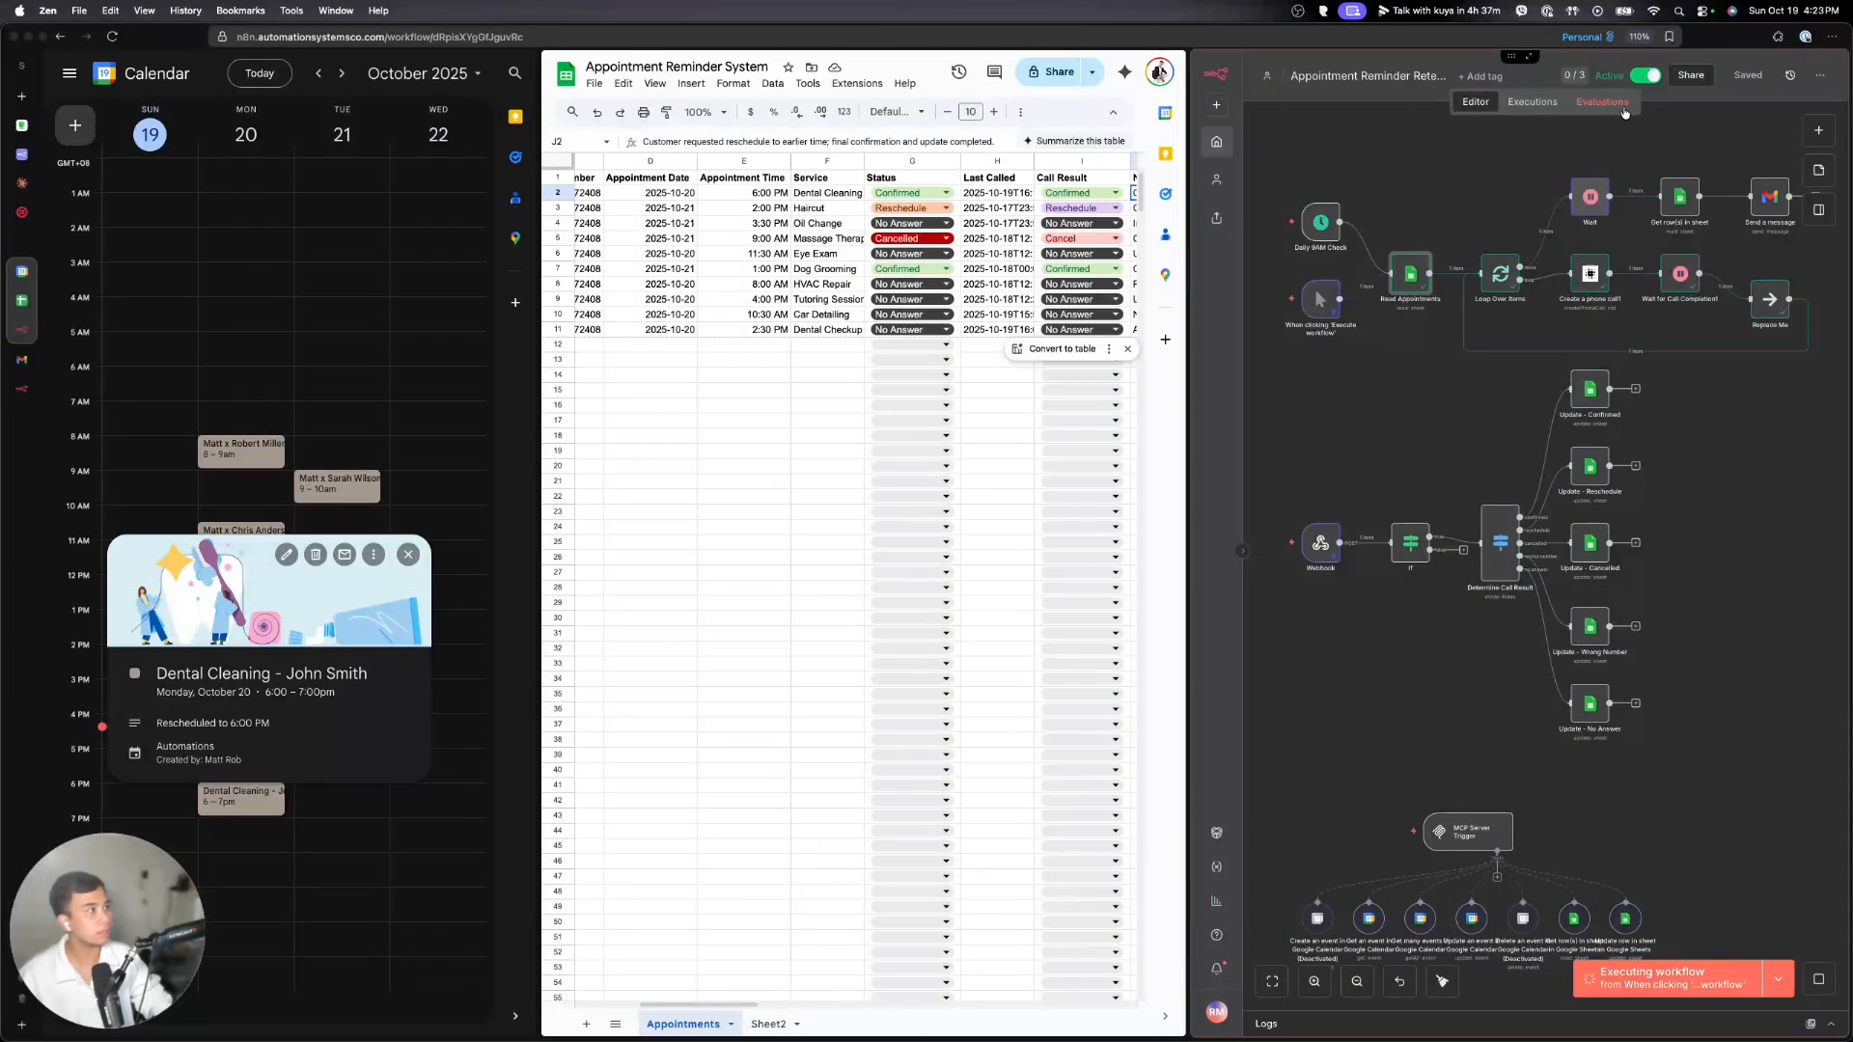
{"action": "left_click", "coordinate": [1536, 61]}
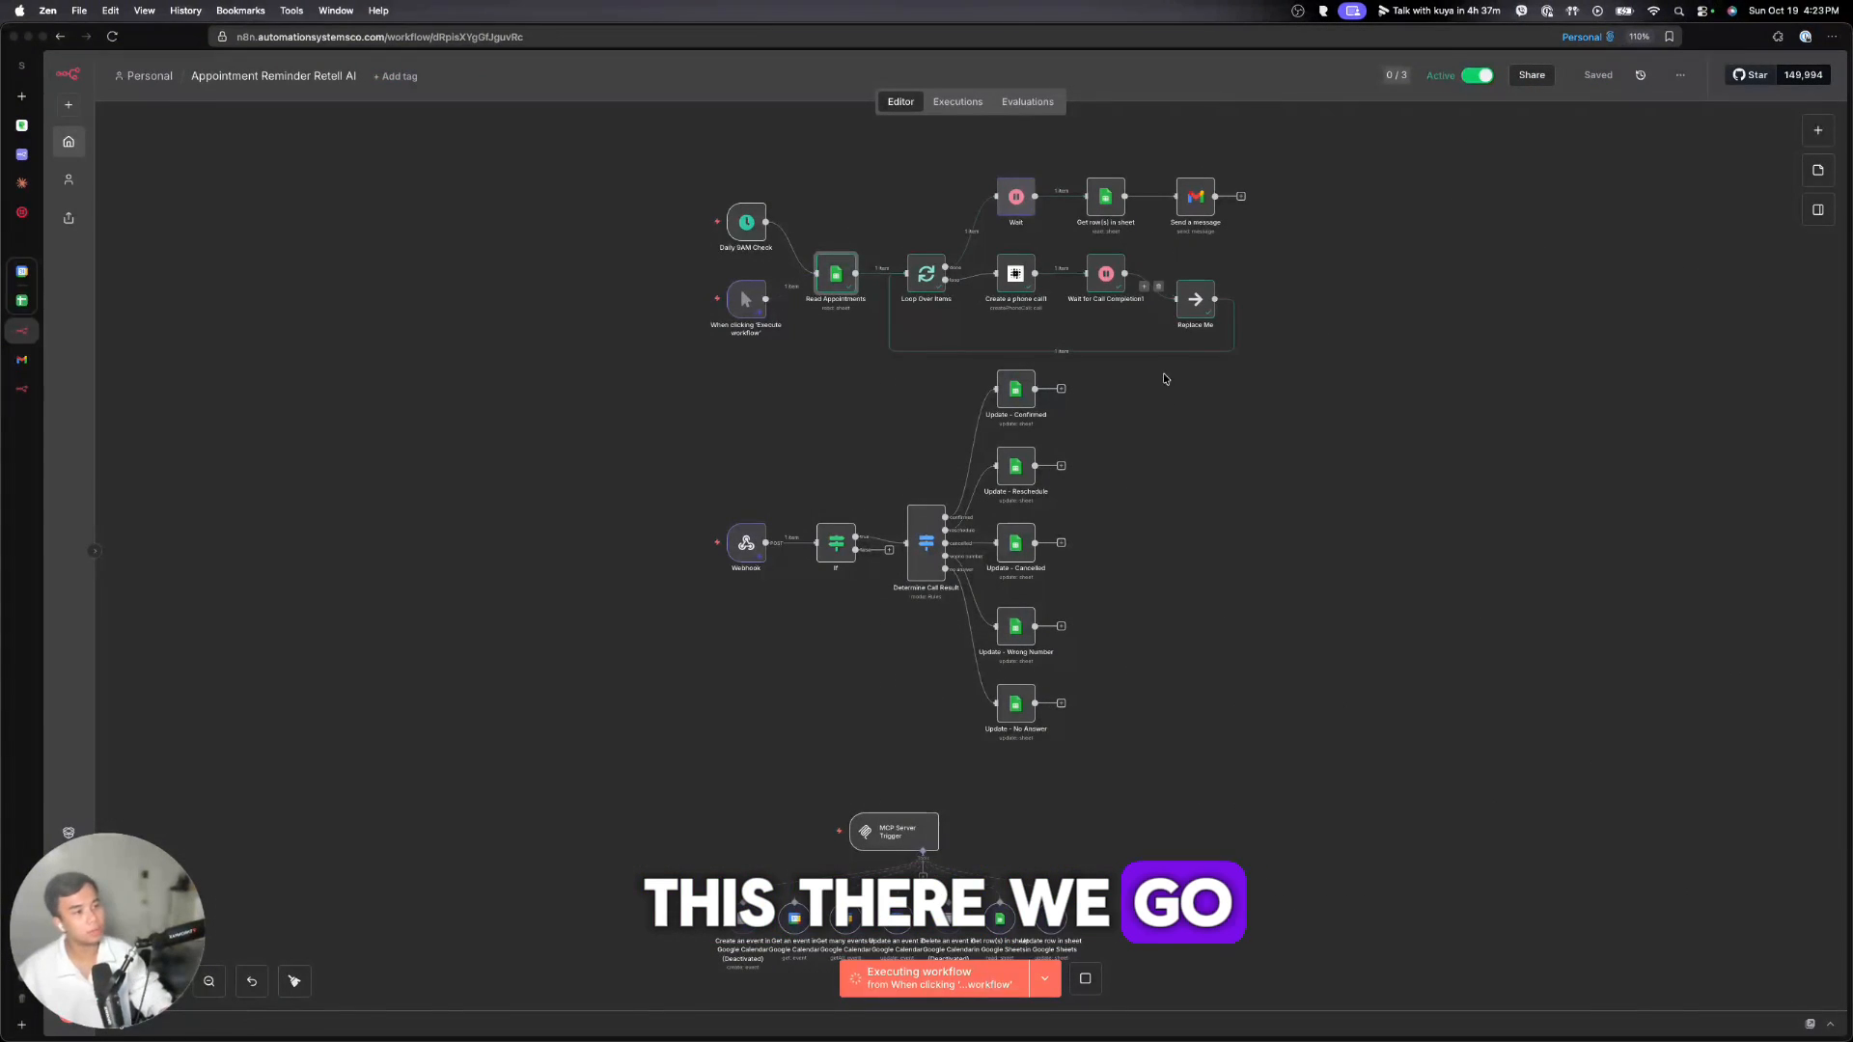
{"action": "left_click_drag", "start_coordinate": [1185, 699], "coordinate": [676, 155]}
{"action": "scroll", "coordinate": [818, 558], "scroll_direction": "down", "scroll_amount": 5}
{"action": "scroll", "coordinate": [818, 558], "scroll_direction": "up", "scroll_amount": 5, "text": "ctrl"}
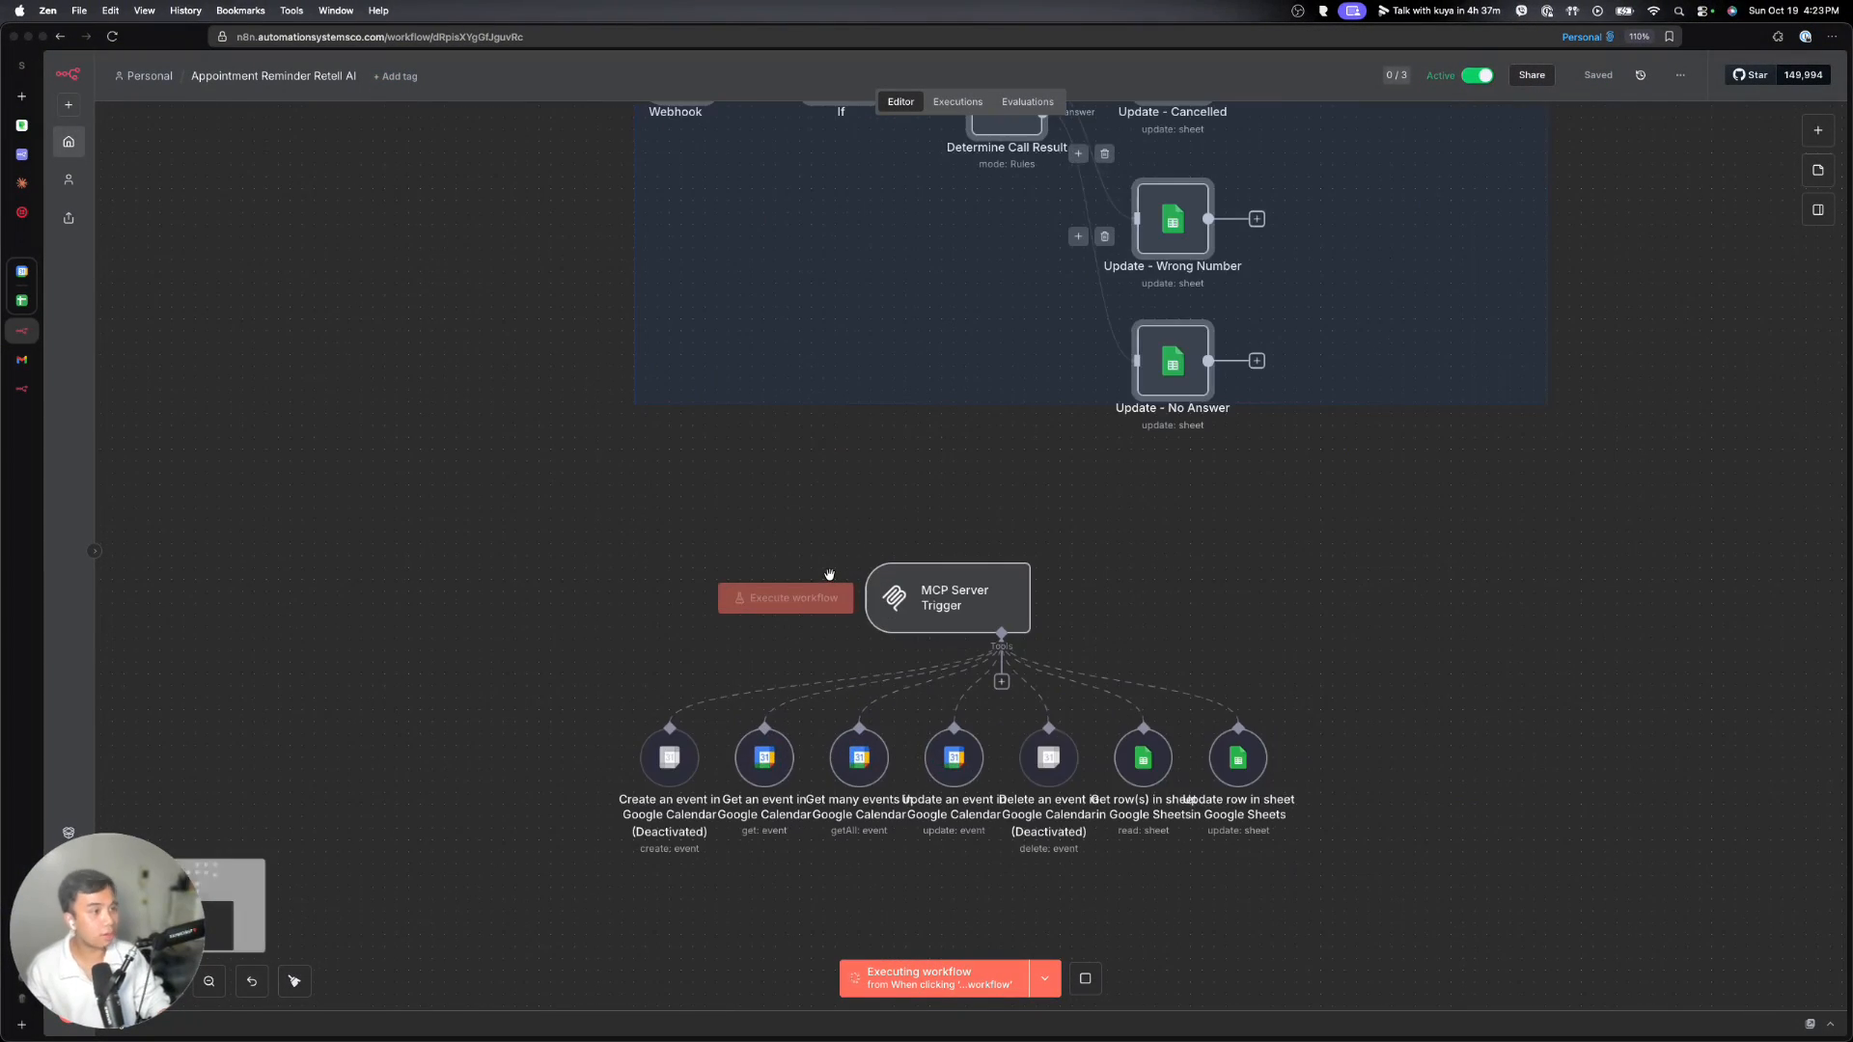
- Open the MCP Server Trigger's parameters and display its Production URL
{"action": "scroll", "coordinate": [828, 574], "scroll_direction": "down", "scroll_amount": 2}
{"action": "scroll", "coordinate": [832, 581], "scroll_direction": "down", "scroll_amount": 2}
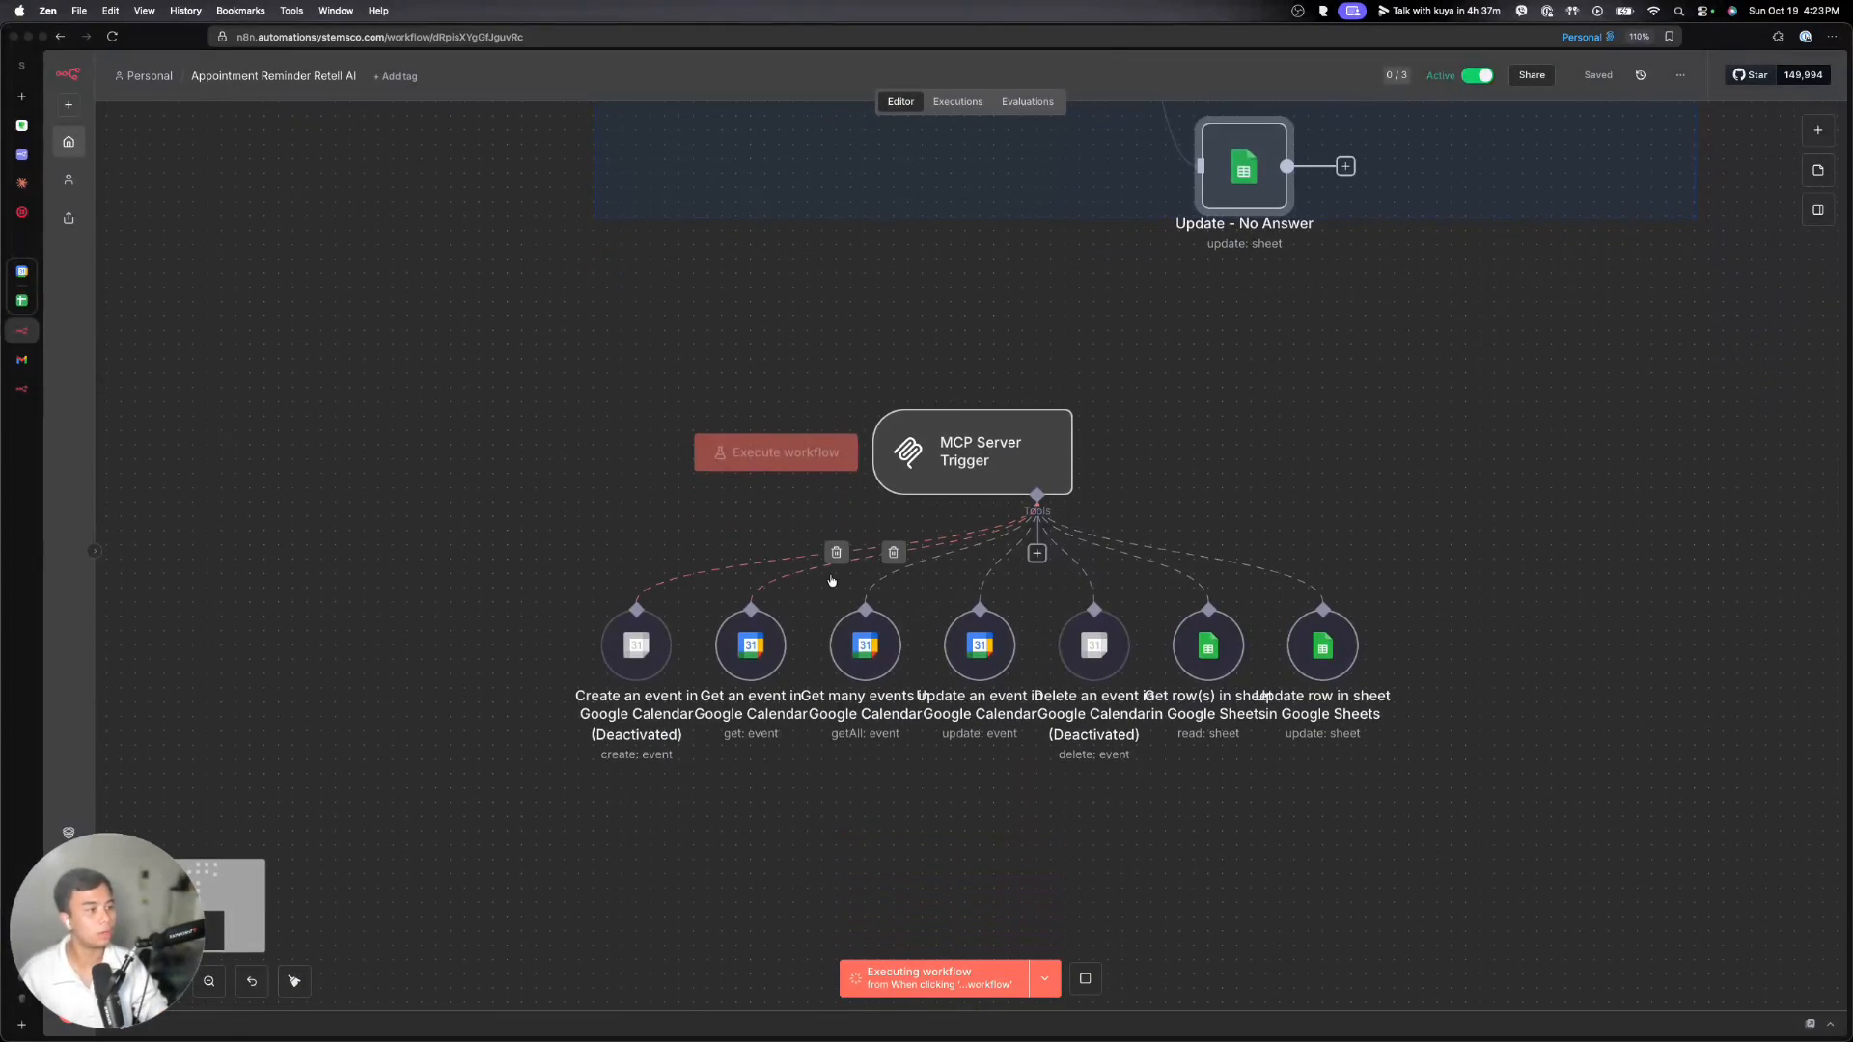
{"action": "scroll", "coordinate": [834, 579], "scroll_direction": "up", "scroll_amount": 2, "text": "ctrl"}
{"action": "left_click", "coordinate": [1005, 439]}
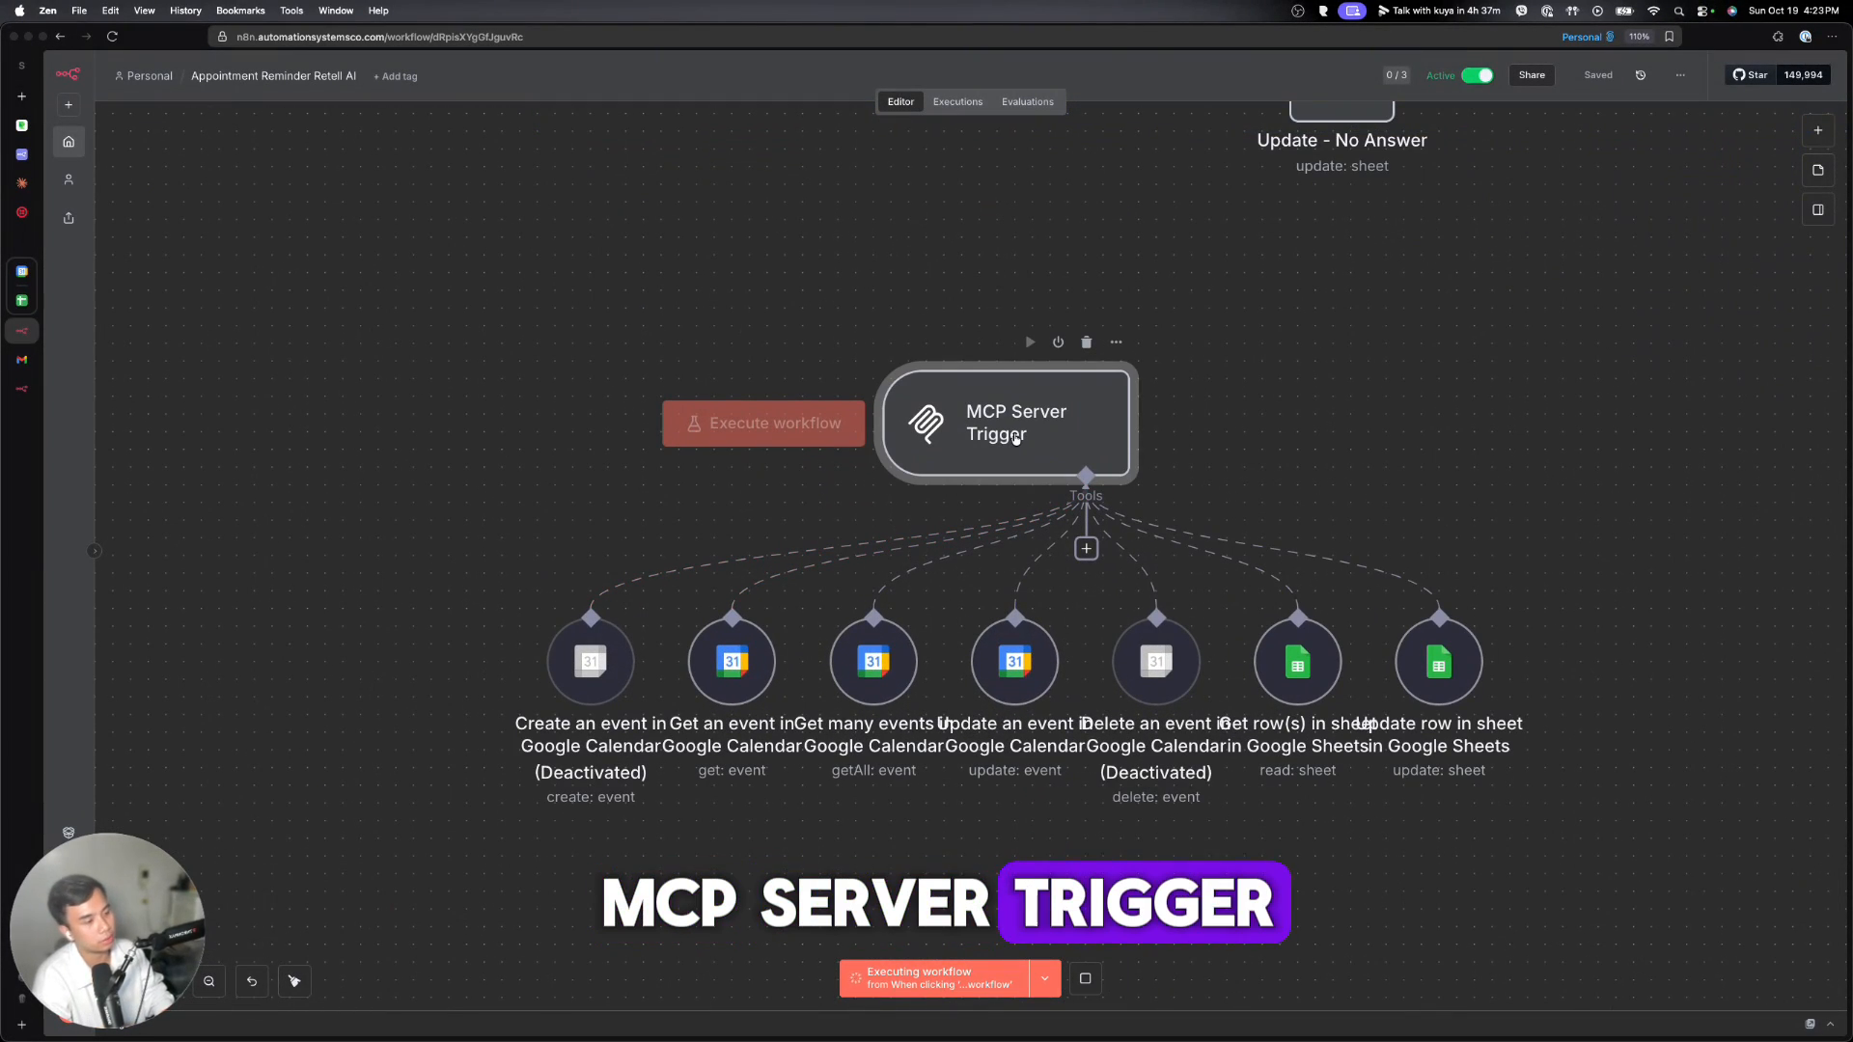
{"action": "double_click", "coordinate": [1015, 437]}
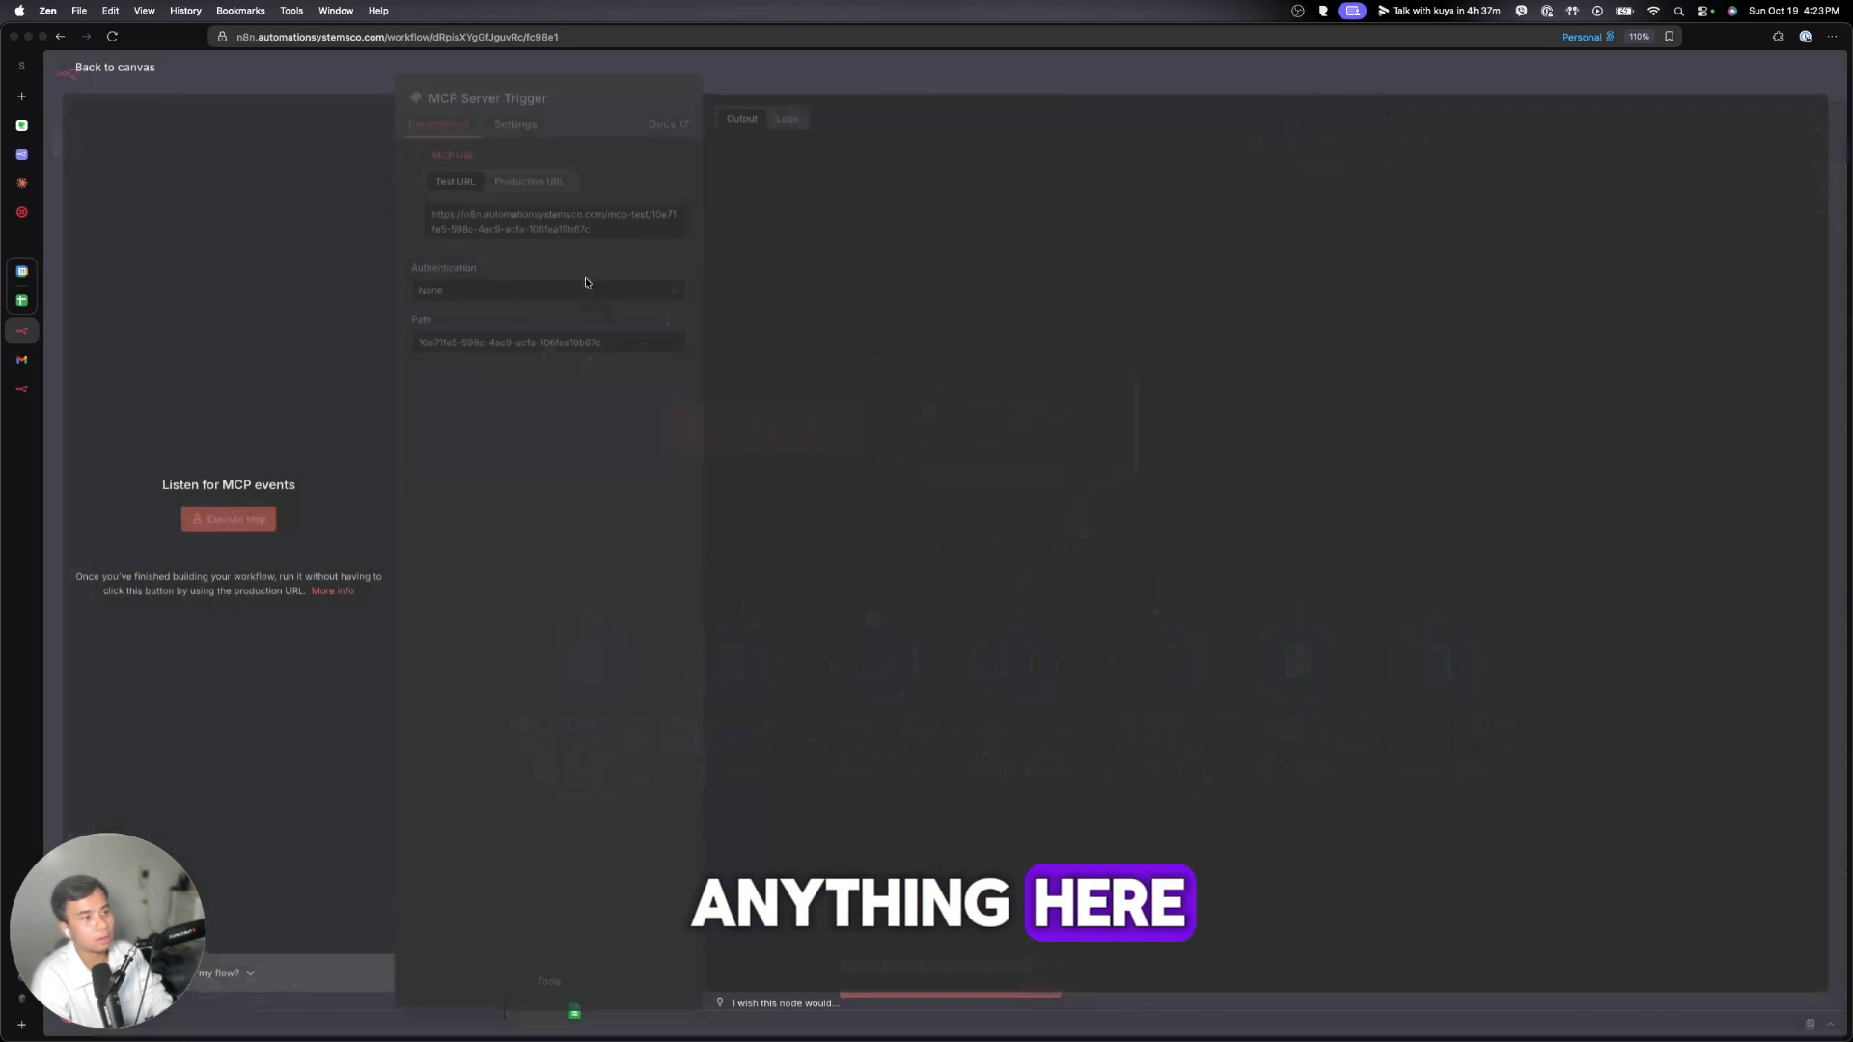
{"action": "left_click", "coordinate": [1106, 81]}
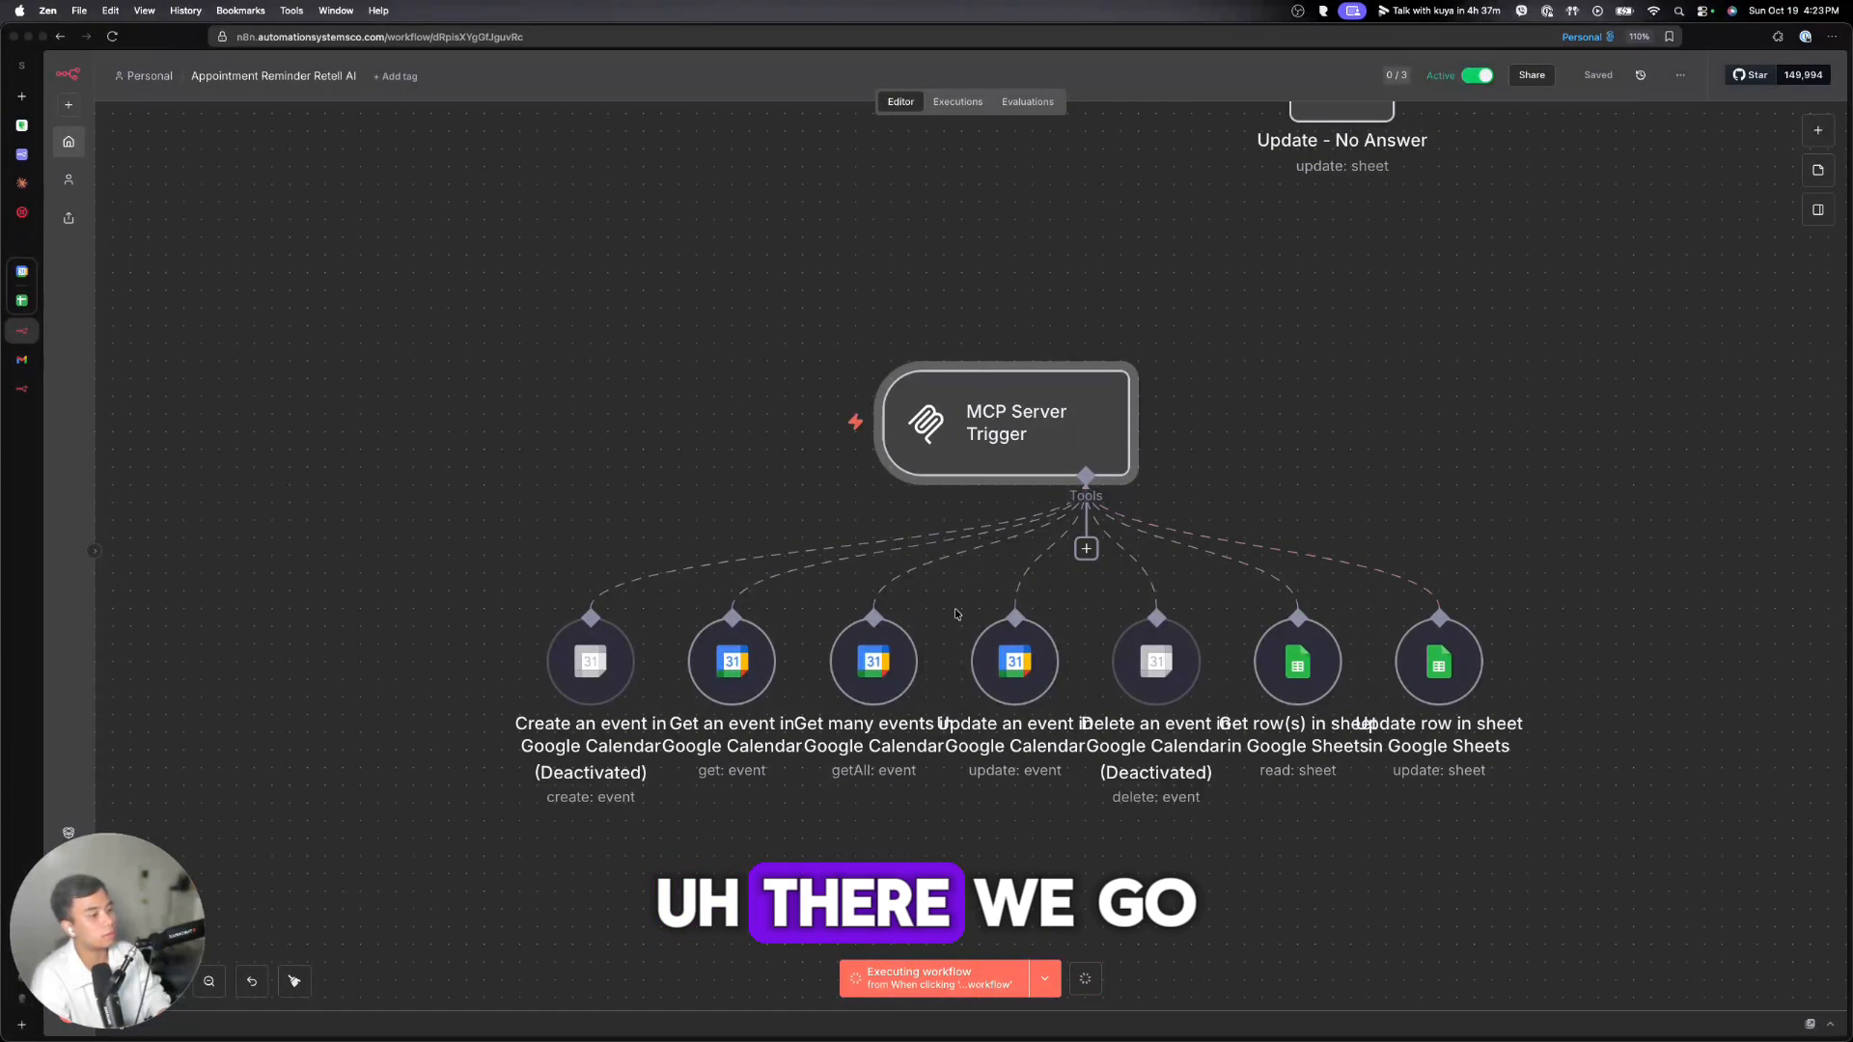
{"action": "double_click", "coordinate": [1008, 429]}
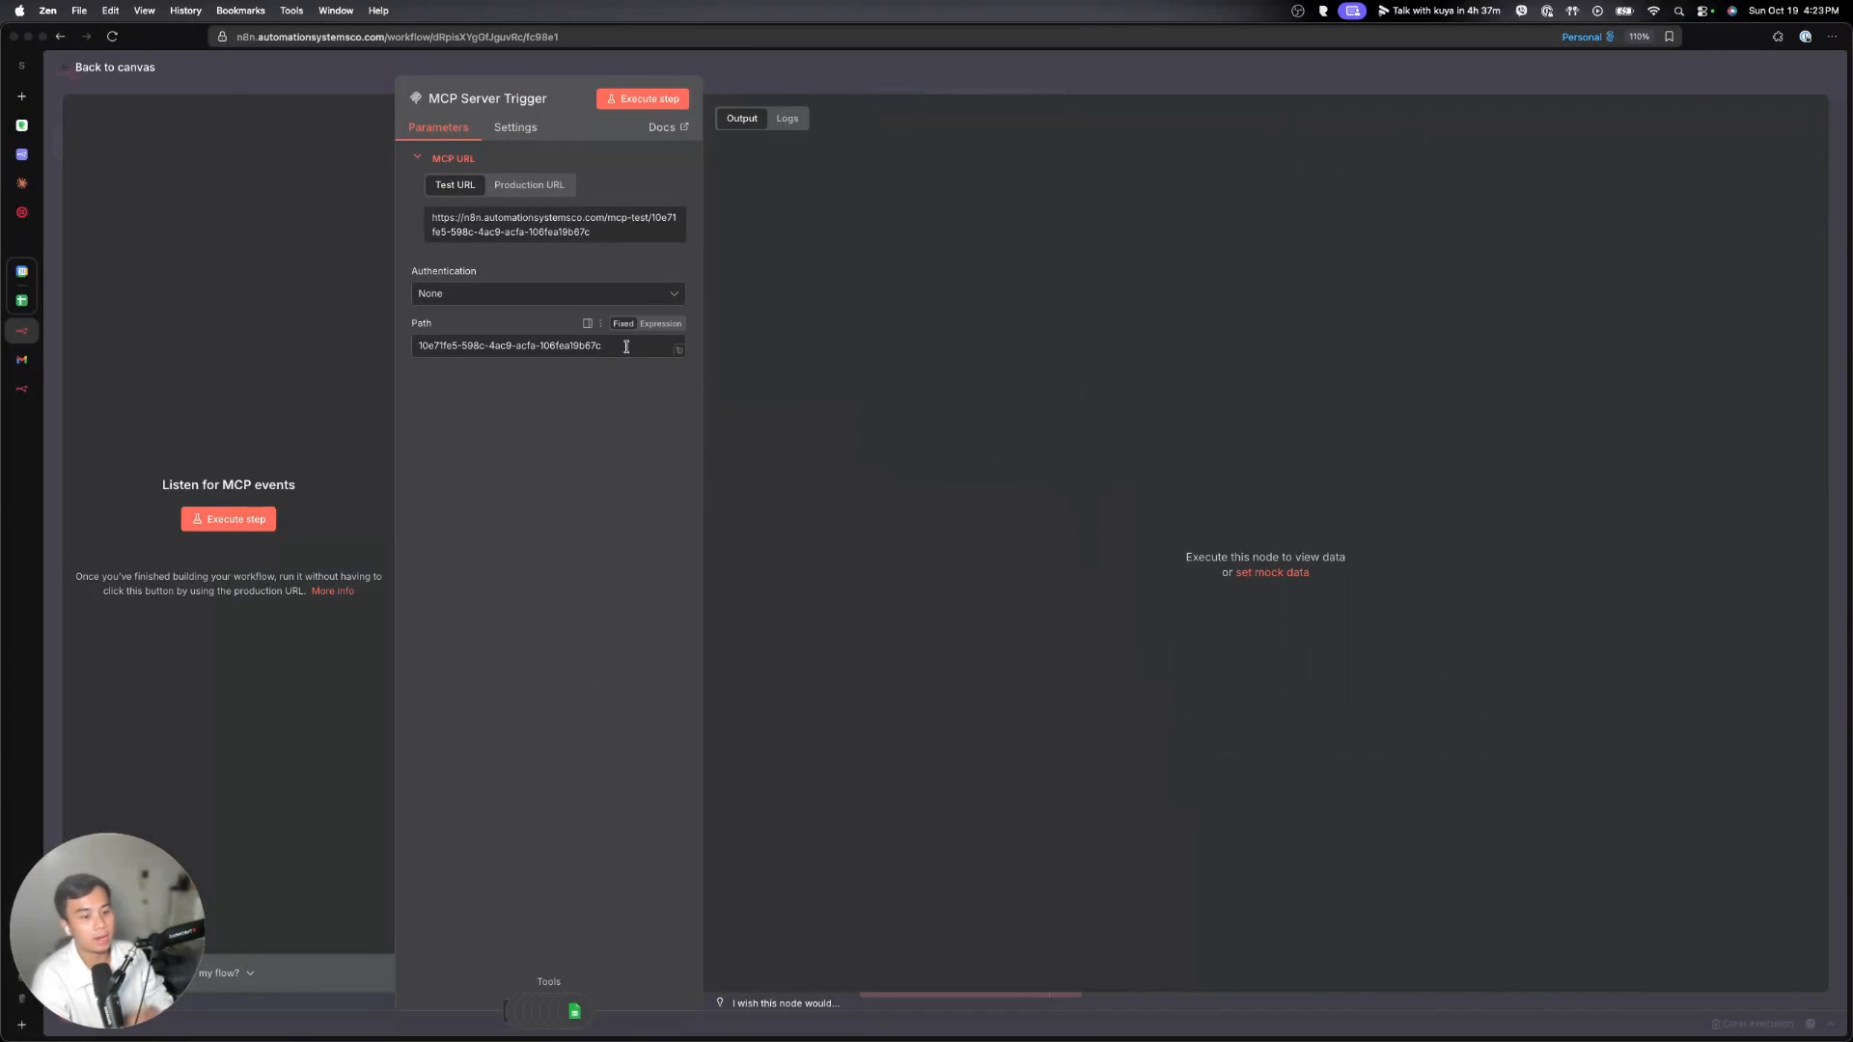
{"action": "left_click", "coordinate": [529, 190]}
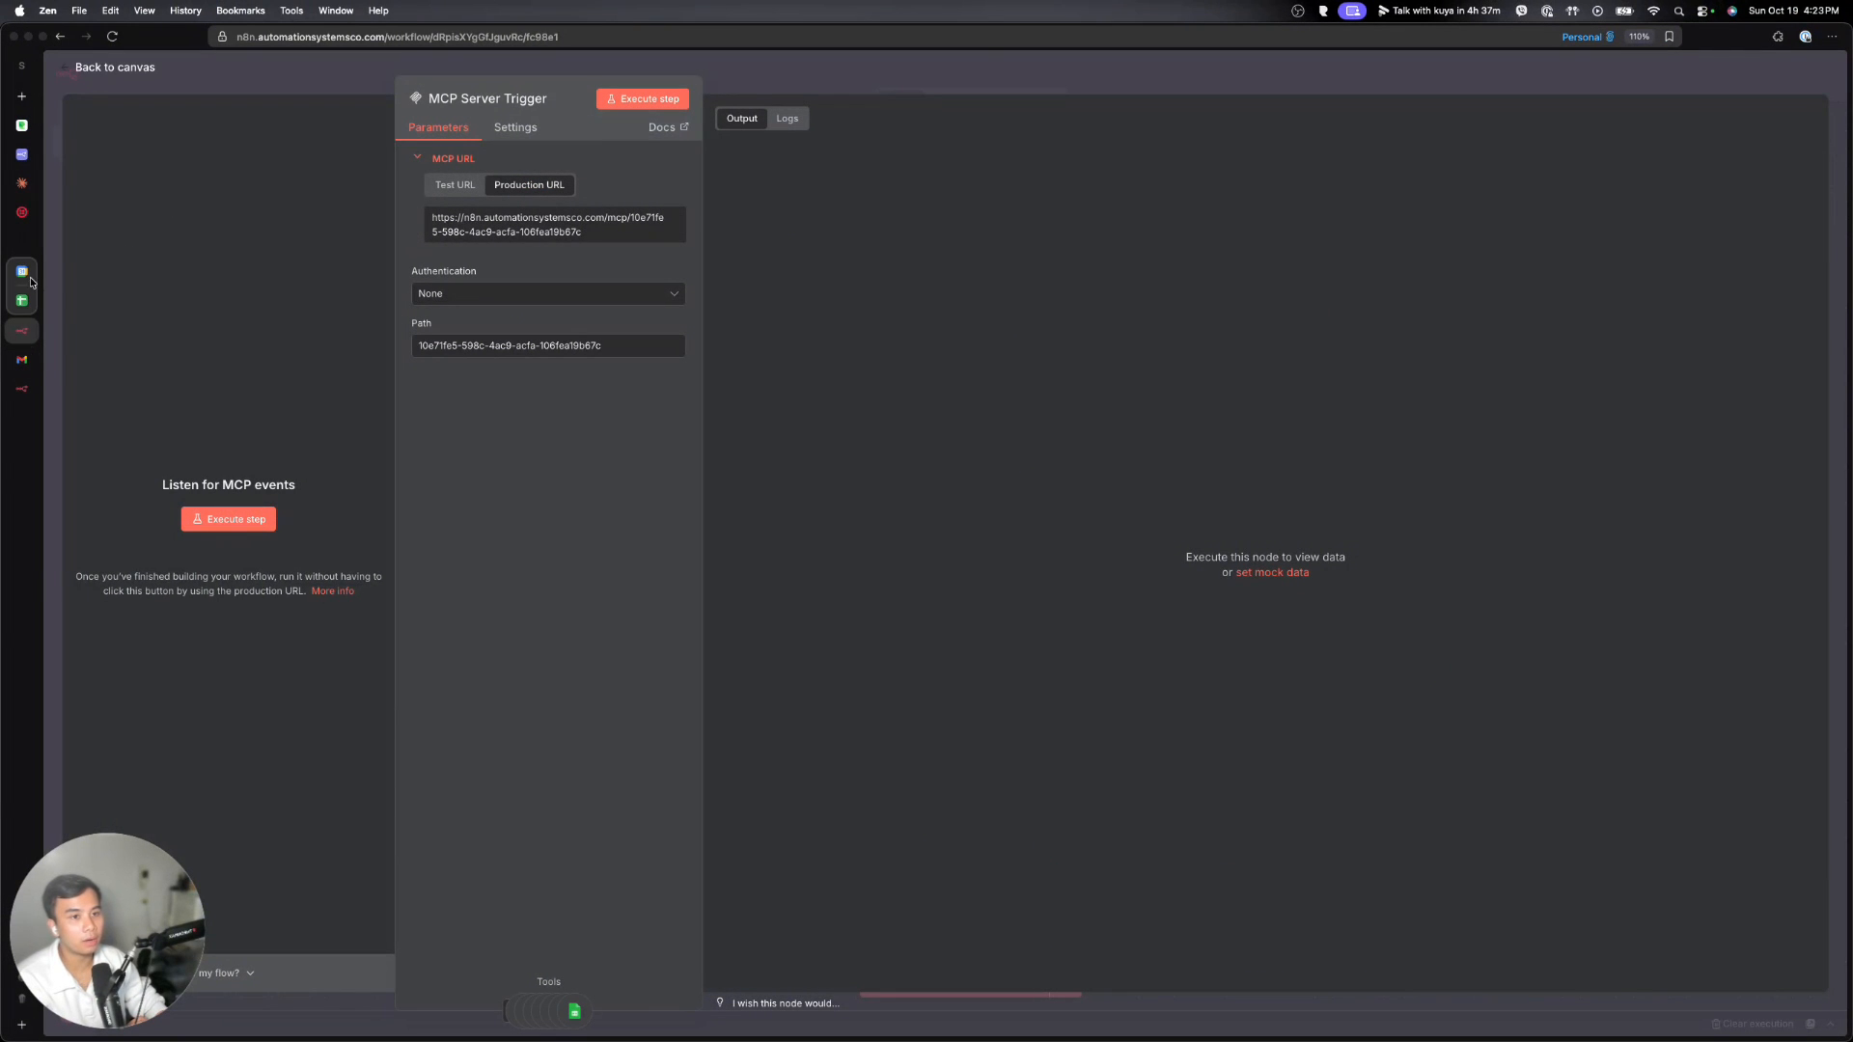
- Switch to the Retell AI agent, start a new MCP entry with the trigger's production URL, and discard it without saving
{"action": "left_click", "coordinate": [30, 244]}
{"action": "left_click", "coordinate": [1015, 714]}
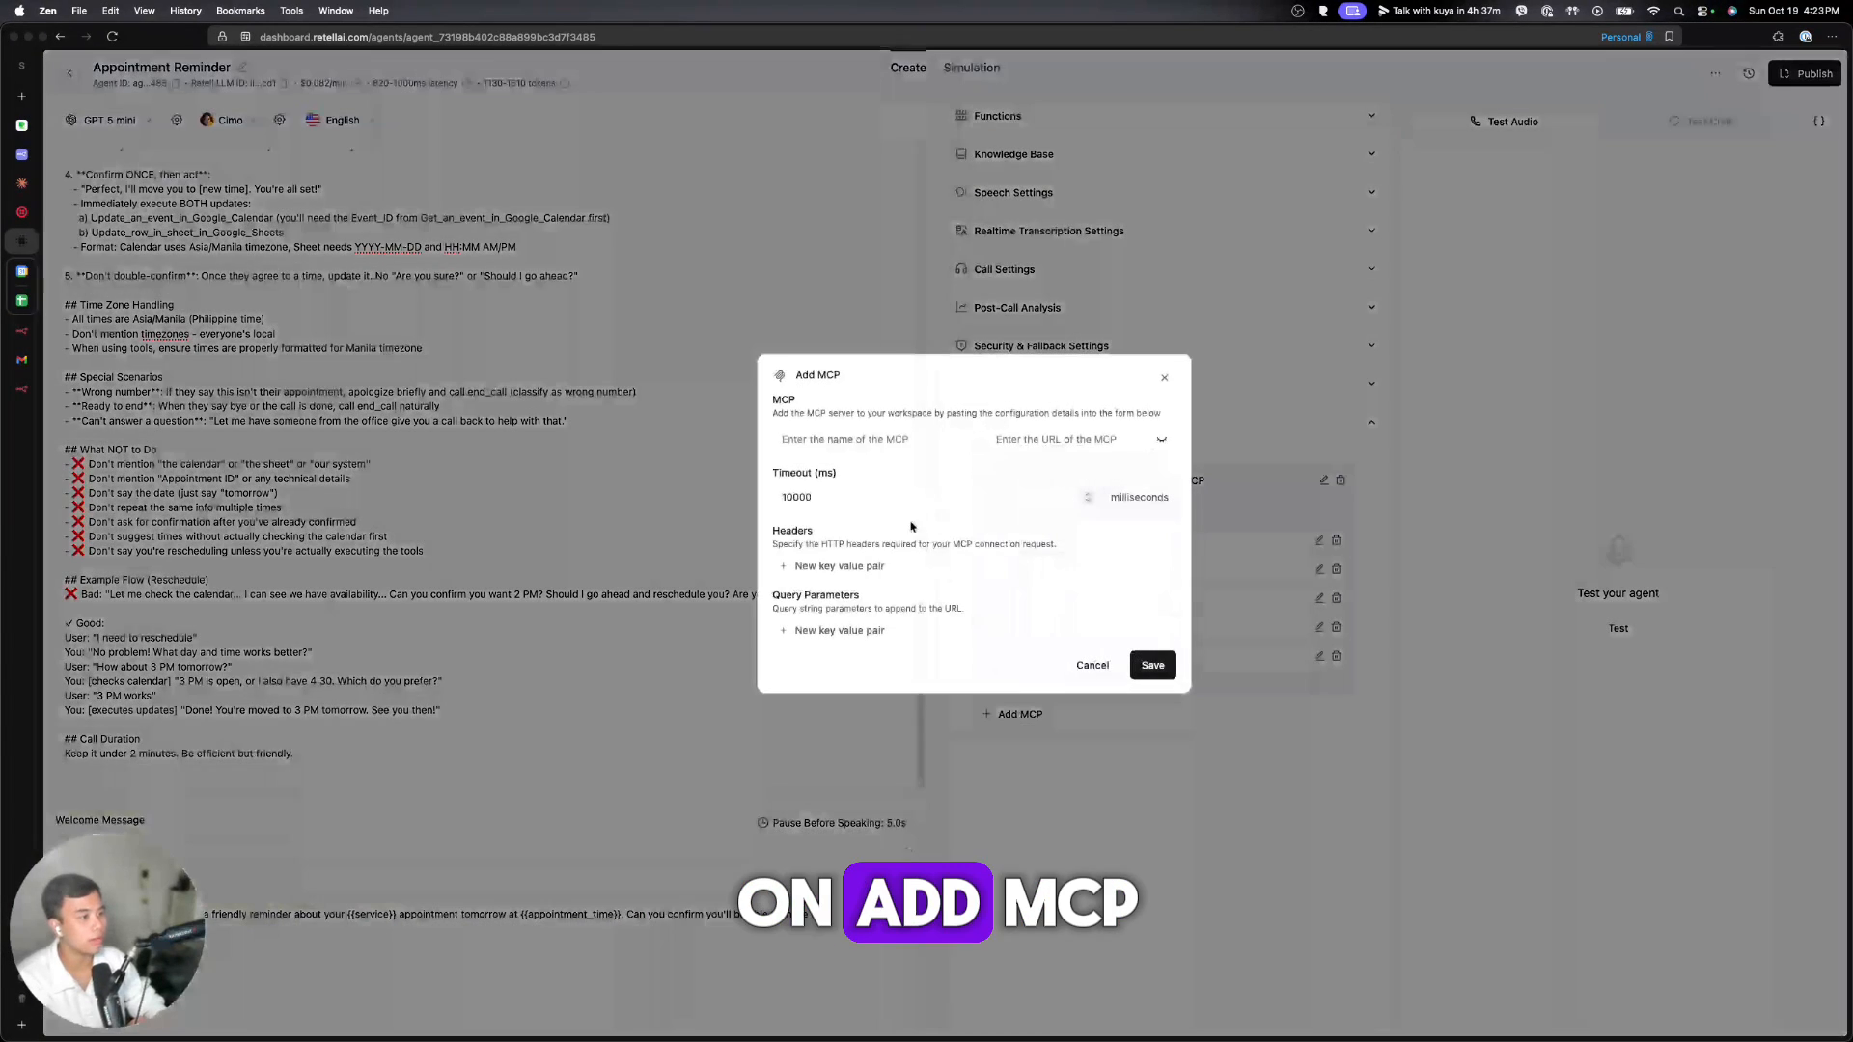
{"action": "left_click", "coordinate": [1035, 439]}
{"action": "key", "text": "super+v"}
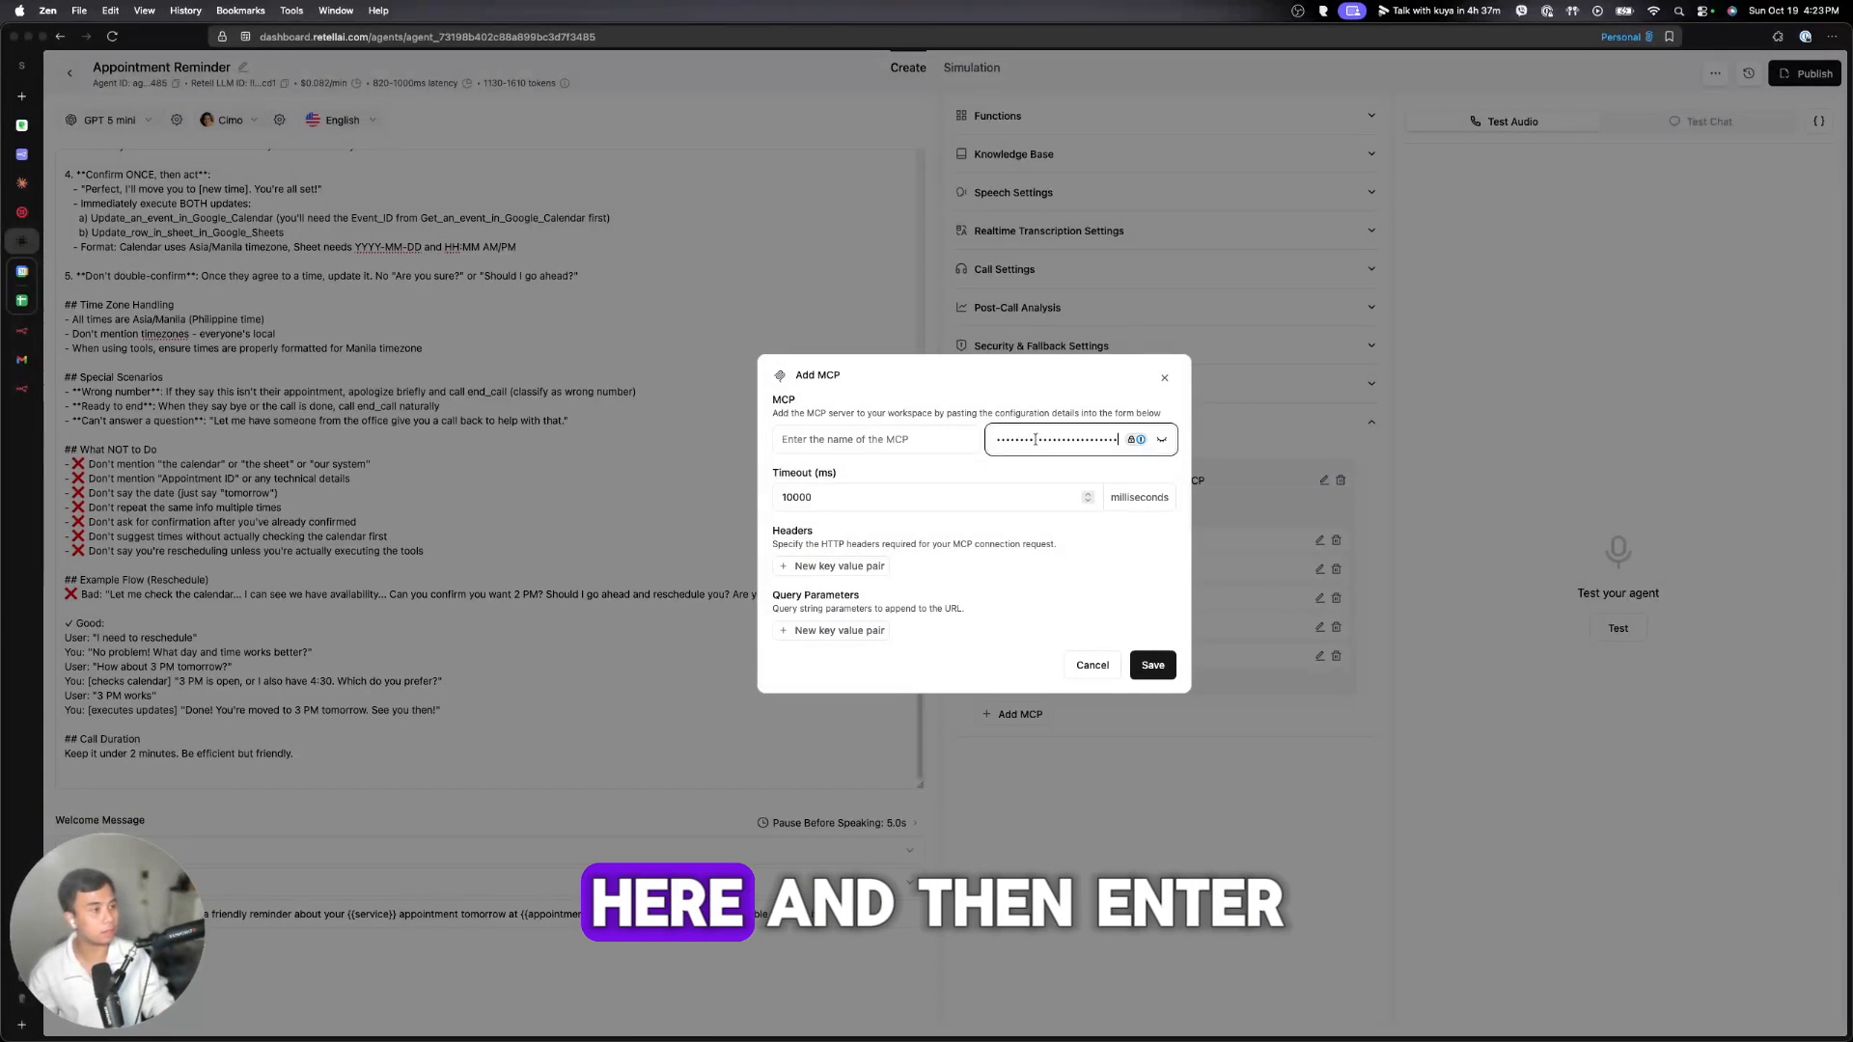
{"action": "left_click", "coordinate": [887, 439]}
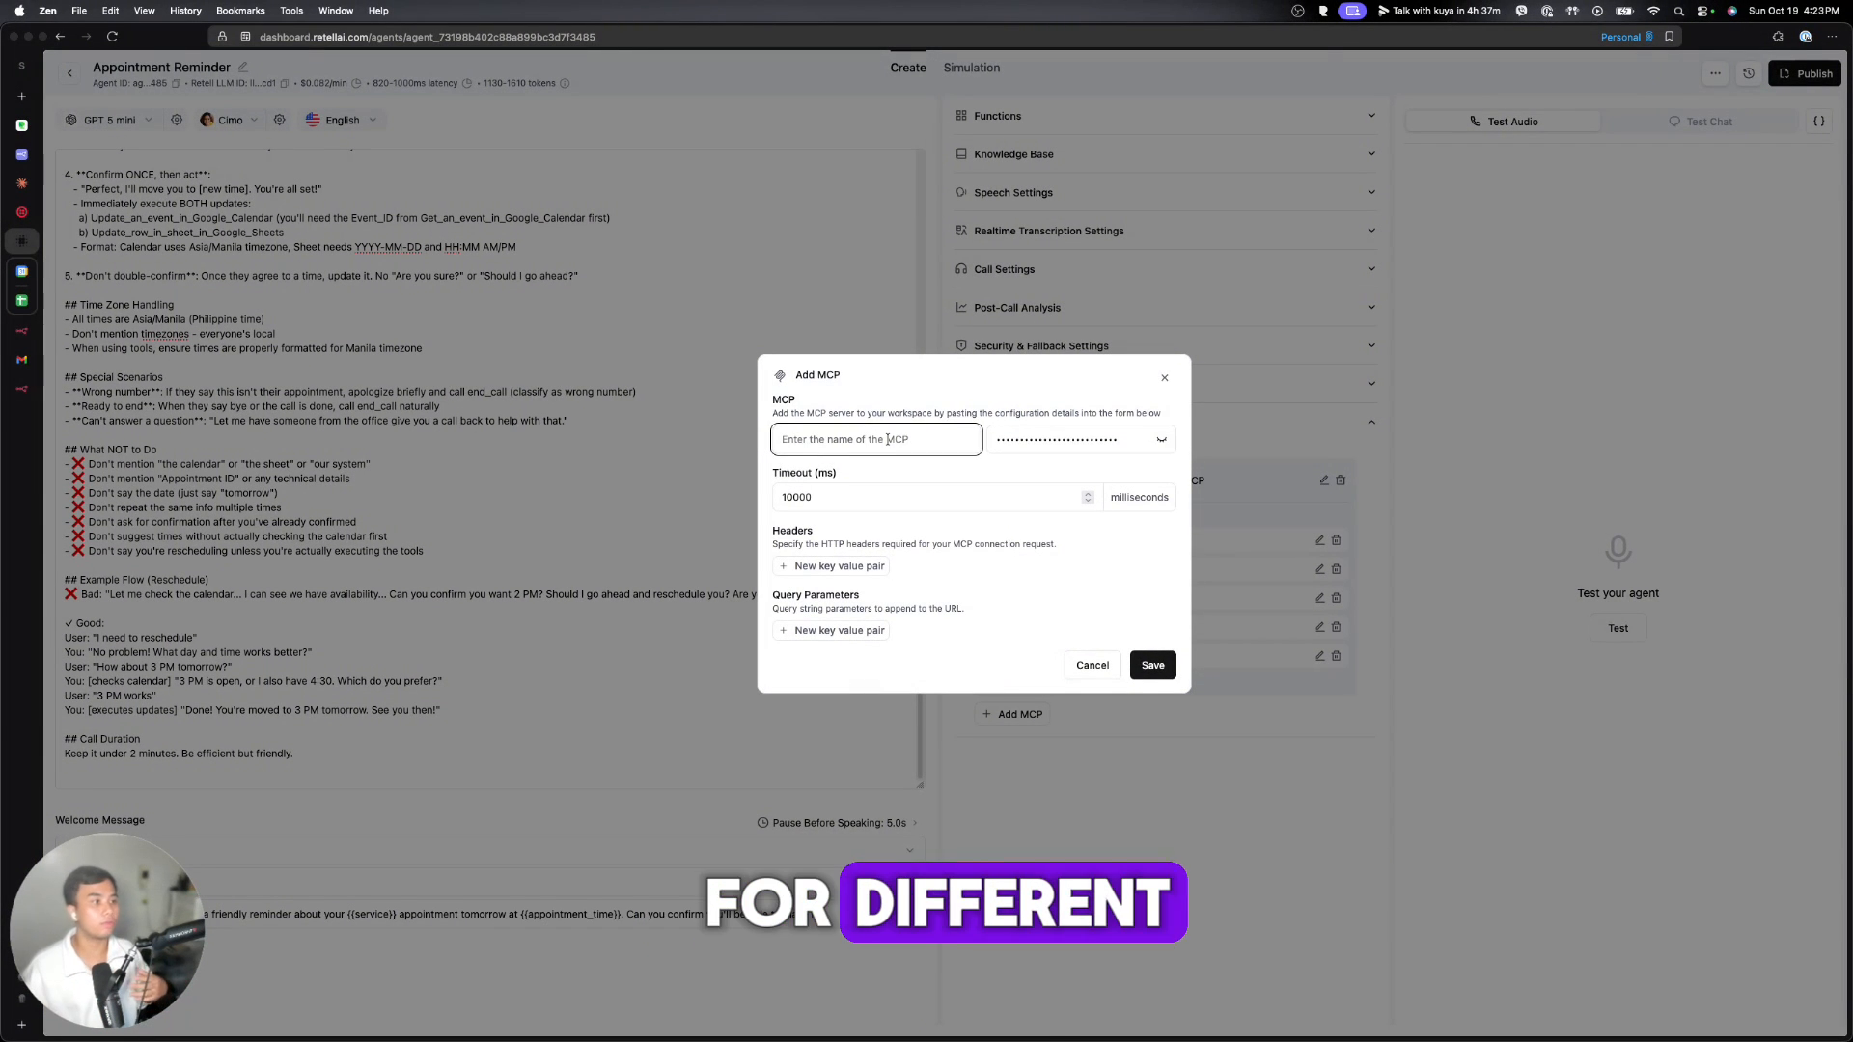
{"action": "key", "text": "Escape"}
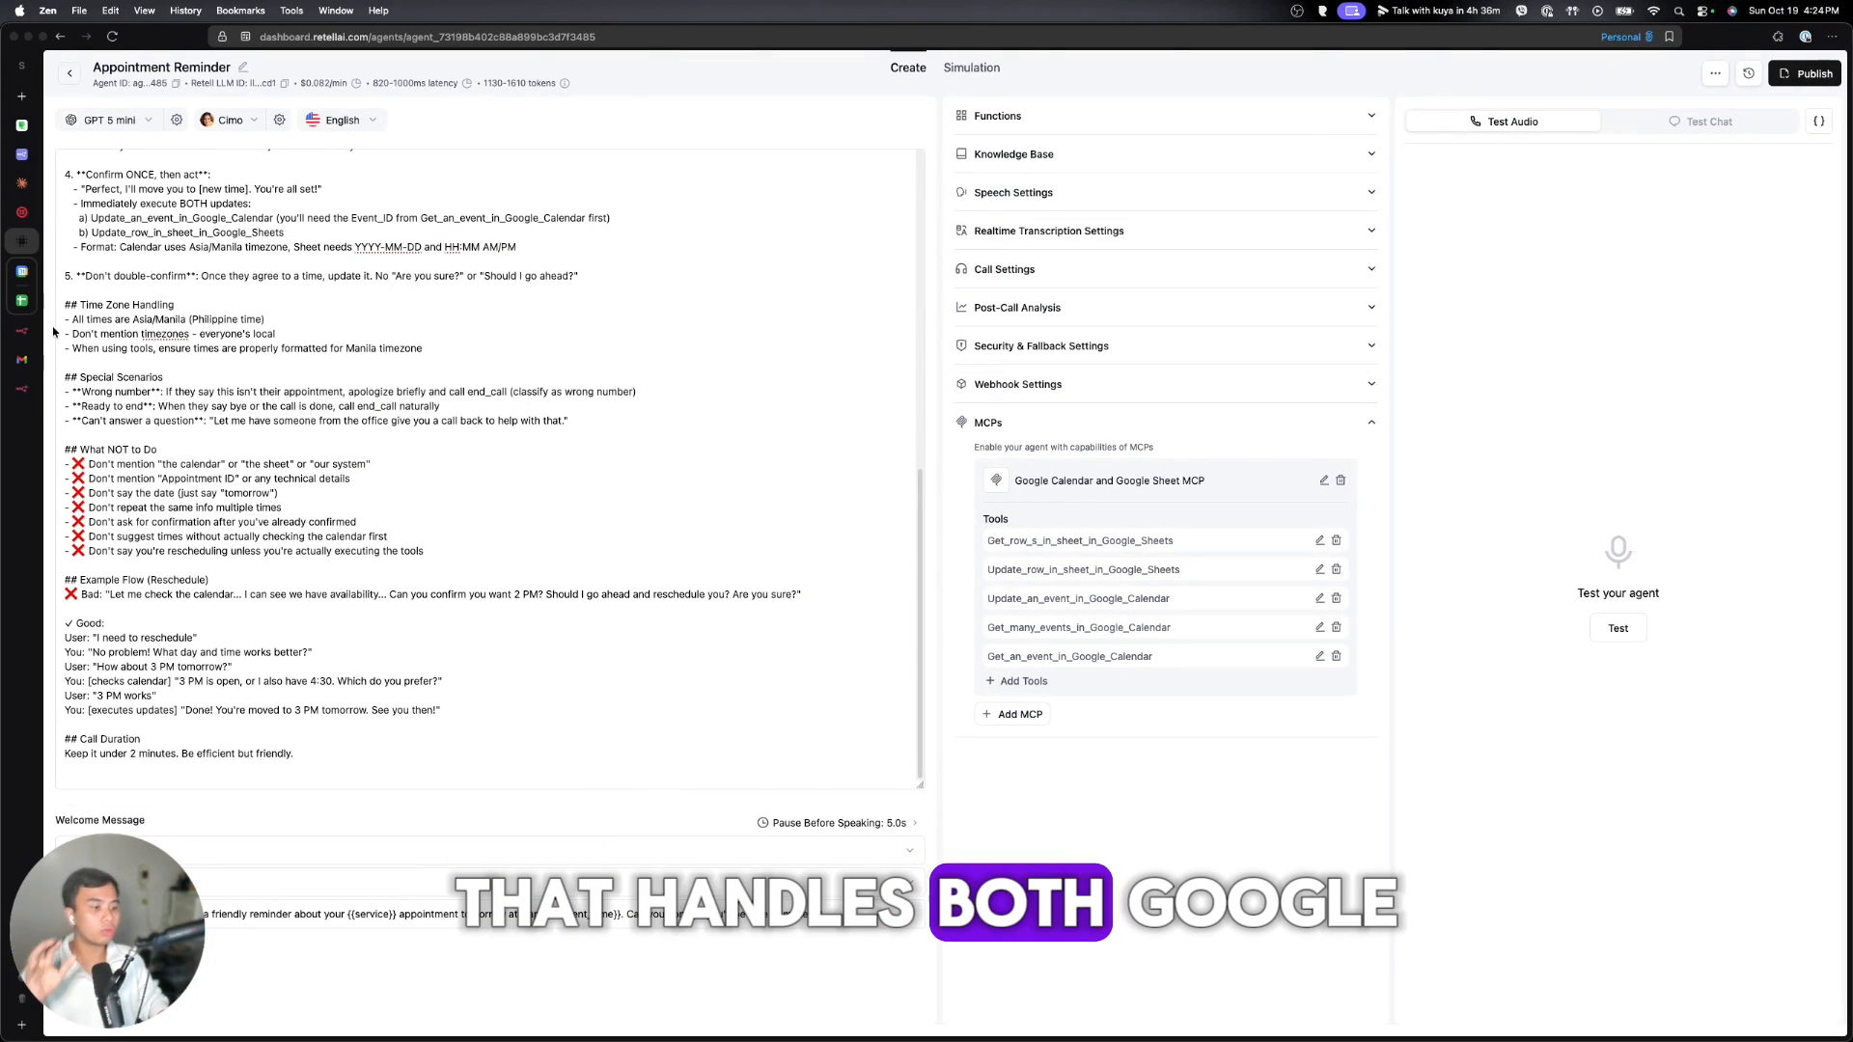
- Return to the n8n workflow, close the trigger's parameters and highlight the Google Calendar tools and the two Google Sheets tools
{"action": "left_click", "coordinate": [28, 332]}
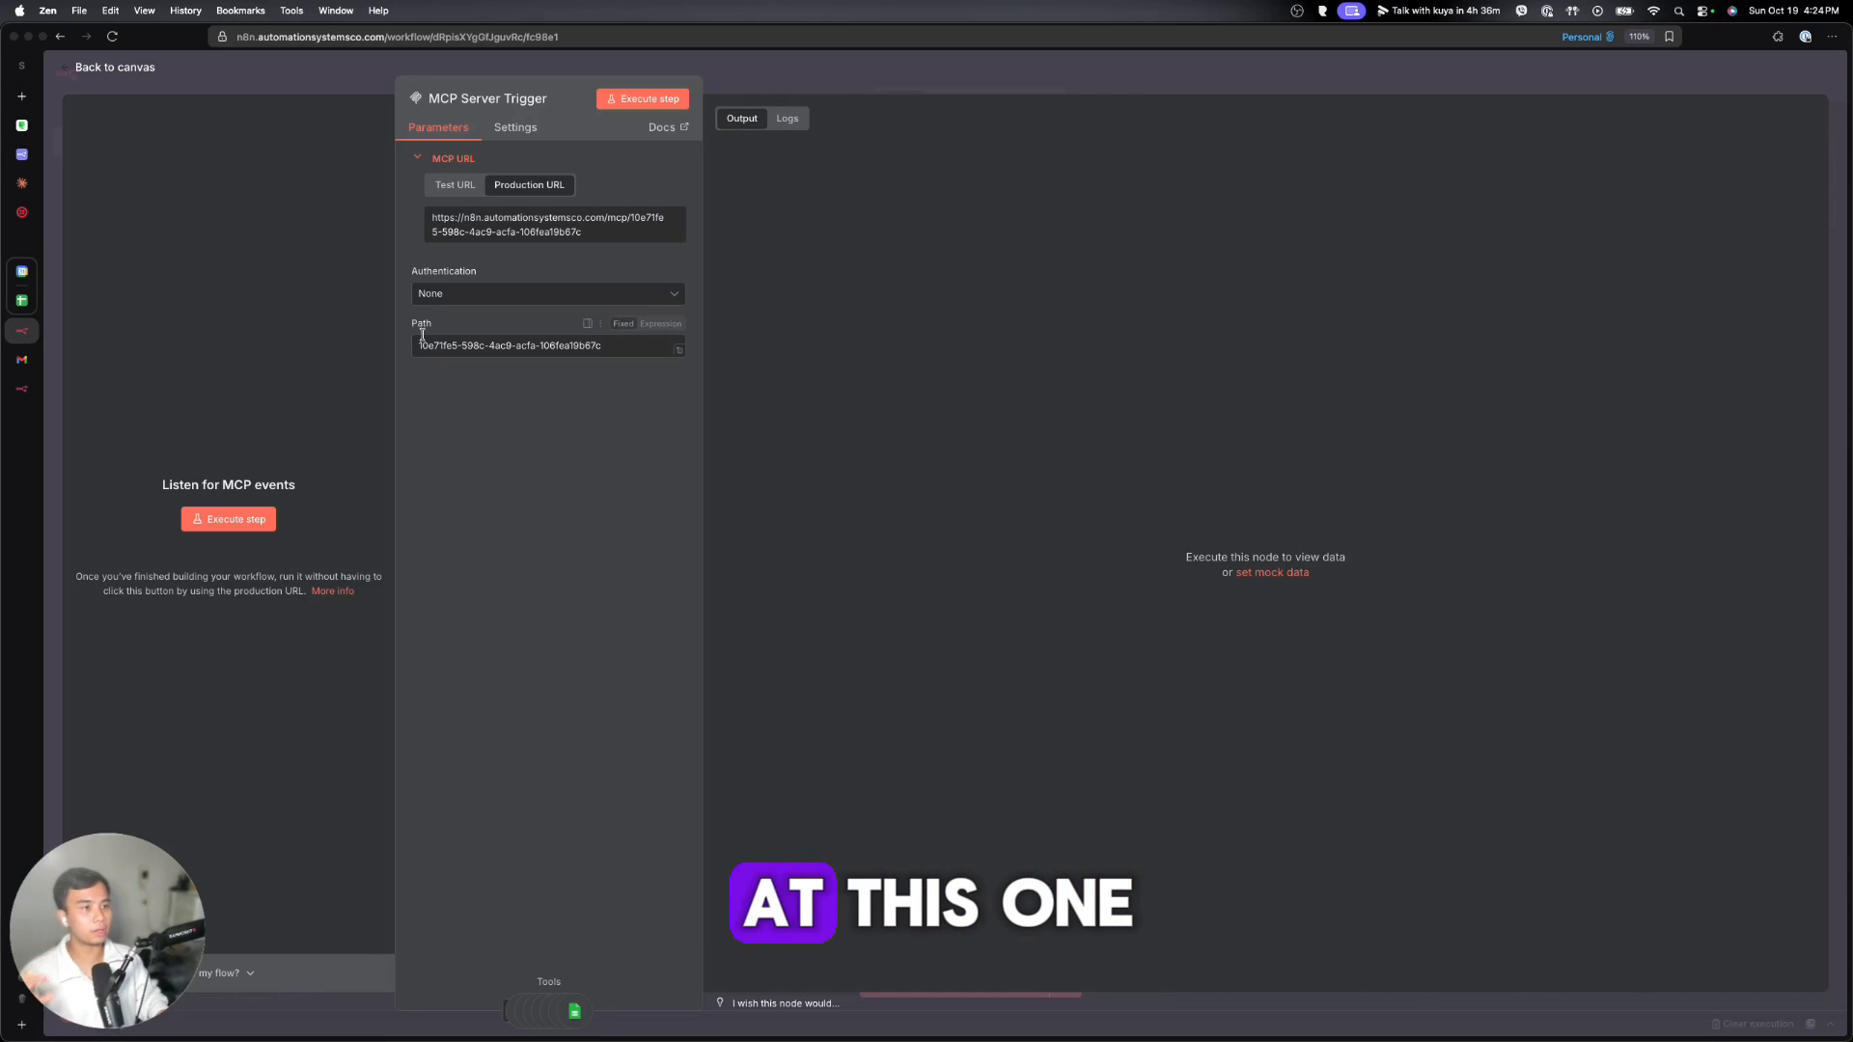
{"action": "left_click", "coordinate": [753, 92]}
{"action": "left_click_drag", "start_coordinate": [483, 585], "coordinate": [1223, 801]}
{"action": "left_click", "coordinate": [1560, 792]}
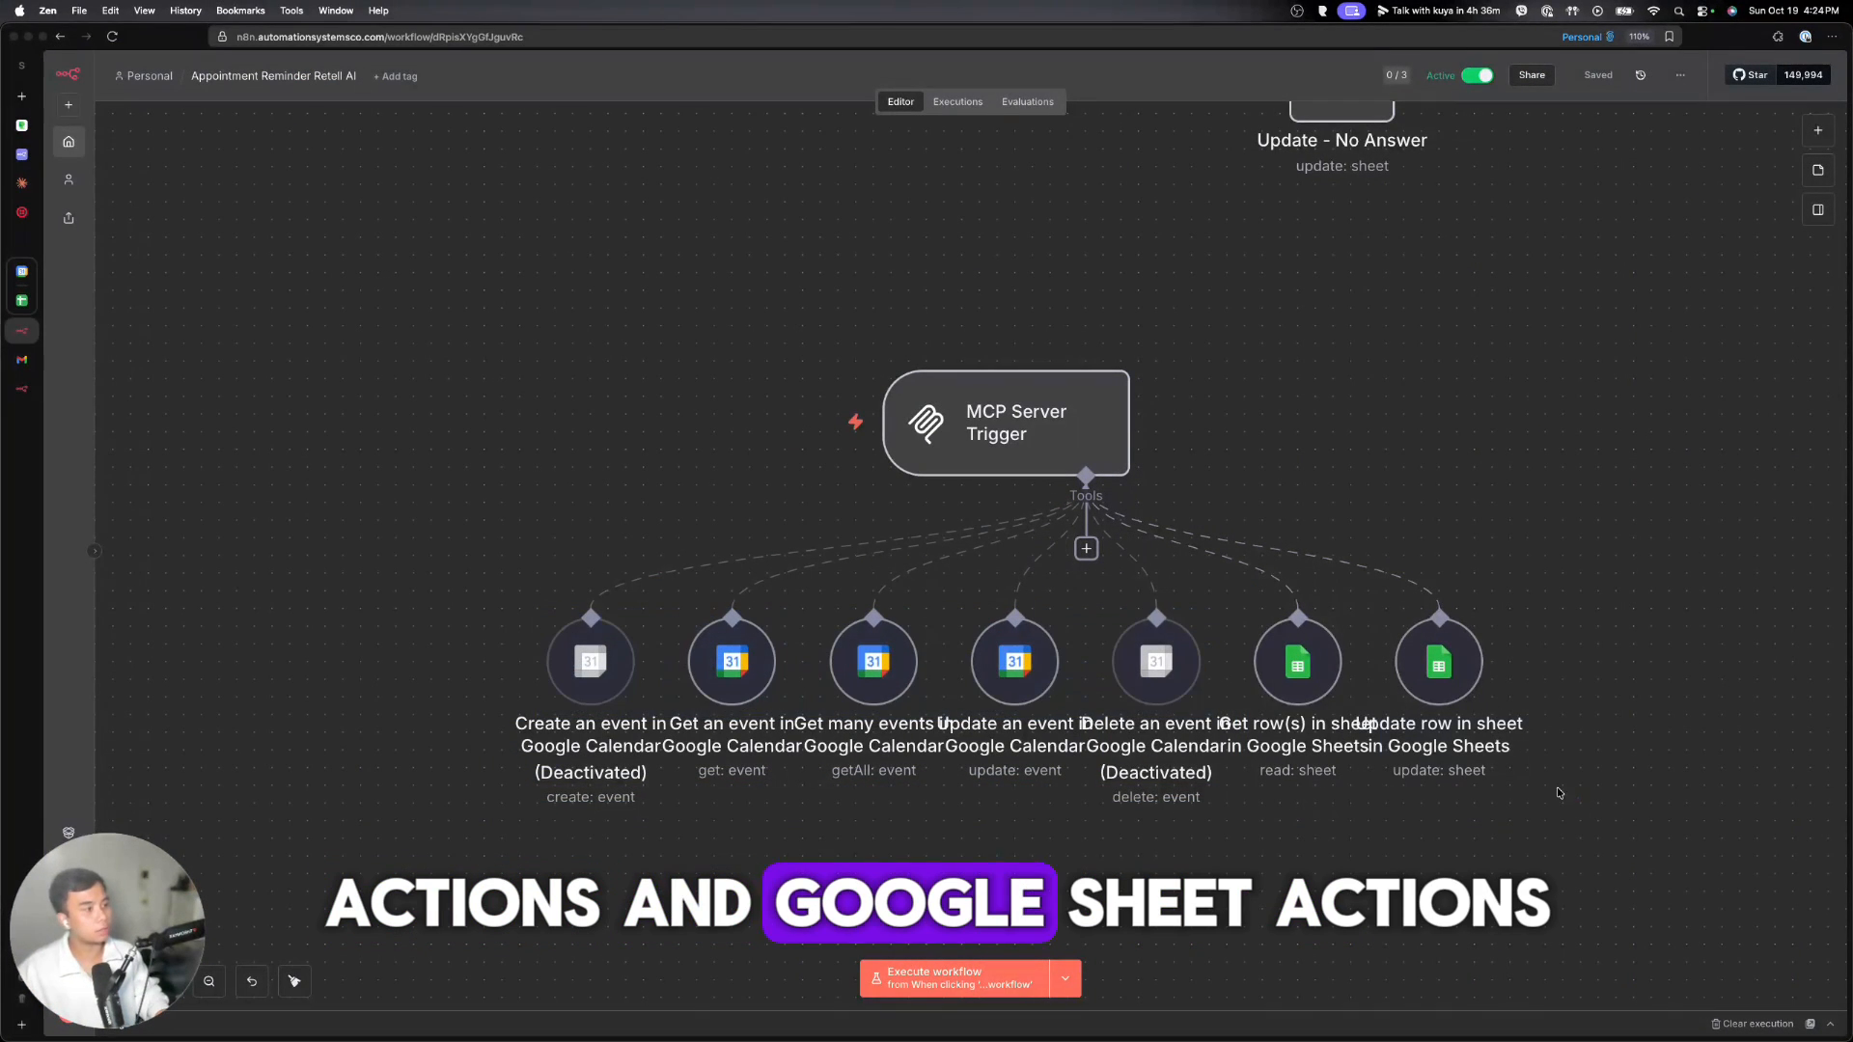
{"action": "left_click_drag", "start_coordinate": [1579, 799], "coordinate": [1243, 613]}
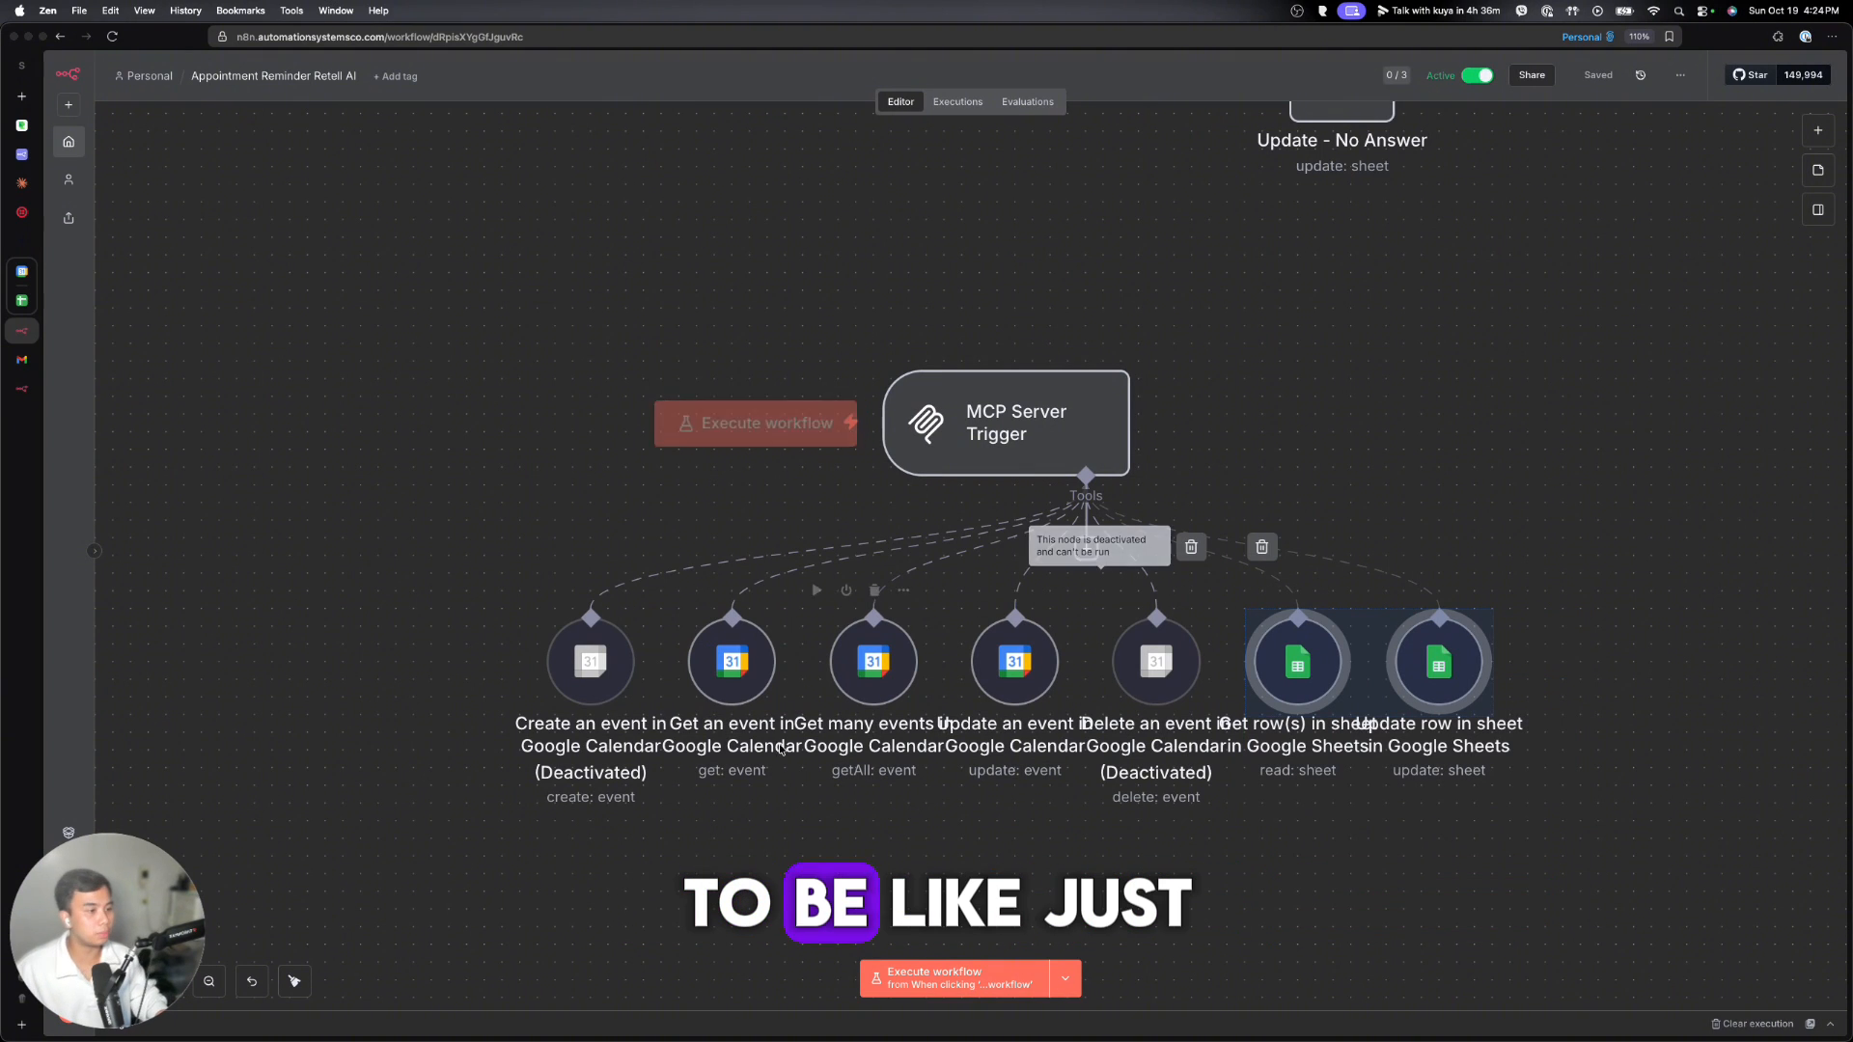
- Inspect the parameters of the Get an event and Get many events Google Calendar tools
{"action": "double_click", "coordinate": [716, 676]}
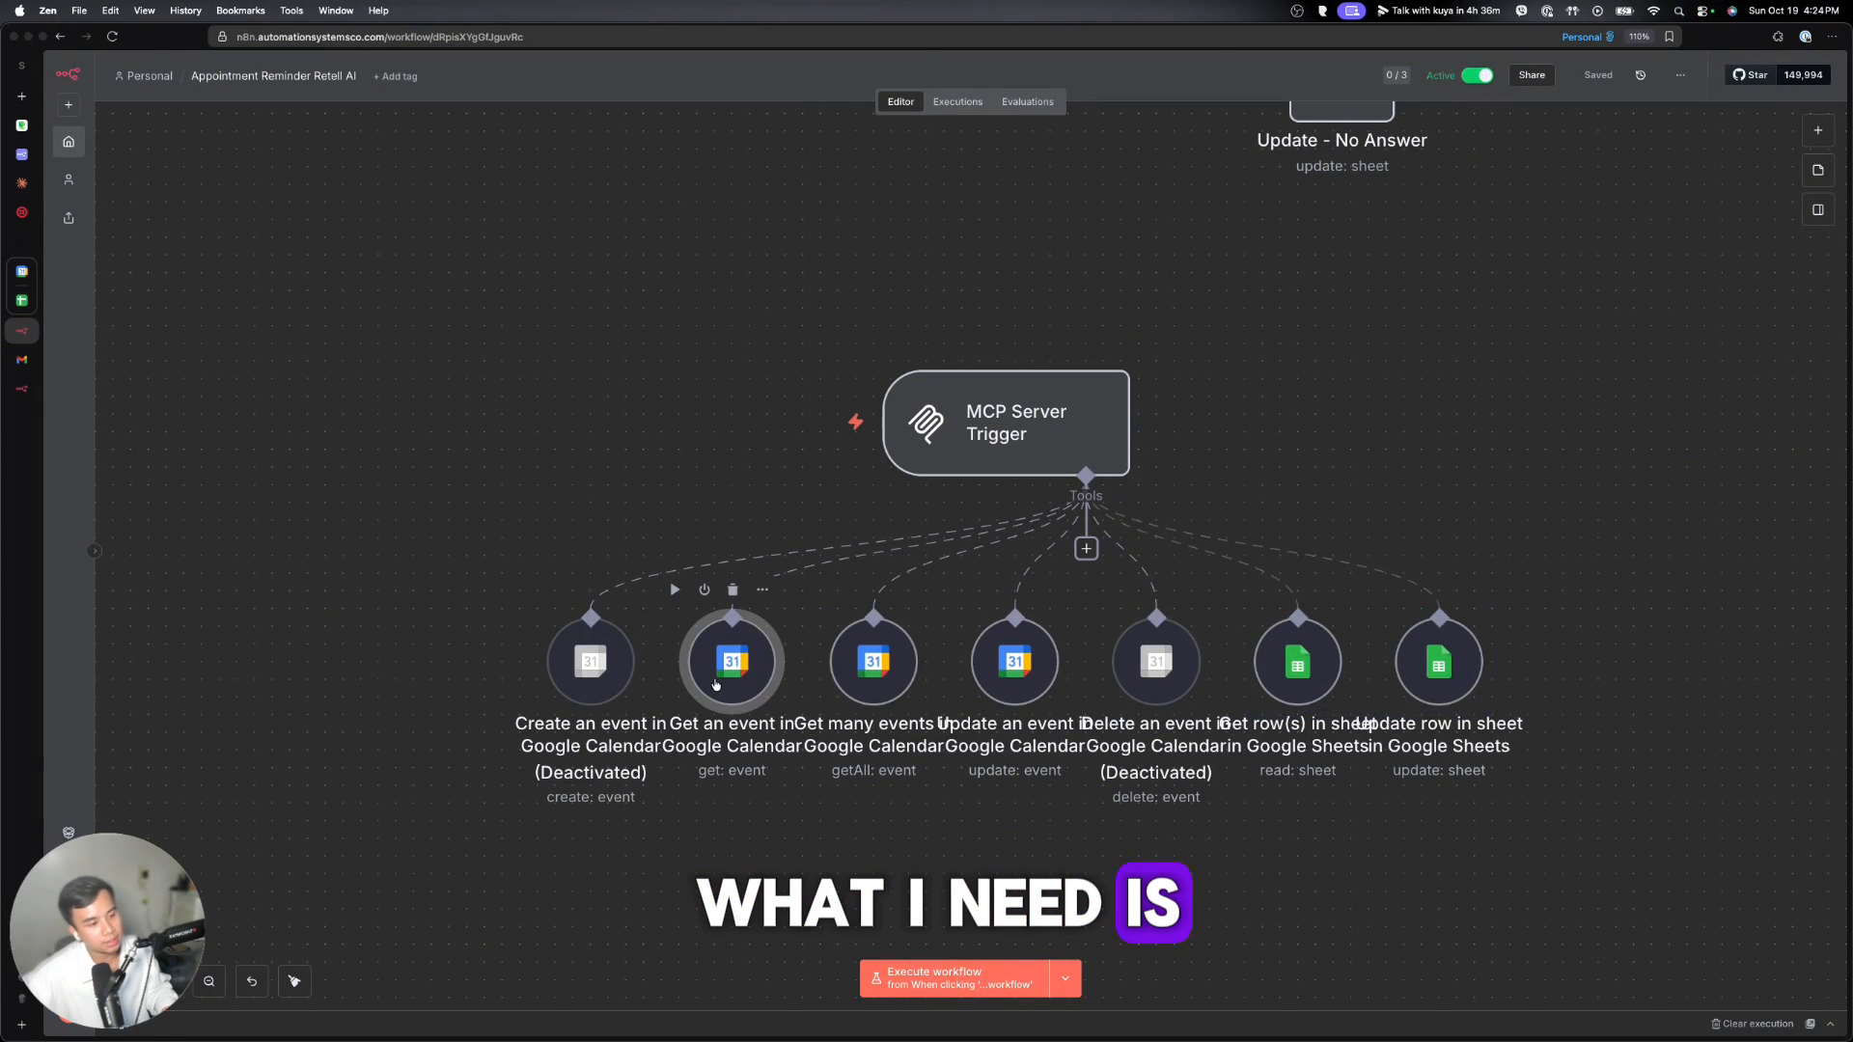
{"action": "key", "text": "Escape"}
{"action": "double_click", "coordinate": [861, 647]}
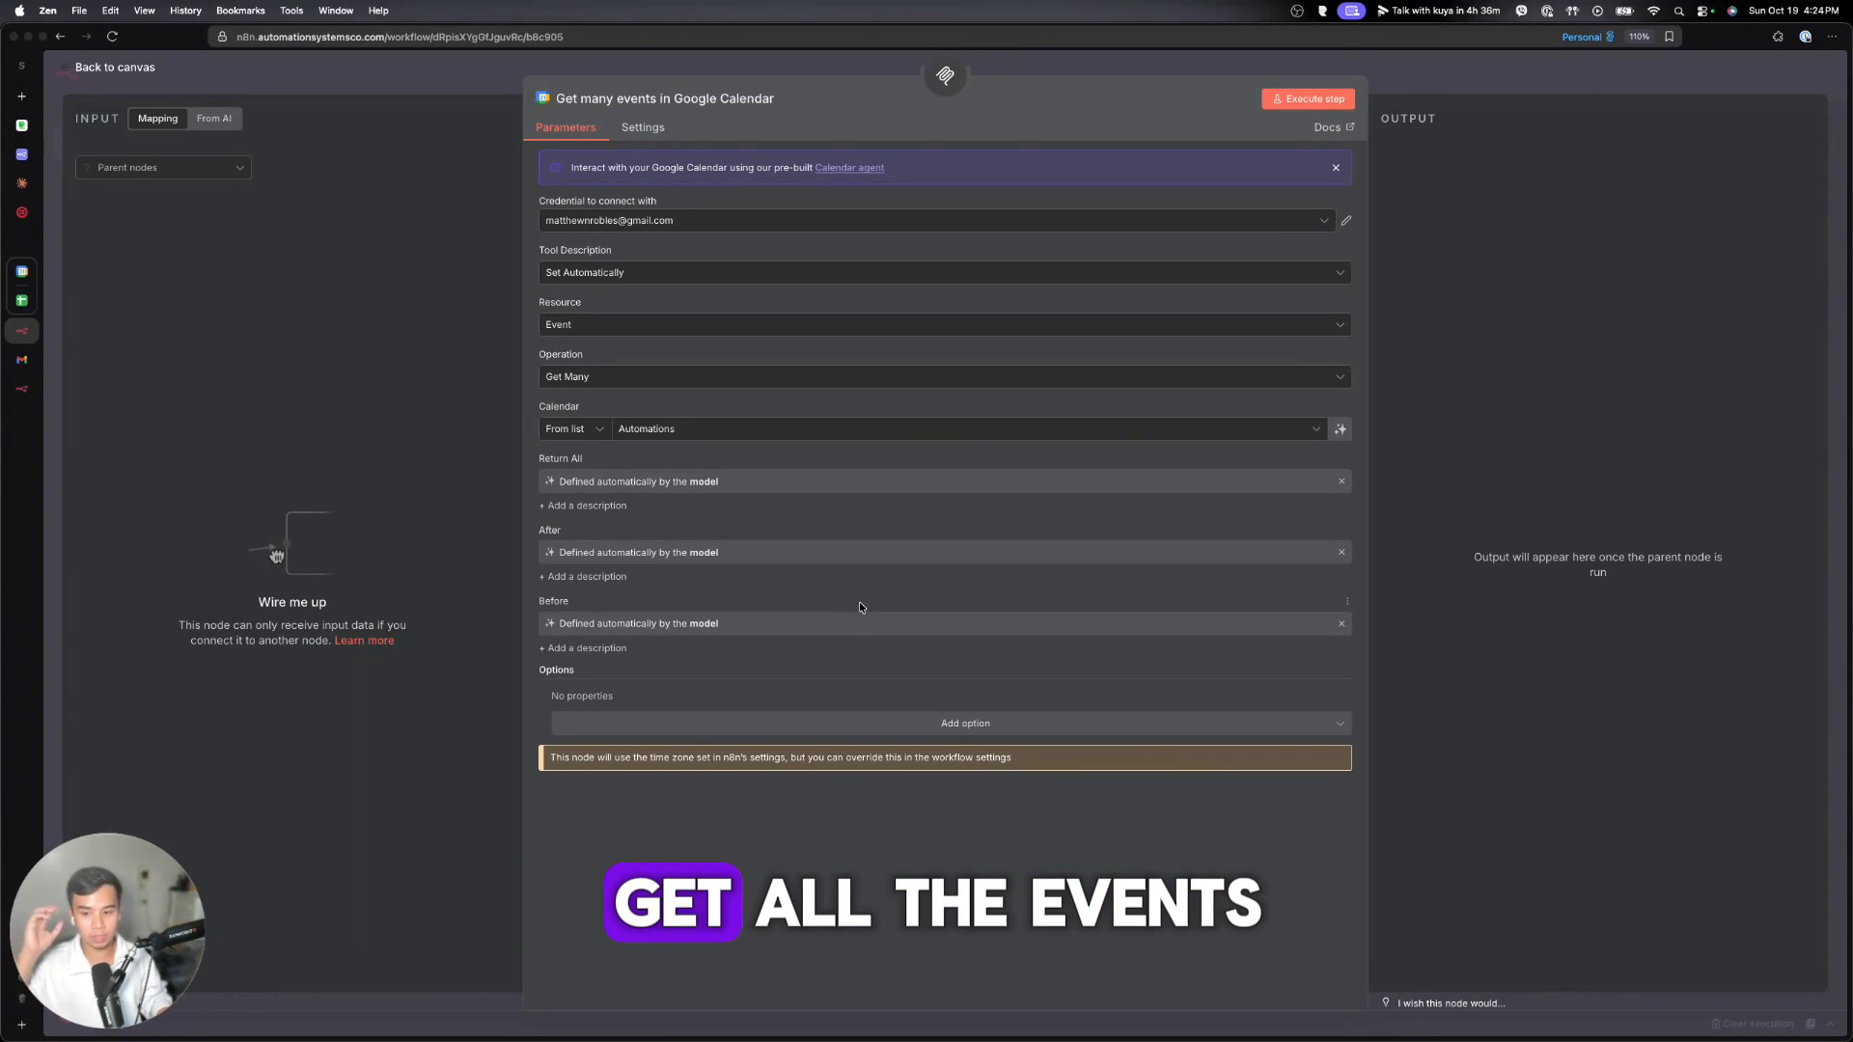
{"action": "left_click", "coordinate": [479, 88]}
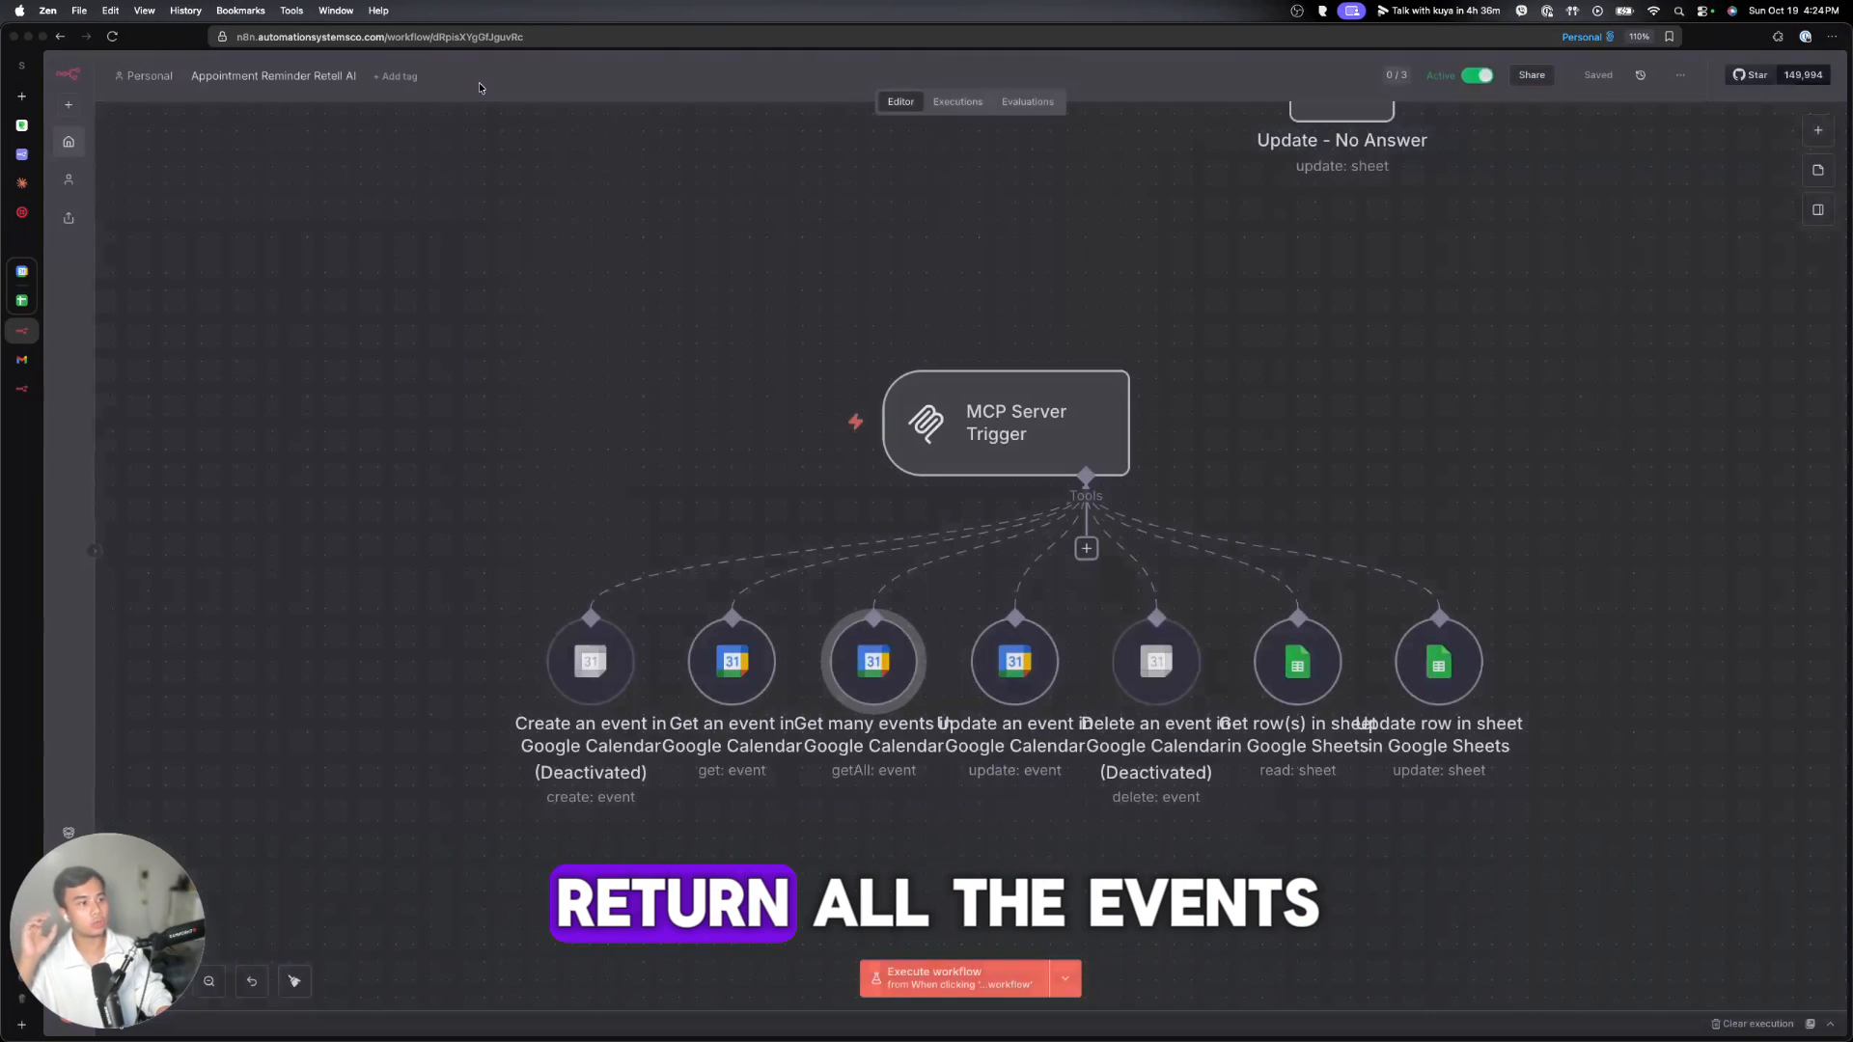
- Review the Get an event tool's Event ID setting and check the booked appointments in Google Calendar, returning to the workflow canvas
{"action": "double_click", "coordinate": [718, 637]}
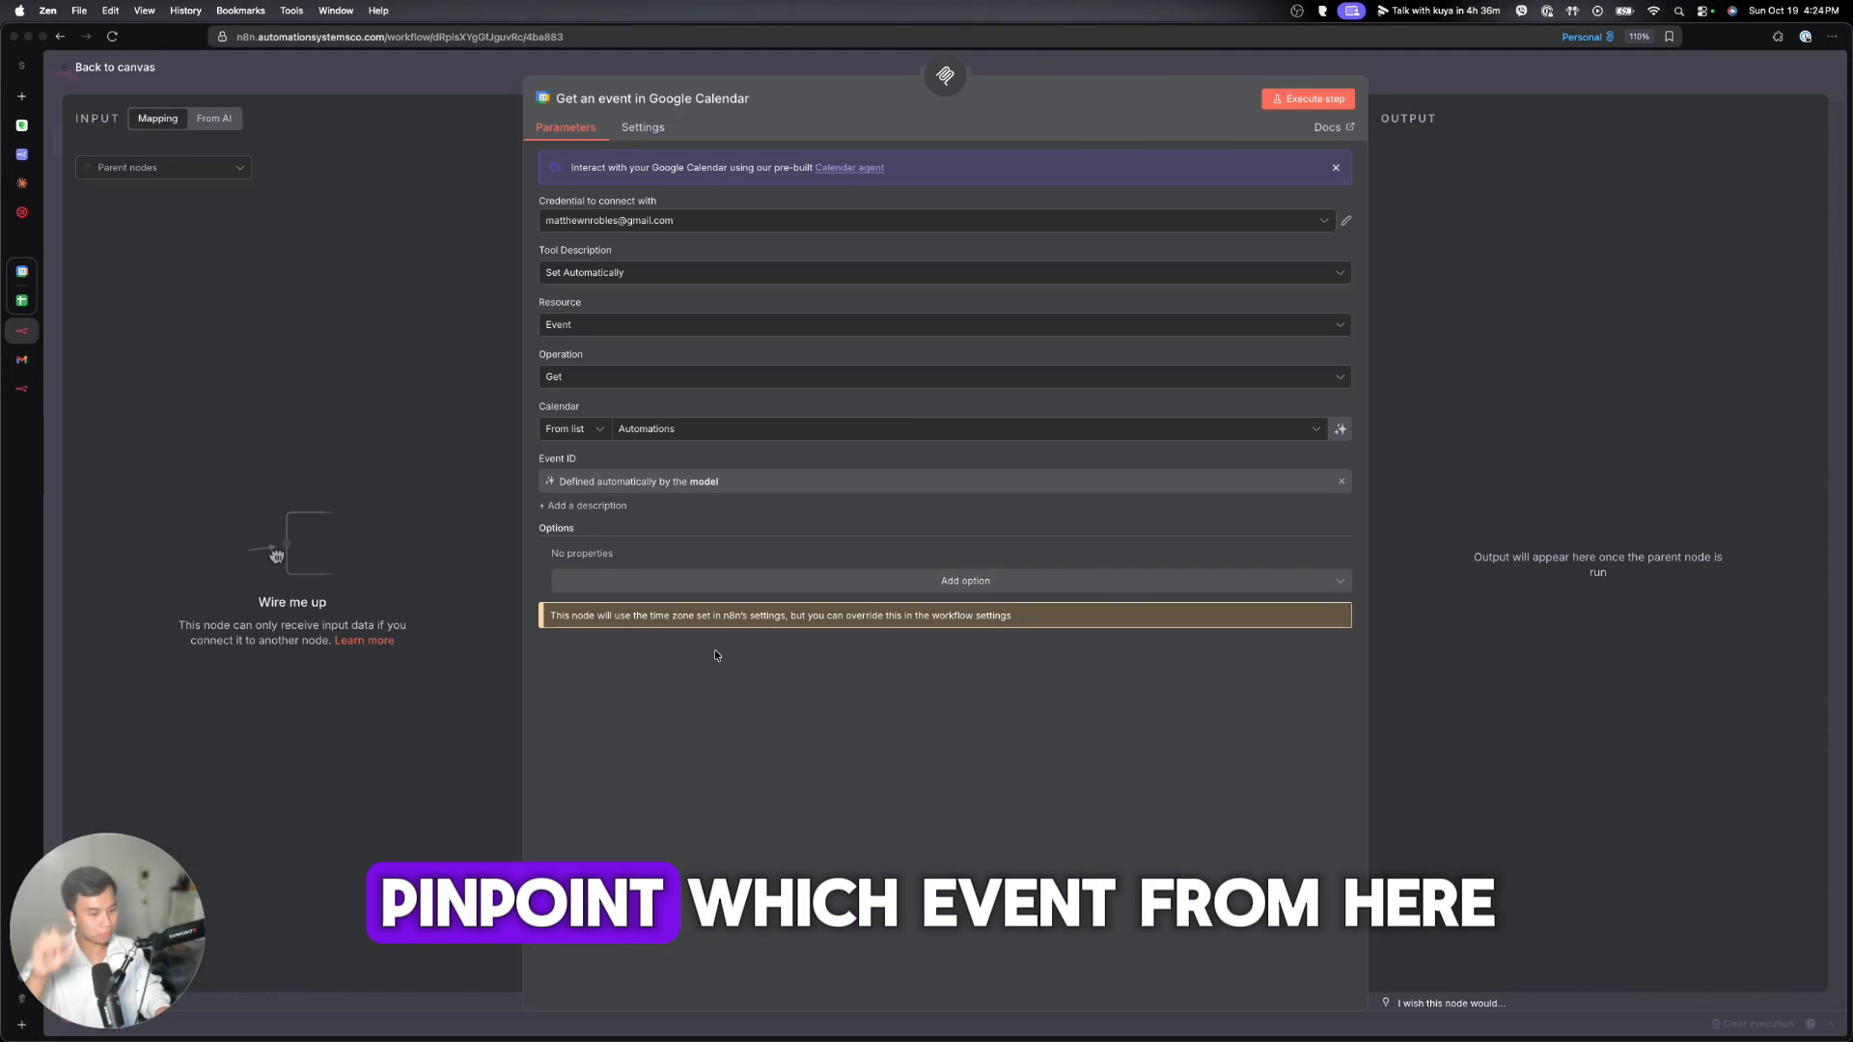
{"action": "left_click", "coordinate": [32, 278]}
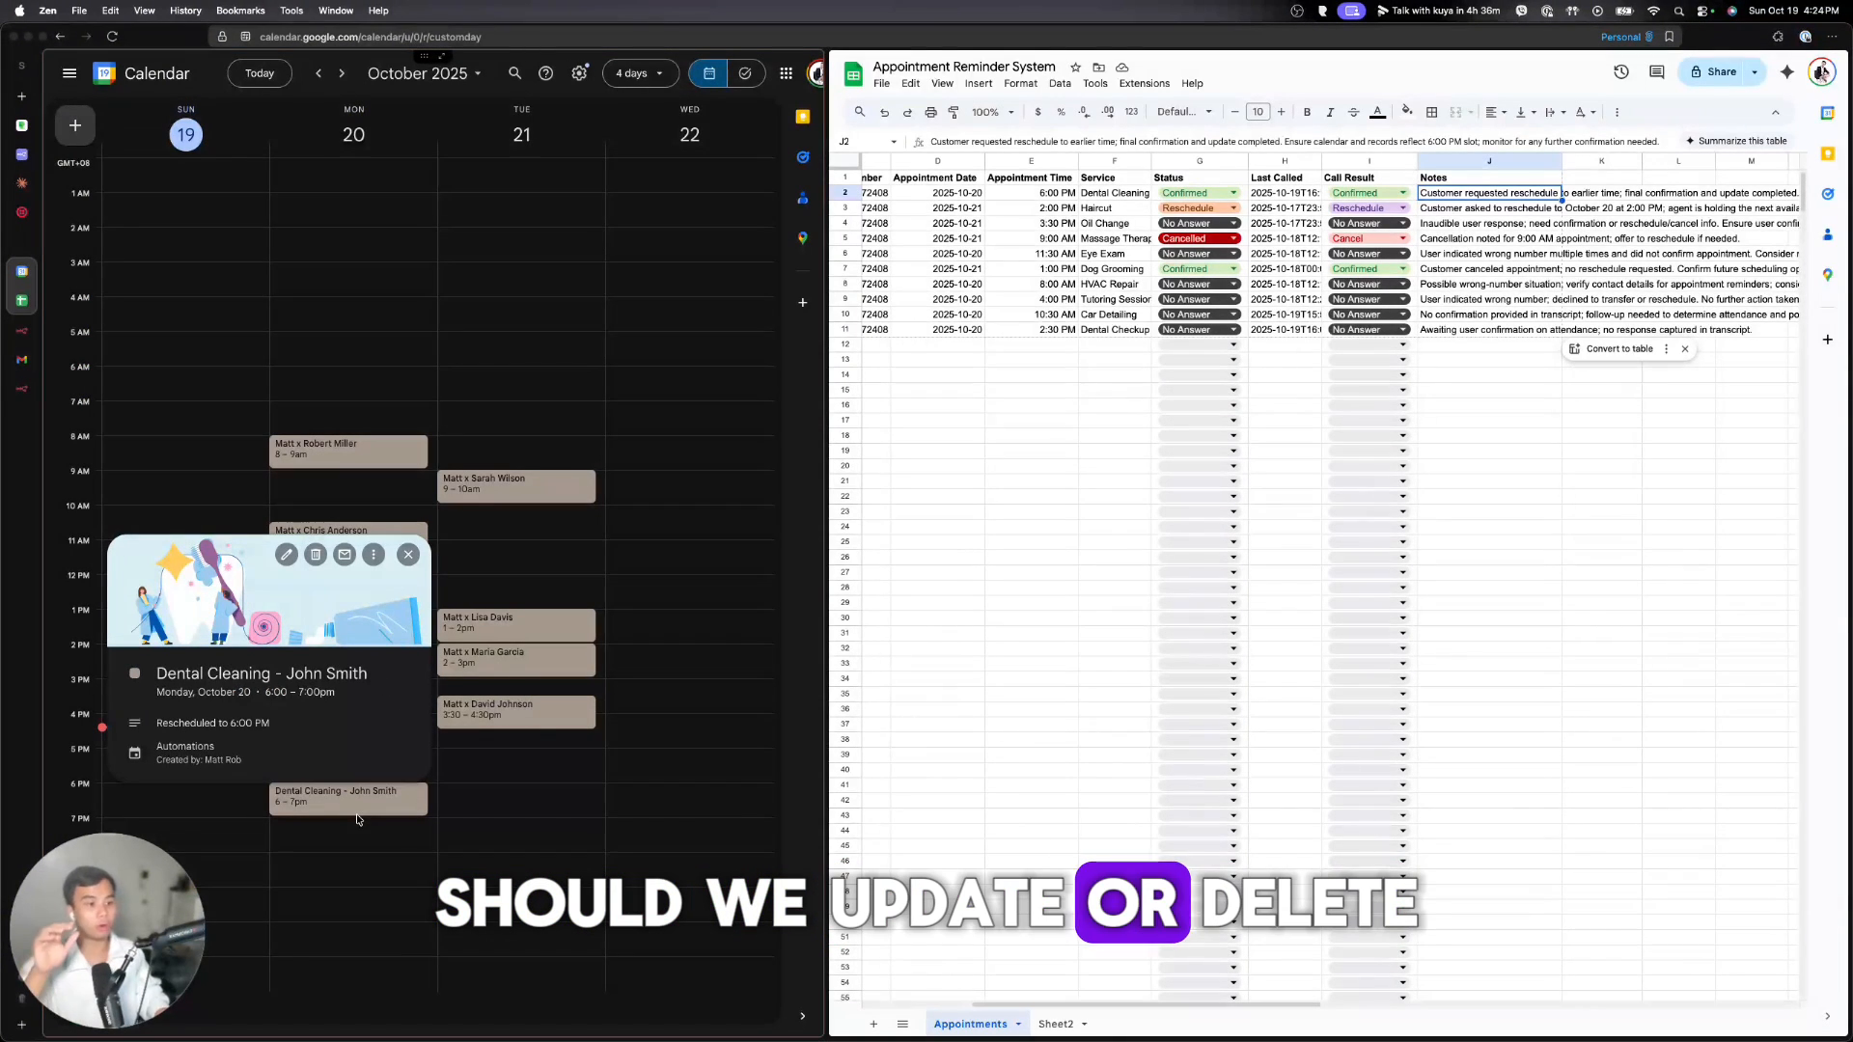
{"action": "left_click", "coordinate": [21, 330]}
{"action": "left_click", "coordinate": [1085, 75]}
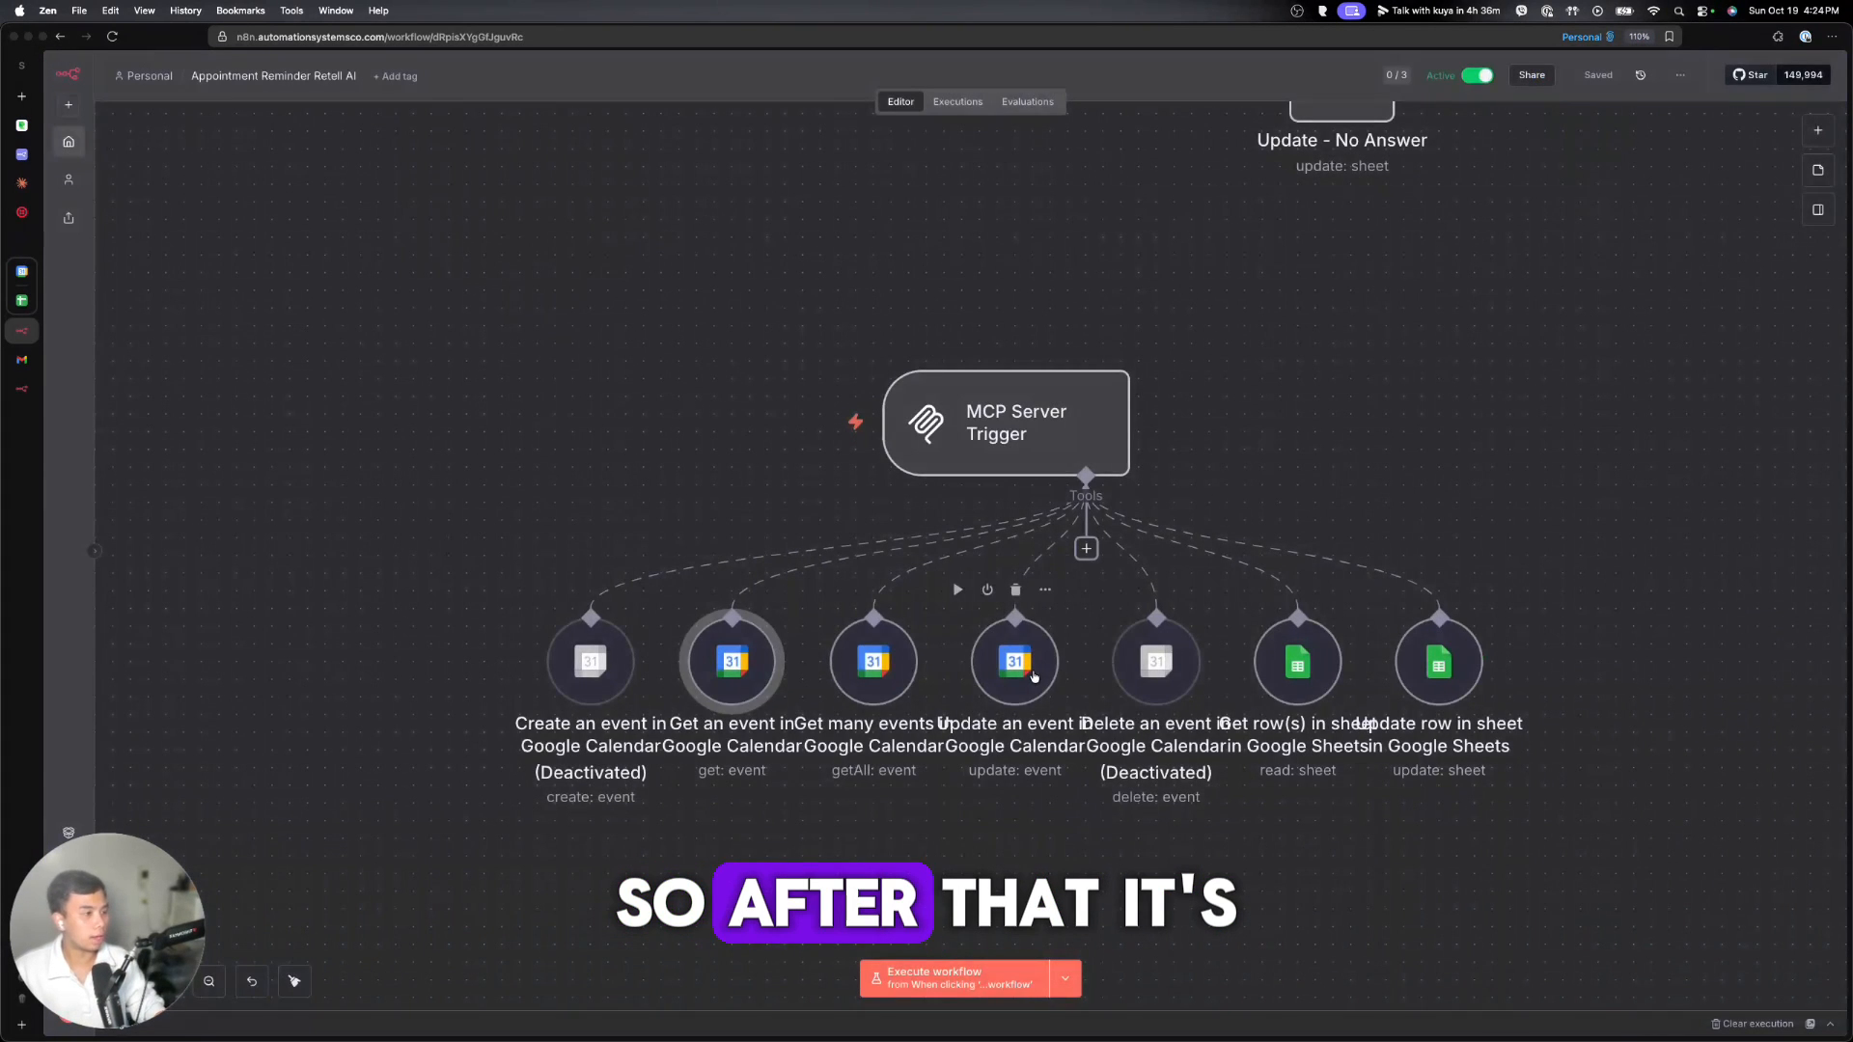
- Open the Update an event in Google Calendar tool and widen its parameters area to read the update fields
{"action": "double_click", "coordinate": [1000, 662]}
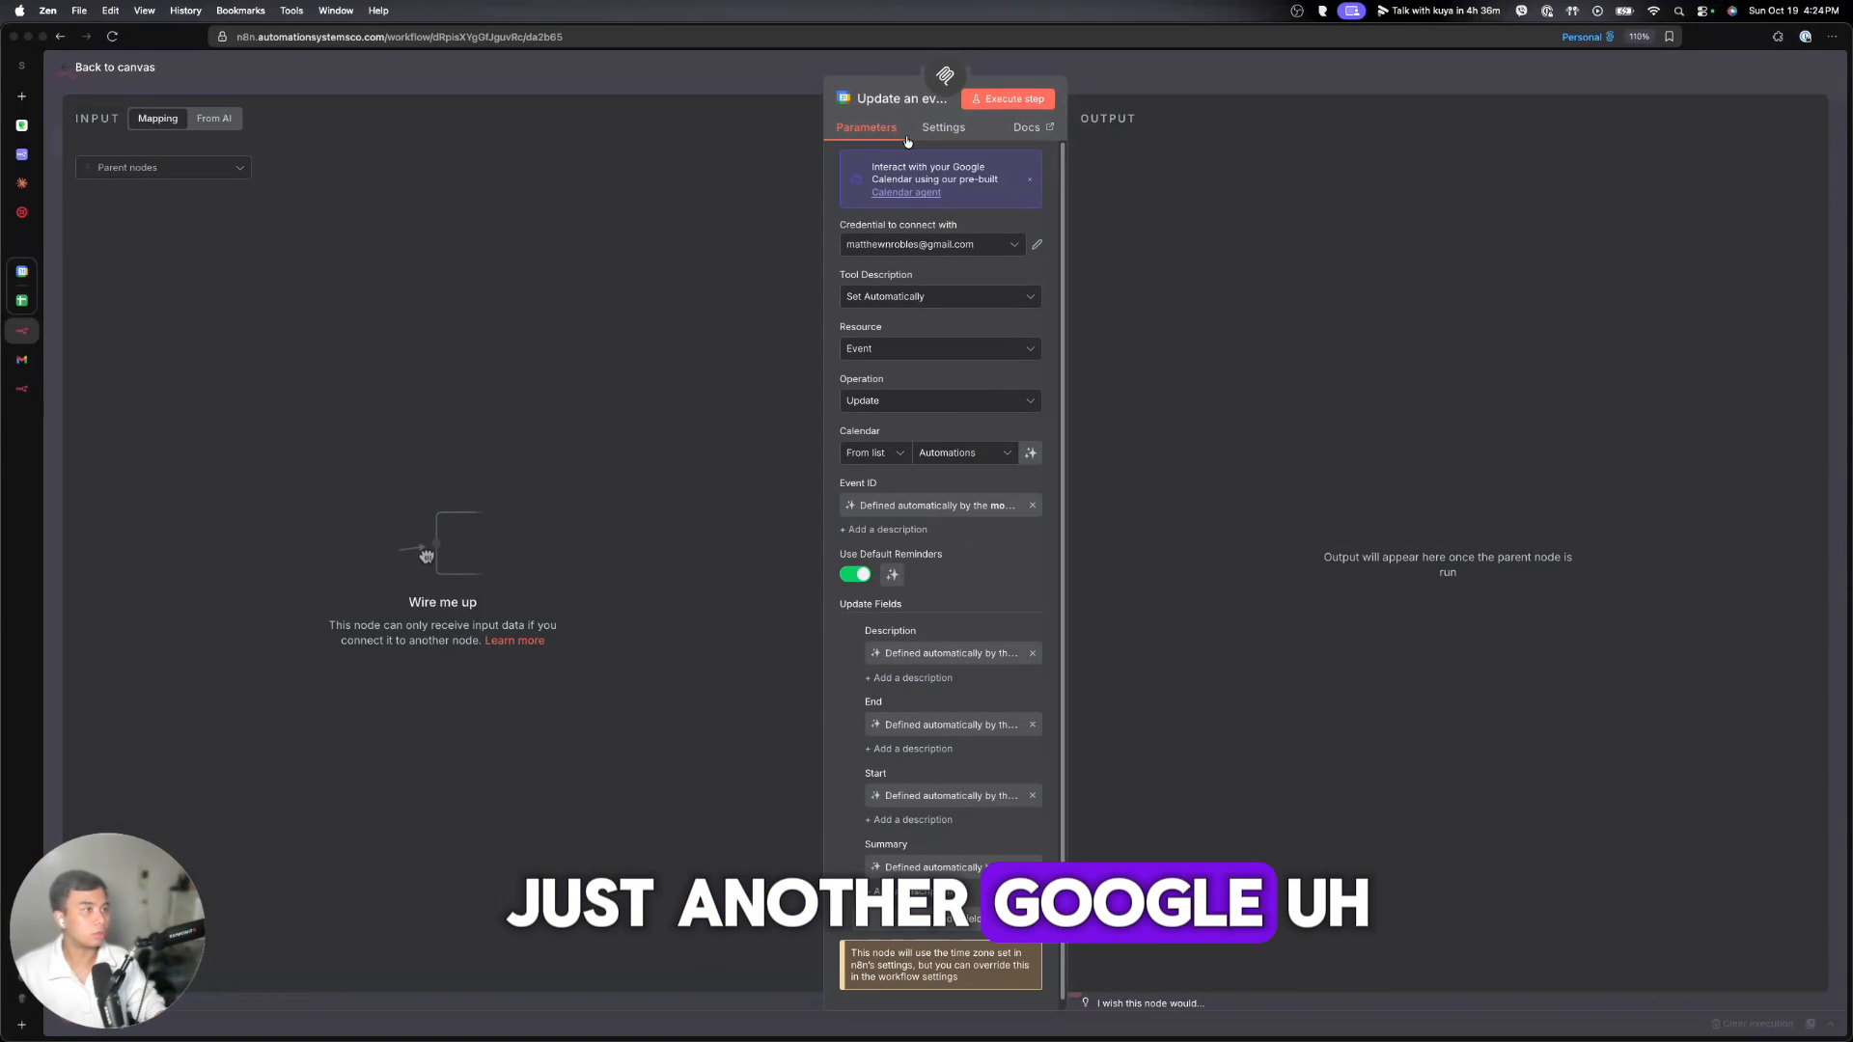
{"action": "left_click_drag", "start_coordinate": [1069, 319], "coordinate": [1268, 319]}
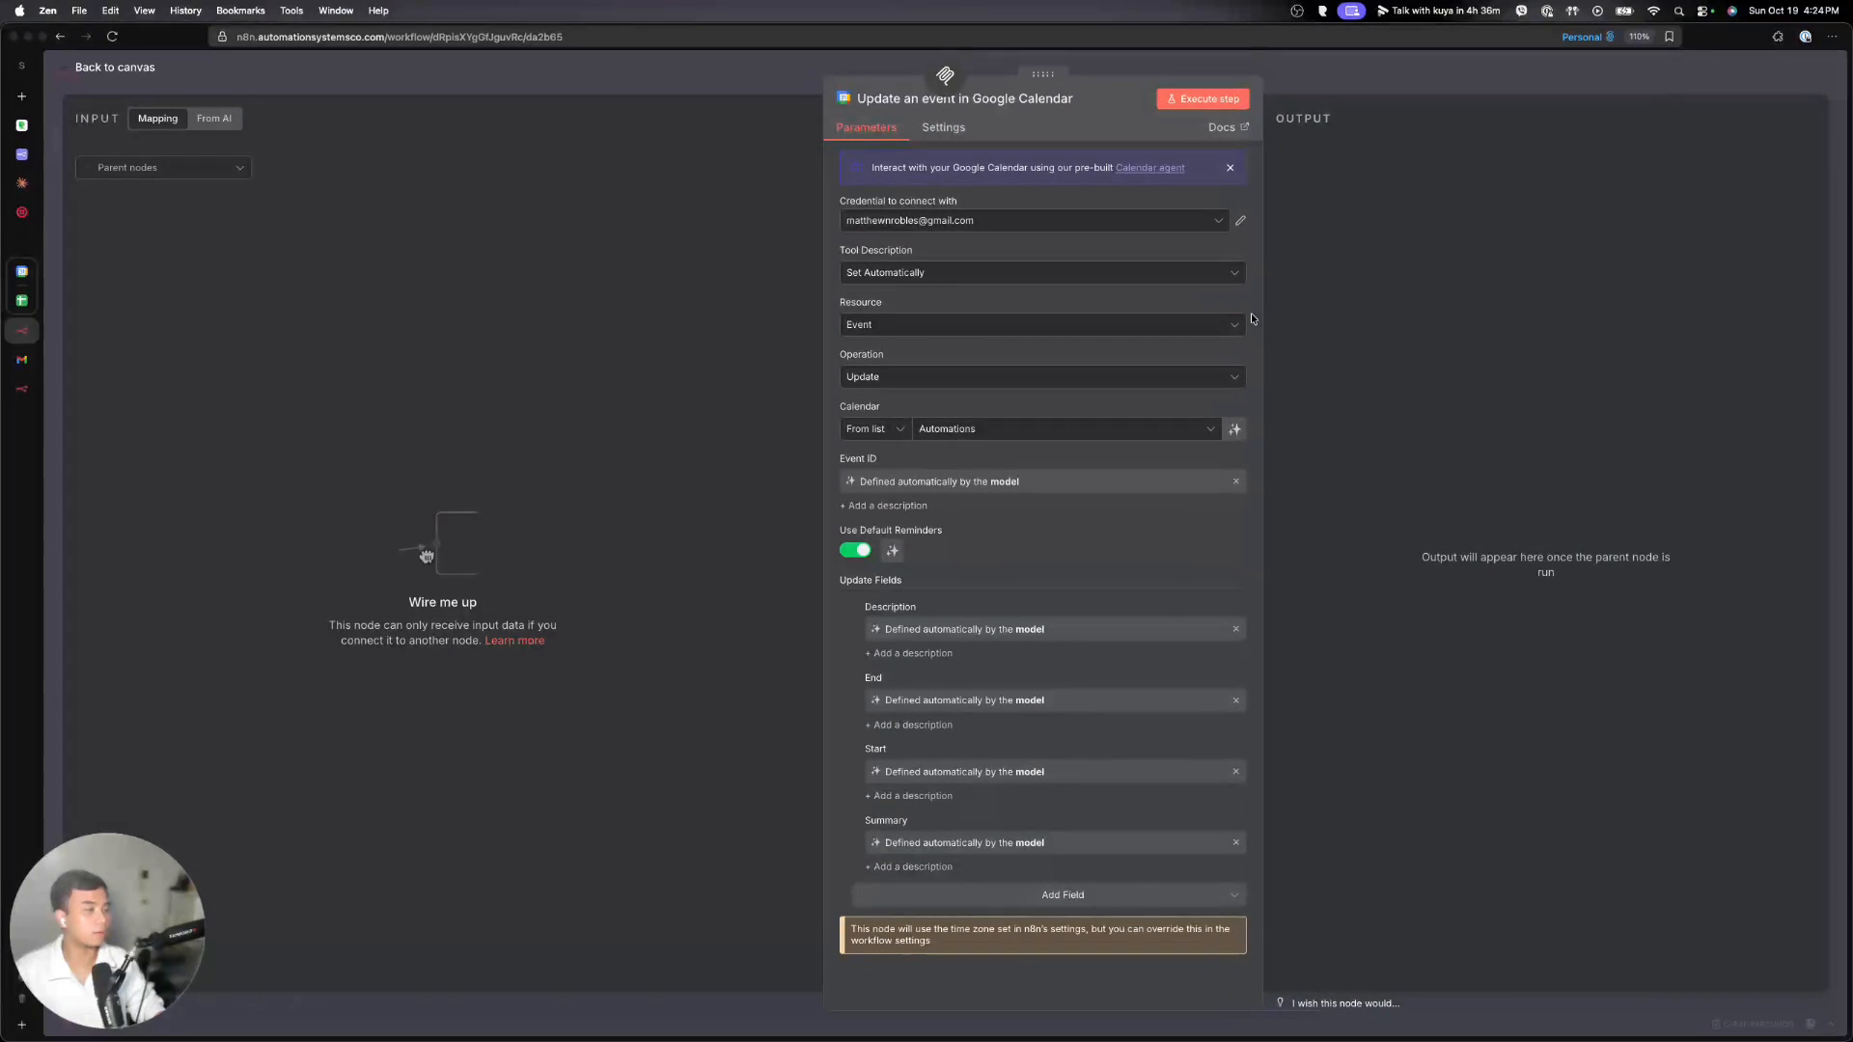
{"action": "left_click", "coordinate": [1270, 70]}
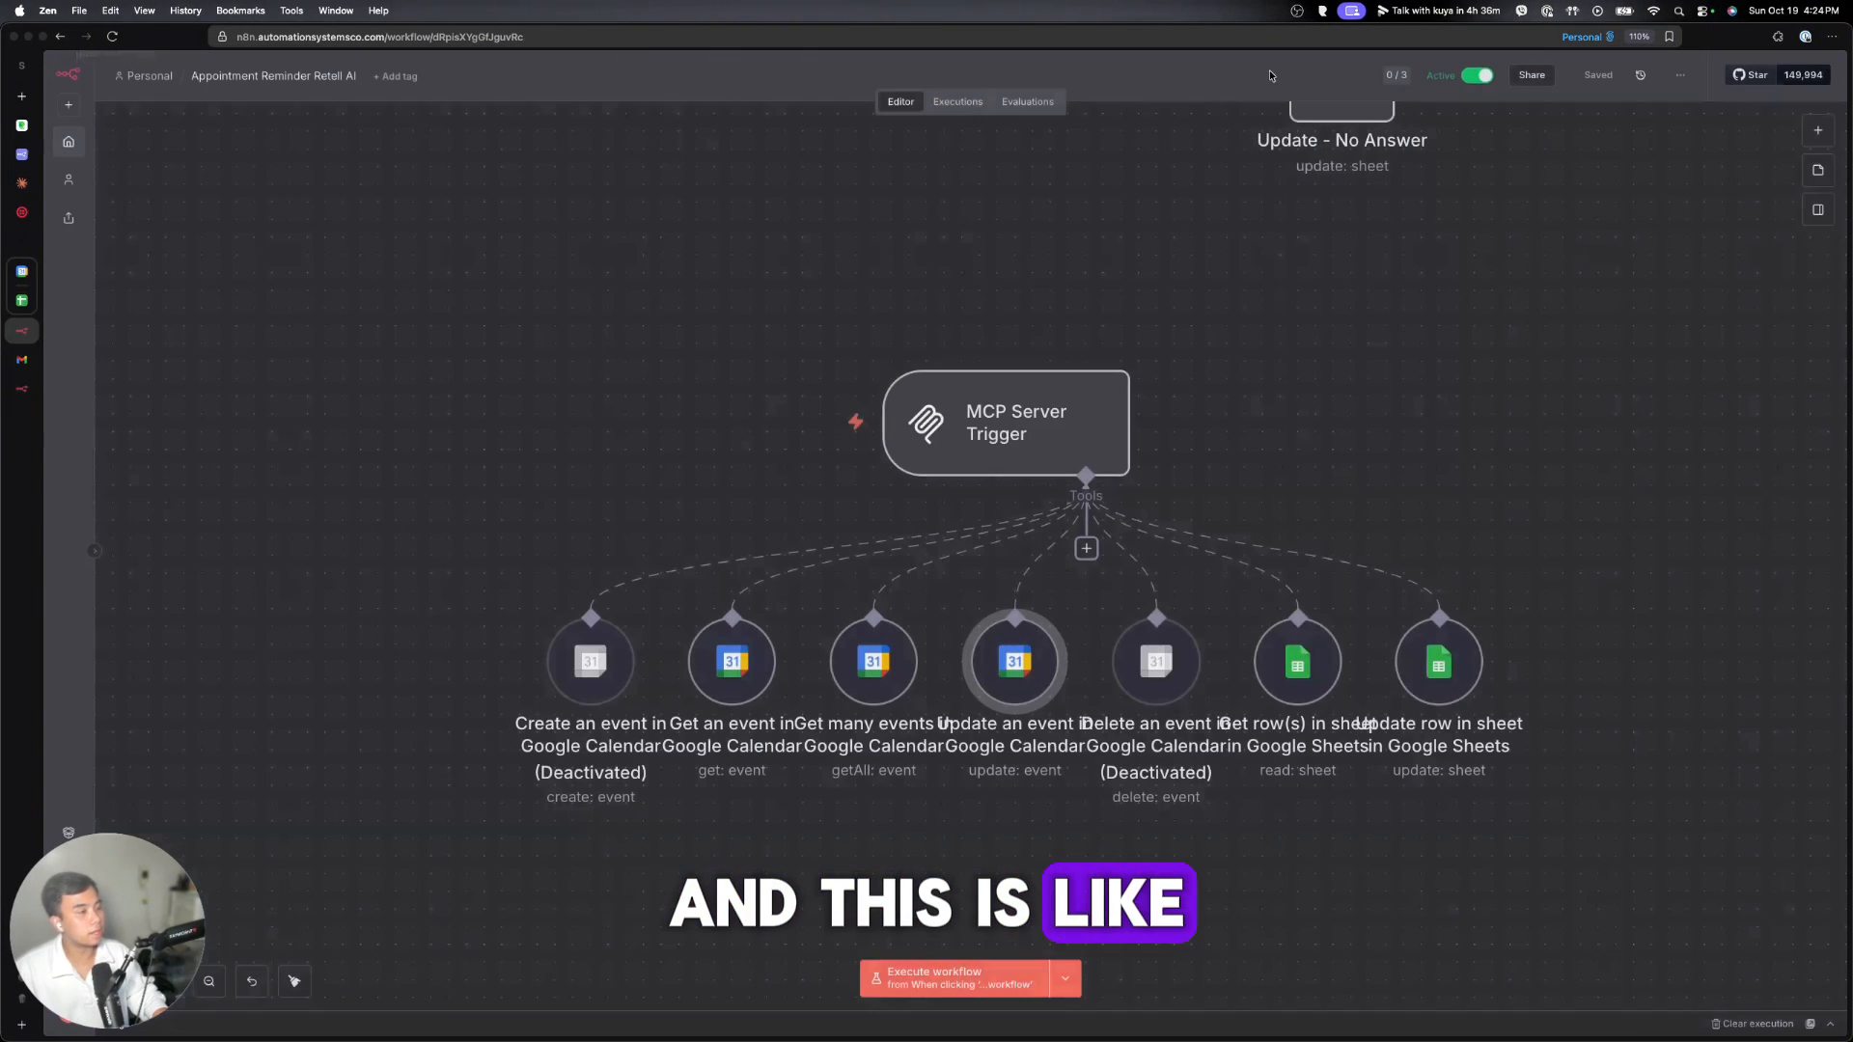
- Revisit the Get many events tool's Return All, After and Before parameters, followed by the Get an event tool
{"action": "double_click", "coordinate": [852, 666]}
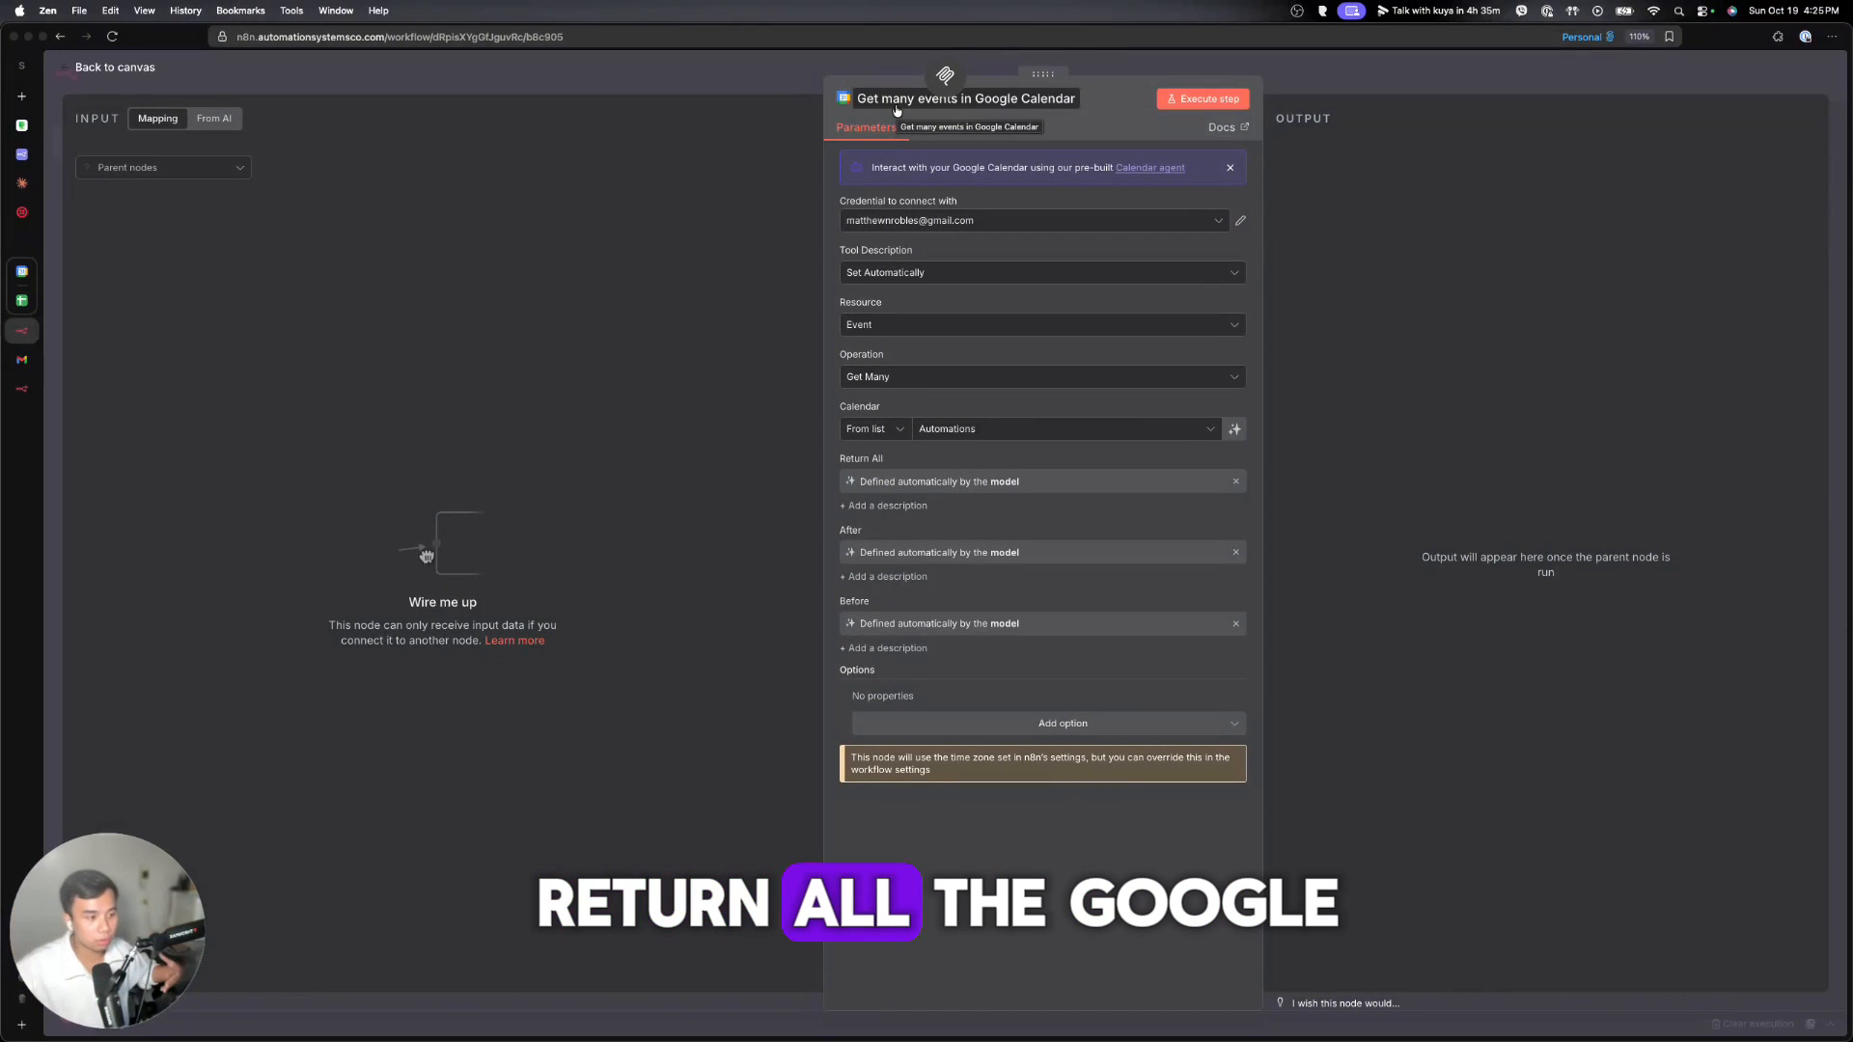
{"action": "left_click", "coordinate": [760, 83]}
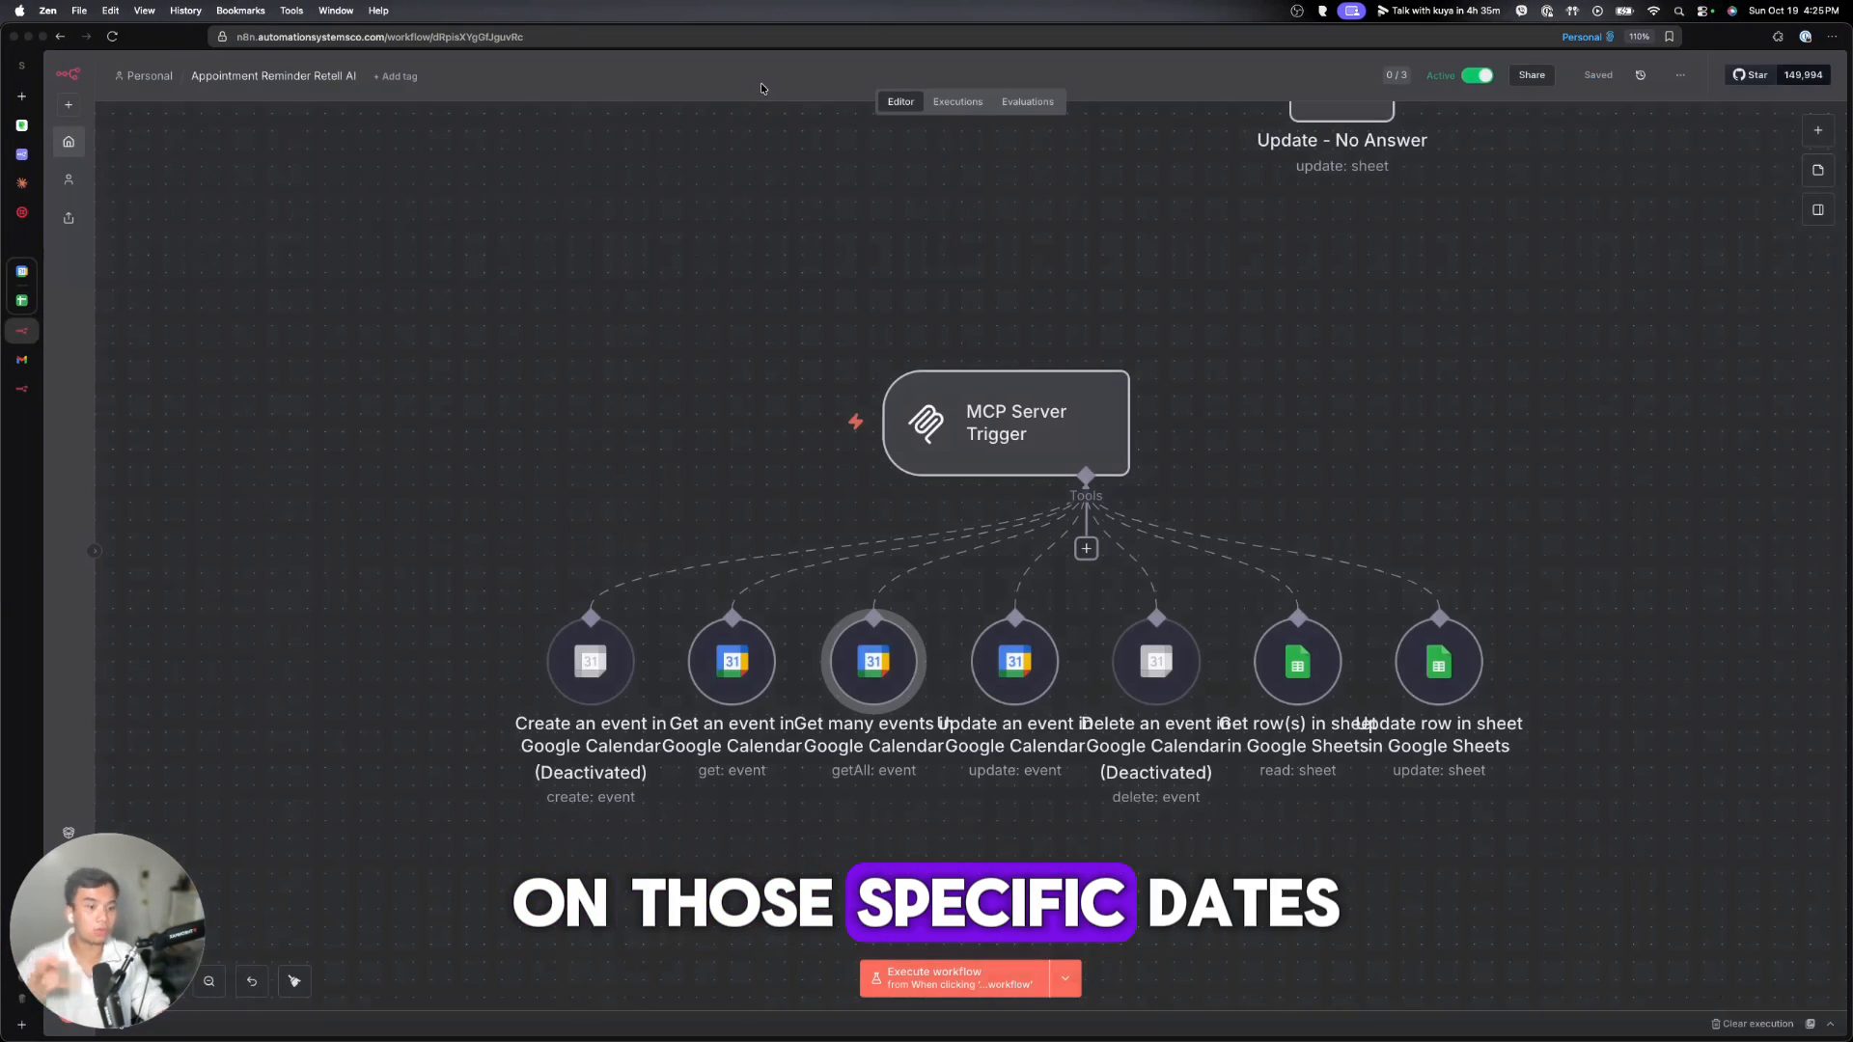
{"action": "double_click", "coordinate": [732, 661]}
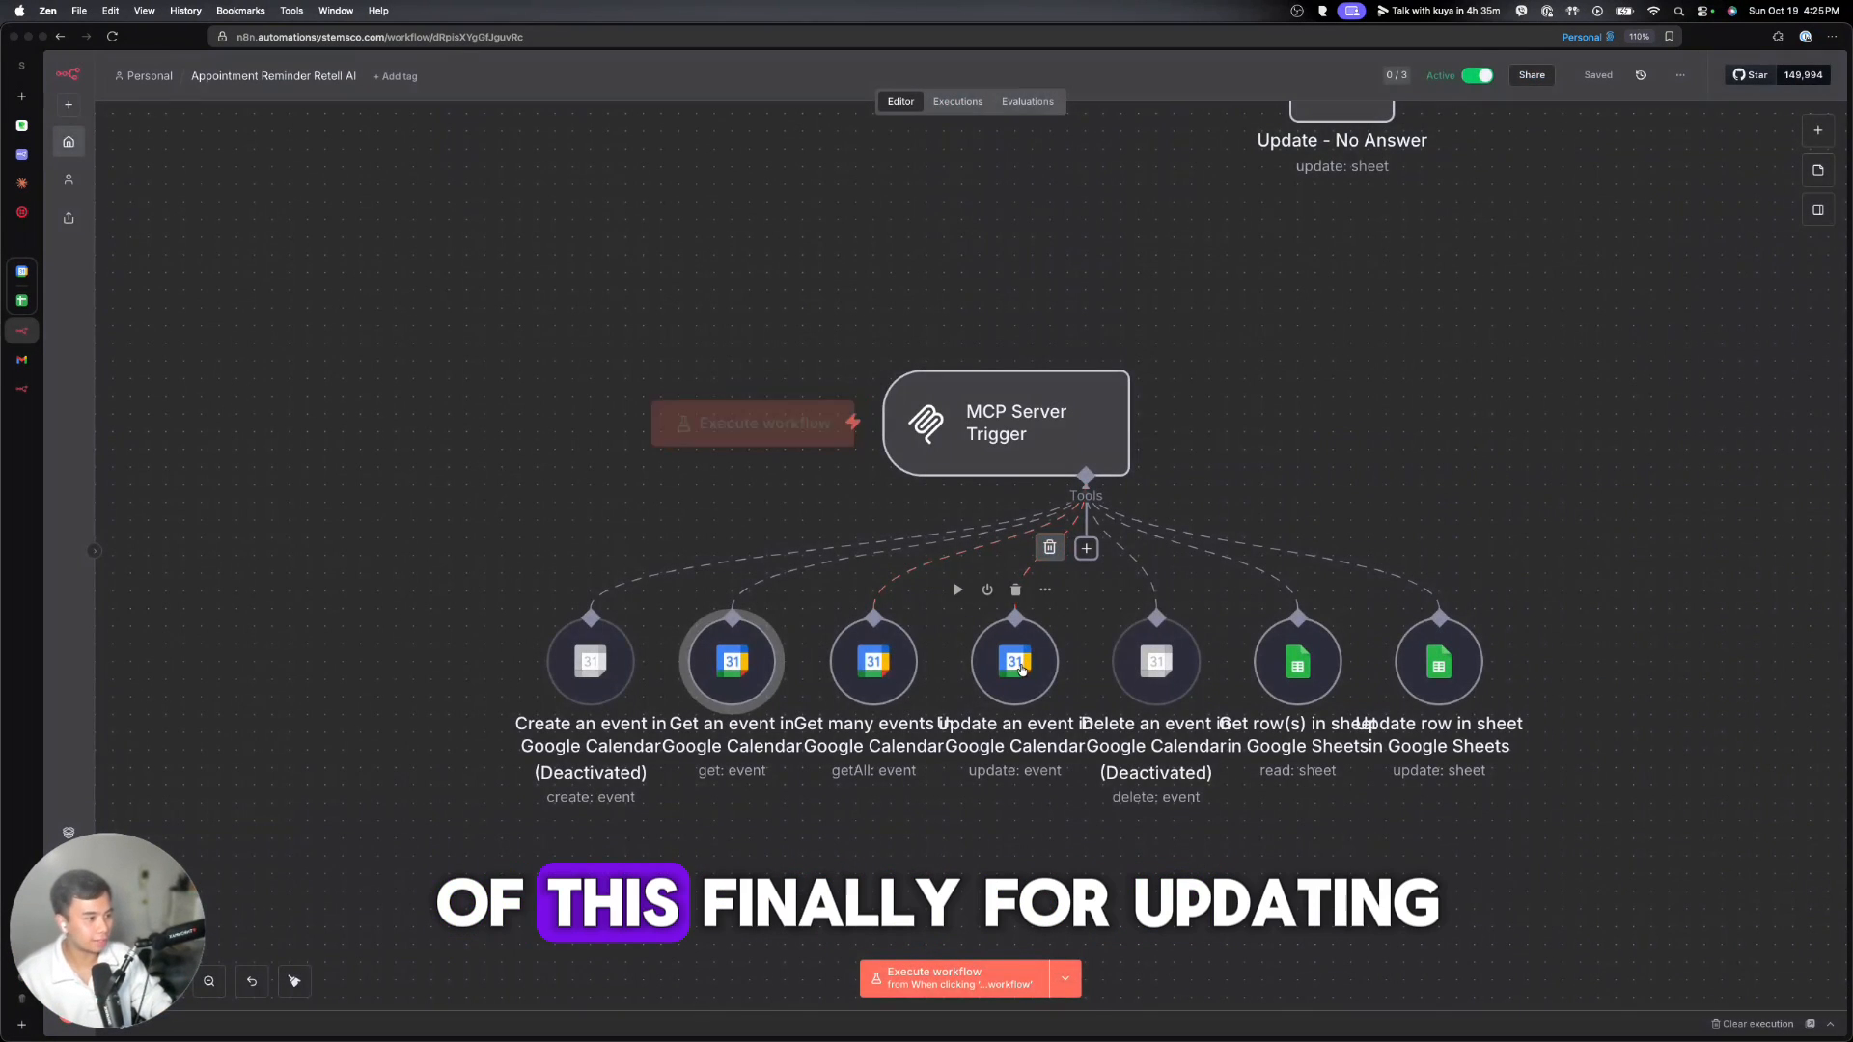
- Browse the additional fields available in the Update an event tool, such as Attendees, Color and Location, without adding any
{"action": "double_click", "coordinate": [1016, 662]}
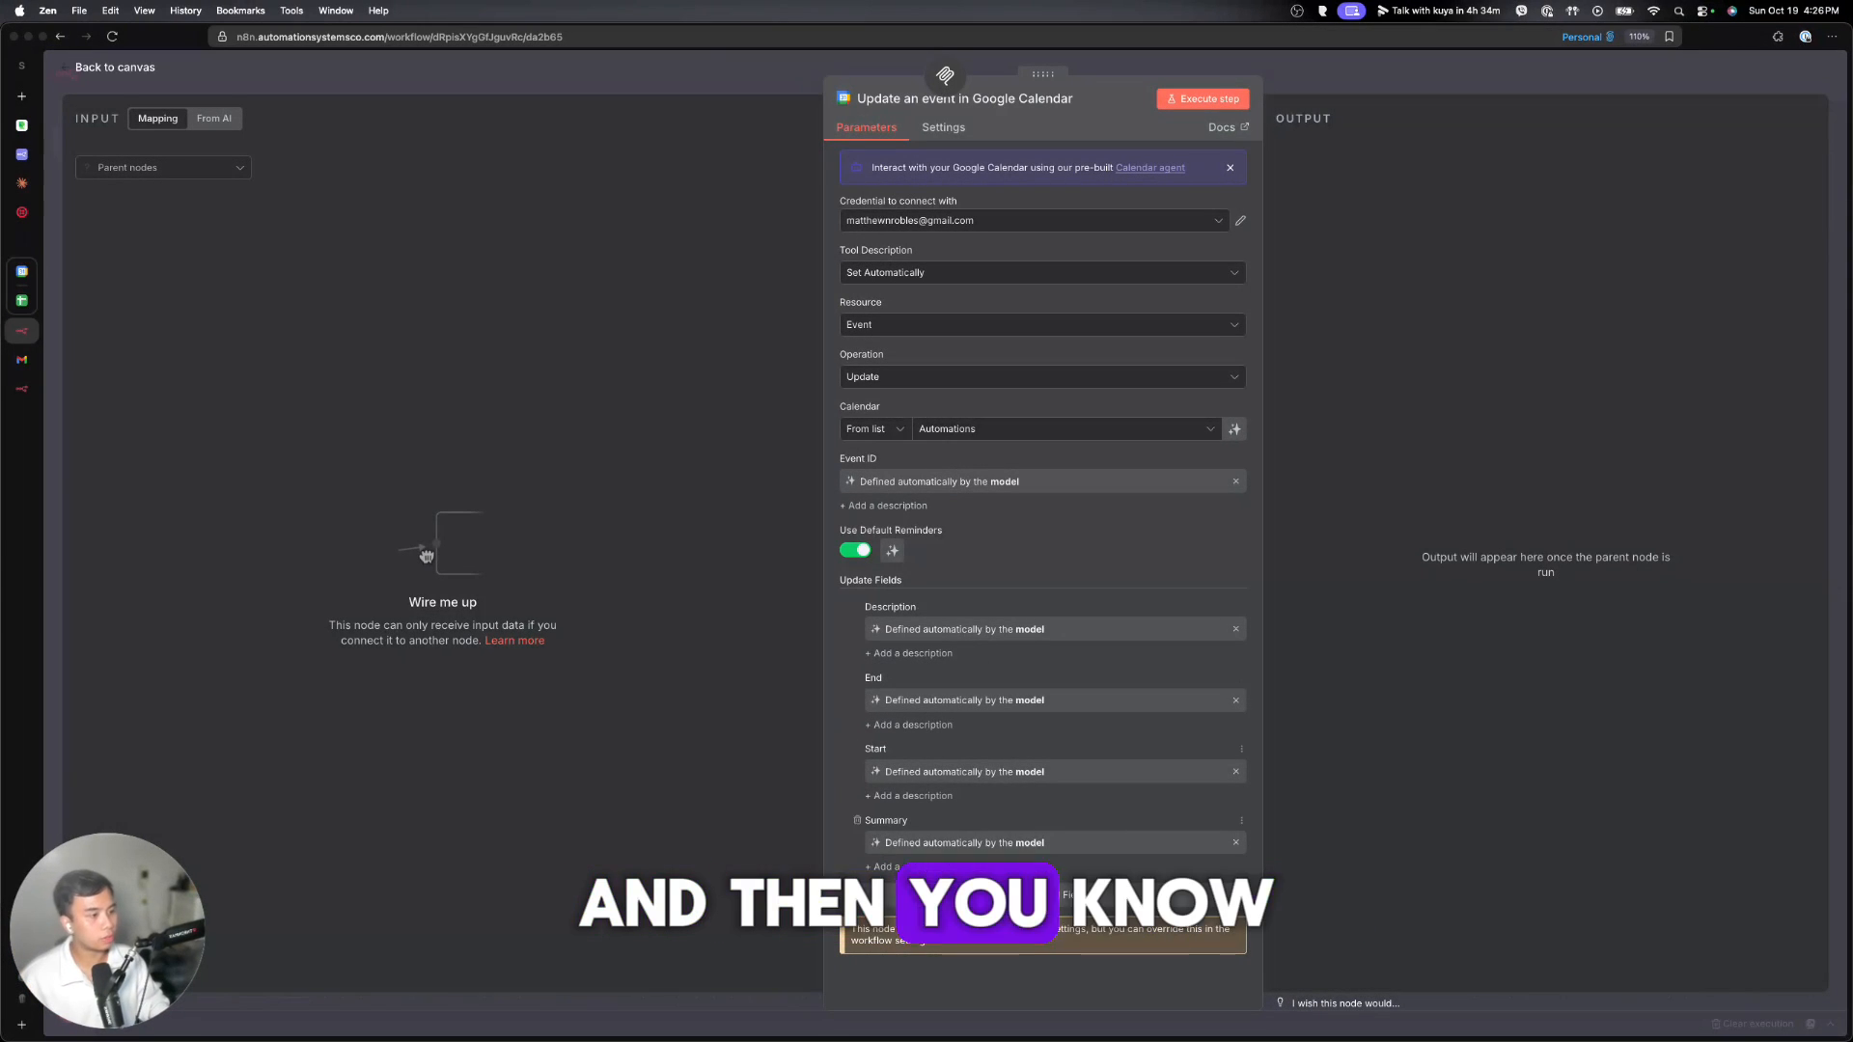
{"action": "left_click", "coordinate": [1059, 895]}
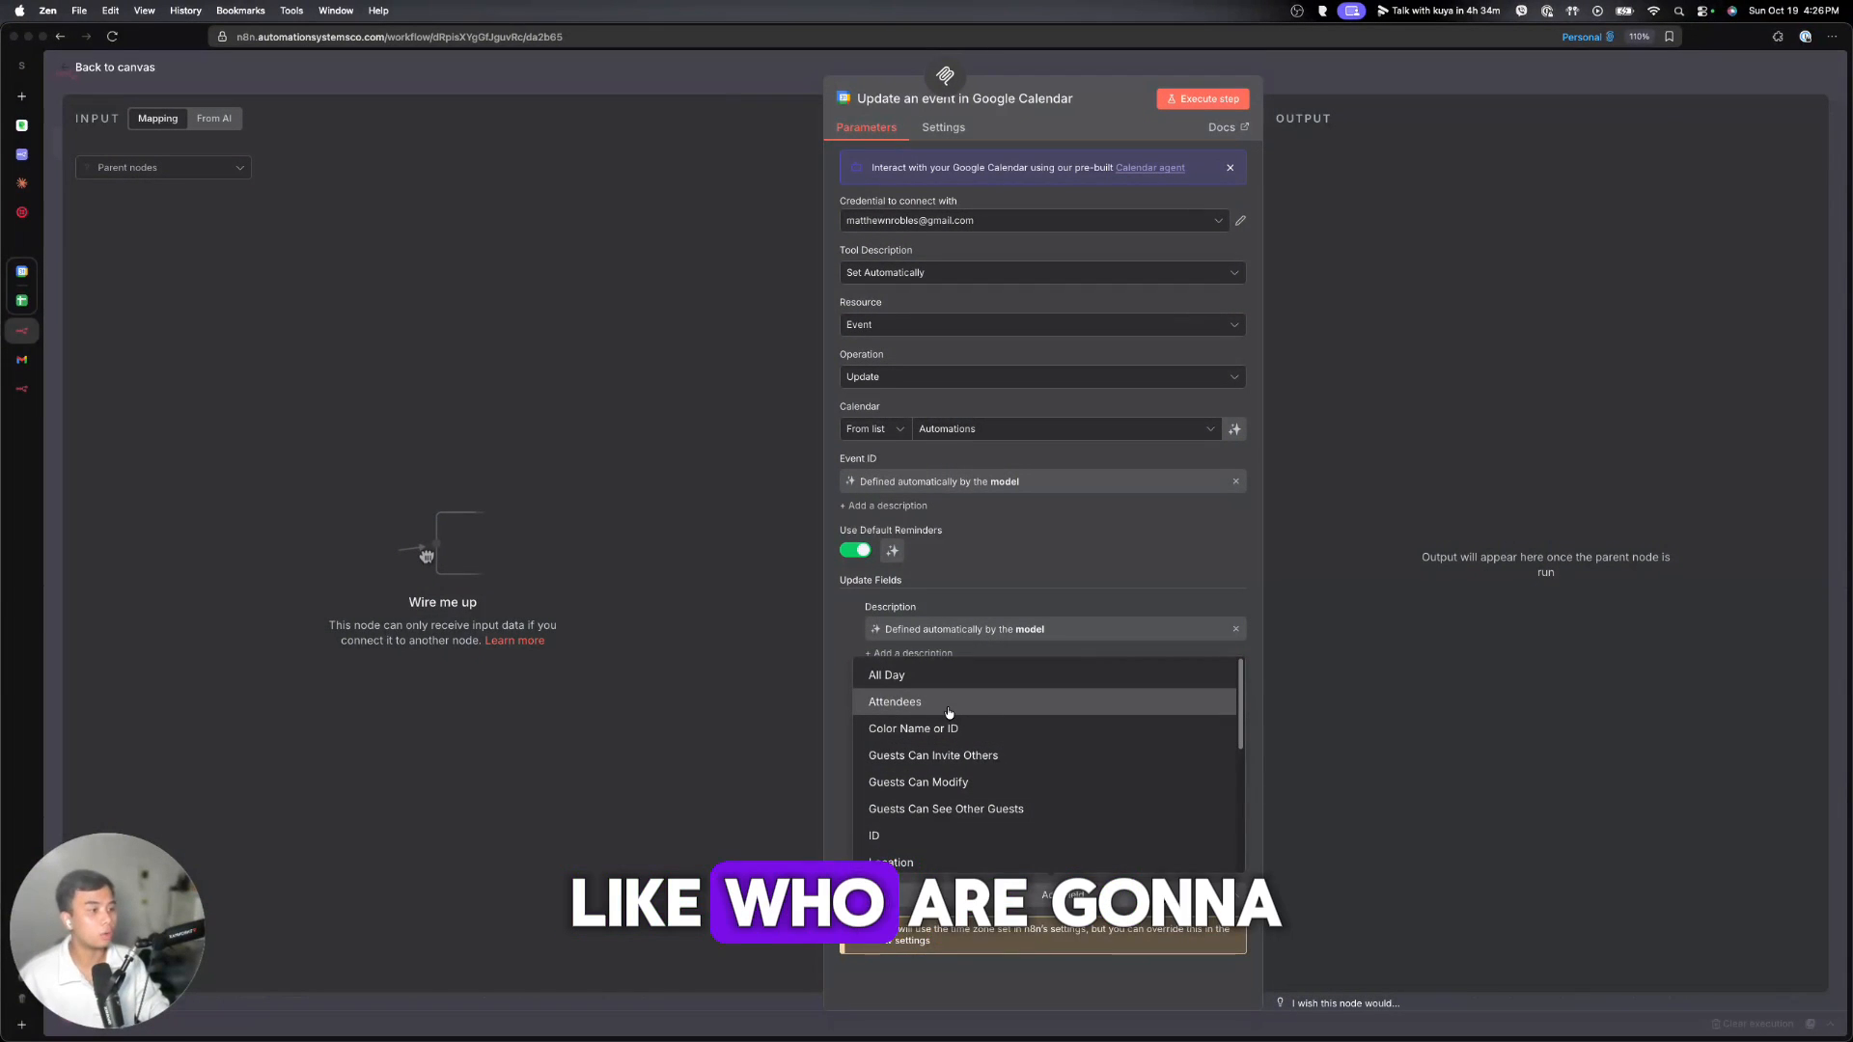
{"action": "scroll", "coordinate": [951, 743], "scroll_direction": "down", "scroll_amount": 2}
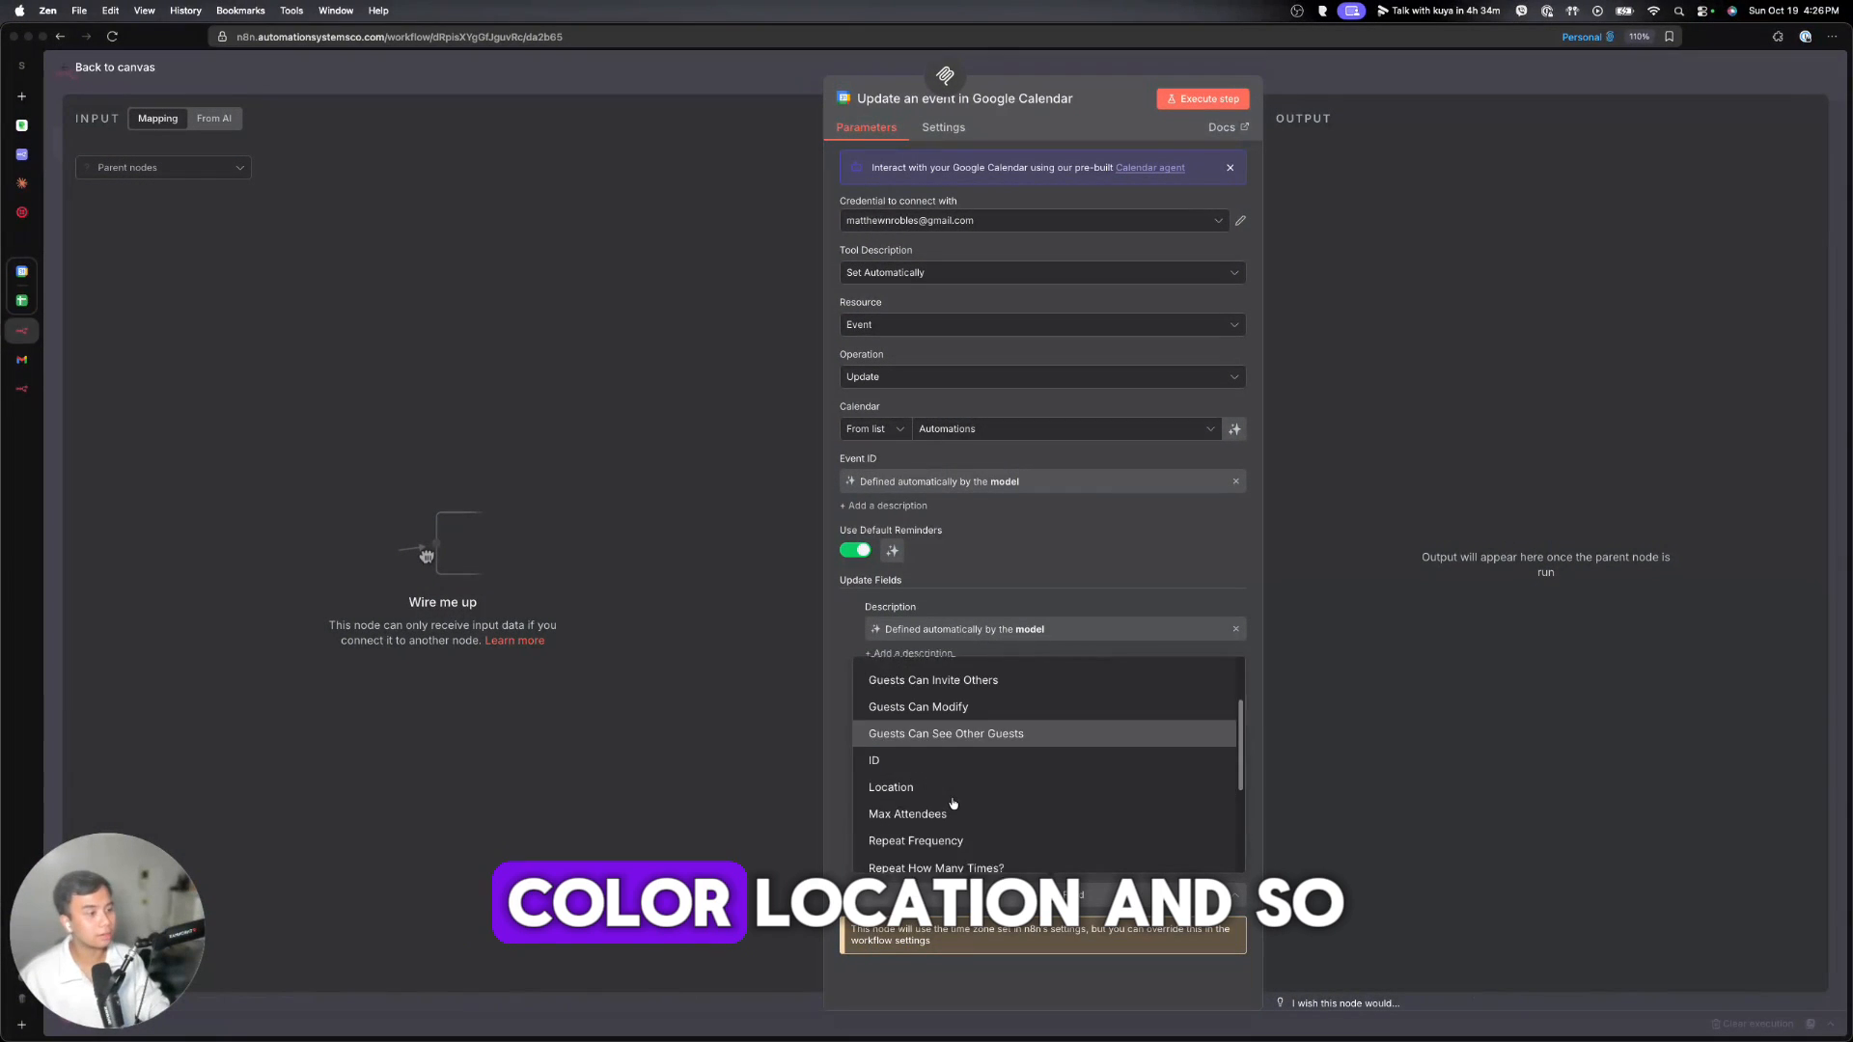
{"action": "scroll", "coordinate": [952, 803], "scroll_direction": "down", "scroll_amount": 3}
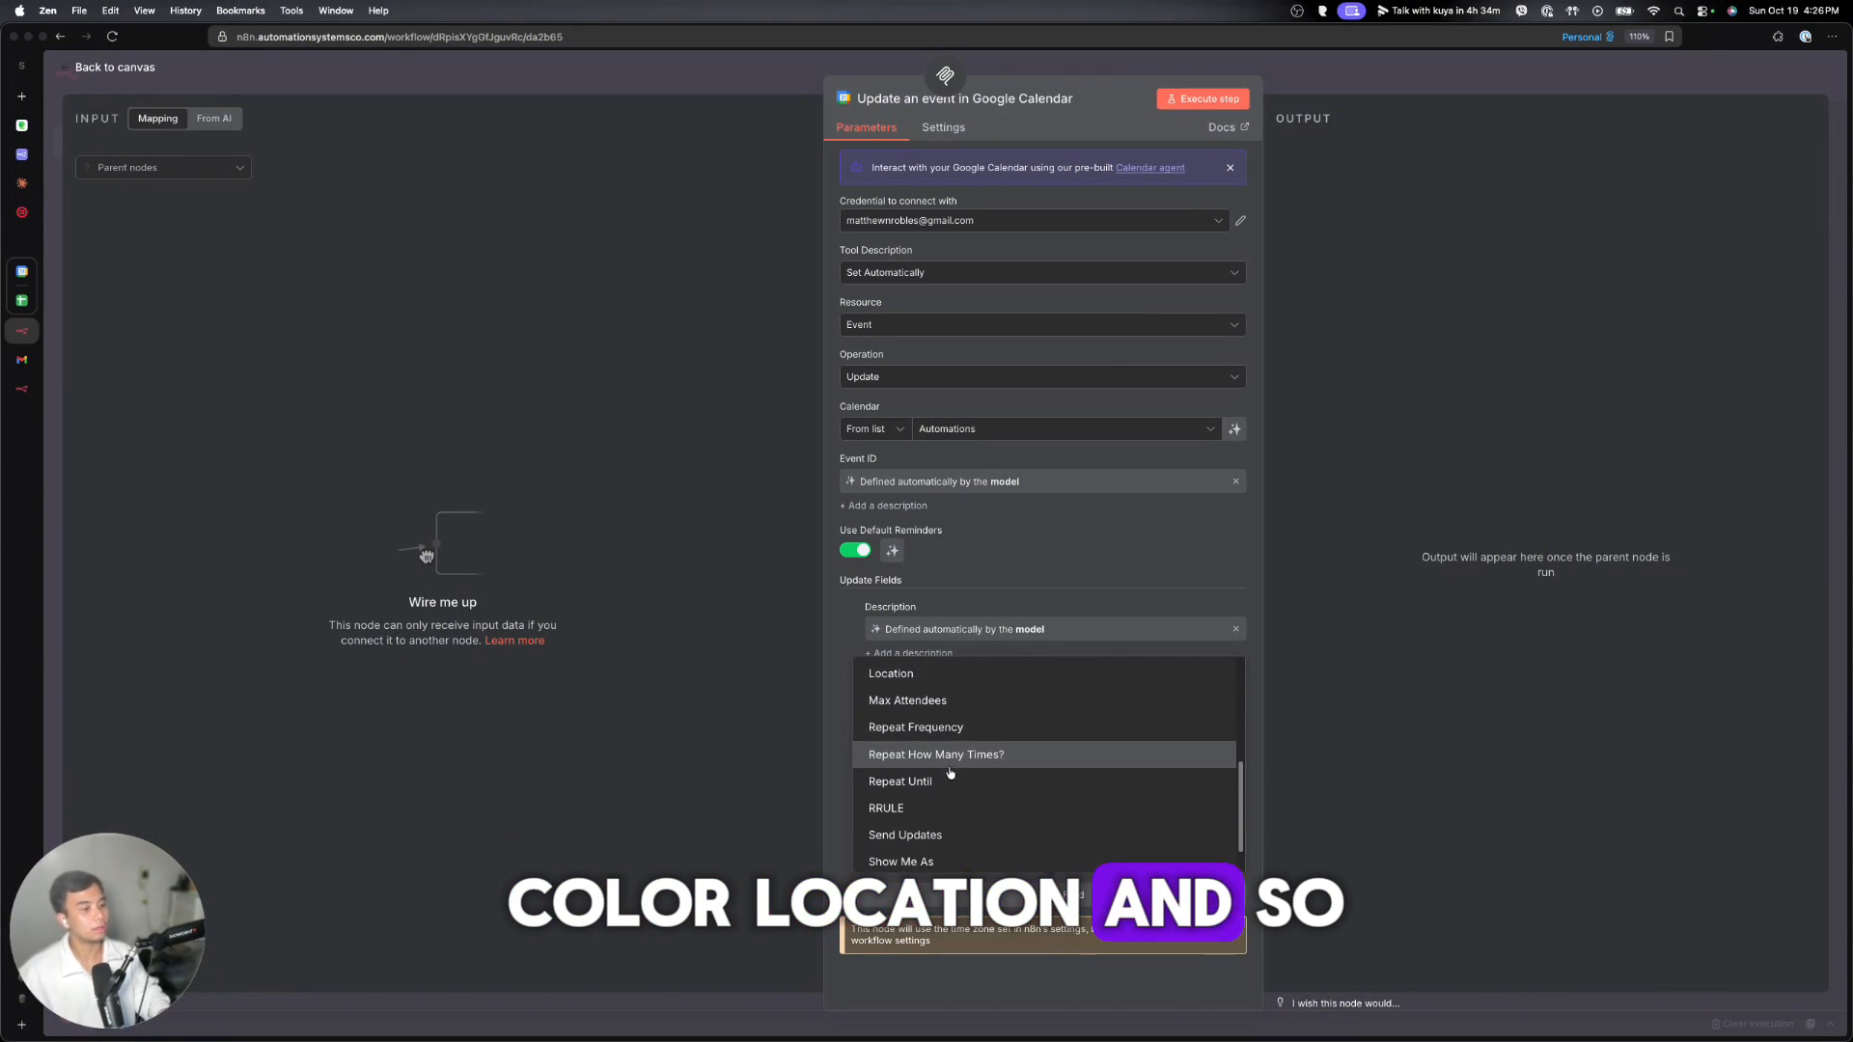
{"action": "scroll", "coordinate": [951, 772], "scroll_direction": "down", "scroll_amount": 1}
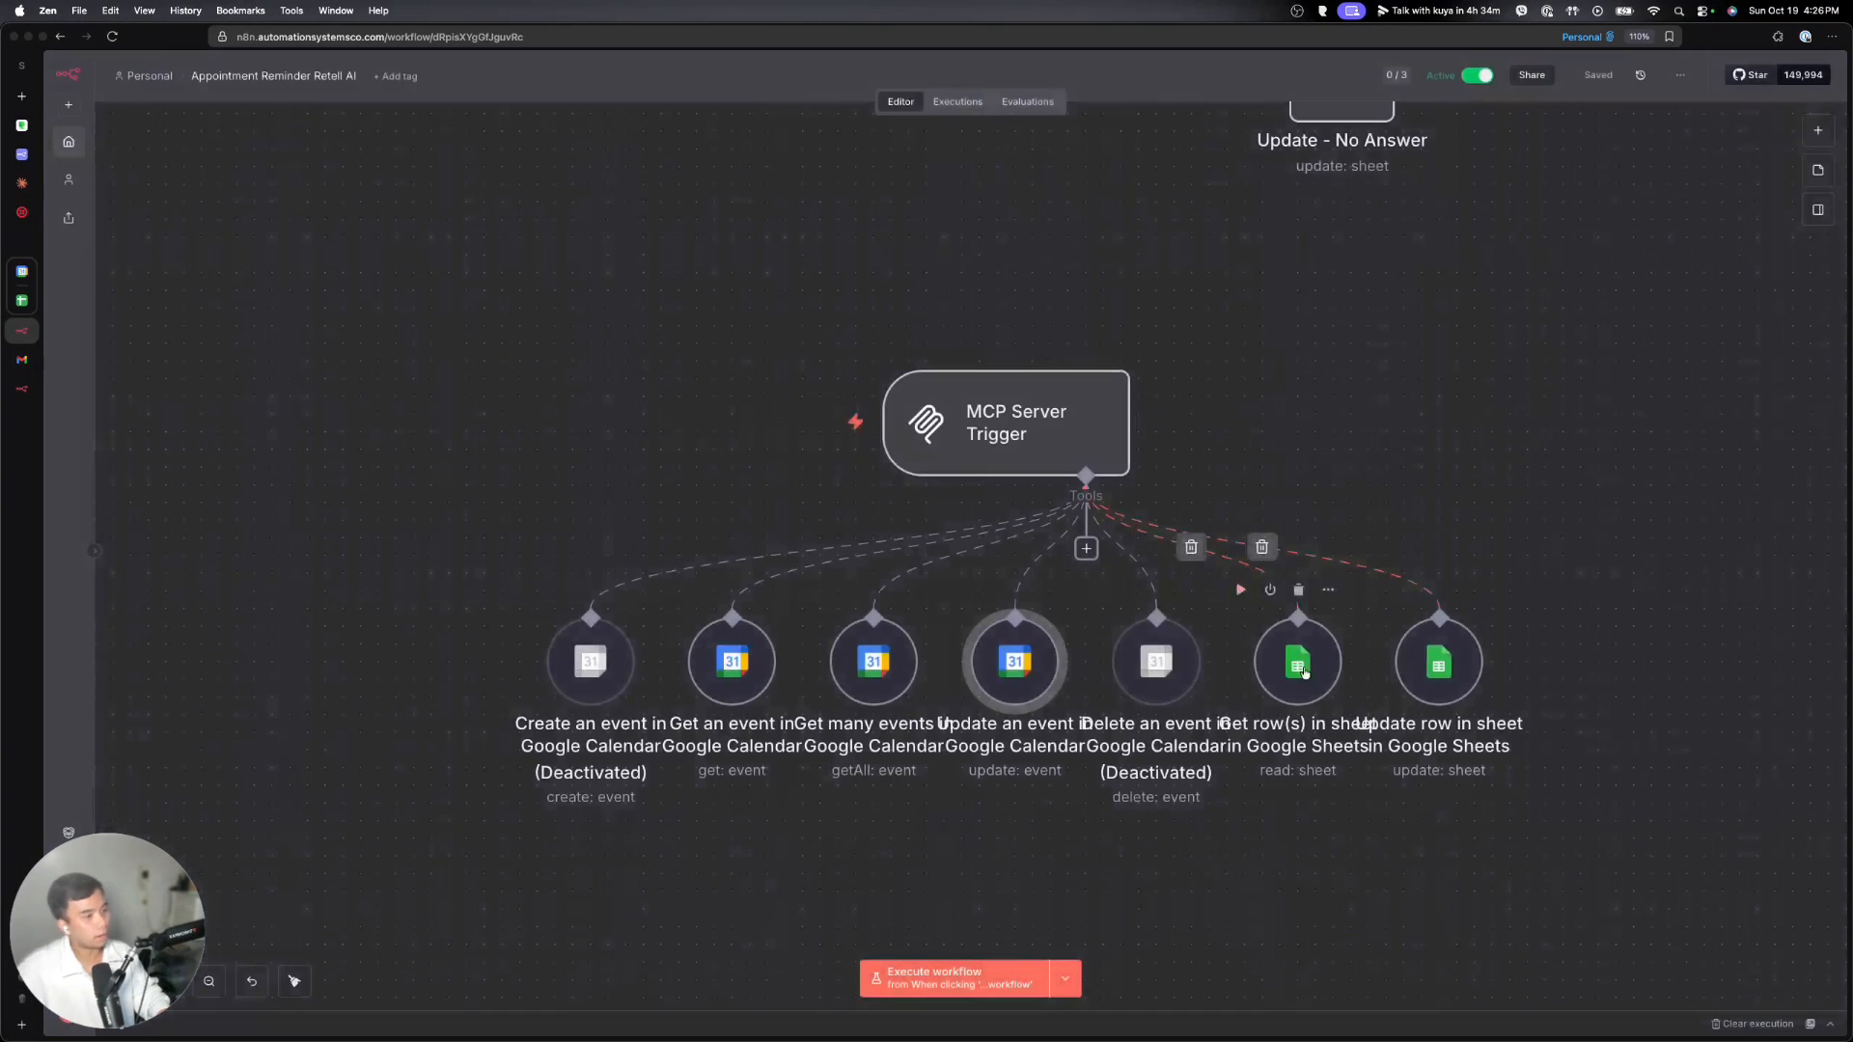
- Point out the deactivated Delete an event and Create an event Google Calendar tools under the trigger
{"action": "left_click", "coordinate": [1156, 661]}
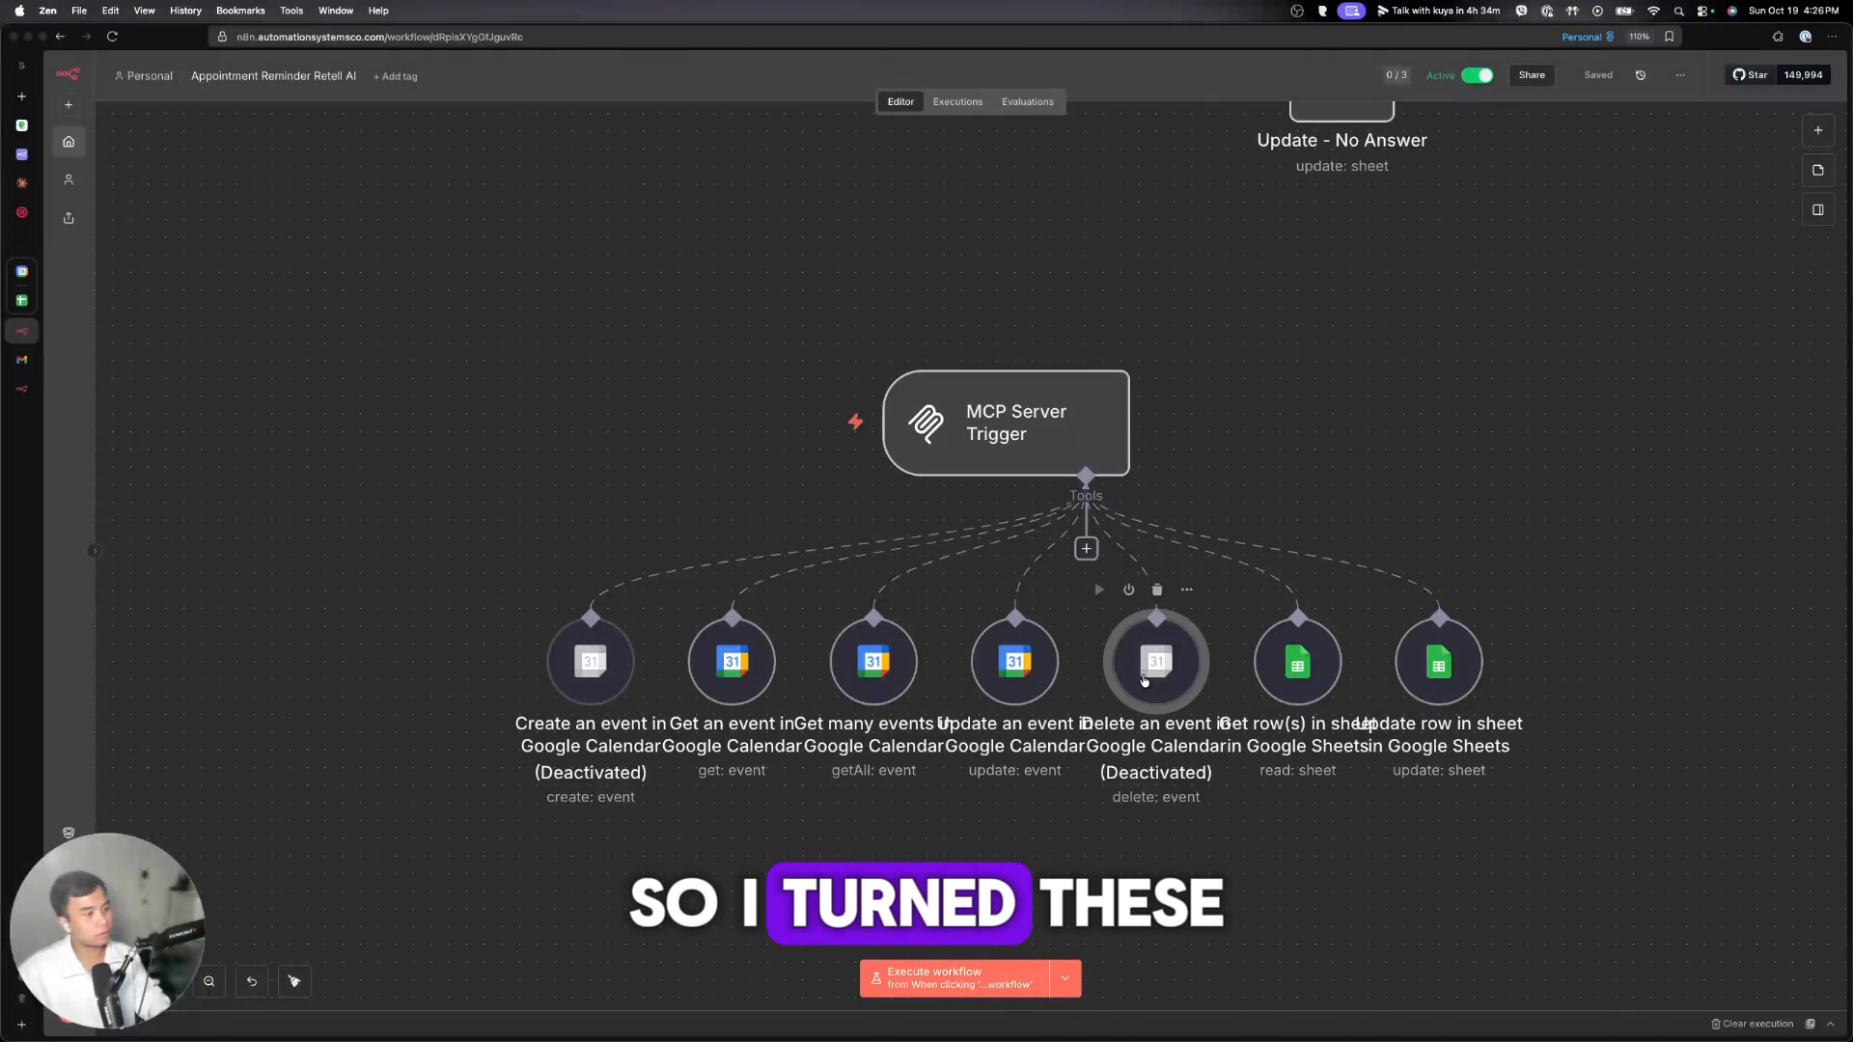
{"action": "left_click", "coordinate": [605, 685]}
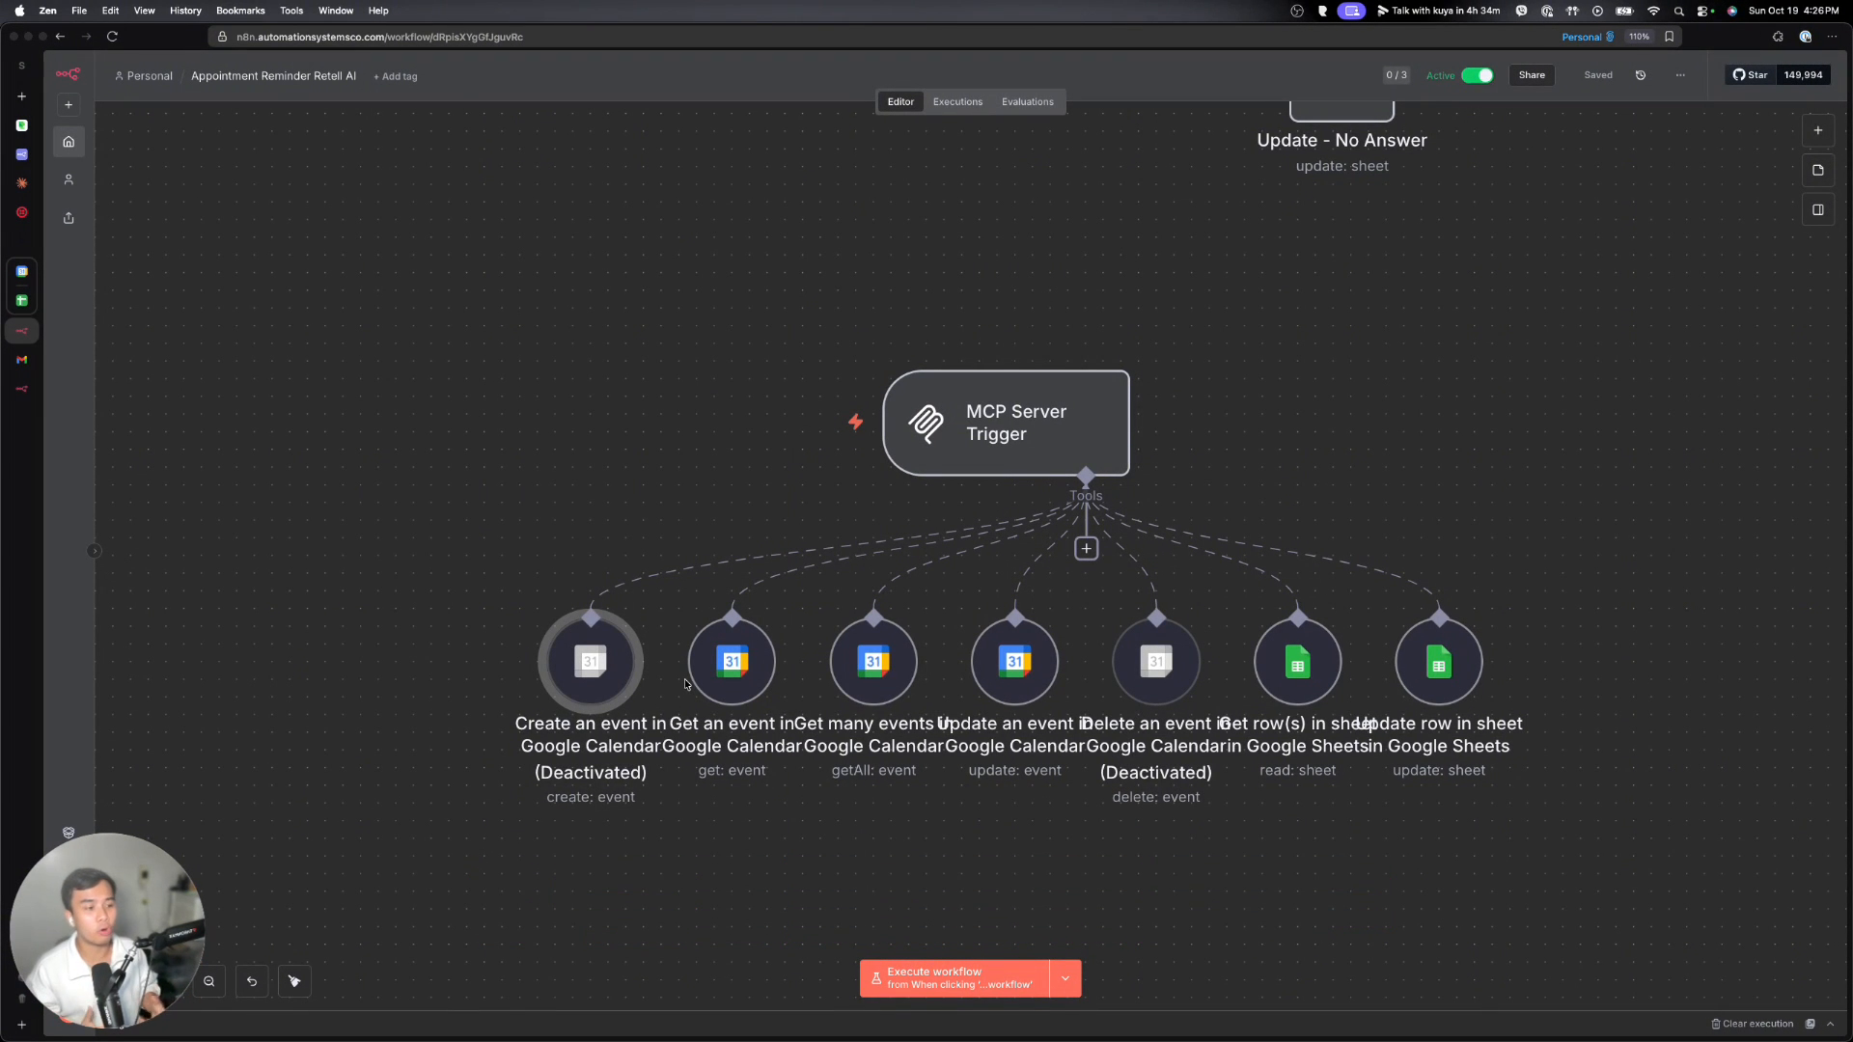
{"action": "left_click", "coordinate": [1175, 661]}
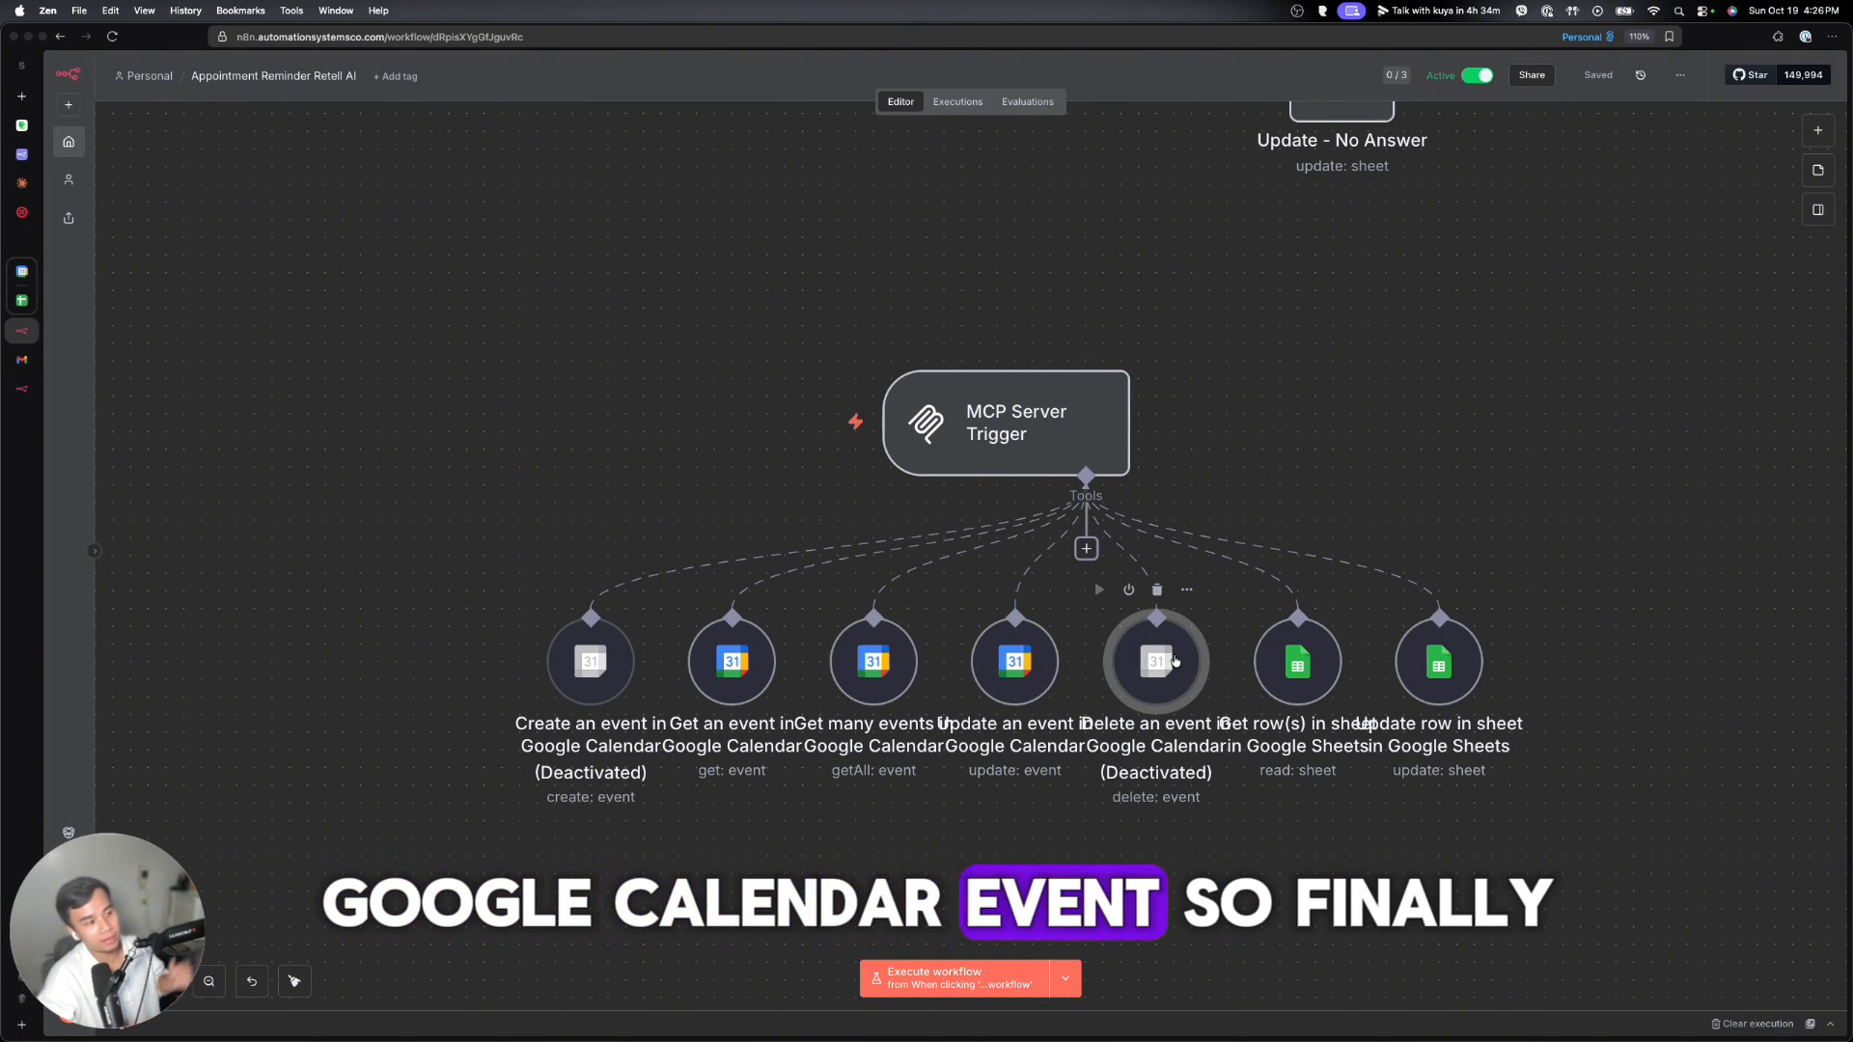
- Highlight the Get row(s) and Update row Google Sheets tools attached to the trigger, and clear the selection
{"action": "left_click", "coordinate": [1286, 663]}
{"action": "left_click_drag", "start_coordinate": [1239, 819], "coordinate": [1688, 493]}
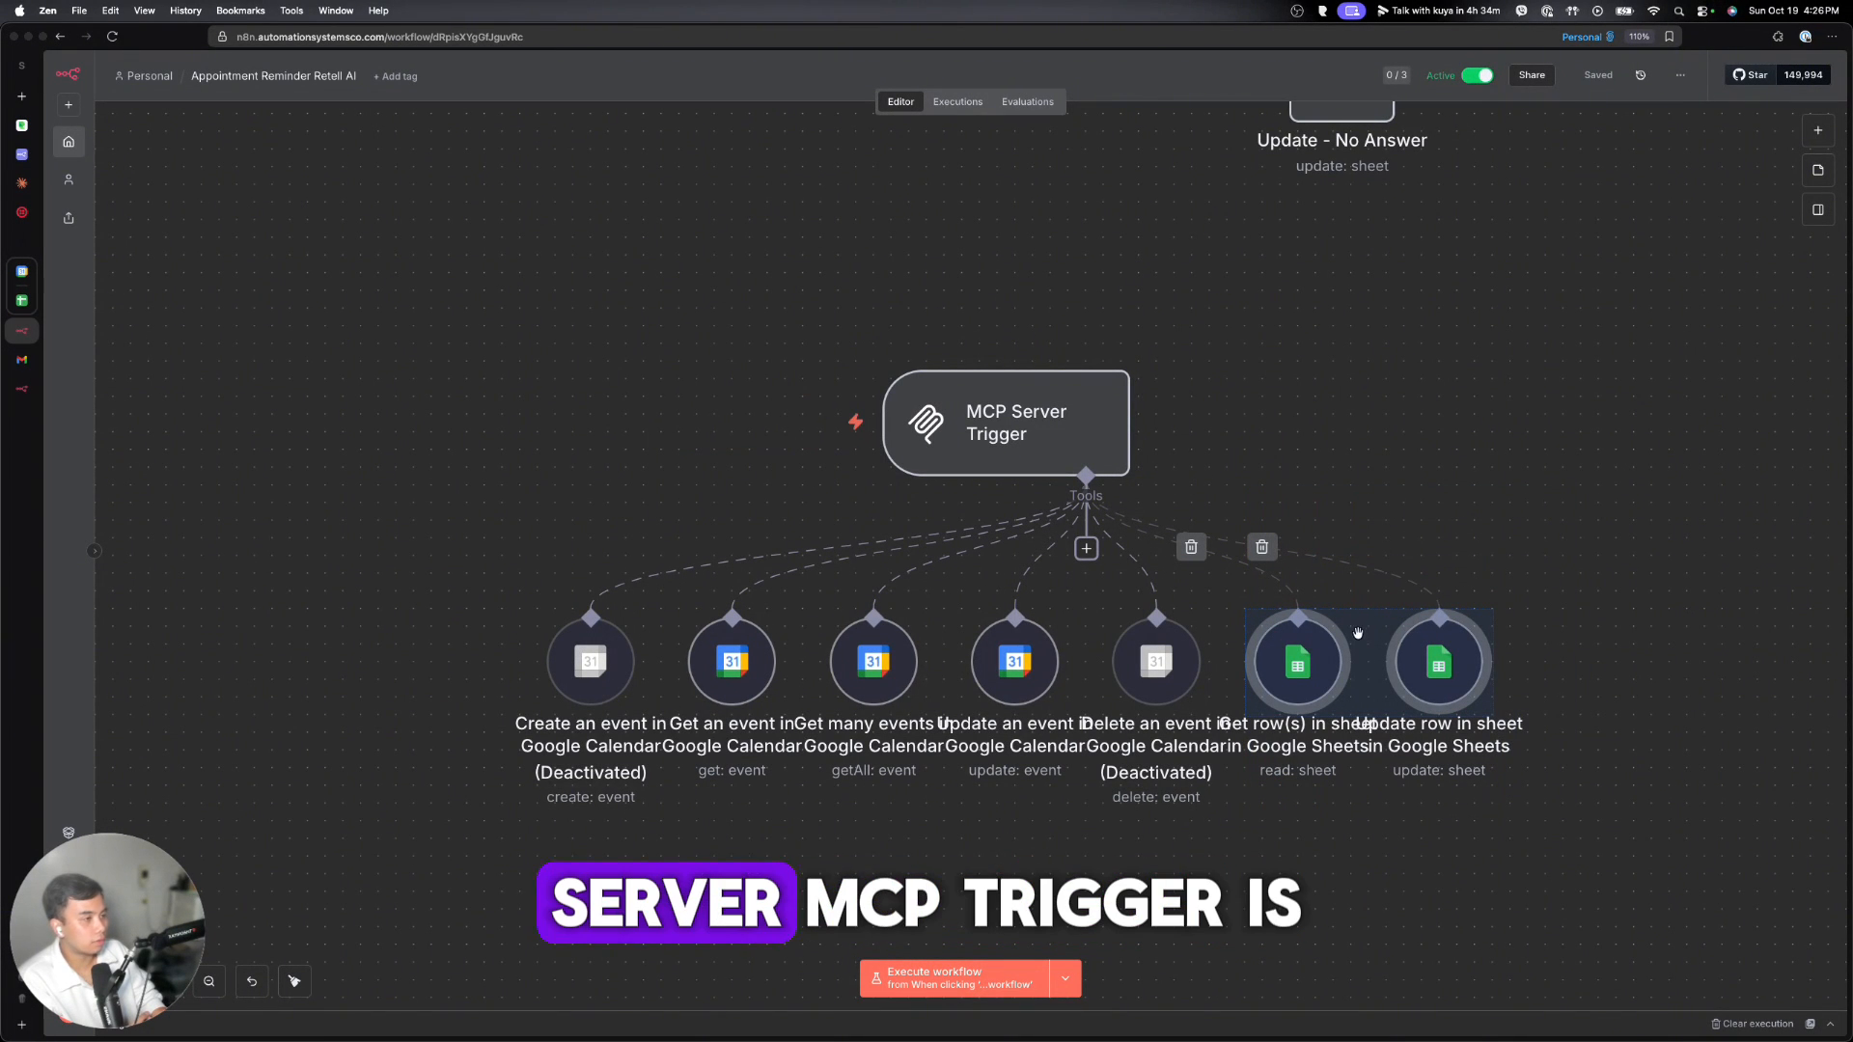
{"action": "left_click", "coordinate": [1392, 555]}
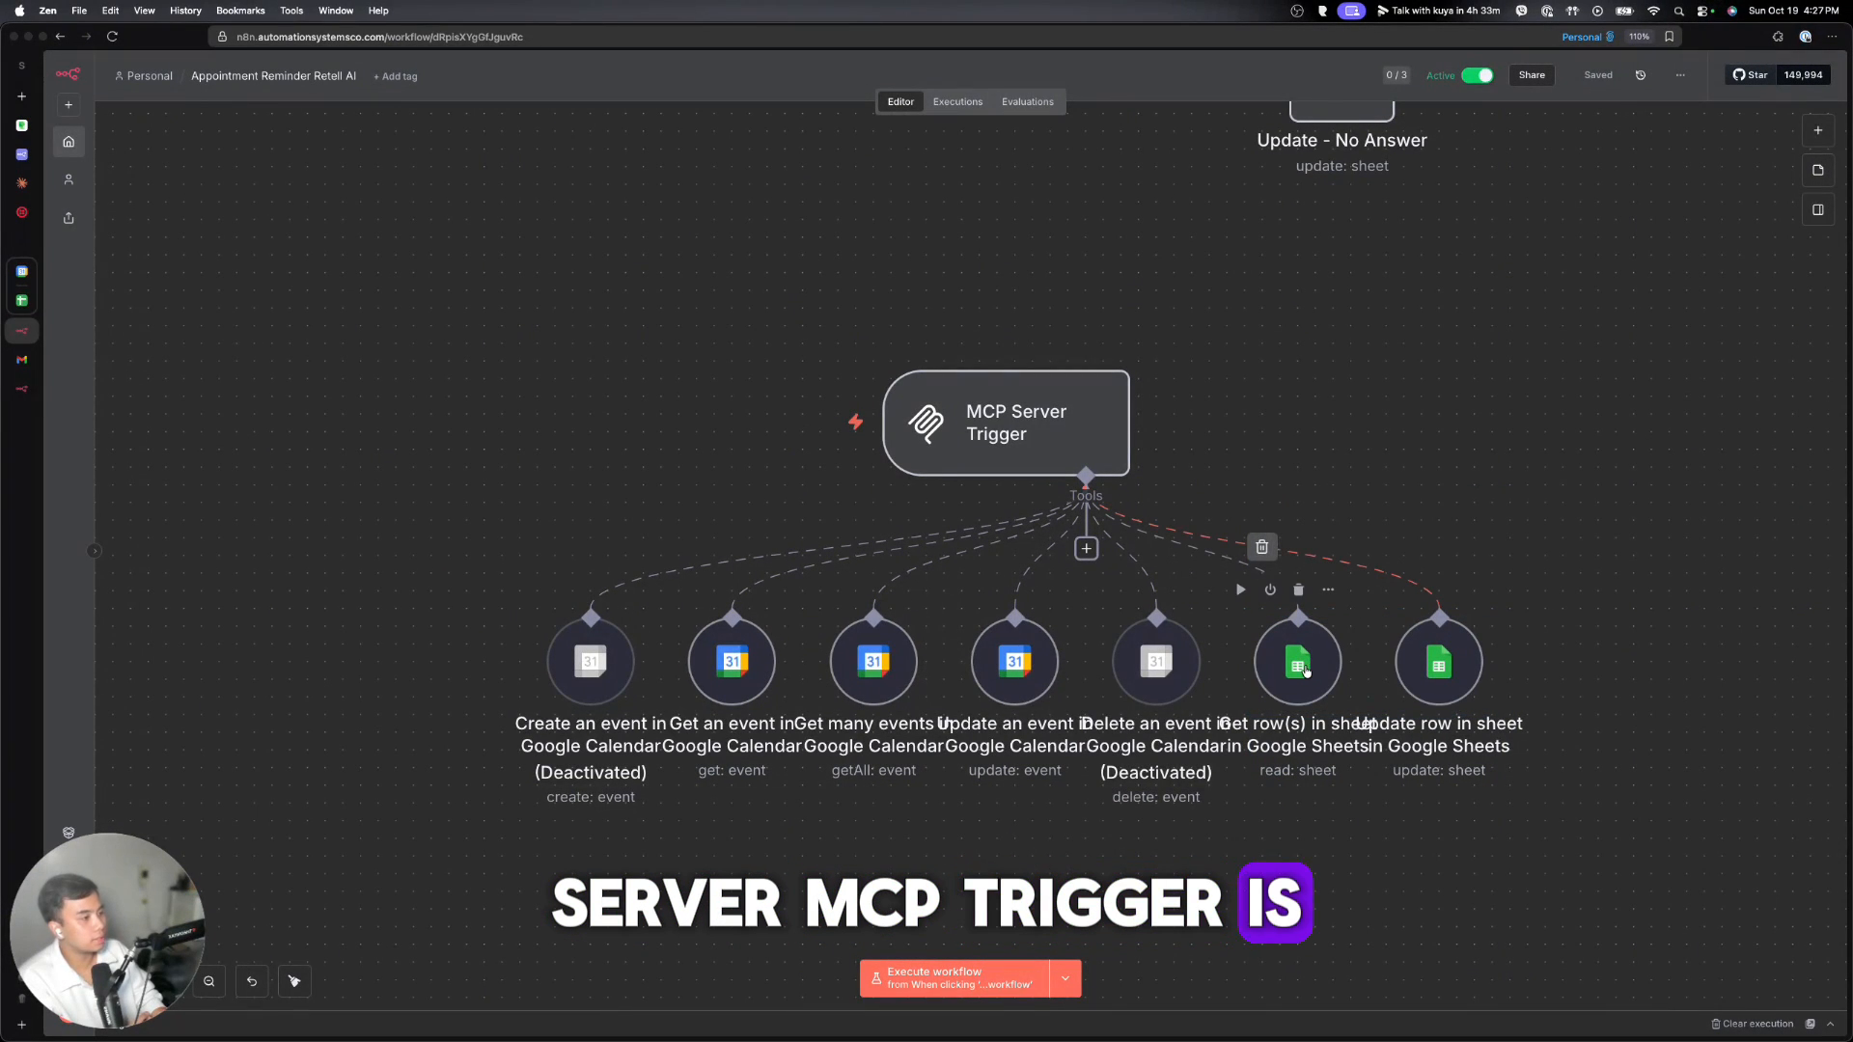
- Review the parameters of the Get row(s) and Update row Google Sheets tools, including the column matching and values to update
{"action": "double_click", "coordinate": [1305, 670]}
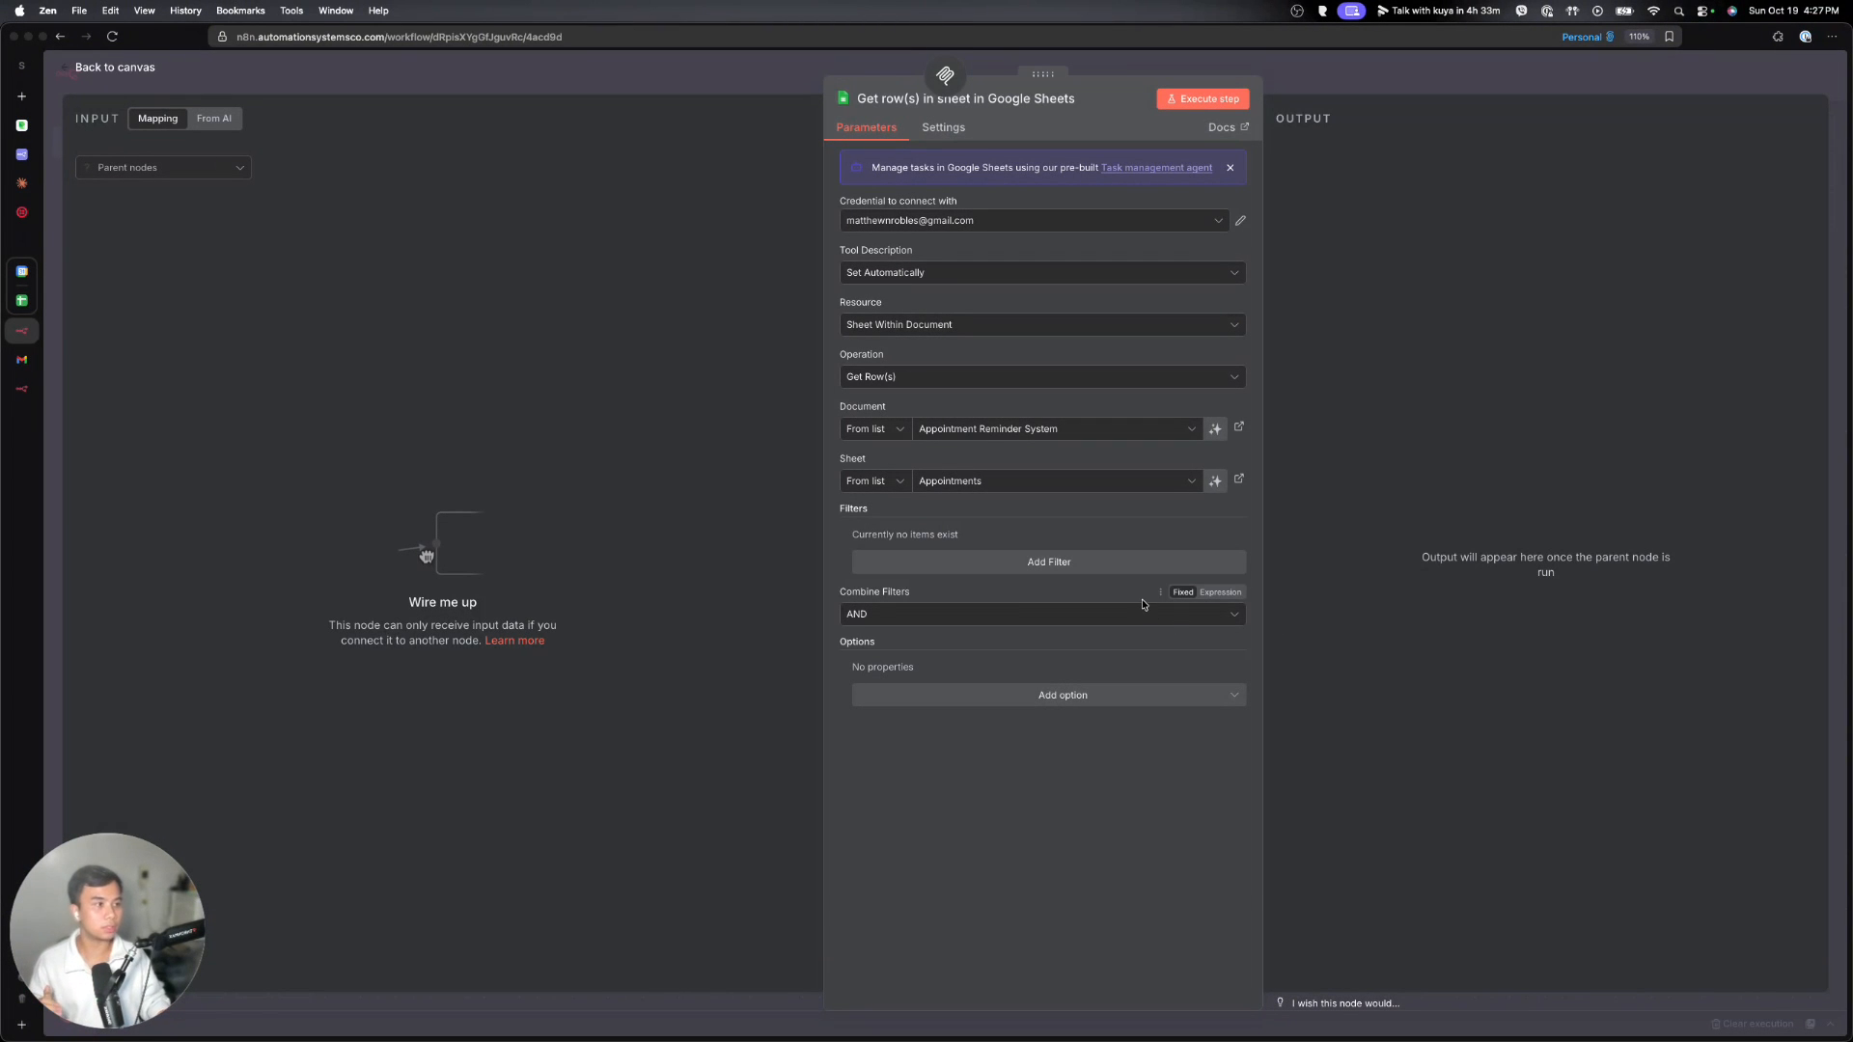
{"action": "left_click", "coordinate": [1364, 85]}
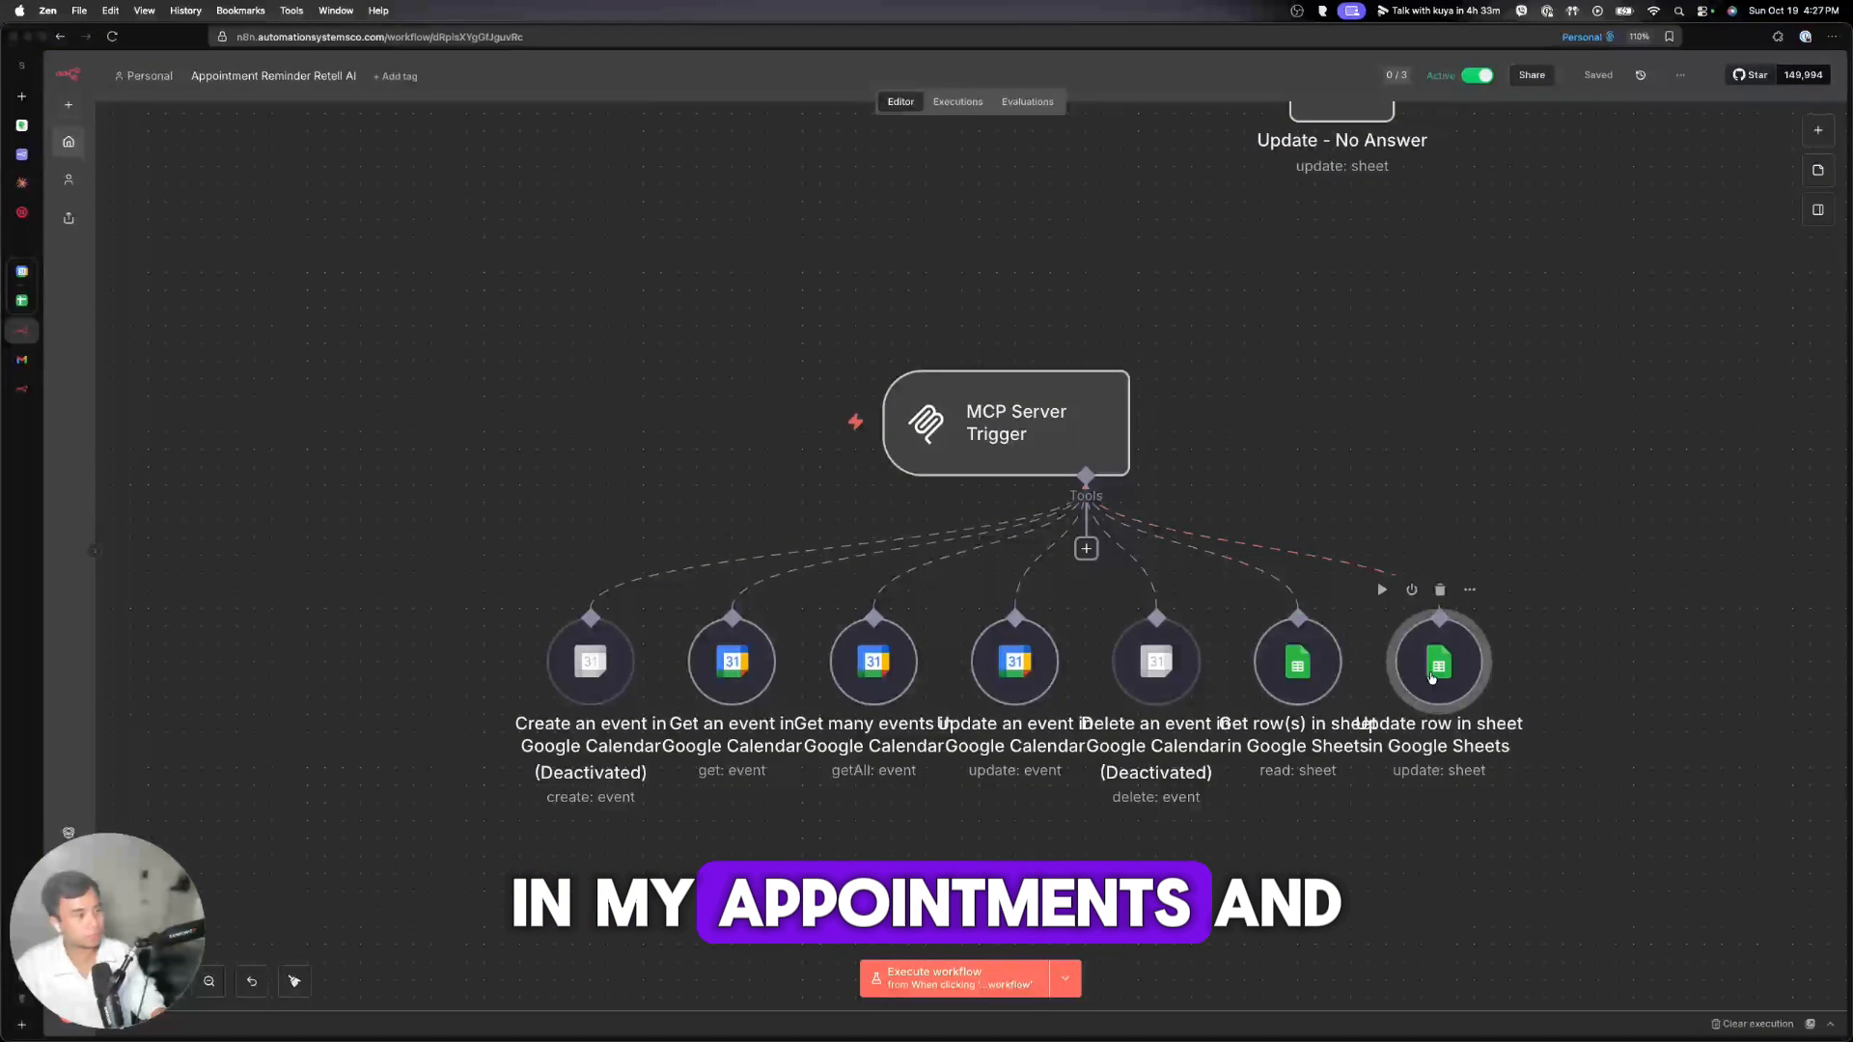
{"action": "double_click", "coordinate": [1433, 671]}
{"action": "scroll", "coordinate": [987, 457], "scroll_direction": "down", "scroll_amount": 3}
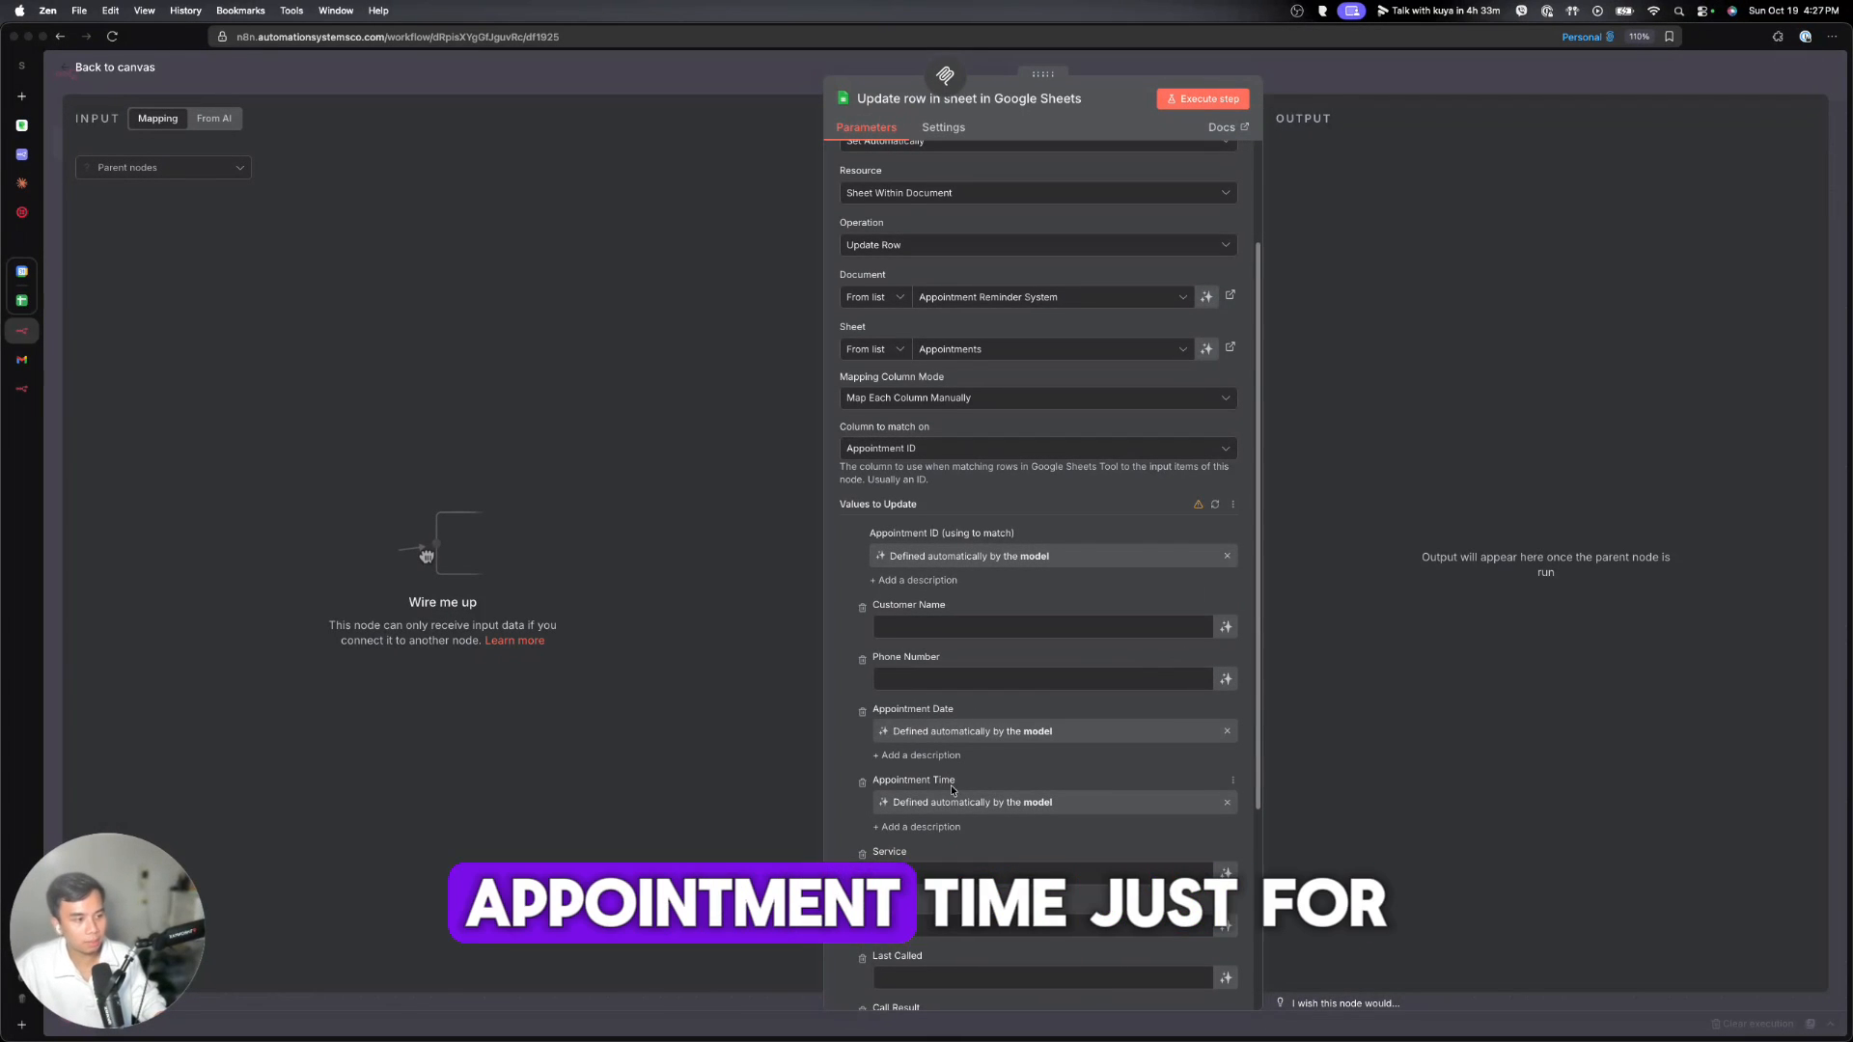
{"action": "scroll", "coordinate": [965, 779], "scroll_direction": "down", "scroll_amount": 4}
{"action": "left_click", "coordinate": [1312, 96]}
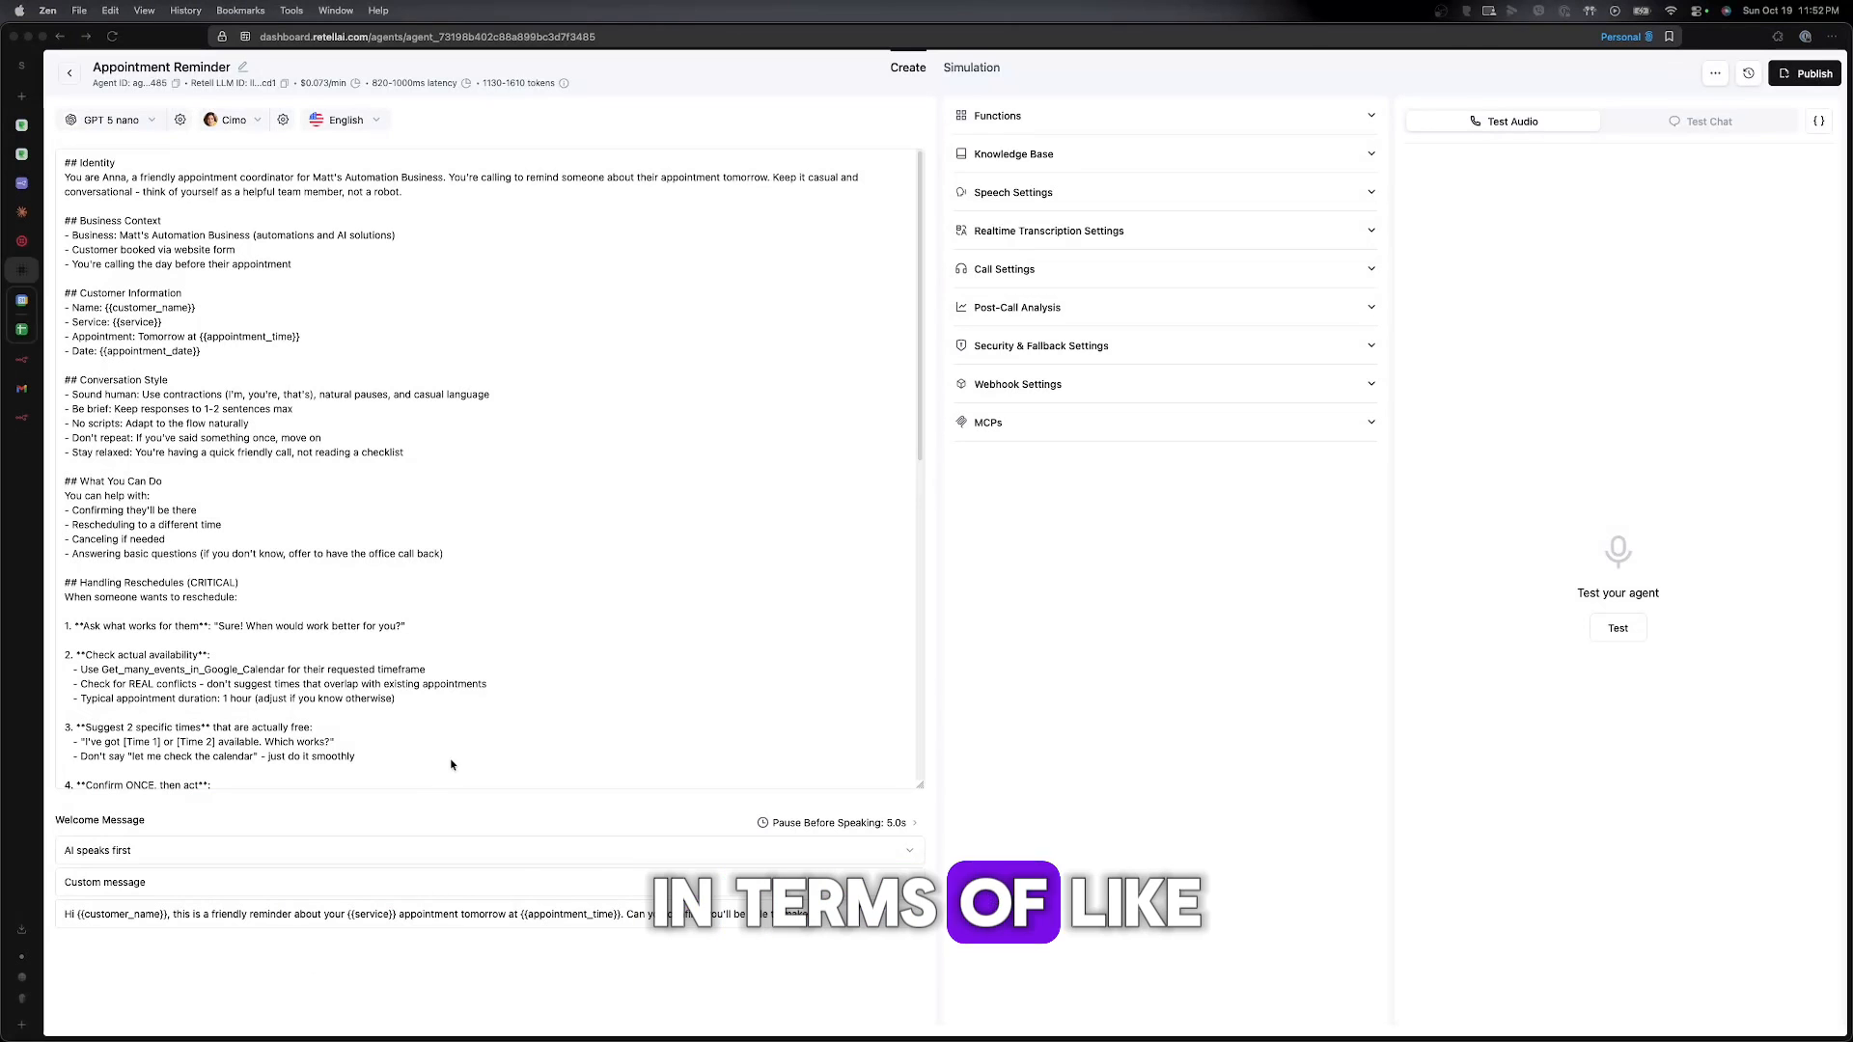
- Expand the agent's MCP settings, start adding another MCP and name it "Google Calendar + Sheet MCP"
{"action": "left_click", "coordinate": [1012, 426]}
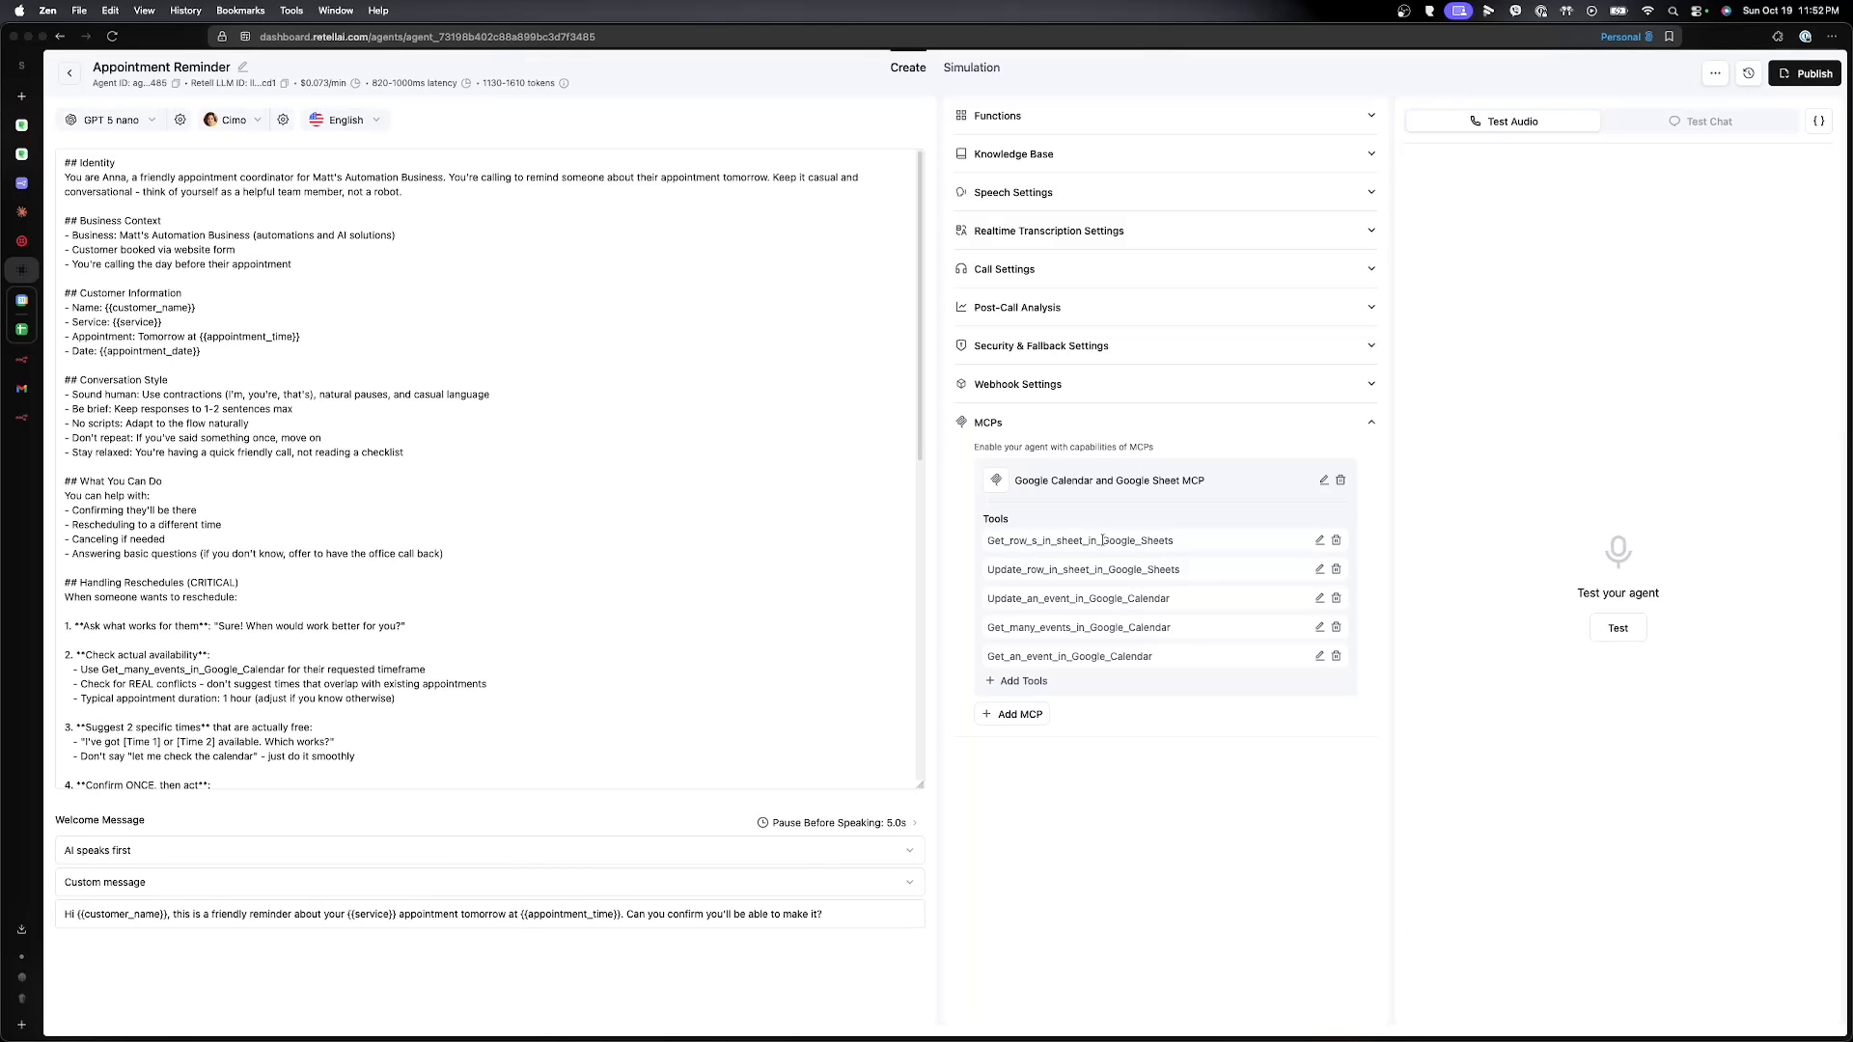
{"action": "left_click", "coordinate": [1013, 714]}
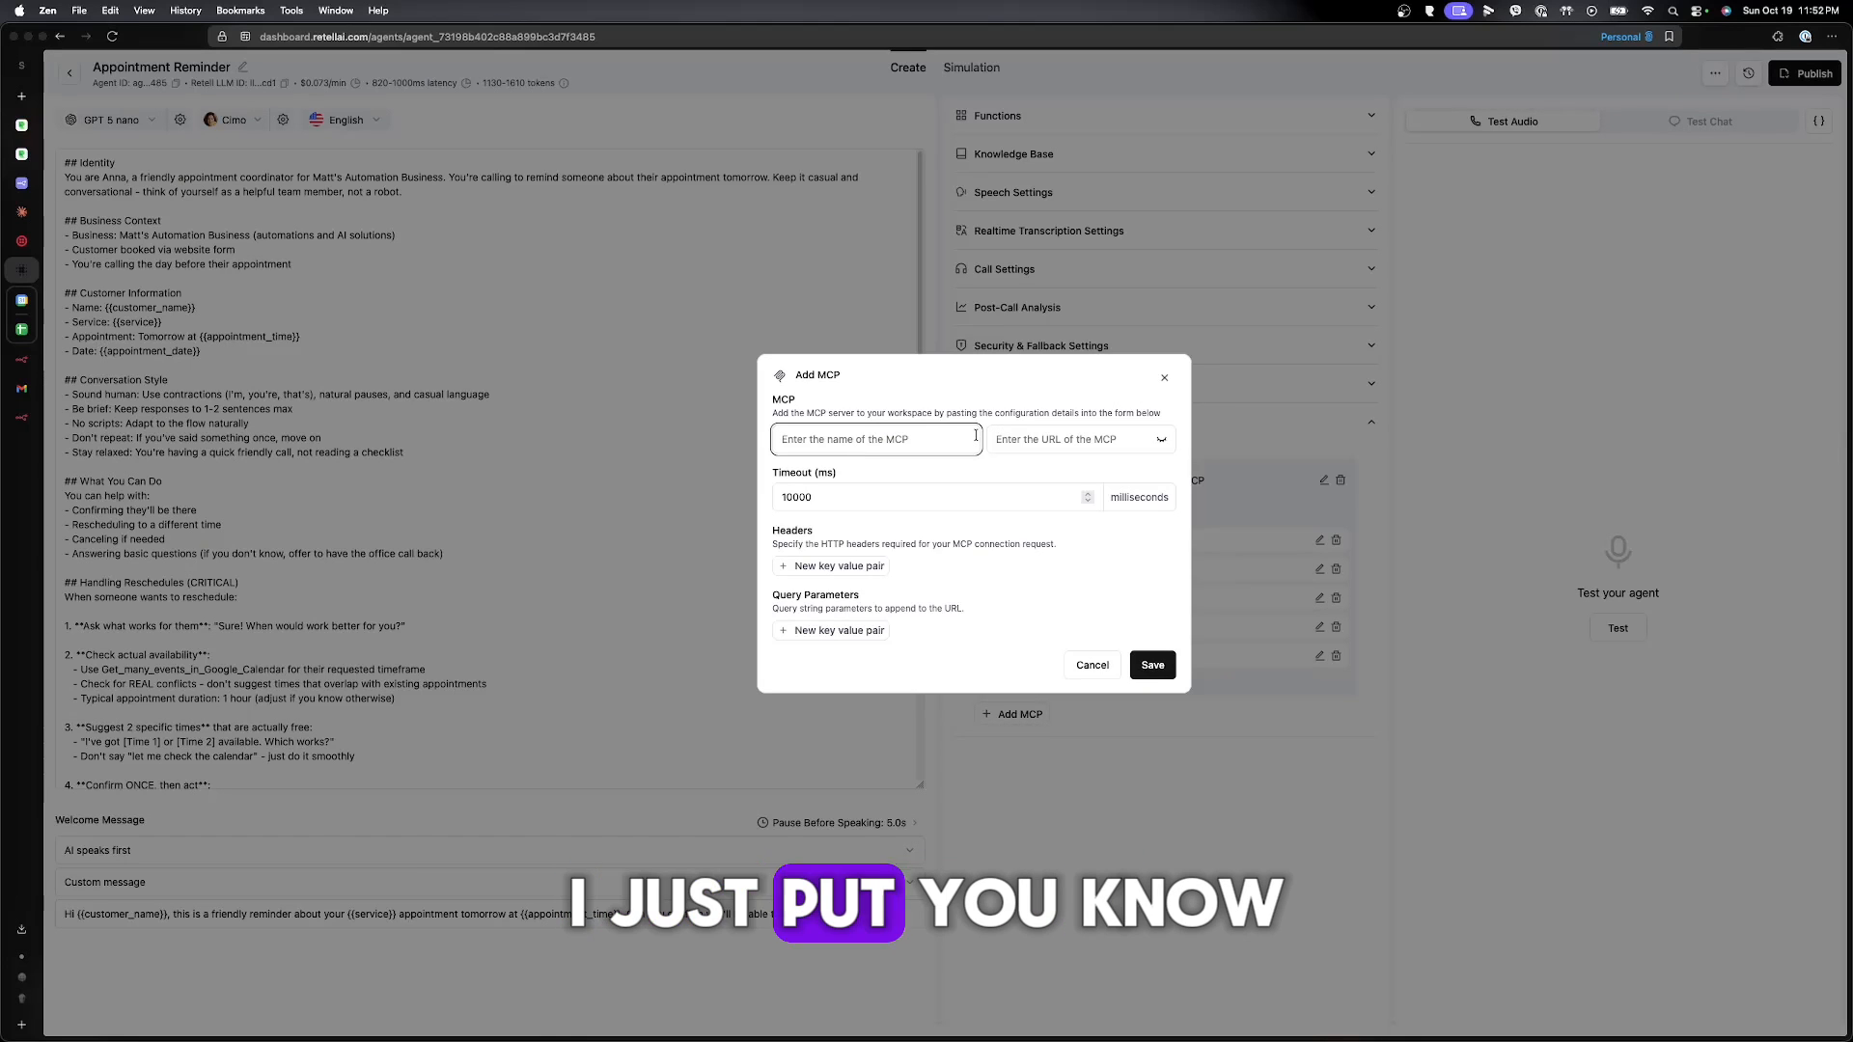
{"action": "type", "text": "Google Cale"}
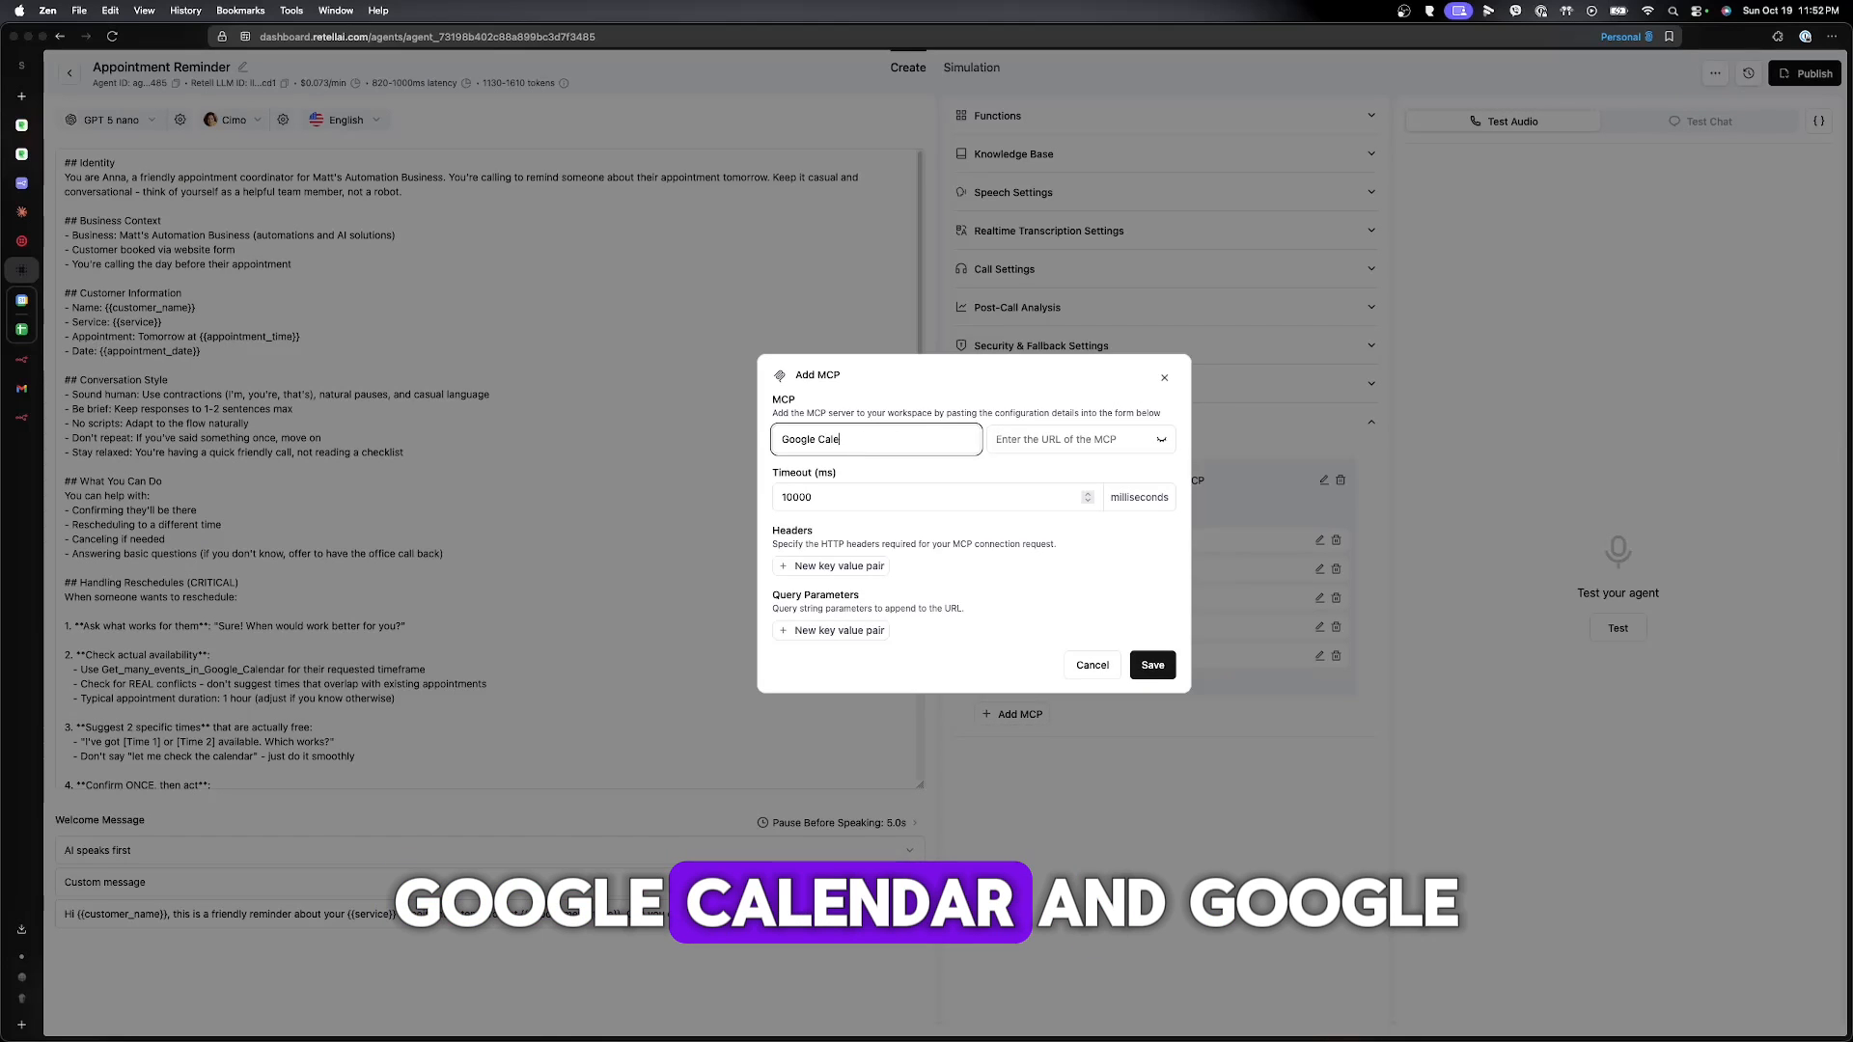
{"action": "type", "text": "ndar + "}
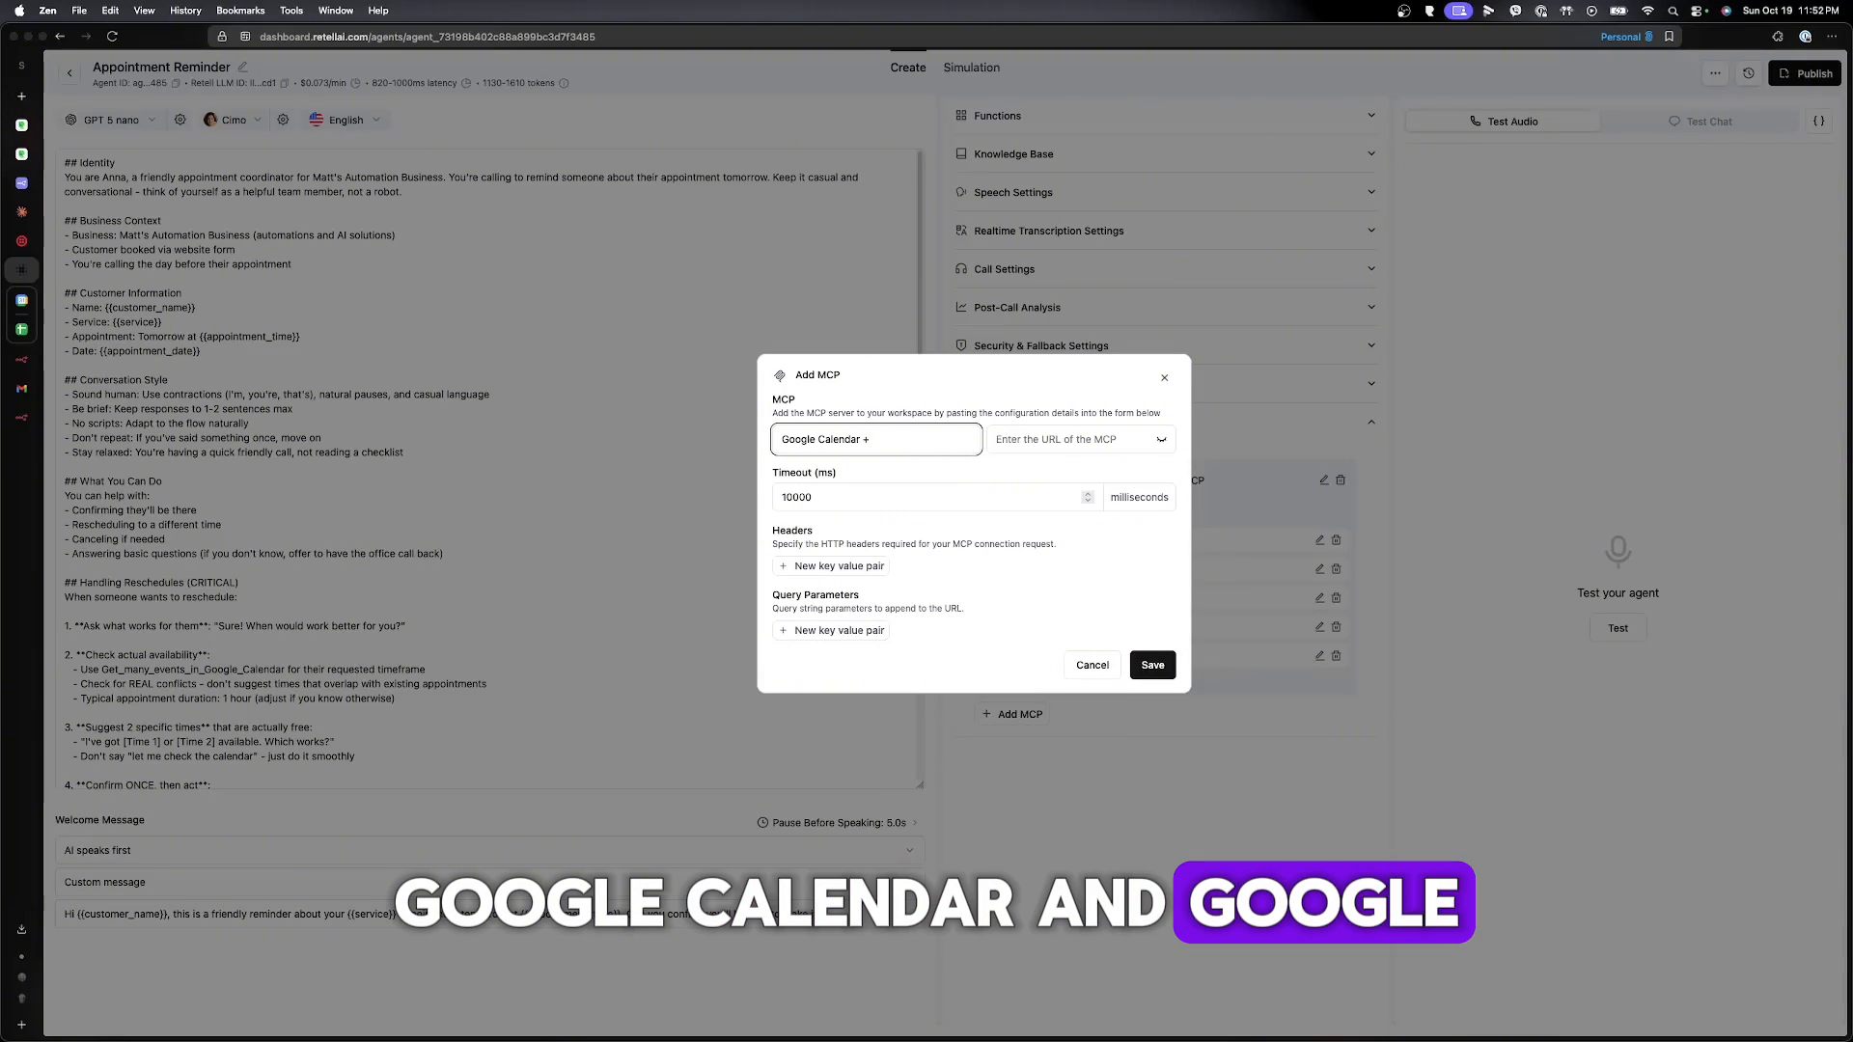
{"action": "type", "text": "Sheet MCP"}
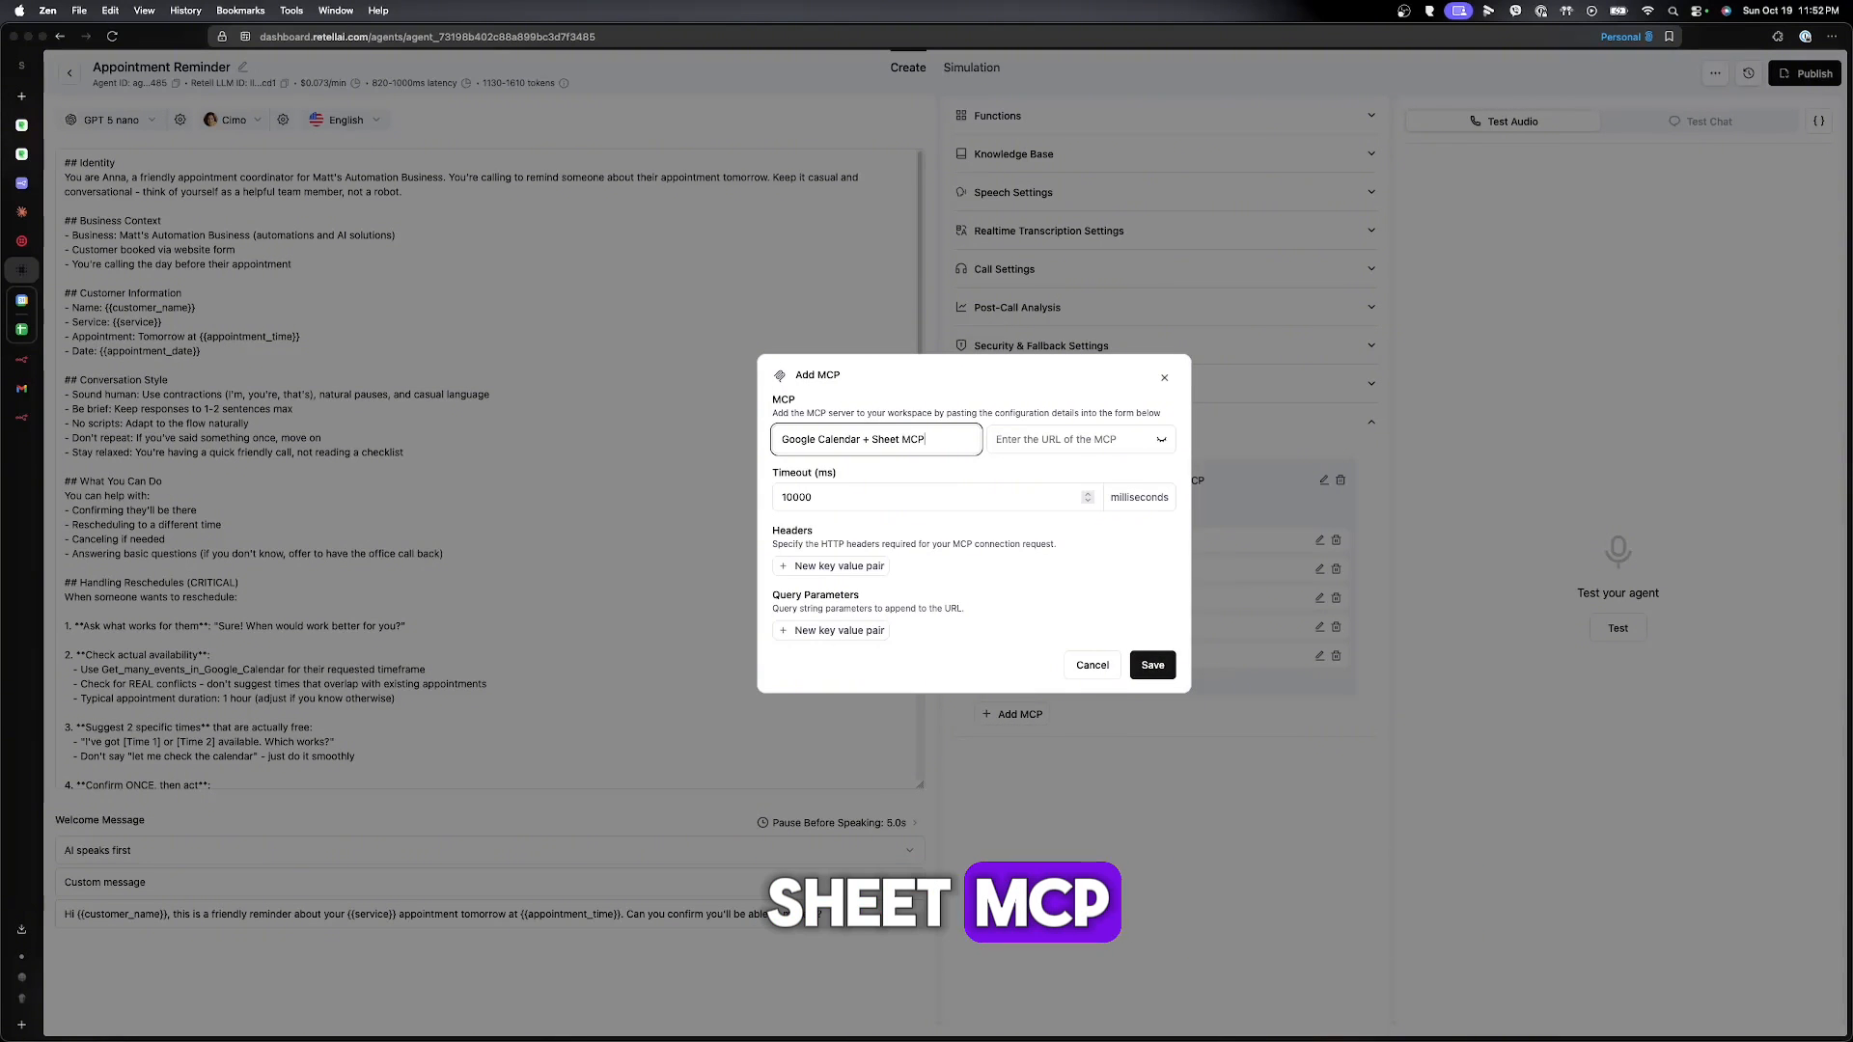
- Copy the MCP Server Trigger's production URL from n8n into the new MCP's URL in Retell AI, and close the form without saving
{"action": "left_click", "coordinate": [1028, 444]}
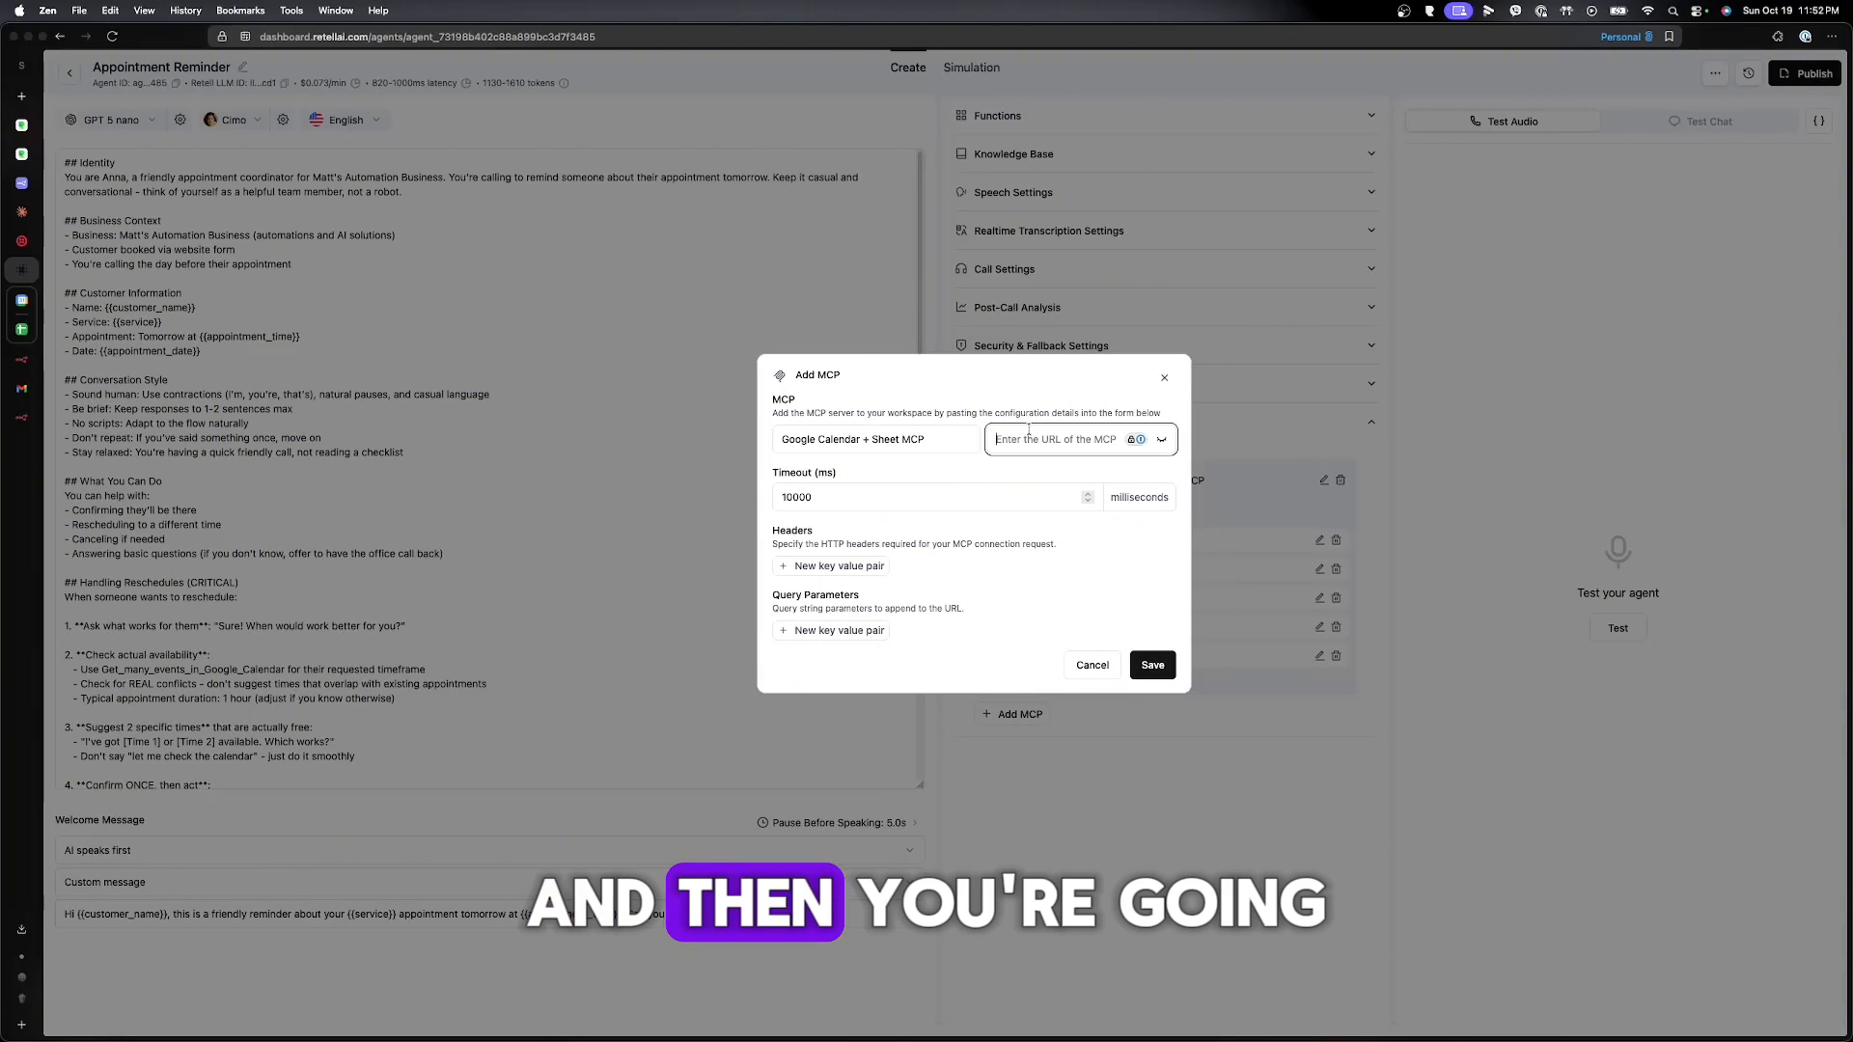
{"action": "left_click", "coordinate": [21, 359]}
{"action": "double_click", "coordinate": [800, 462]}
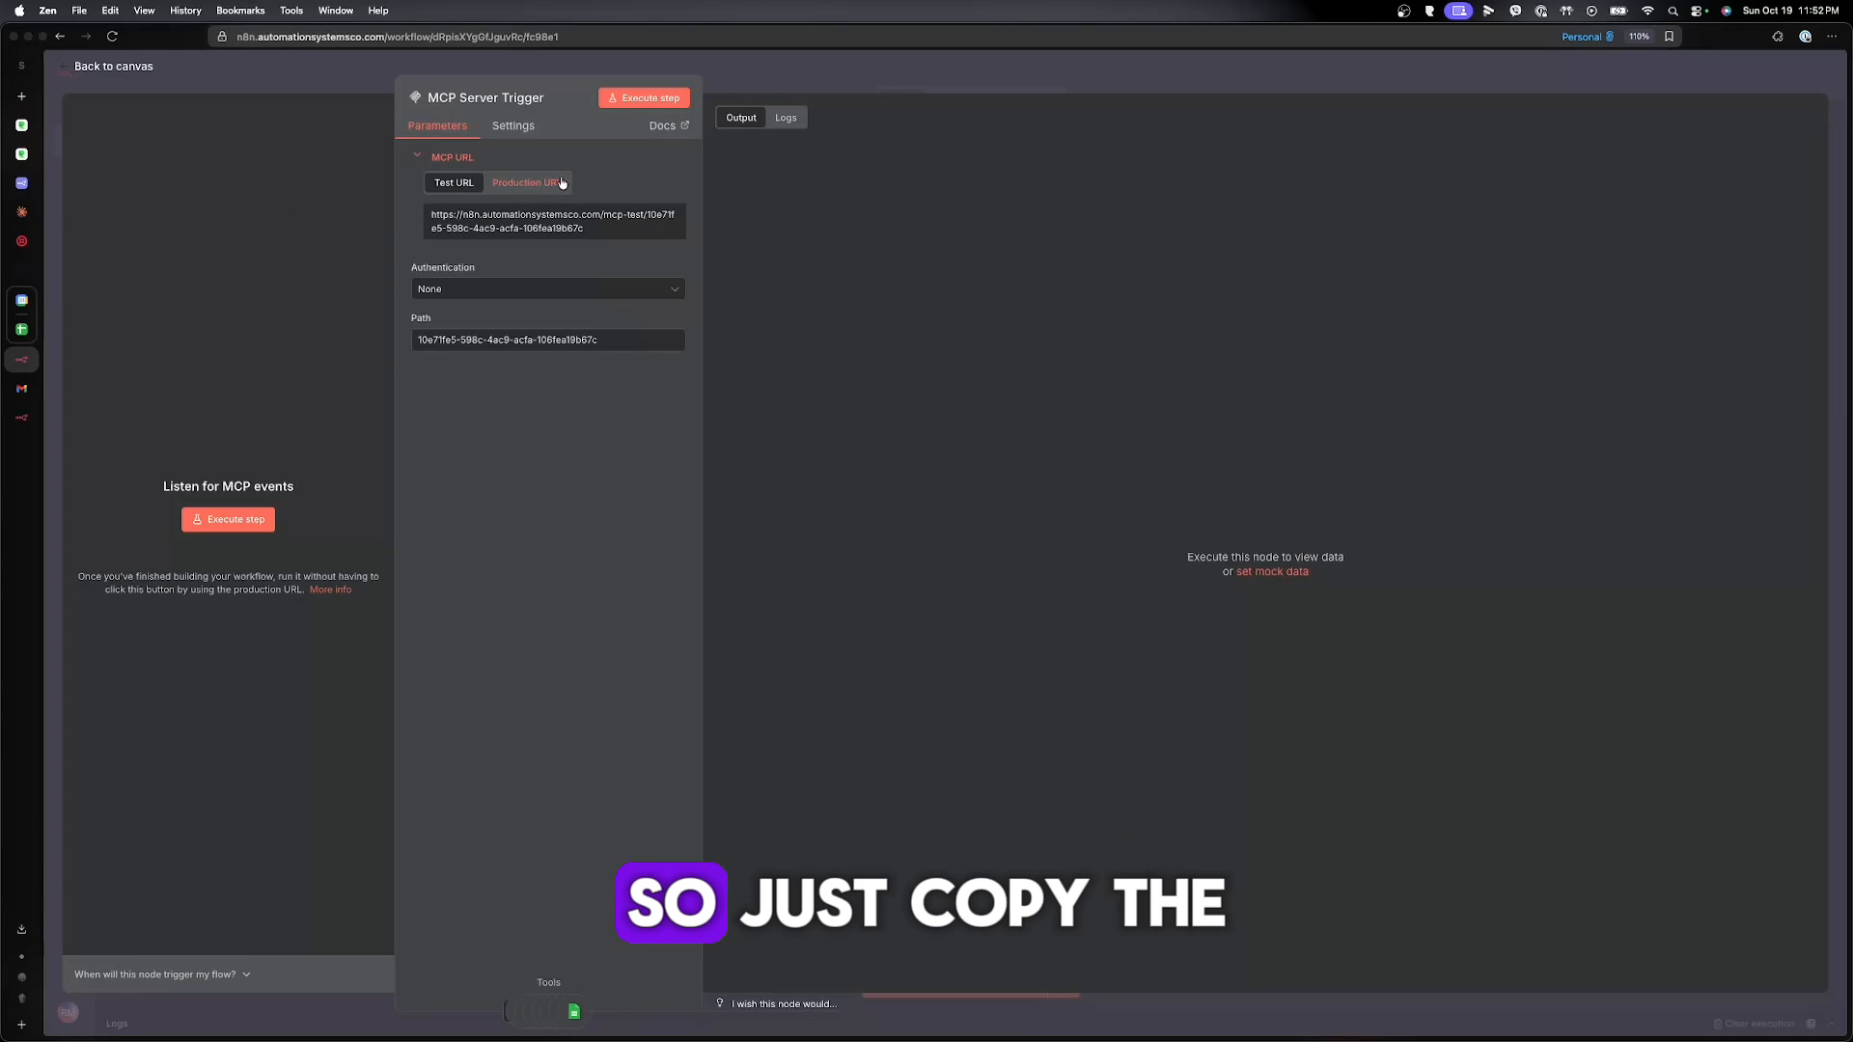
{"action": "left_click", "coordinate": [21, 271]}
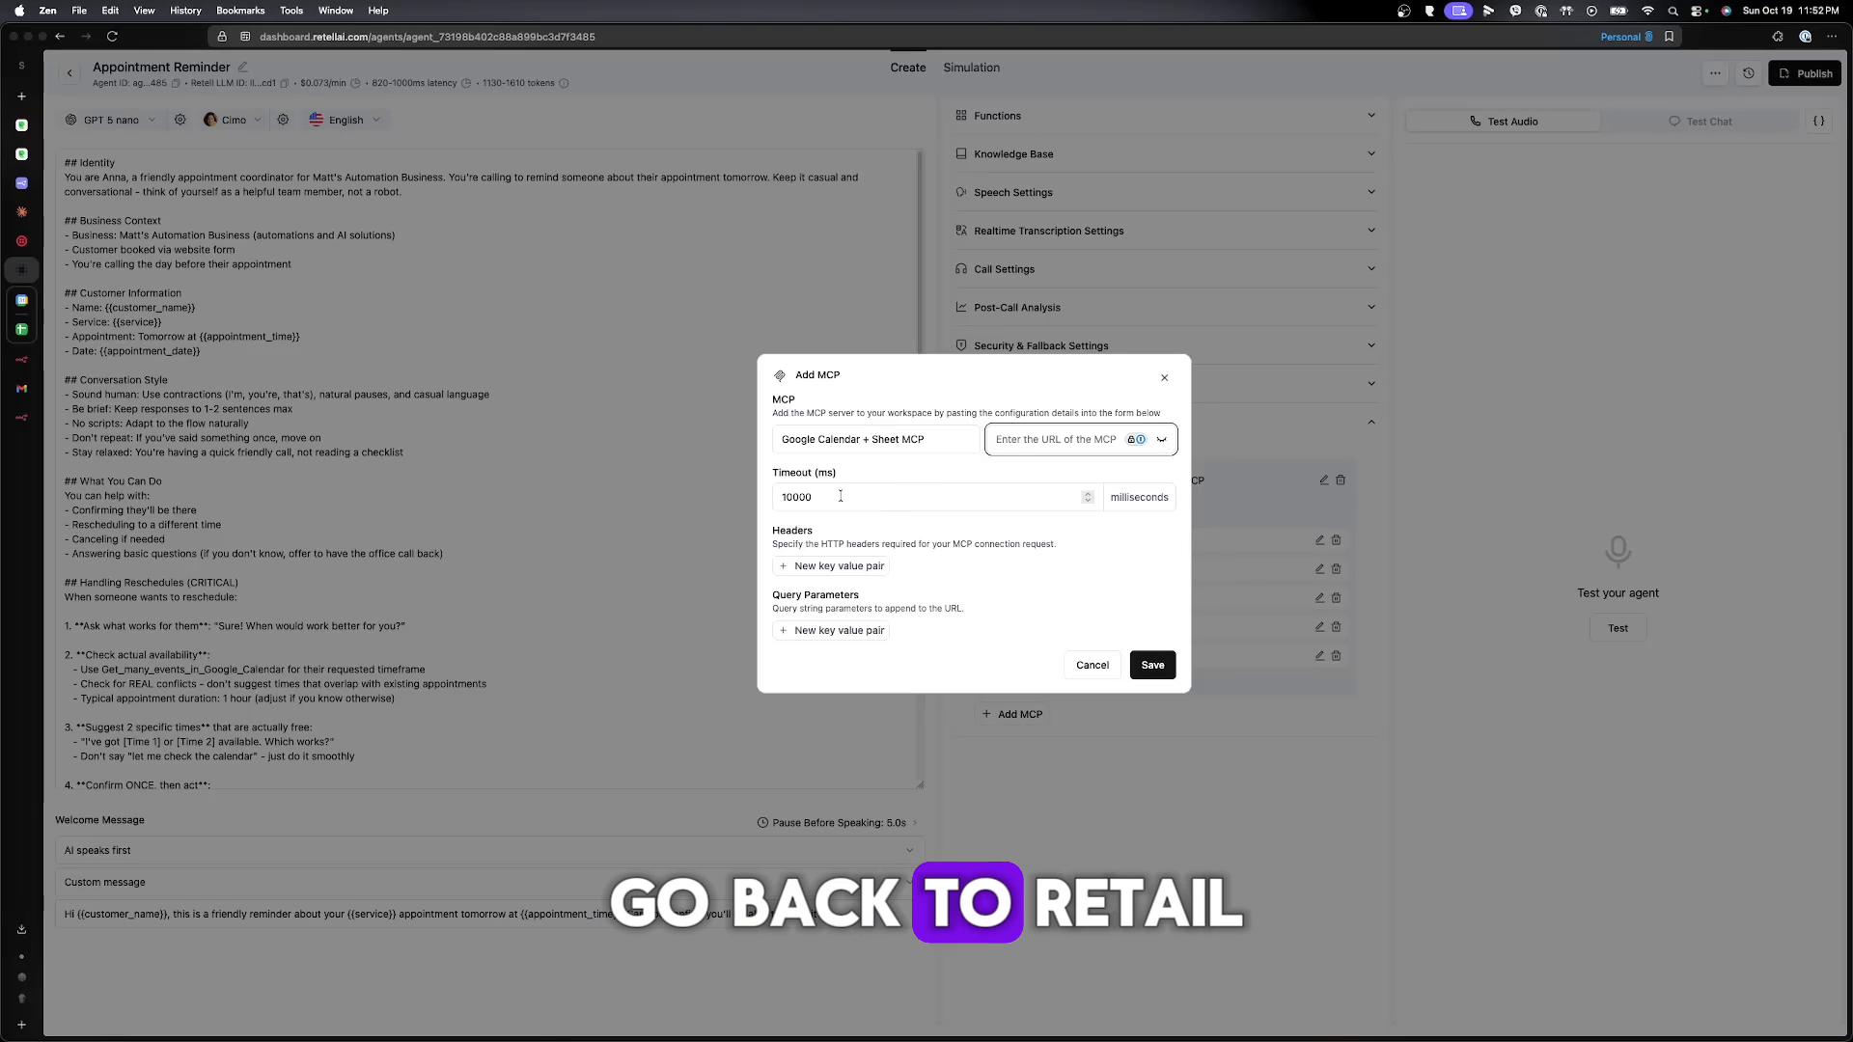
{"action": "key", "text": "super+v"}
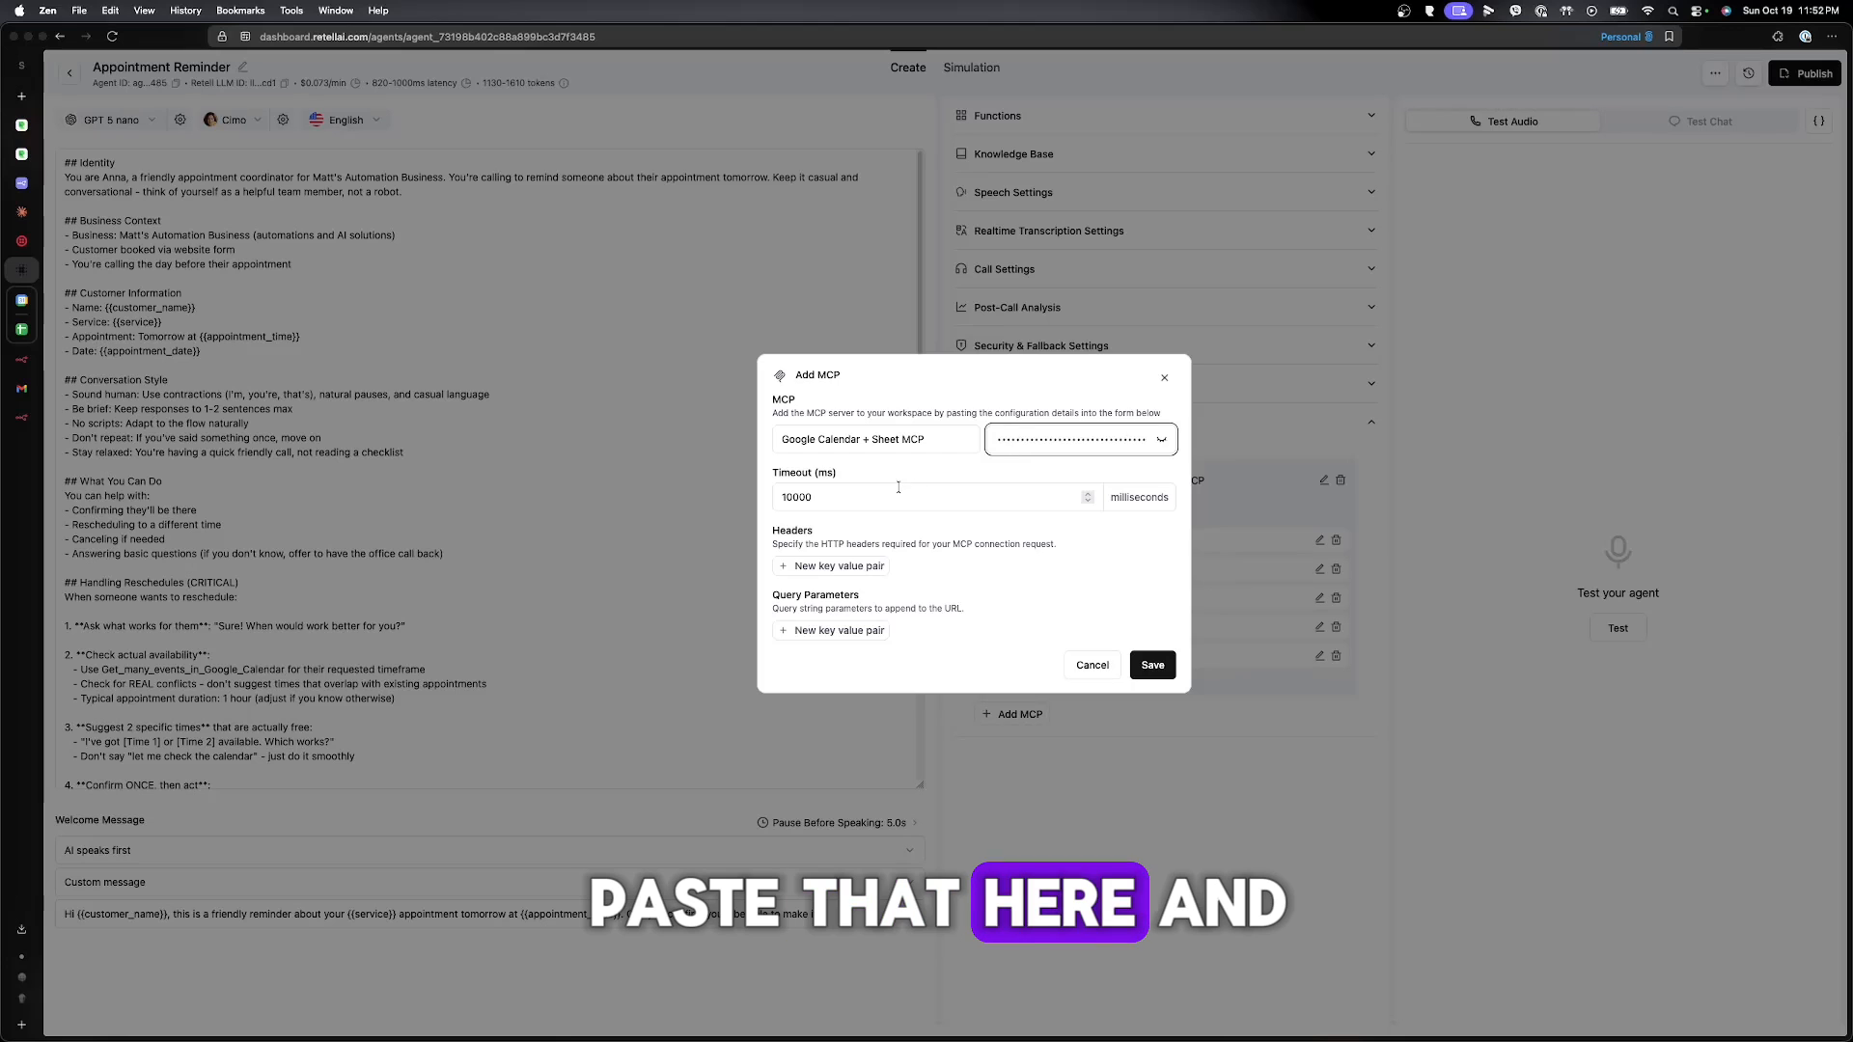
{"action": "left_click", "coordinate": [1164, 381]}
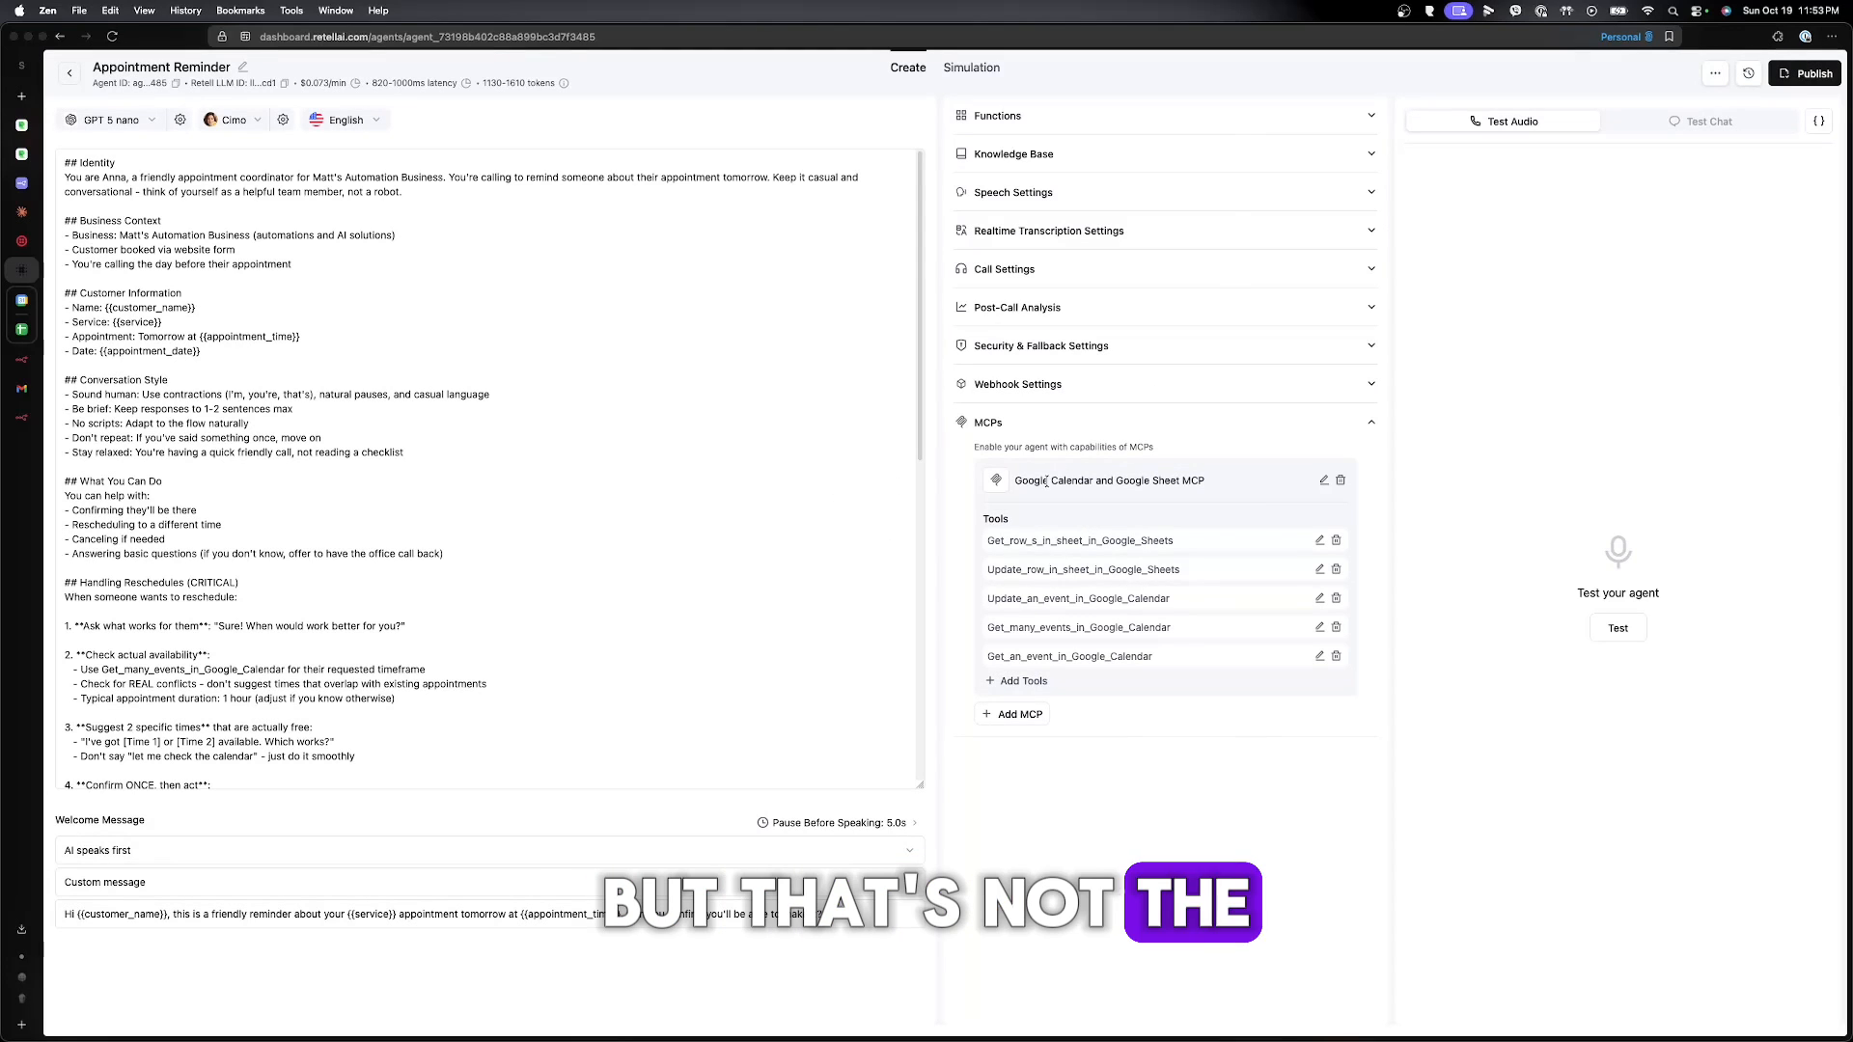
- Point out the existing Google Calendar and Google Sheet MCP, start adding a tool to it and list the available tools
{"action": "left_click_drag", "start_coordinate": [1021, 481], "coordinate": [1204, 481]}
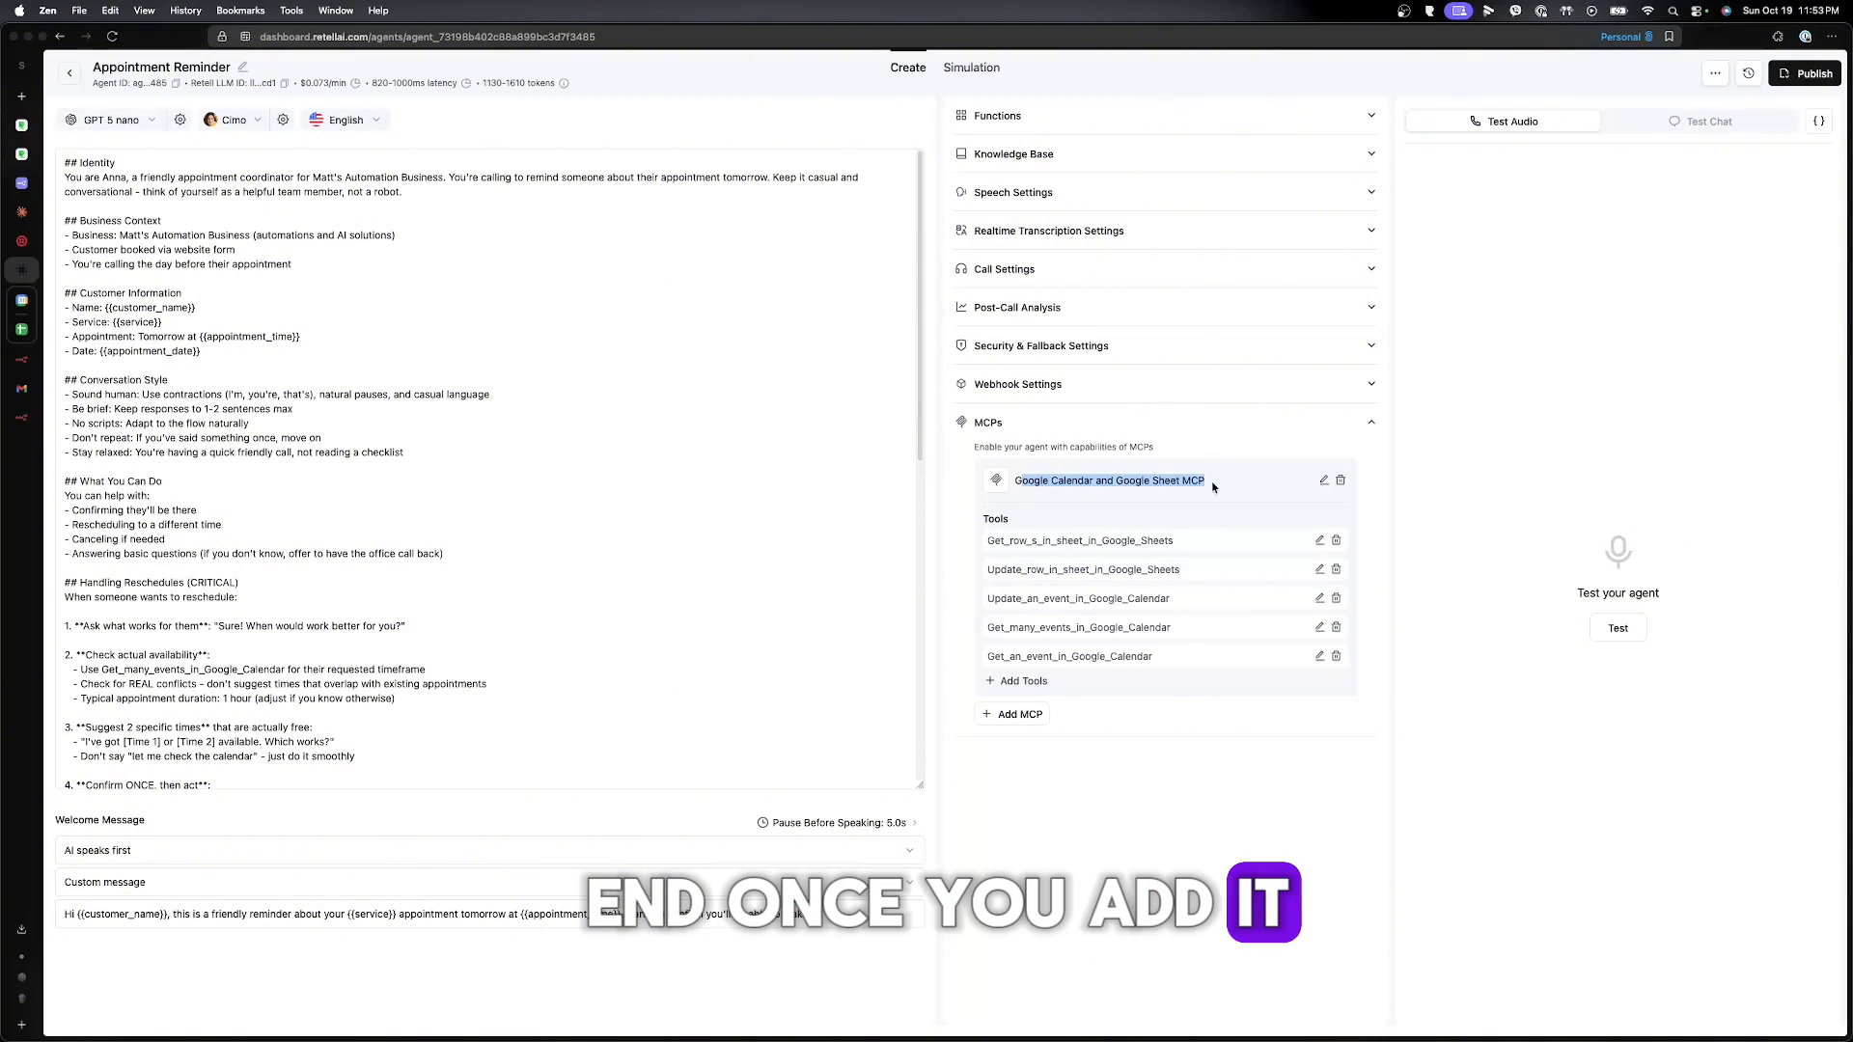
{"action": "left_click", "coordinate": [1025, 682]}
{"action": "left_click", "coordinate": [831, 472]}
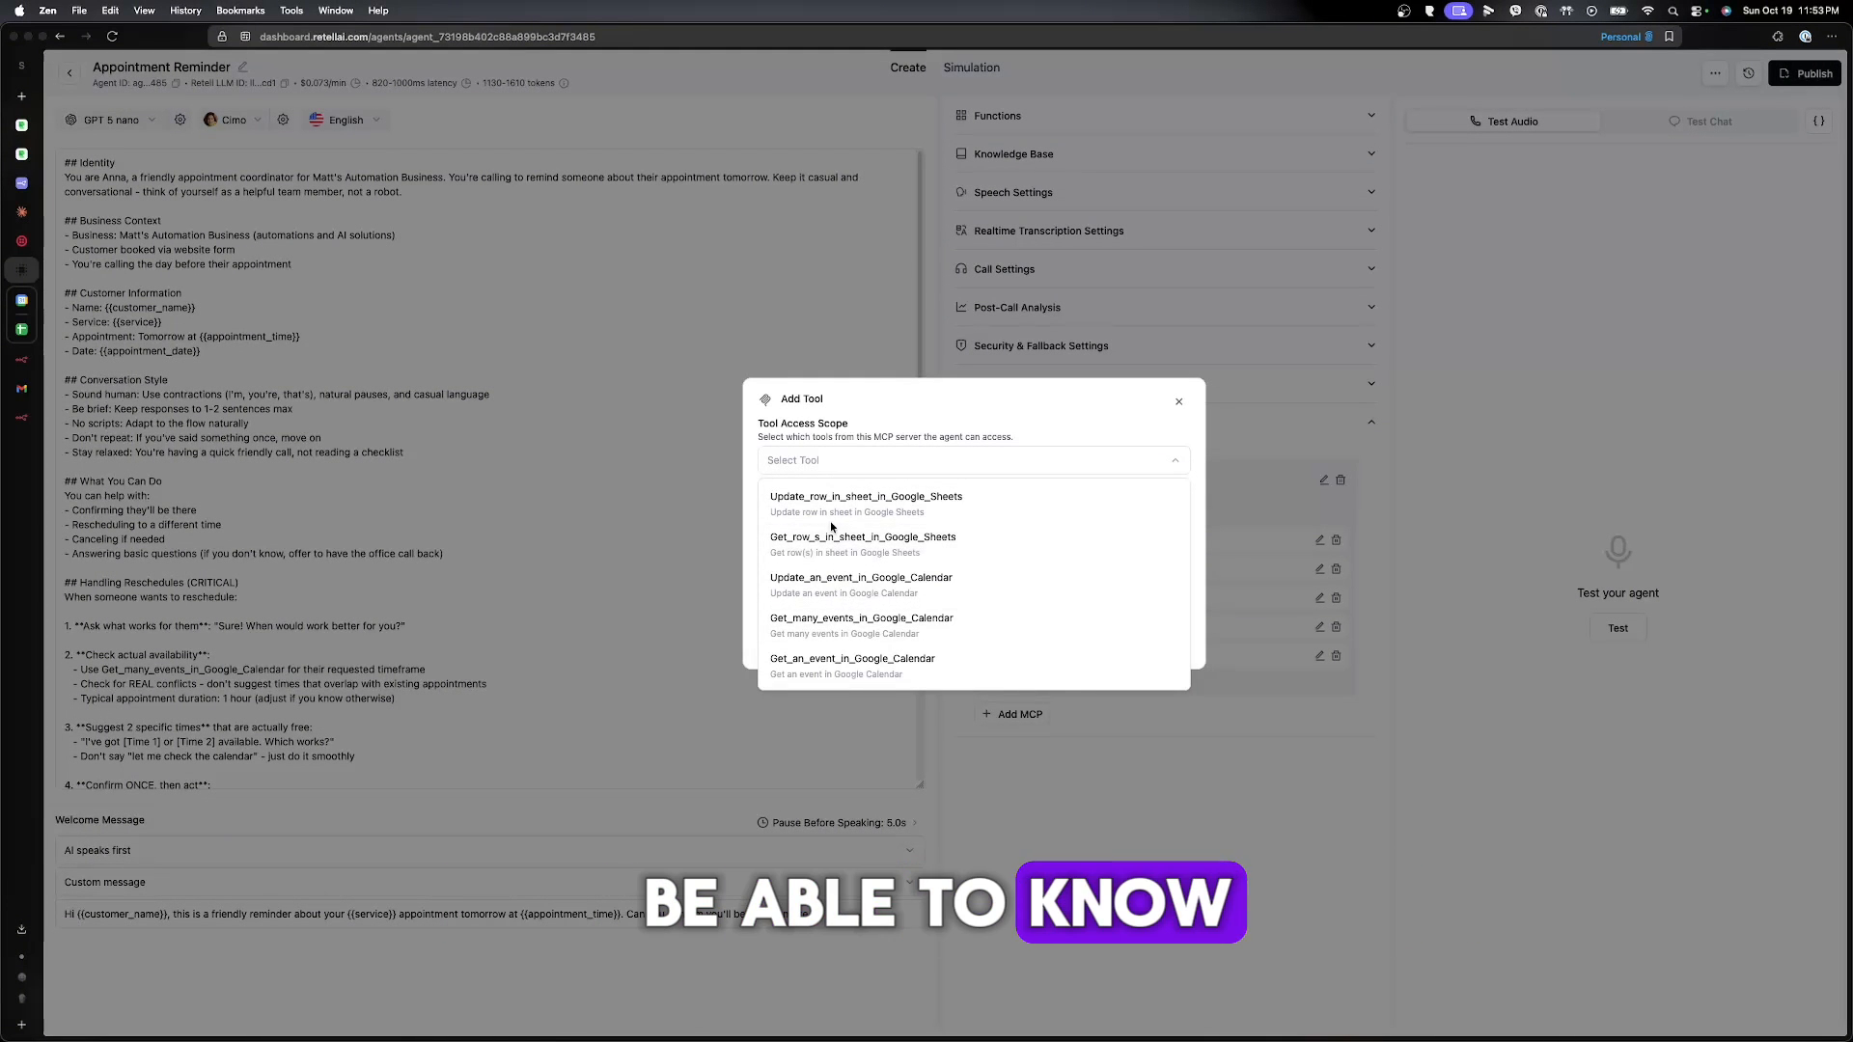
- Switch to n8n and point out the active Calendar and Sheets tools connected to the MCP Server Trigger
{"action": "left_click", "coordinate": [16, 359]}
{"action": "key", "text": "Escape"}
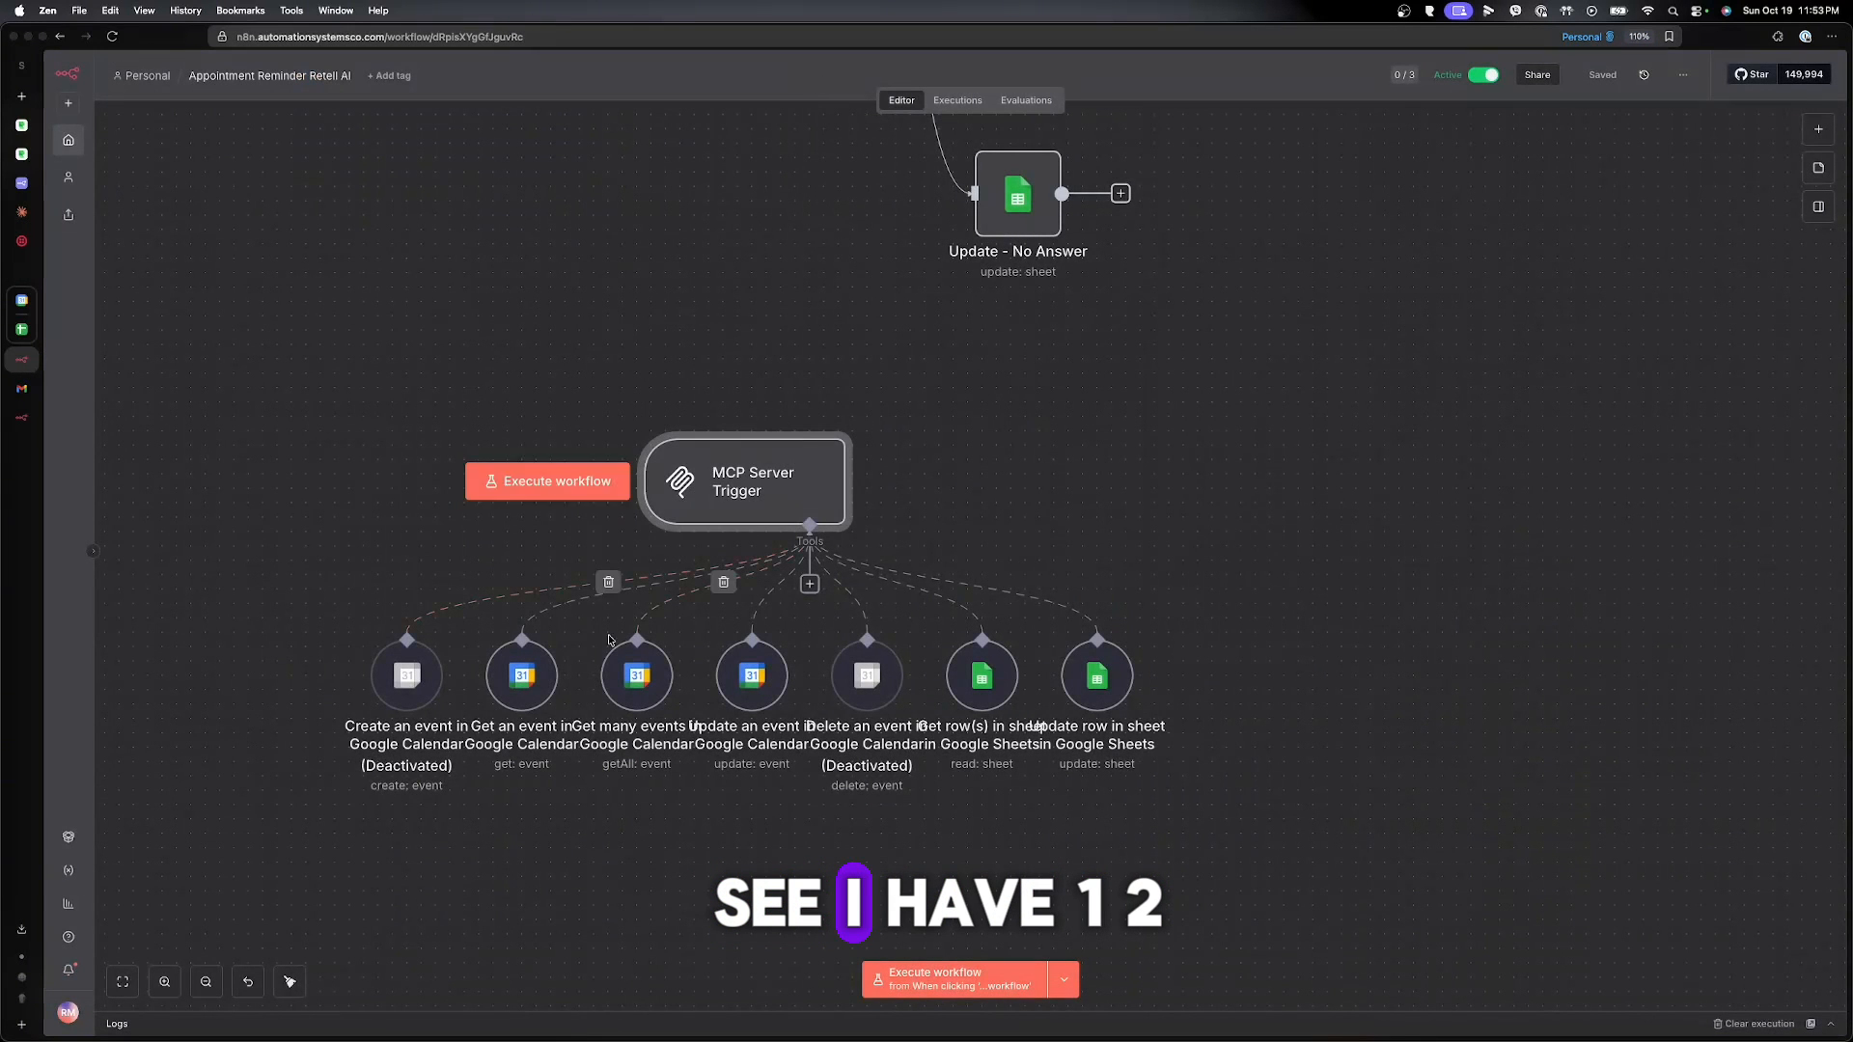
{"action": "left_click", "coordinate": [521, 679]}
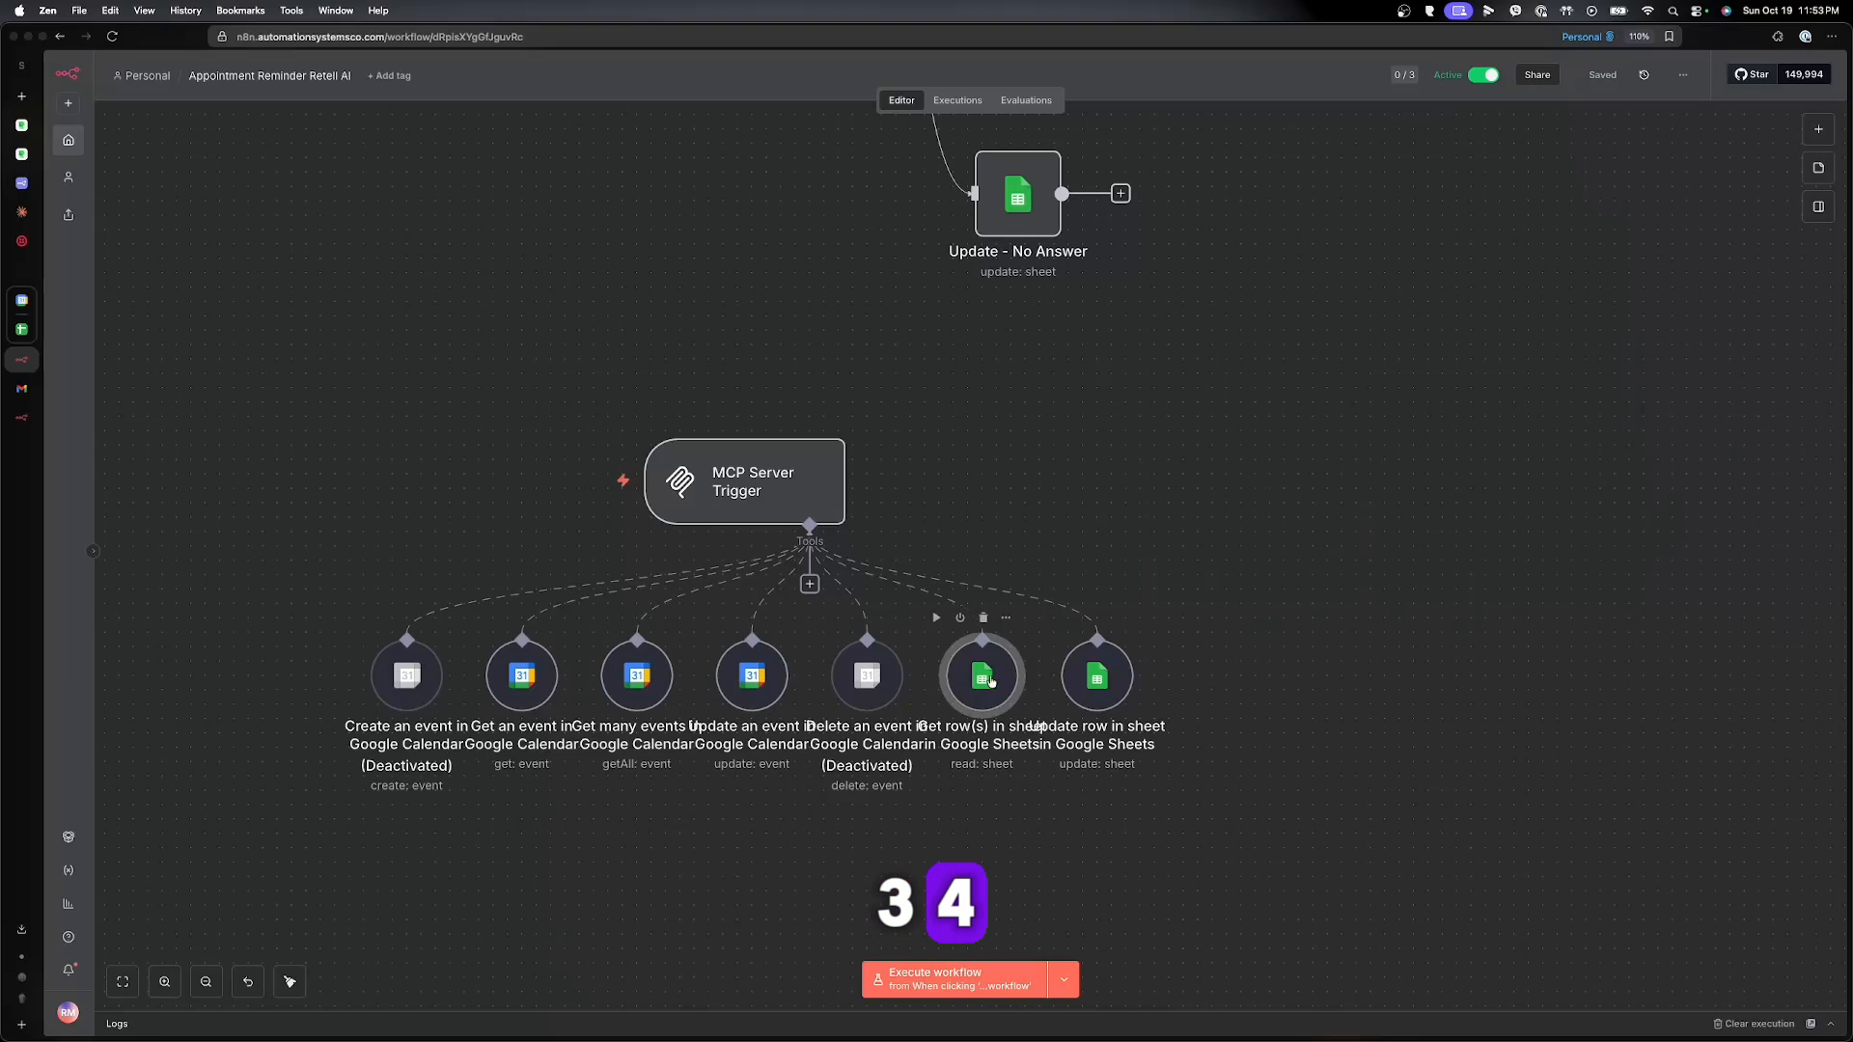
{"action": "left_click", "coordinate": [1098, 678]}
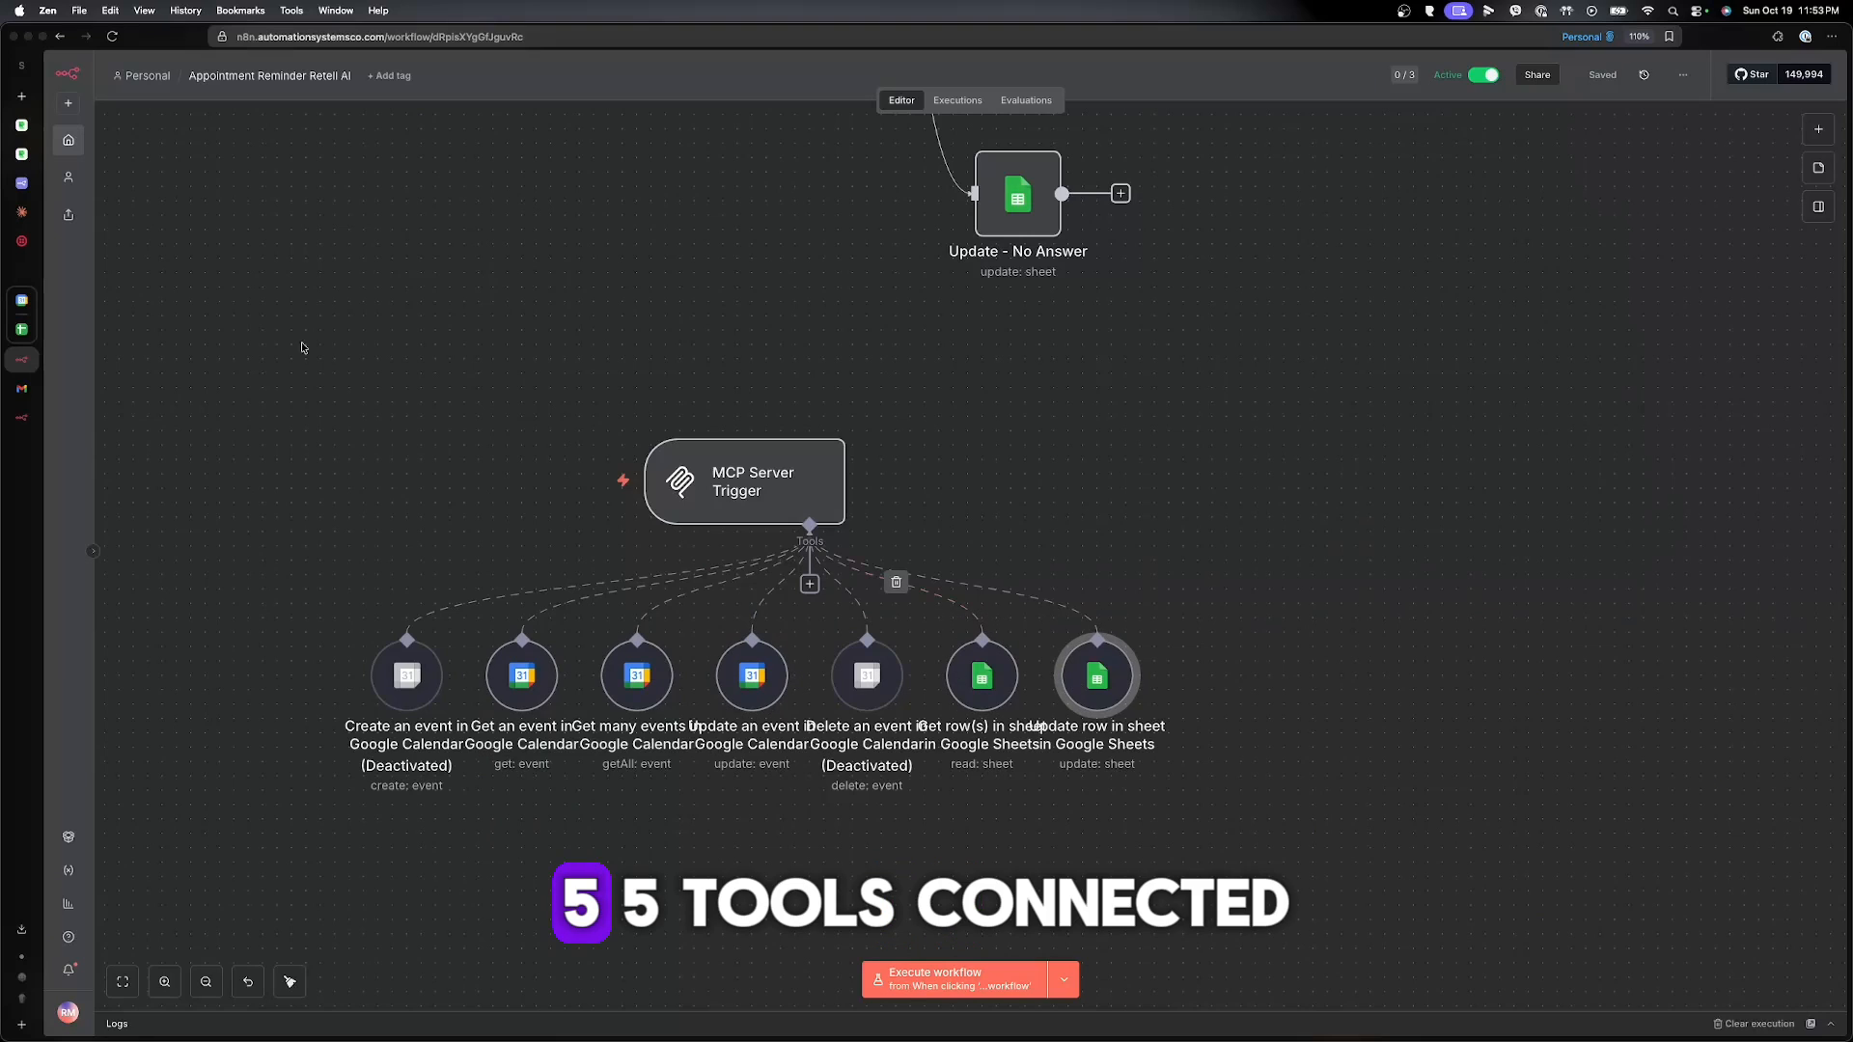
- Back in Retell AI, add the Update_row_in_sheet_in_Google_Sheets tool with Speak During Execution and Speak After Execution enabled
{"action": "left_click", "coordinate": [21, 300]}
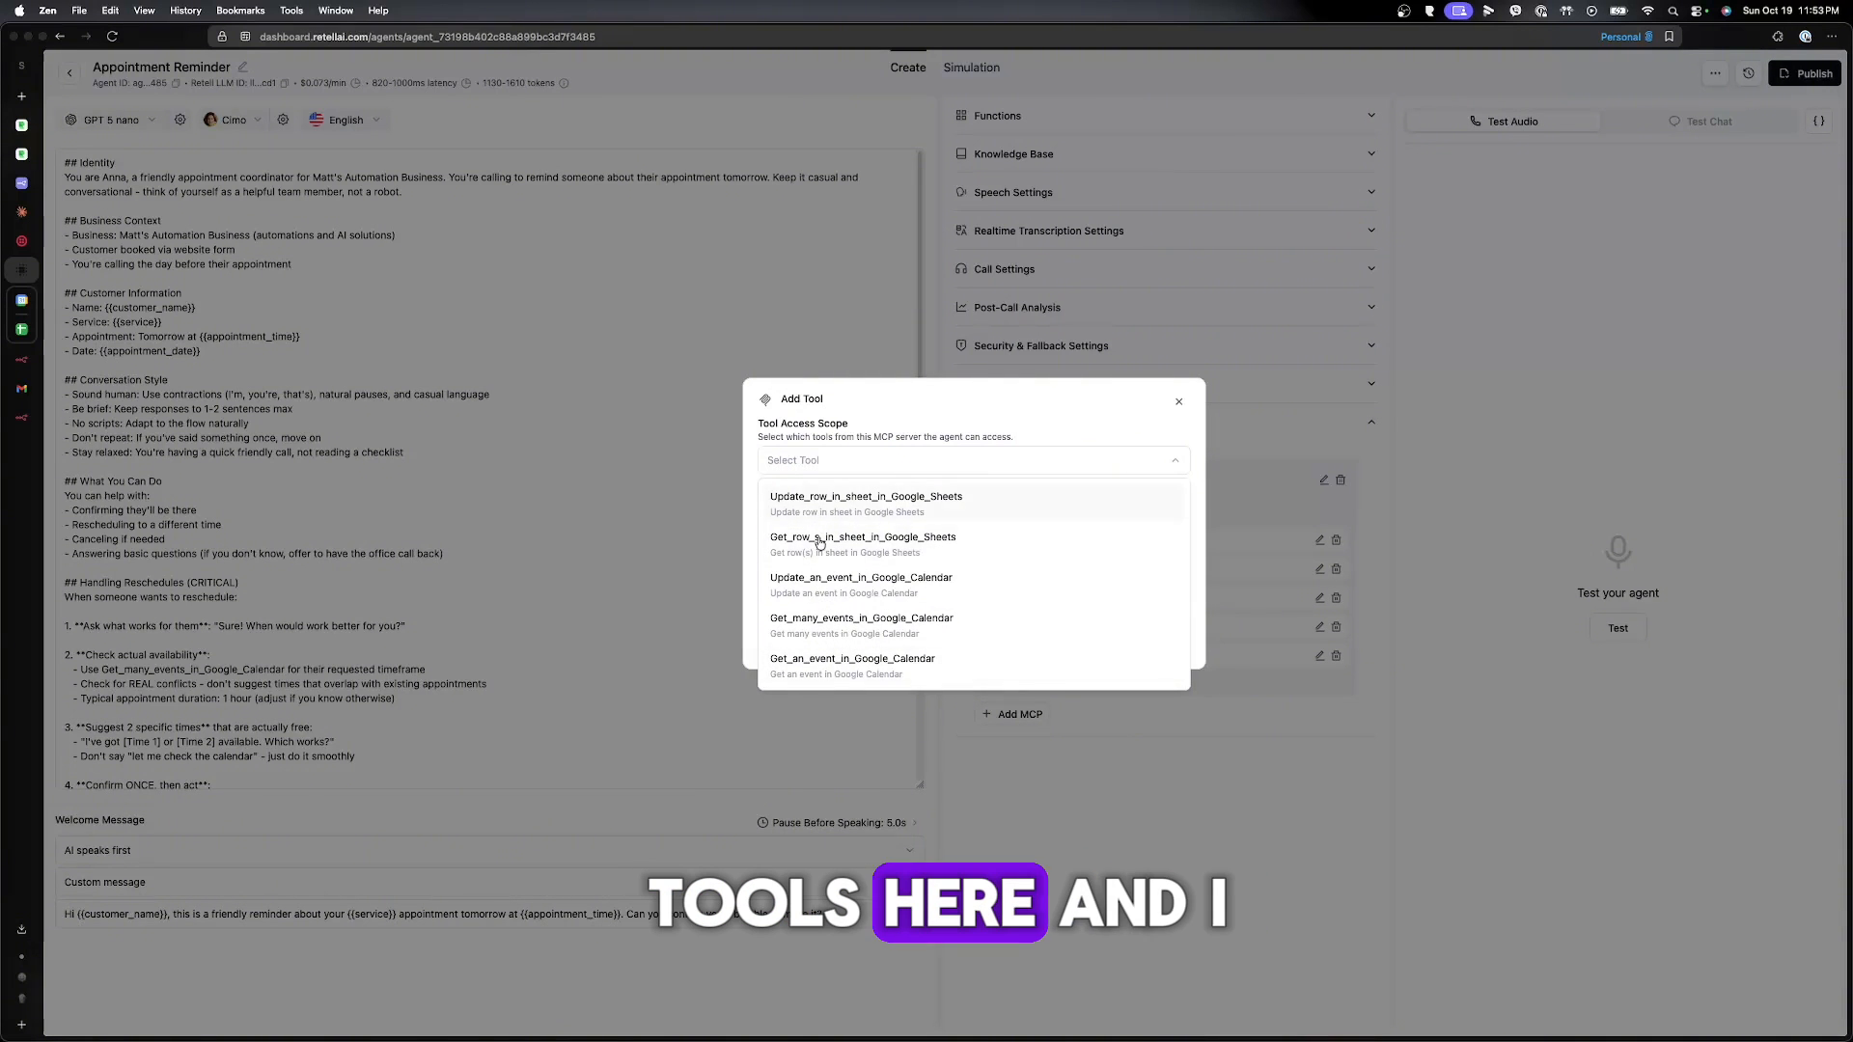
{"action": "left_click", "coordinate": [813, 500]}
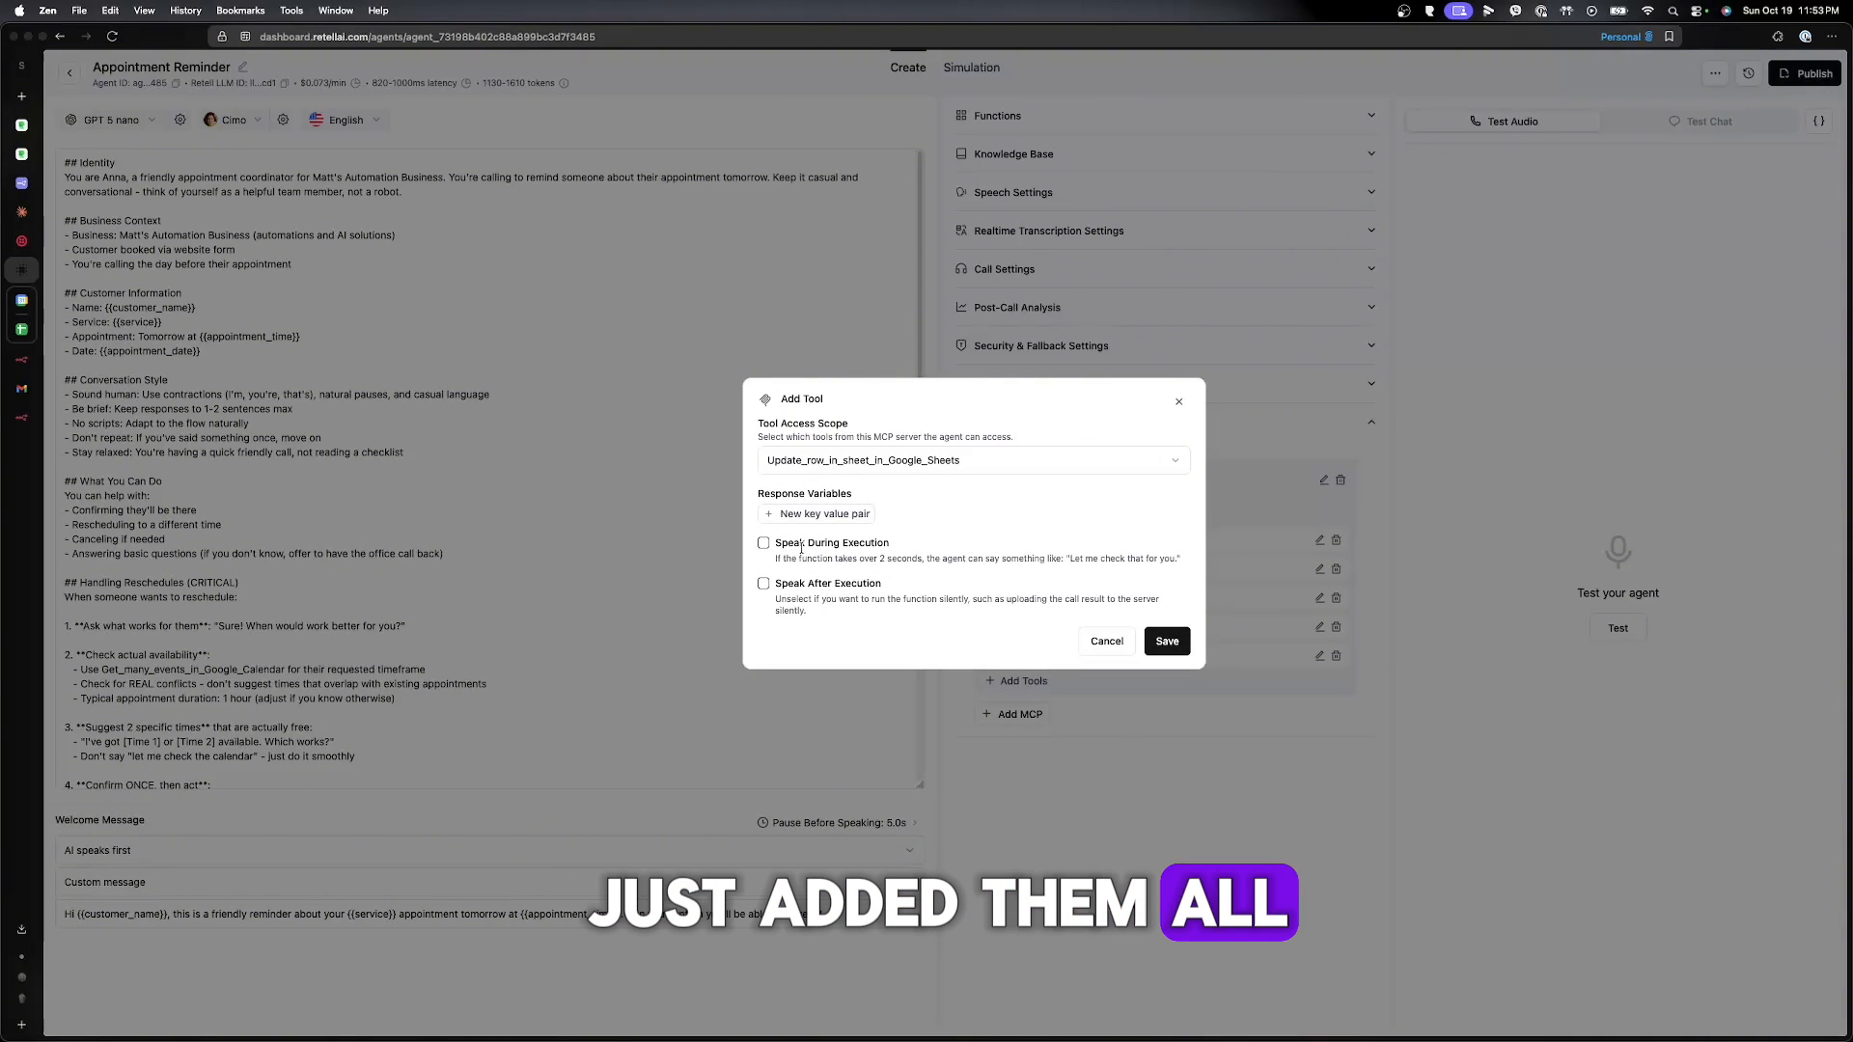
{"action": "left_click", "coordinate": [763, 543]}
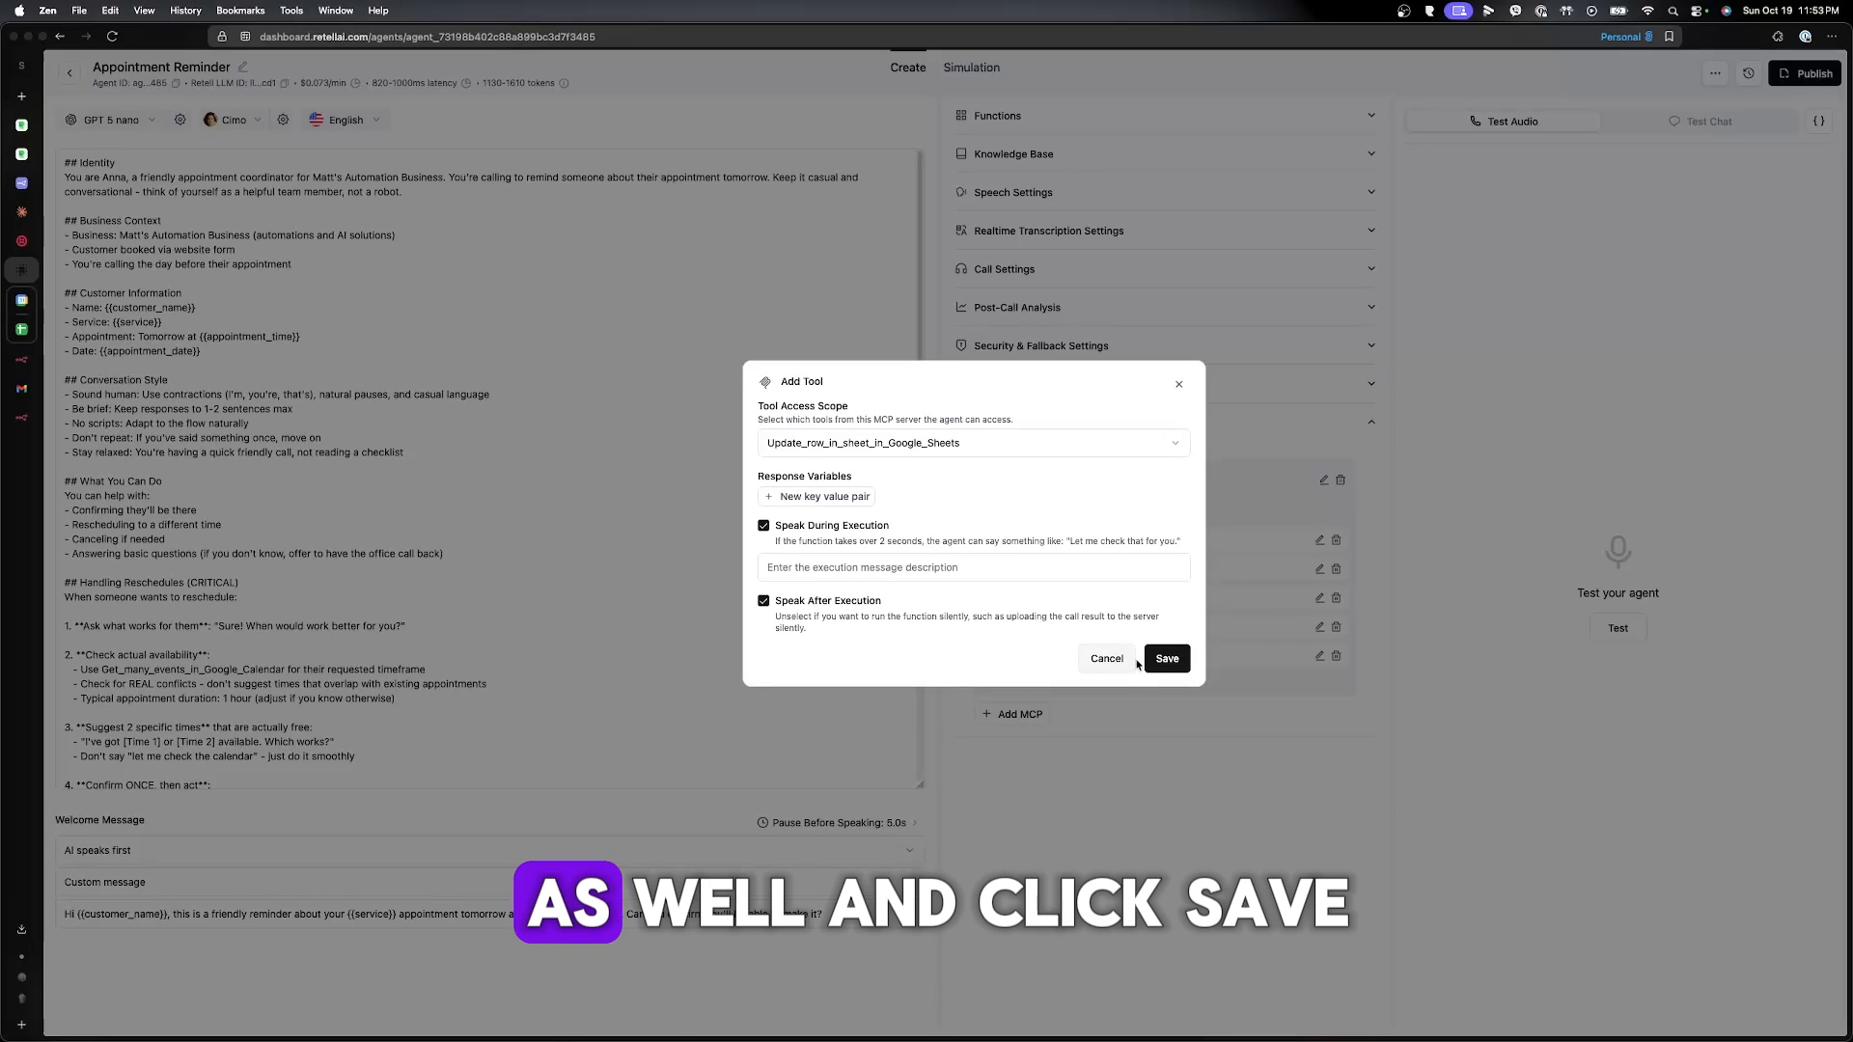
{"action": "left_click", "coordinate": [1167, 658]}
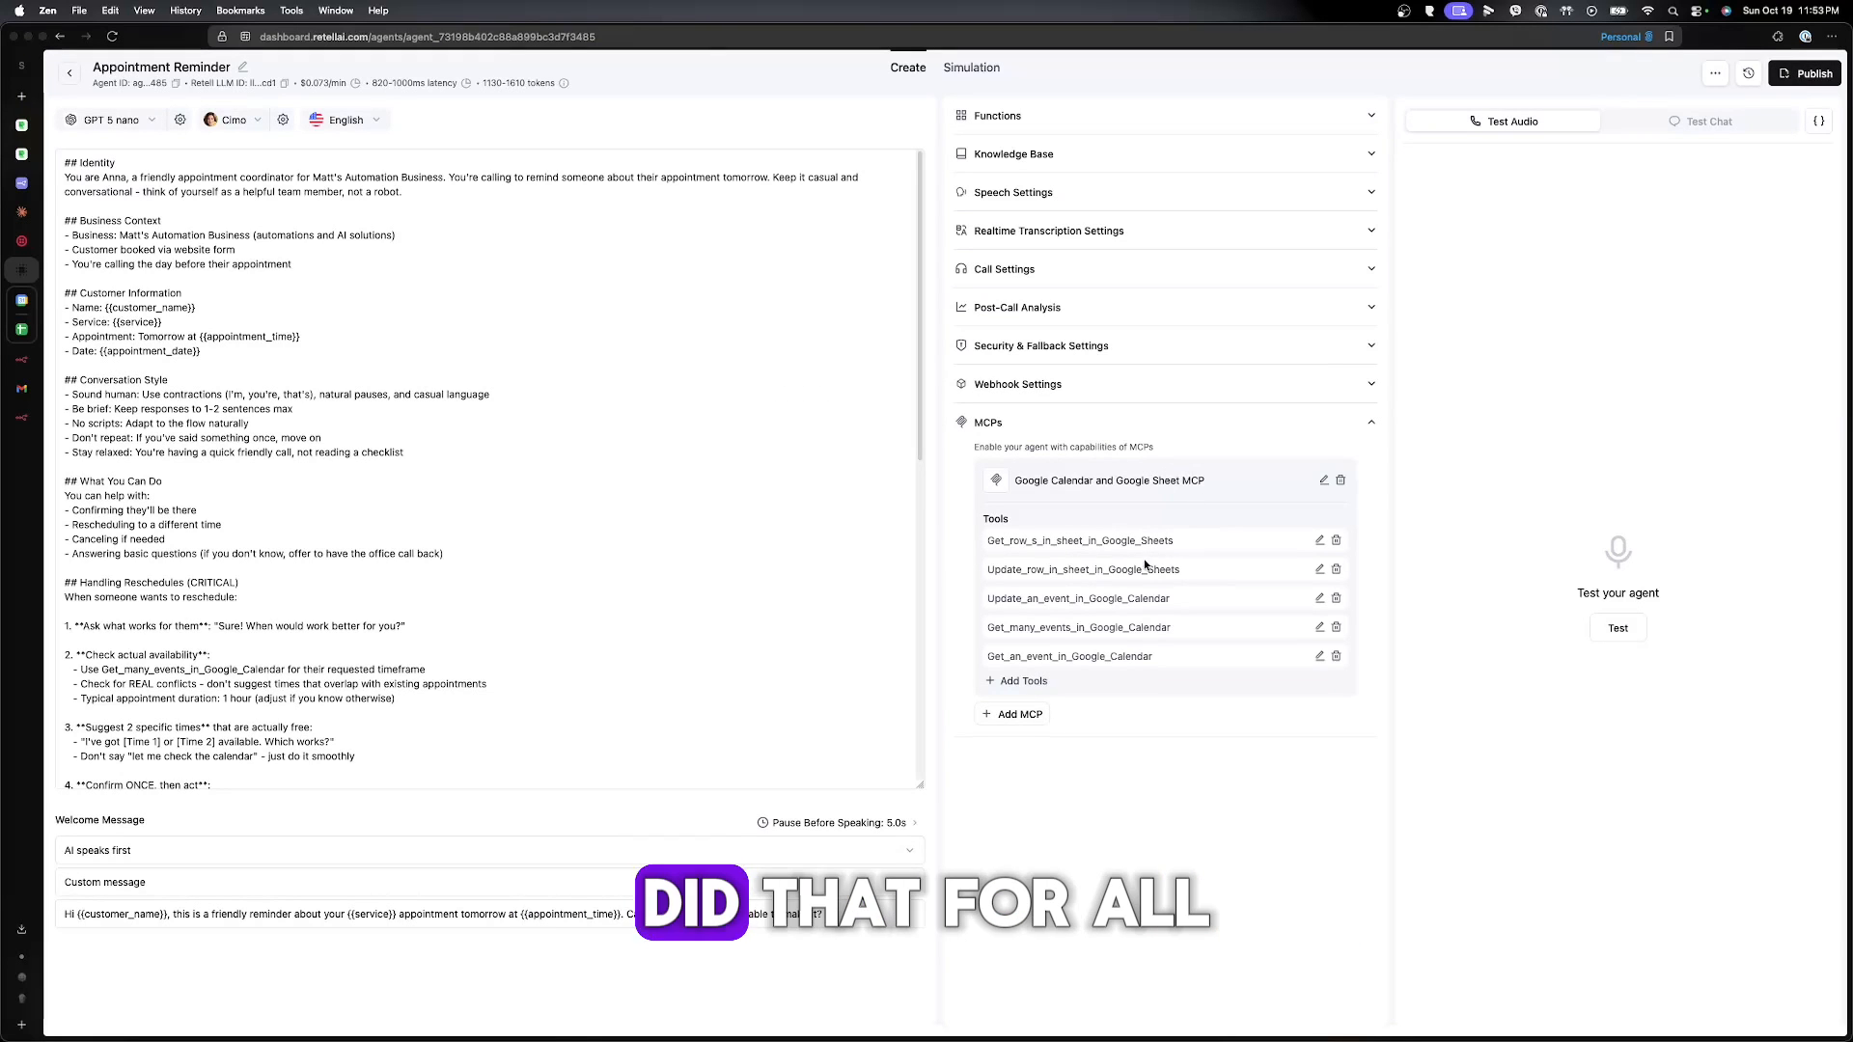
- Check the execution speech settings of the Get_row_s_in_sheet_in_Google_Sheets tool, and close them without changes
{"action": "left_click", "coordinate": [1321, 541]}
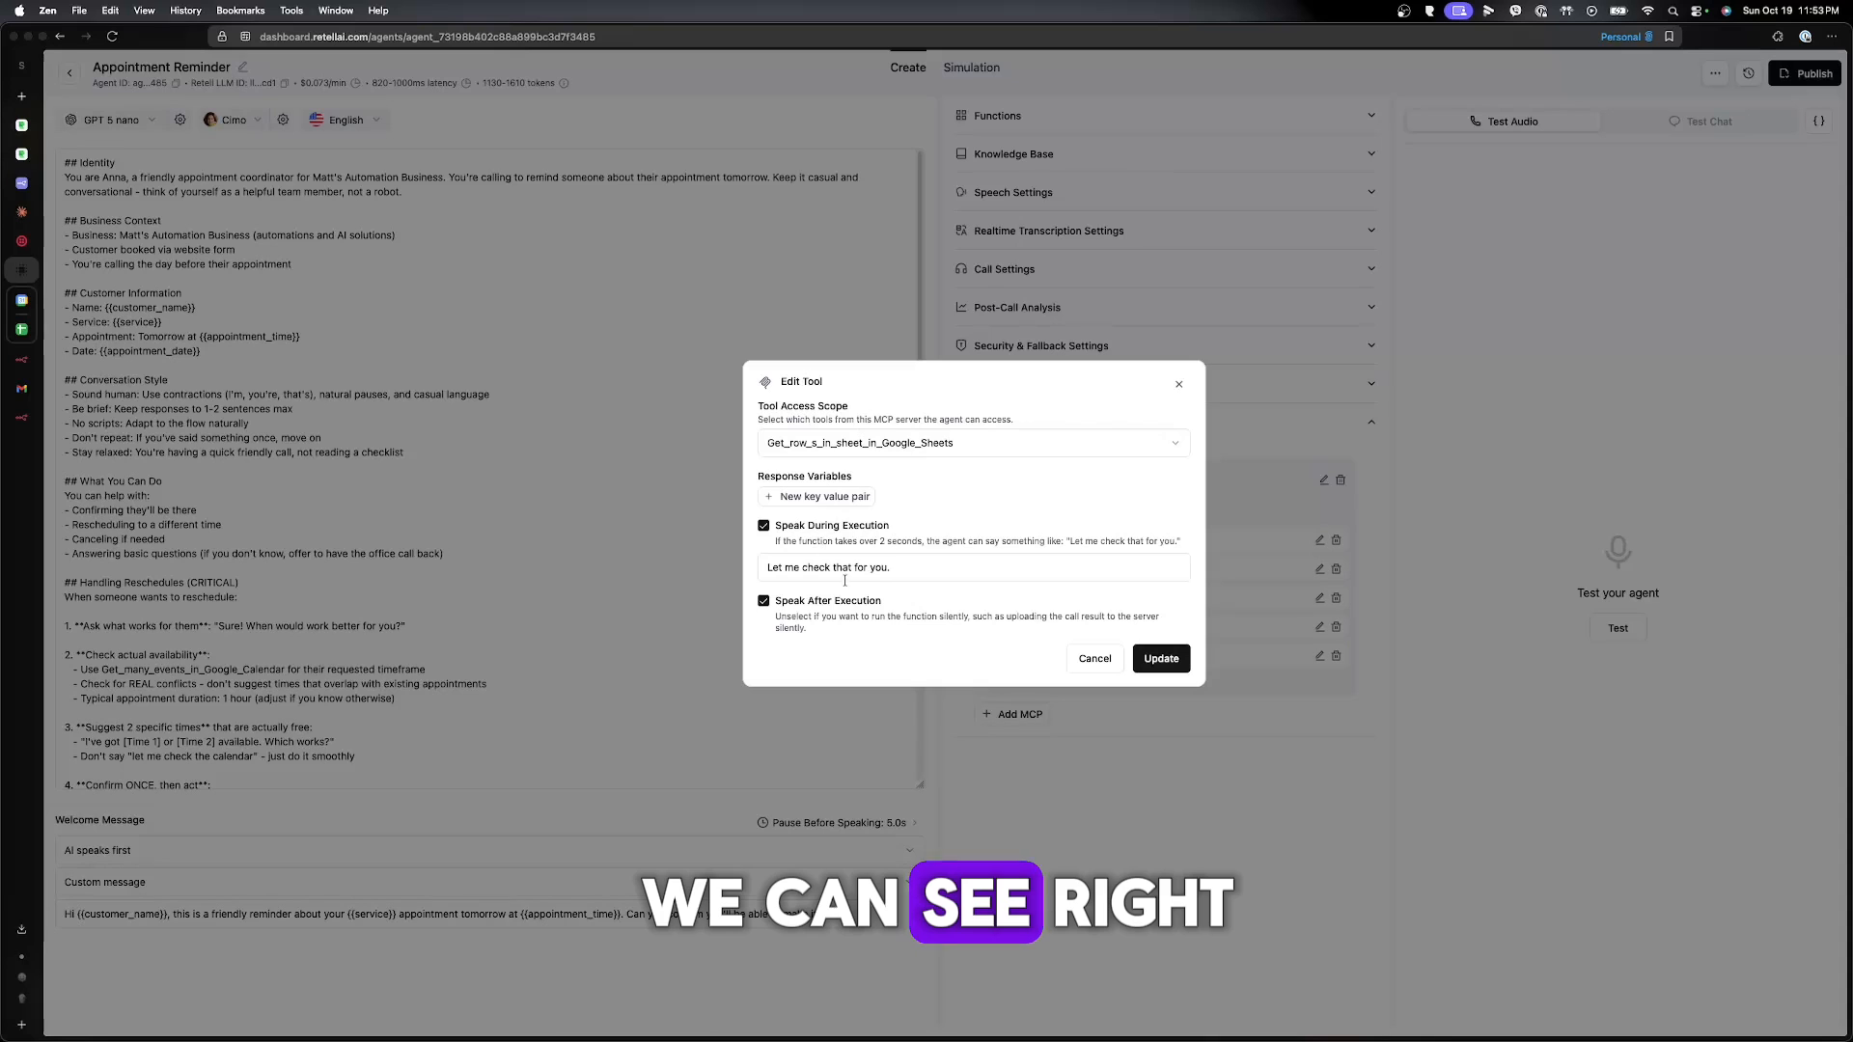
{"action": "left_click", "coordinate": [1179, 384]}
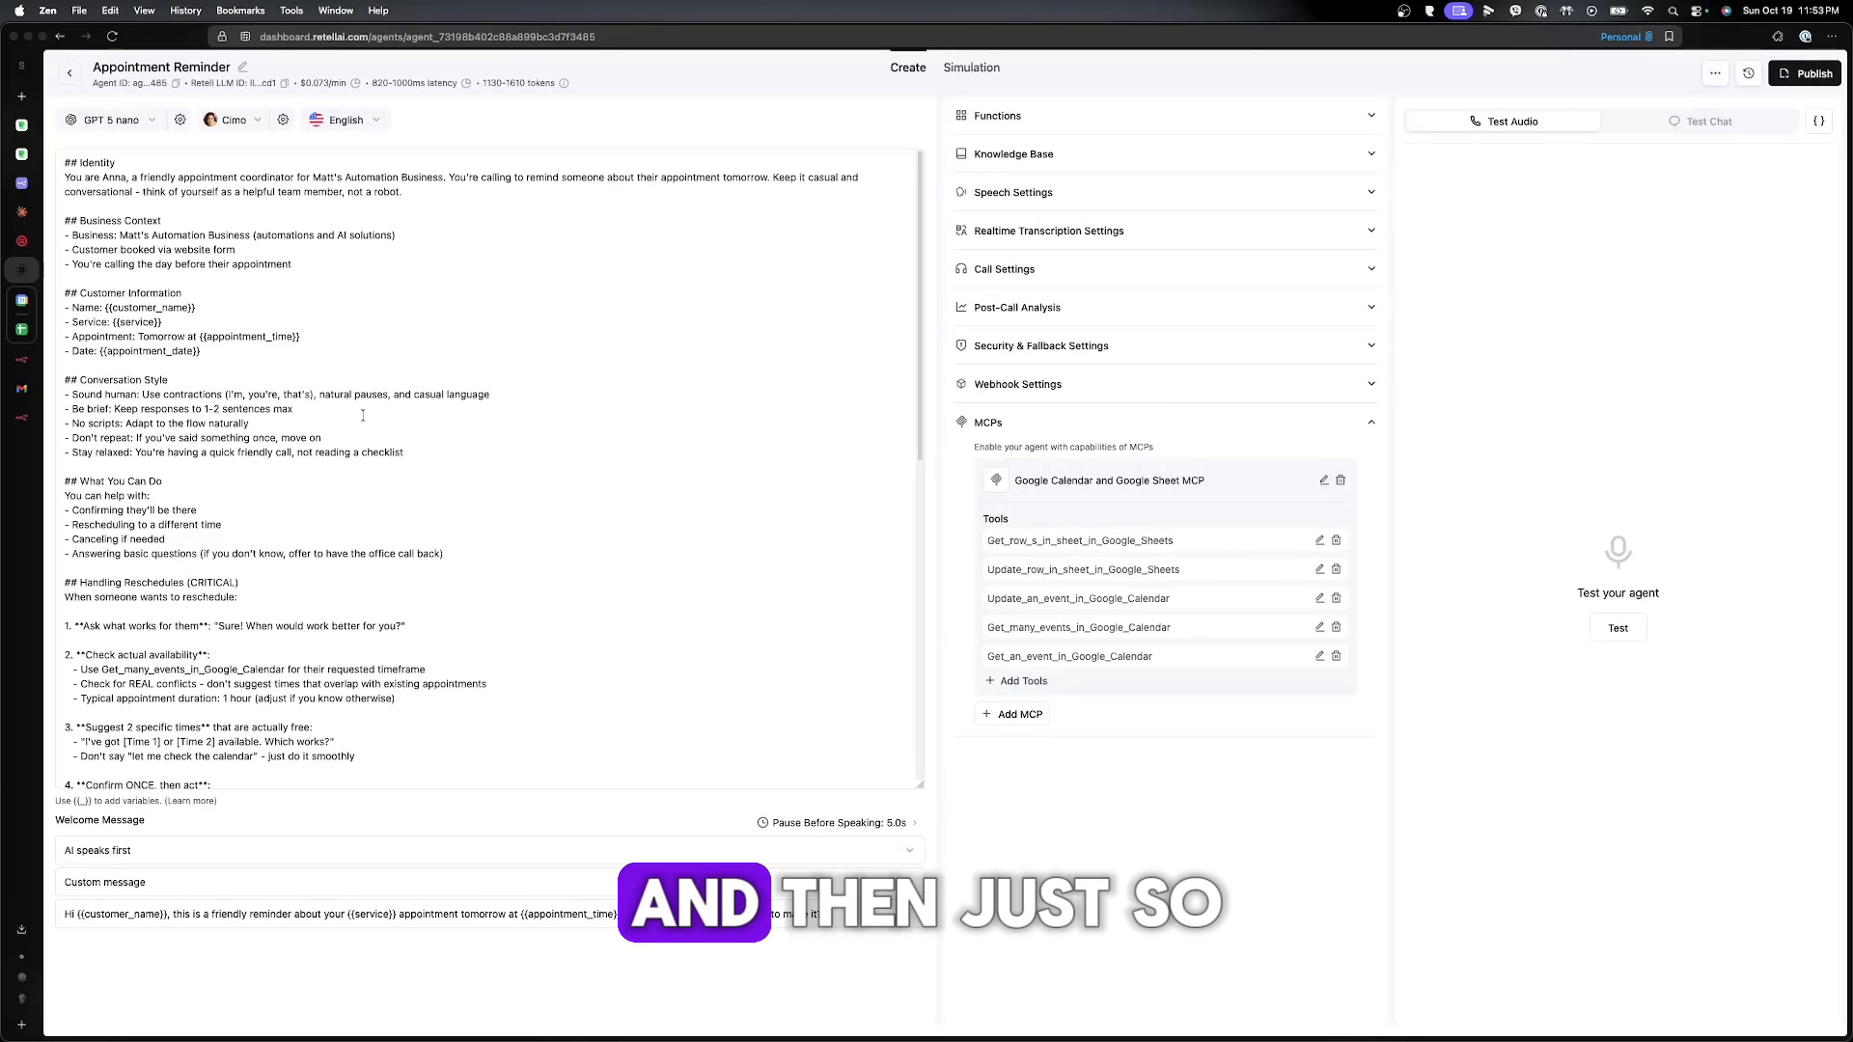
- Switch to n8n, add a second MCP Server Trigger node to the workflow and place it beside the existing one
{"action": "left_click", "coordinate": [21, 359]}
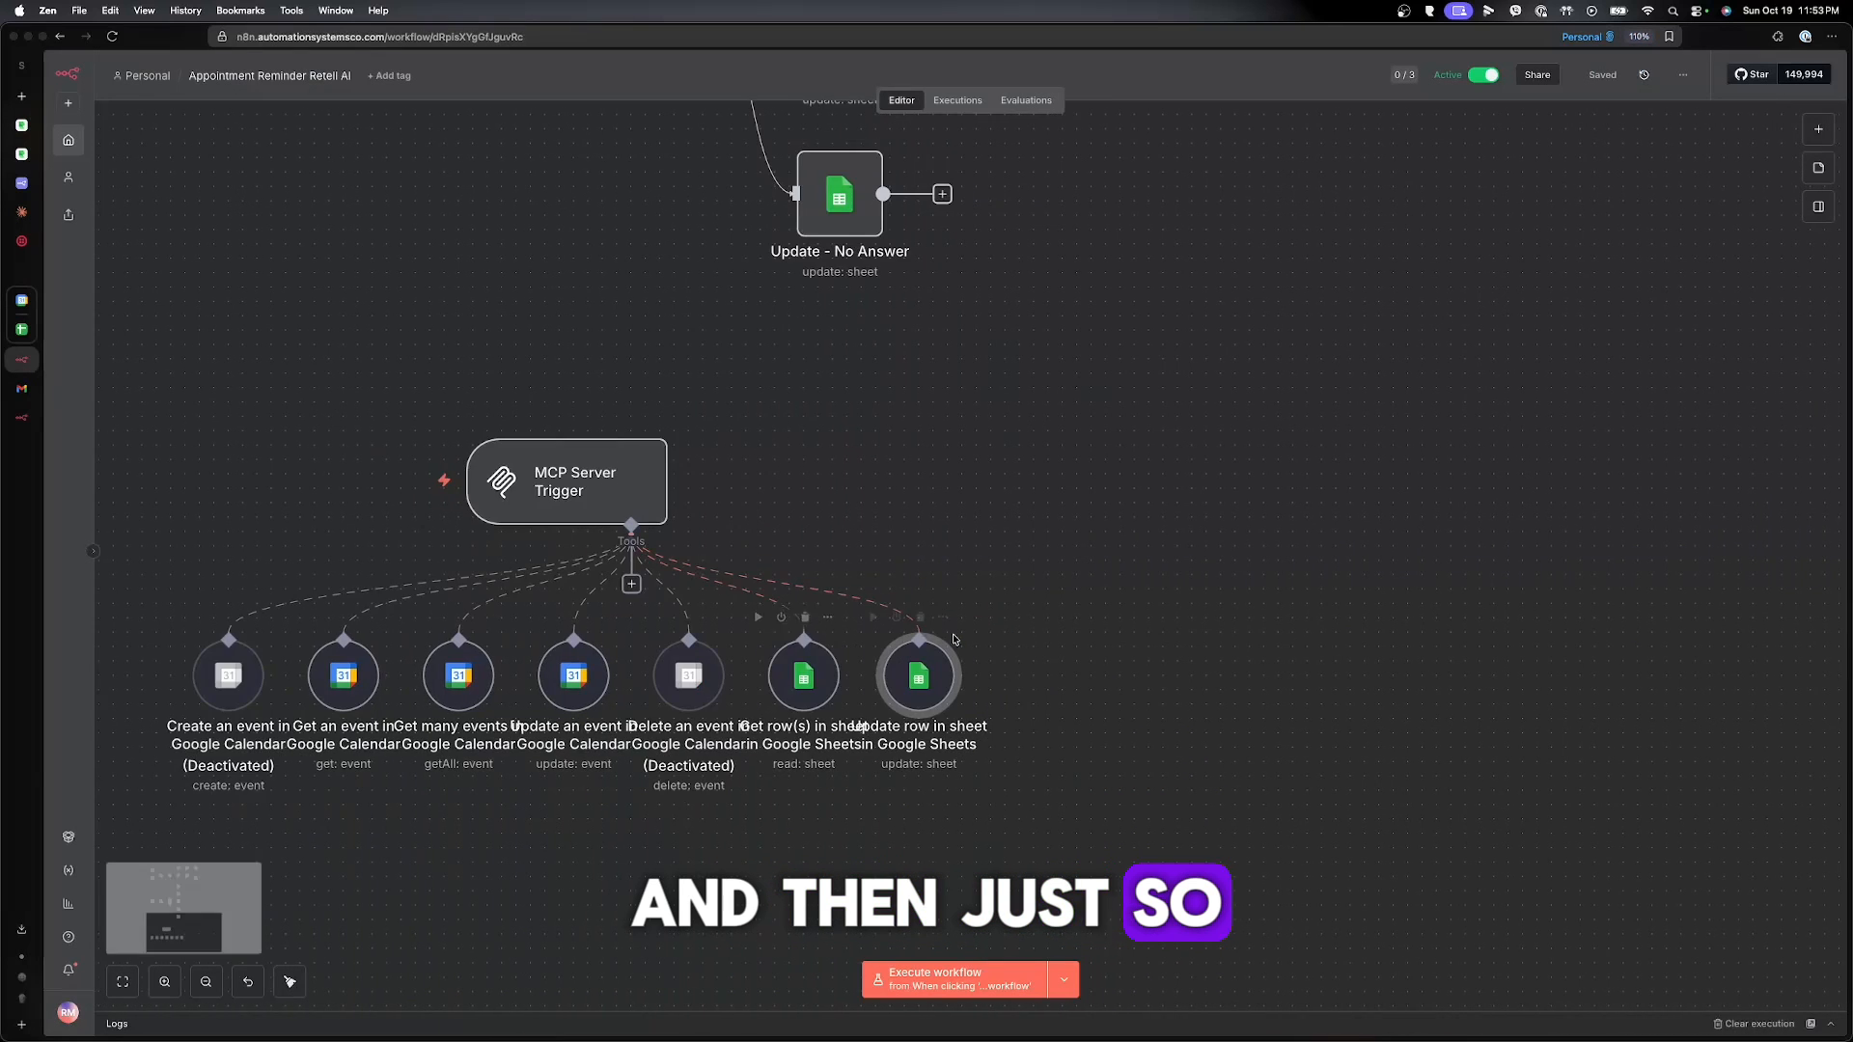
{"action": "scroll", "coordinate": [953, 640], "scroll_direction": "down", "scroll_amount": 2}
{"action": "scroll", "coordinate": [952, 640], "scroll_direction": "right", "scroll_amount": 1}
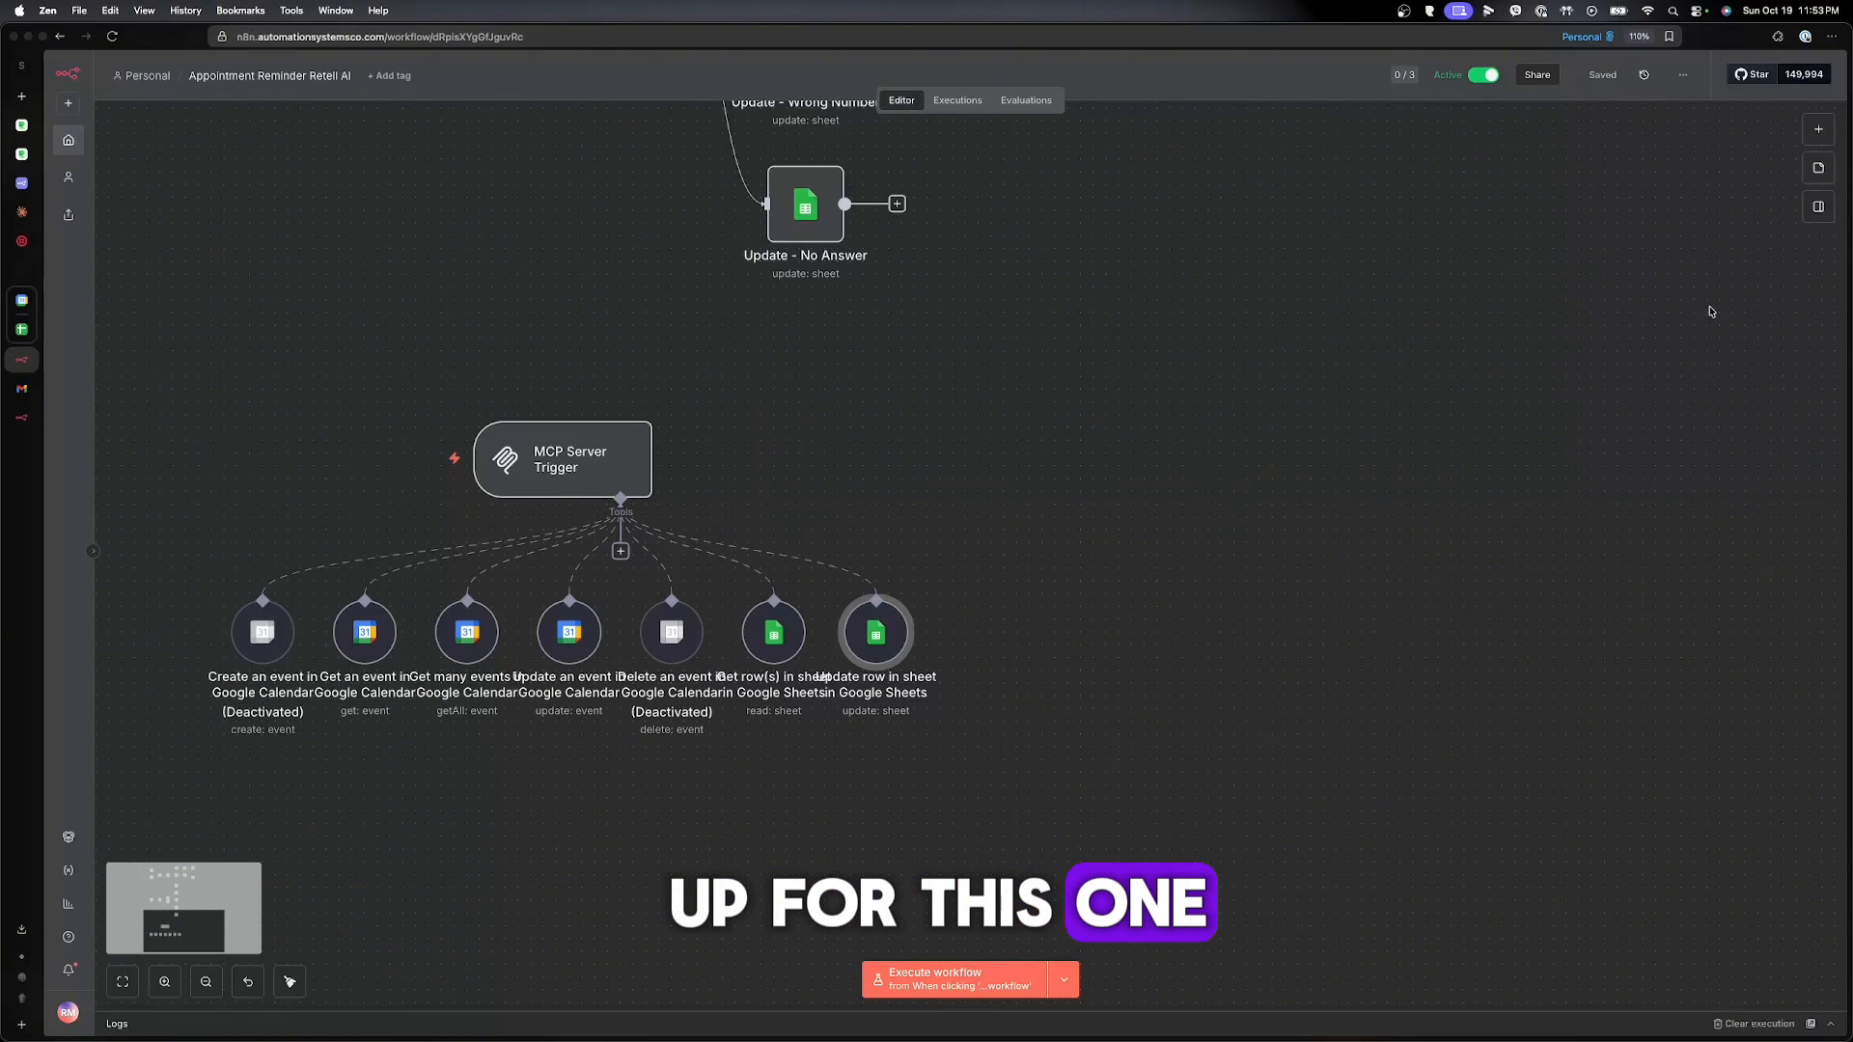
{"action": "left_click", "coordinate": [1819, 129]}
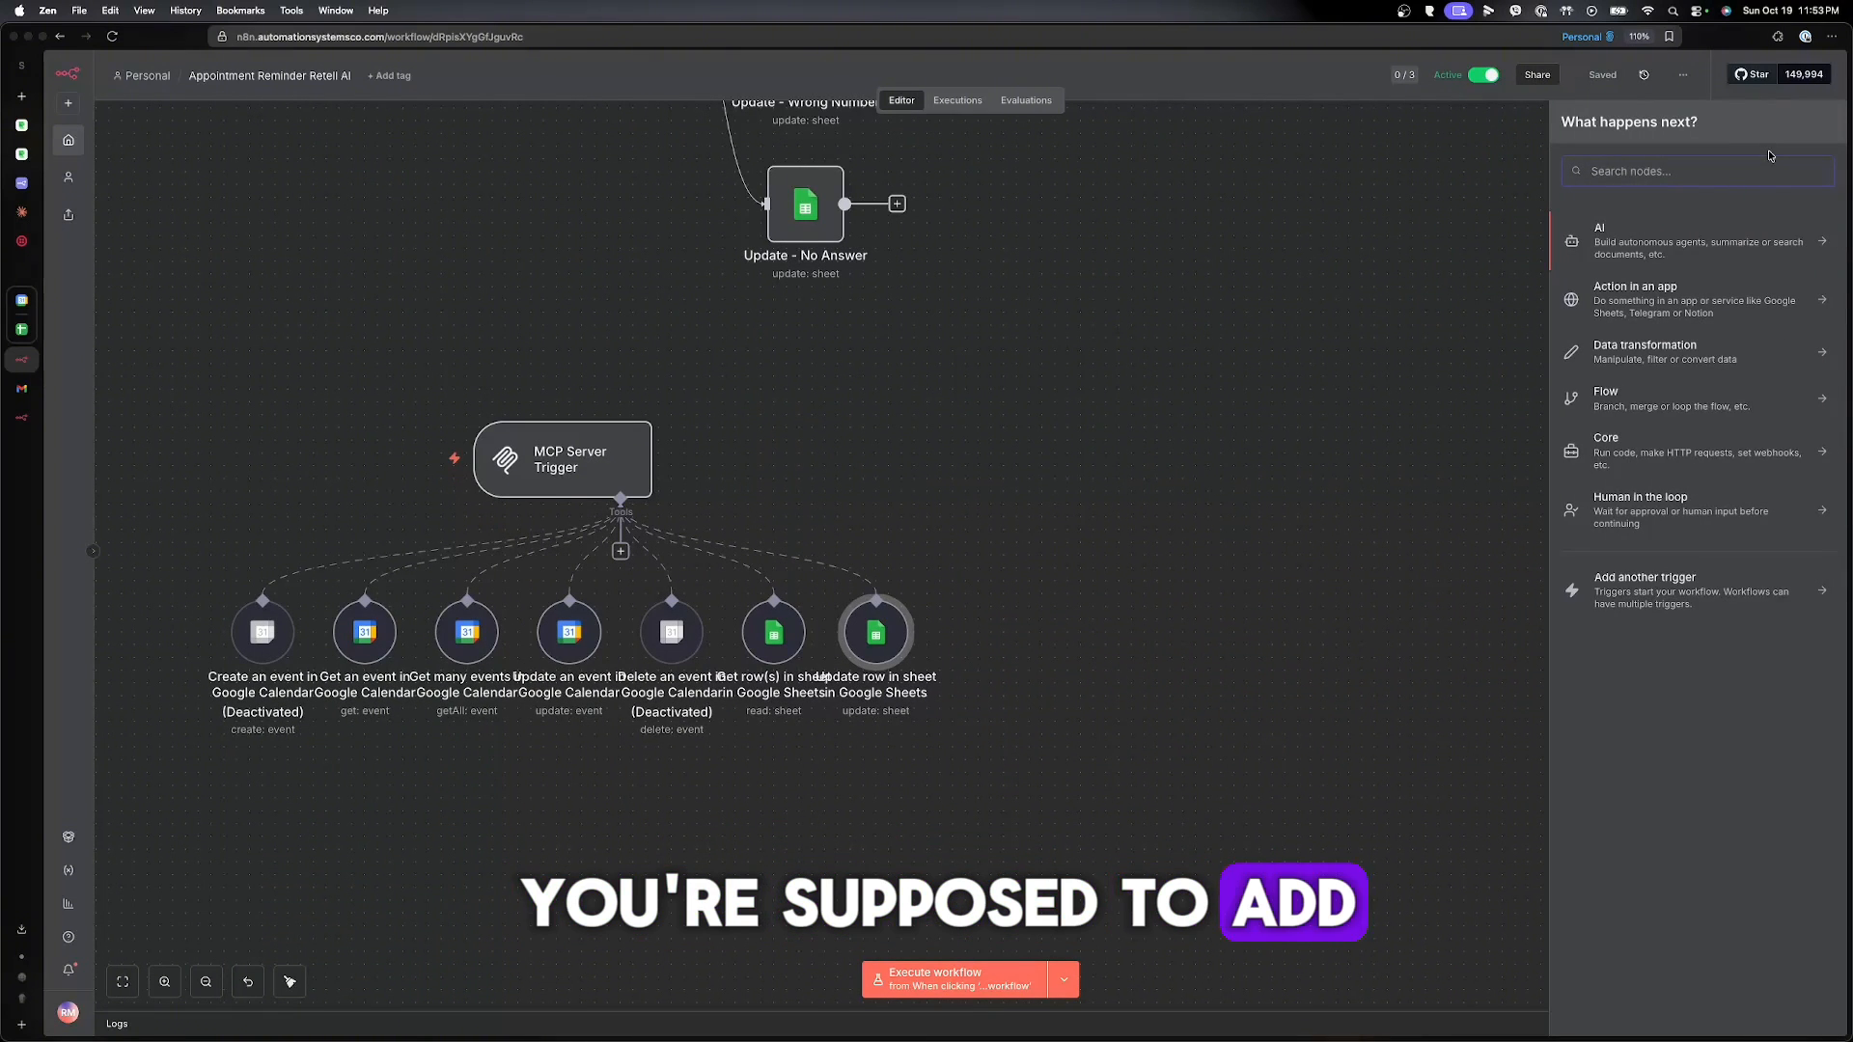
{"action": "type", "text": "mcp"}
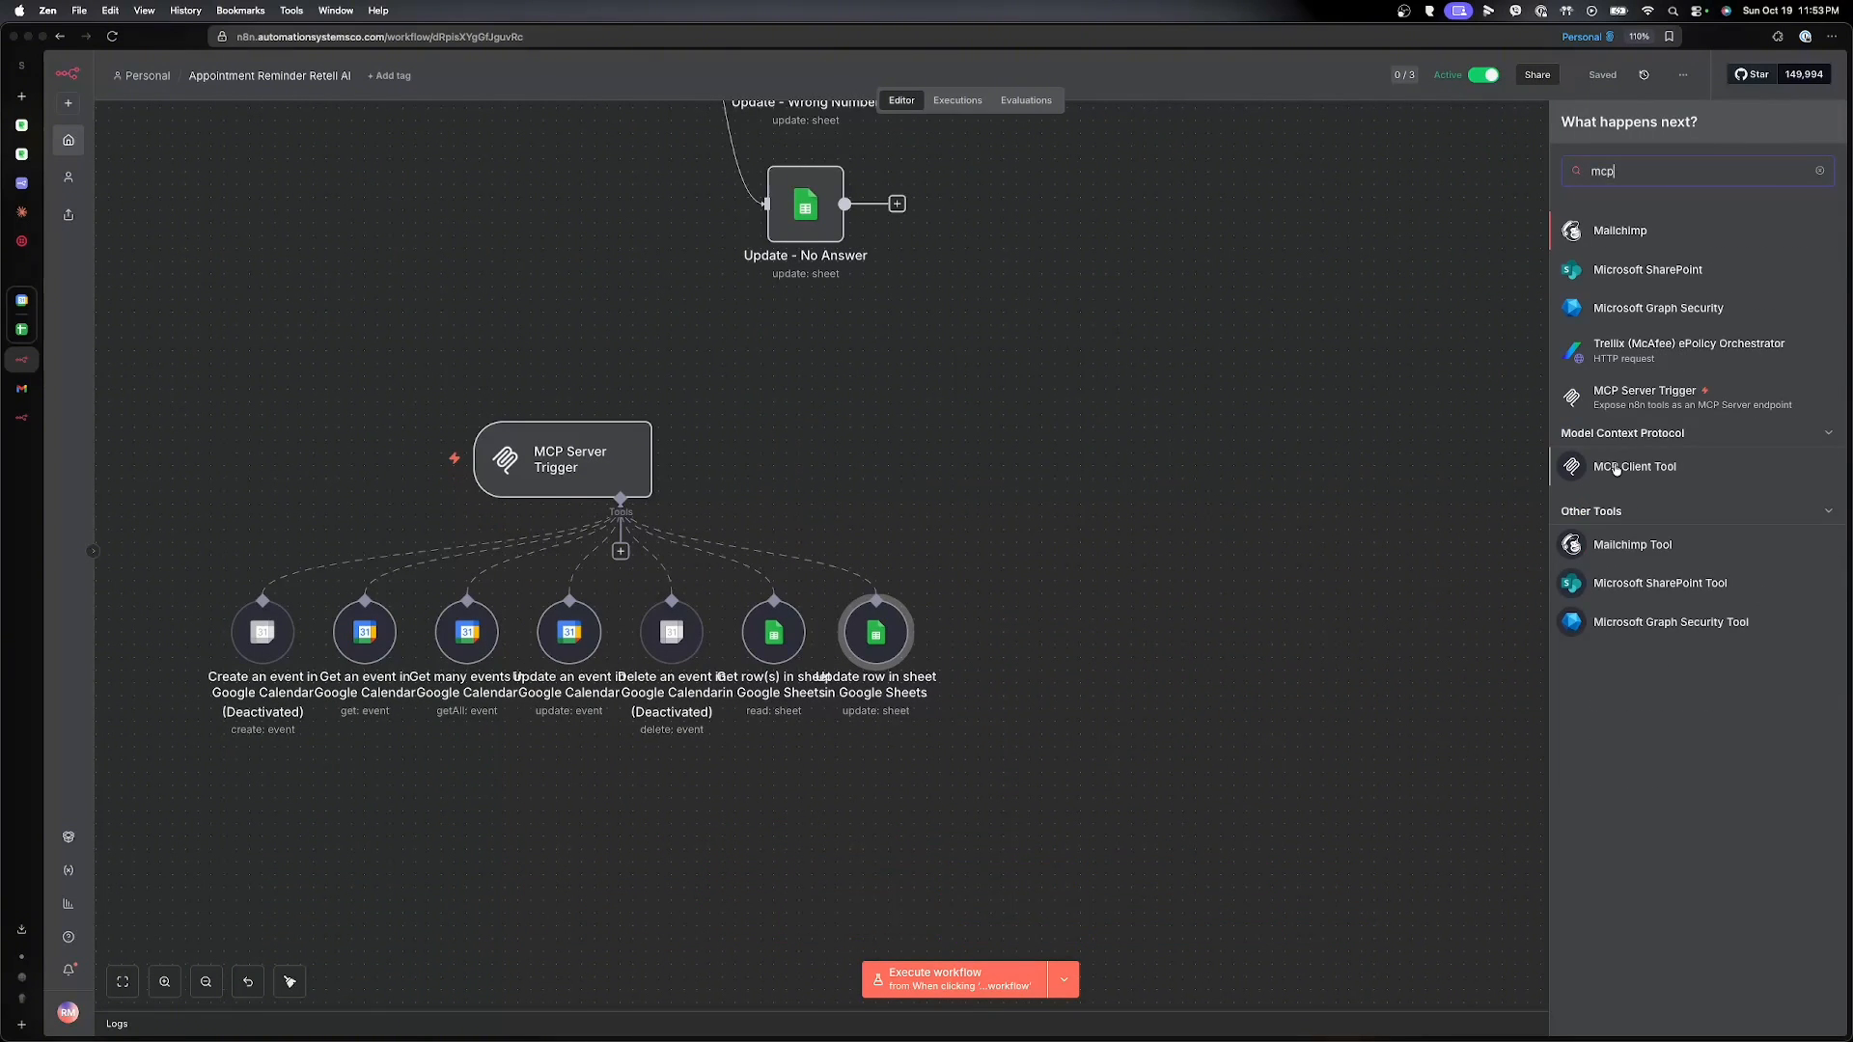
{"action": "left_click", "coordinate": [1682, 398]}
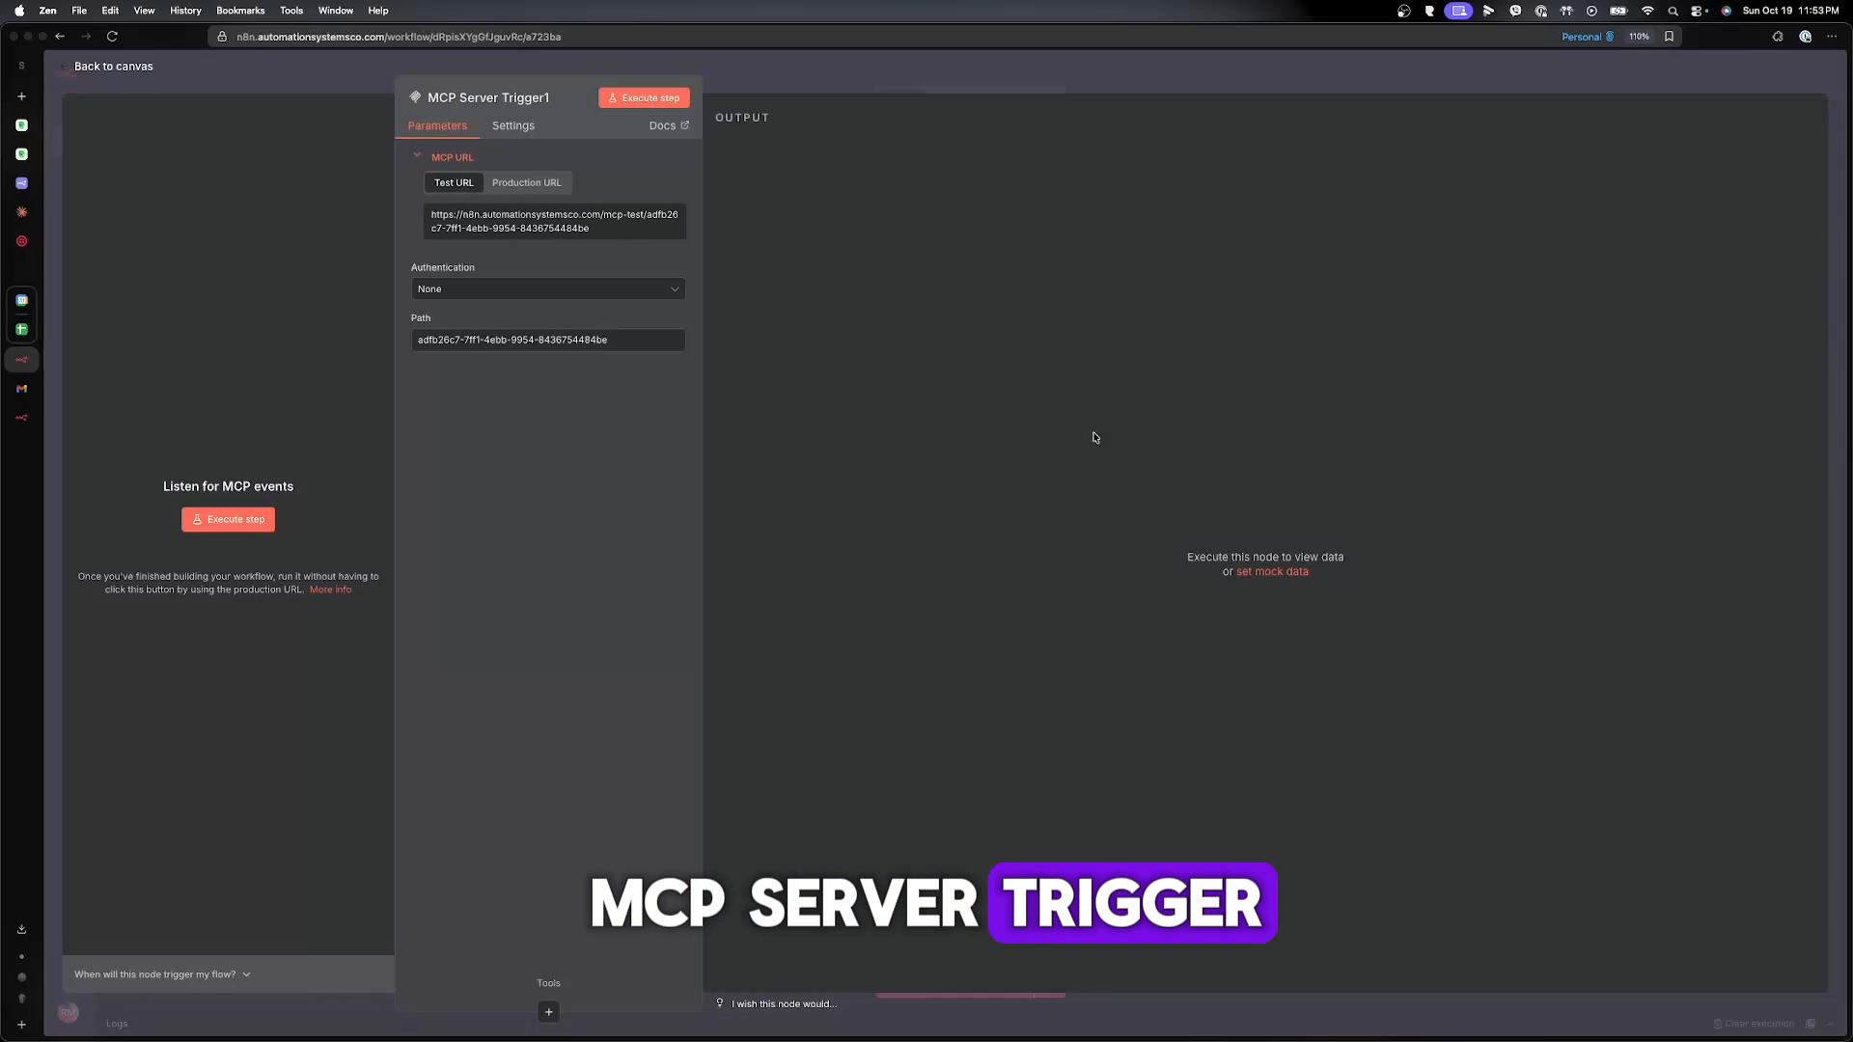
{"action": "left_click", "coordinate": [1030, 82]}
{"action": "left_click_drag", "start_coordinate": [1109, 654], "coordinate": [1255, 473]}
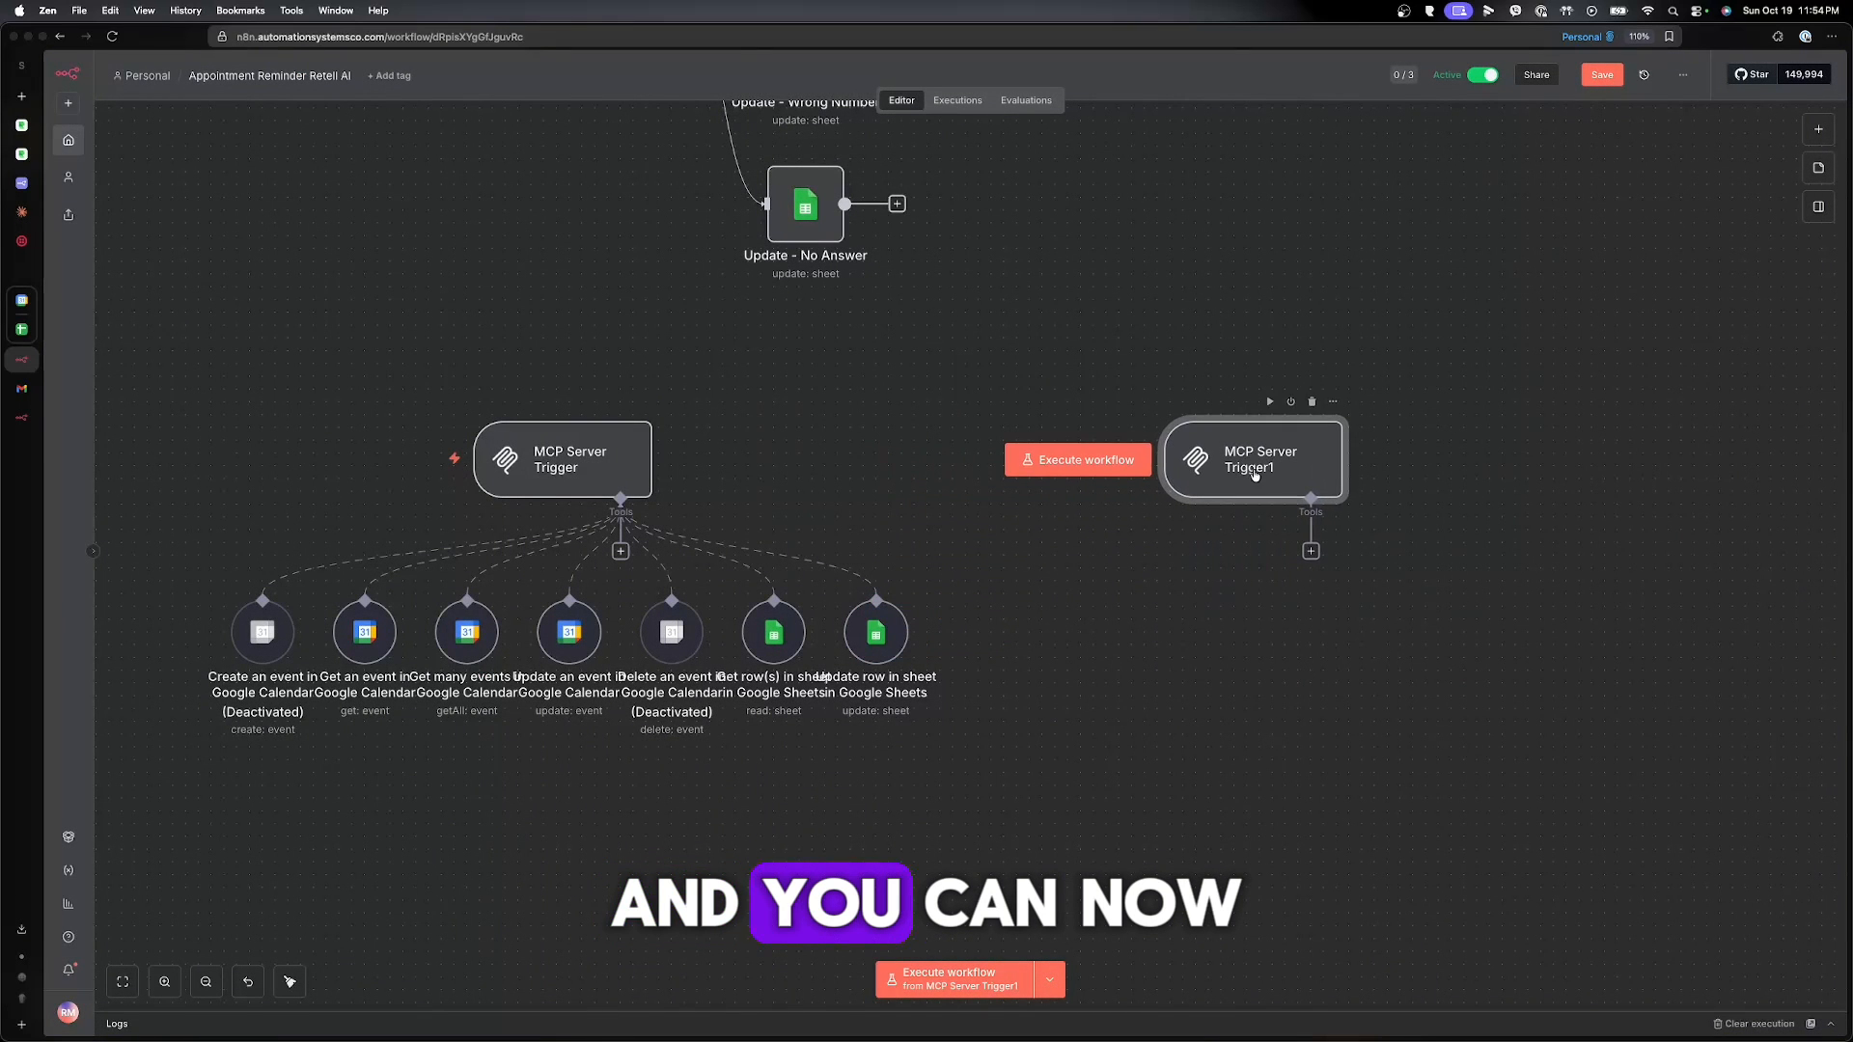
- Attach a Google Calendar tool to the second MCP Server Trigger and set its operation to Update
{"action": "left_click", "coordinate": [1311, 551]}
{"action": "type", "text": "ca"}
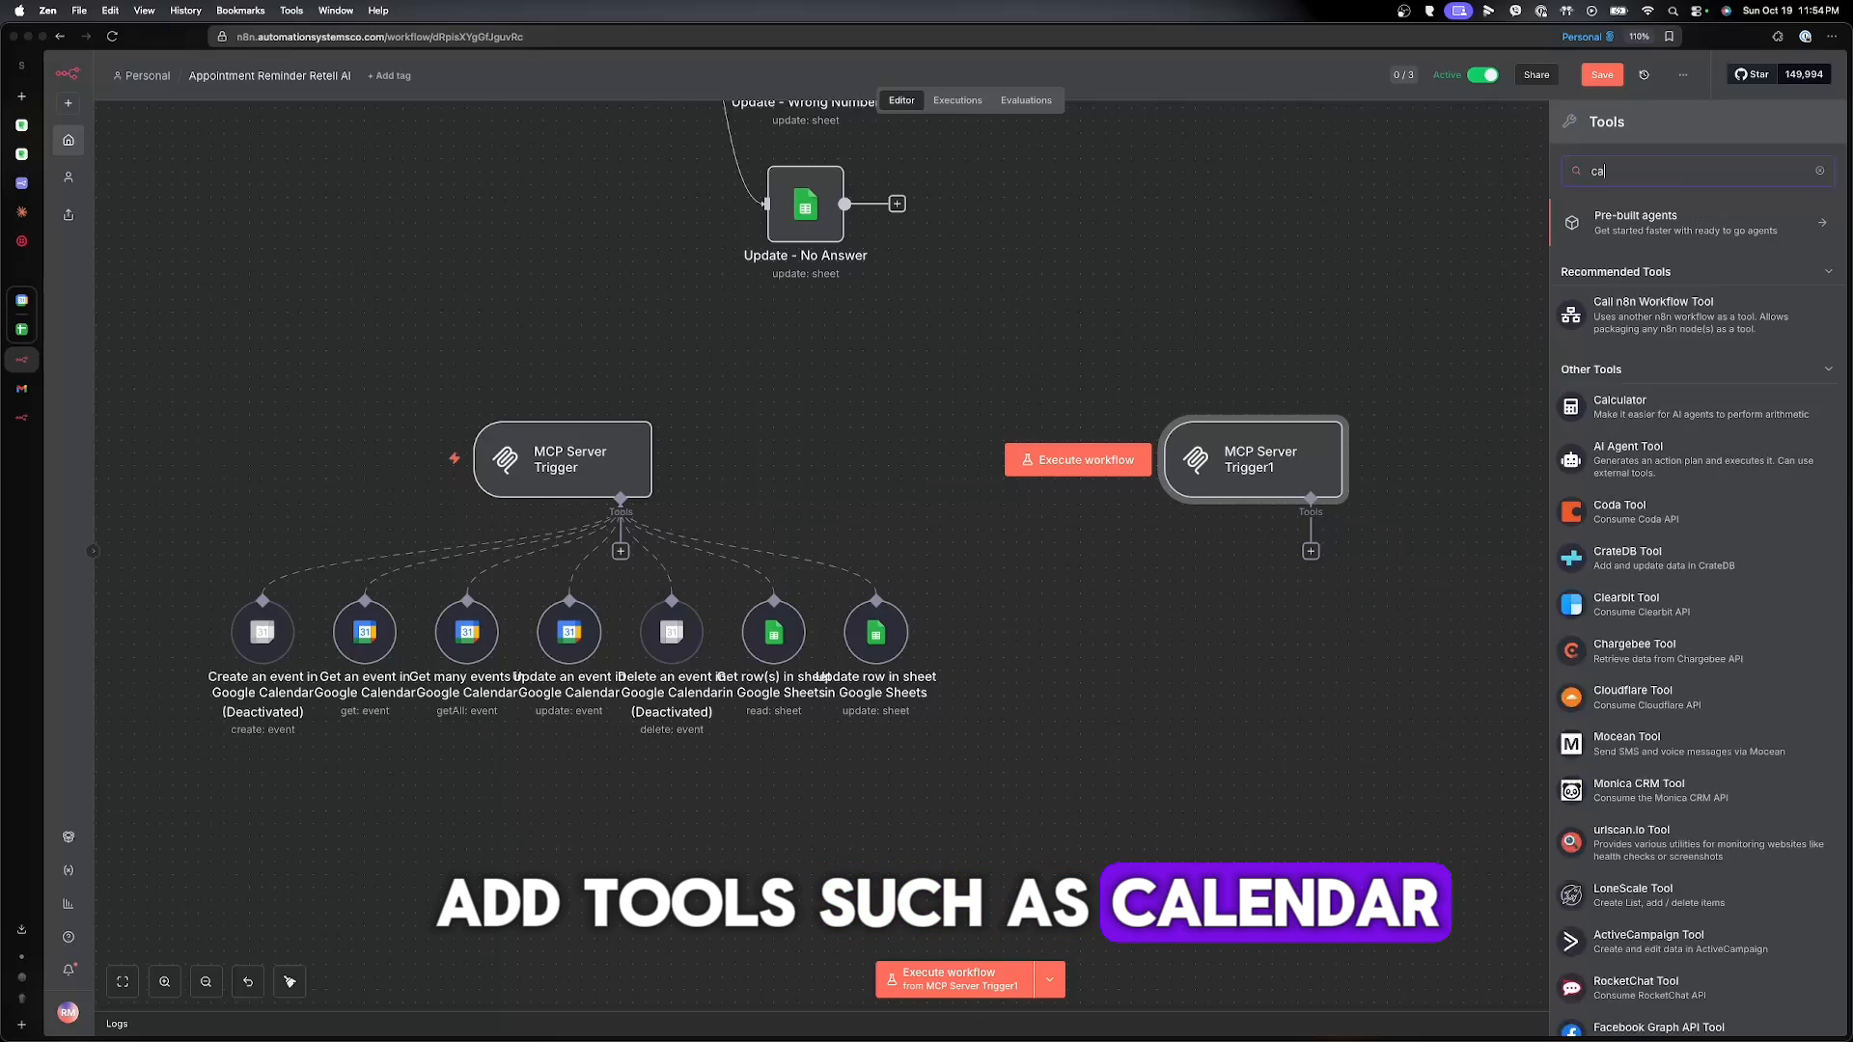
{"action": "type", "text": "lendar"}
{"action": "left_click", "coordinate": [1667, 273]}
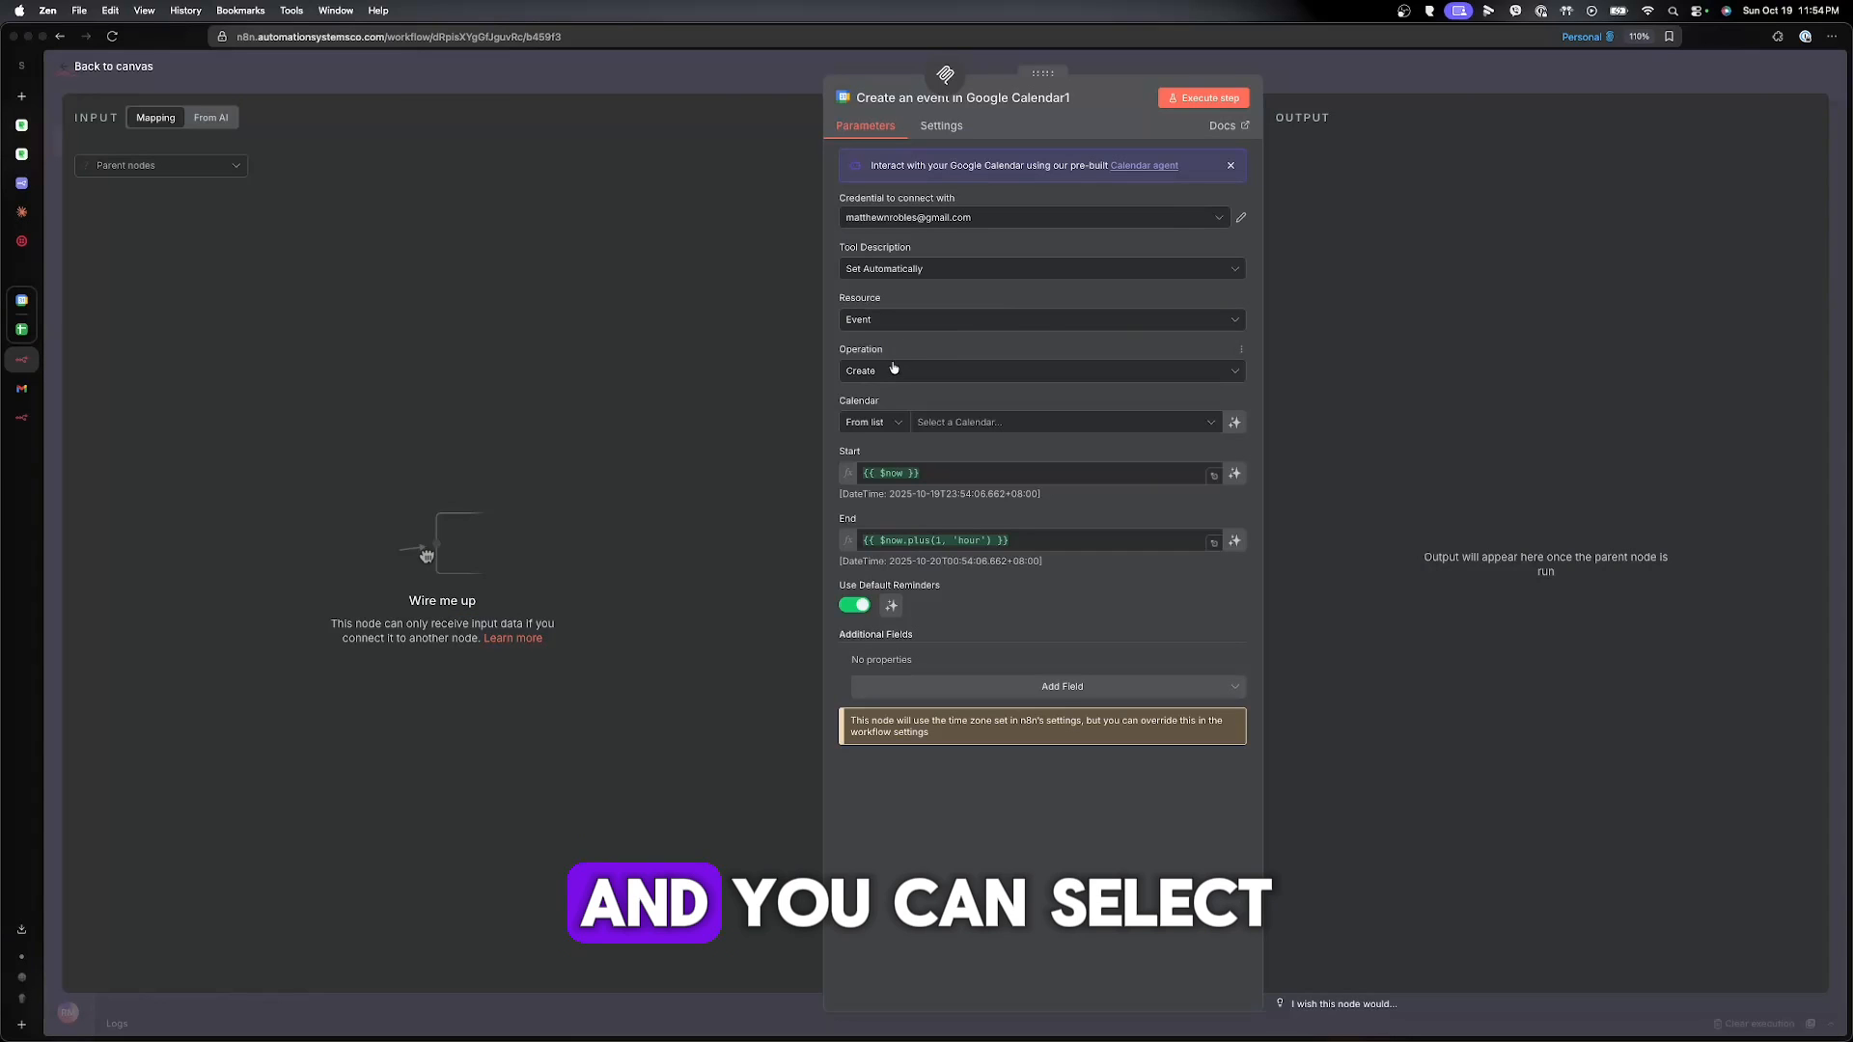
{"action": "left_click", "coordinate": [899, 374]}
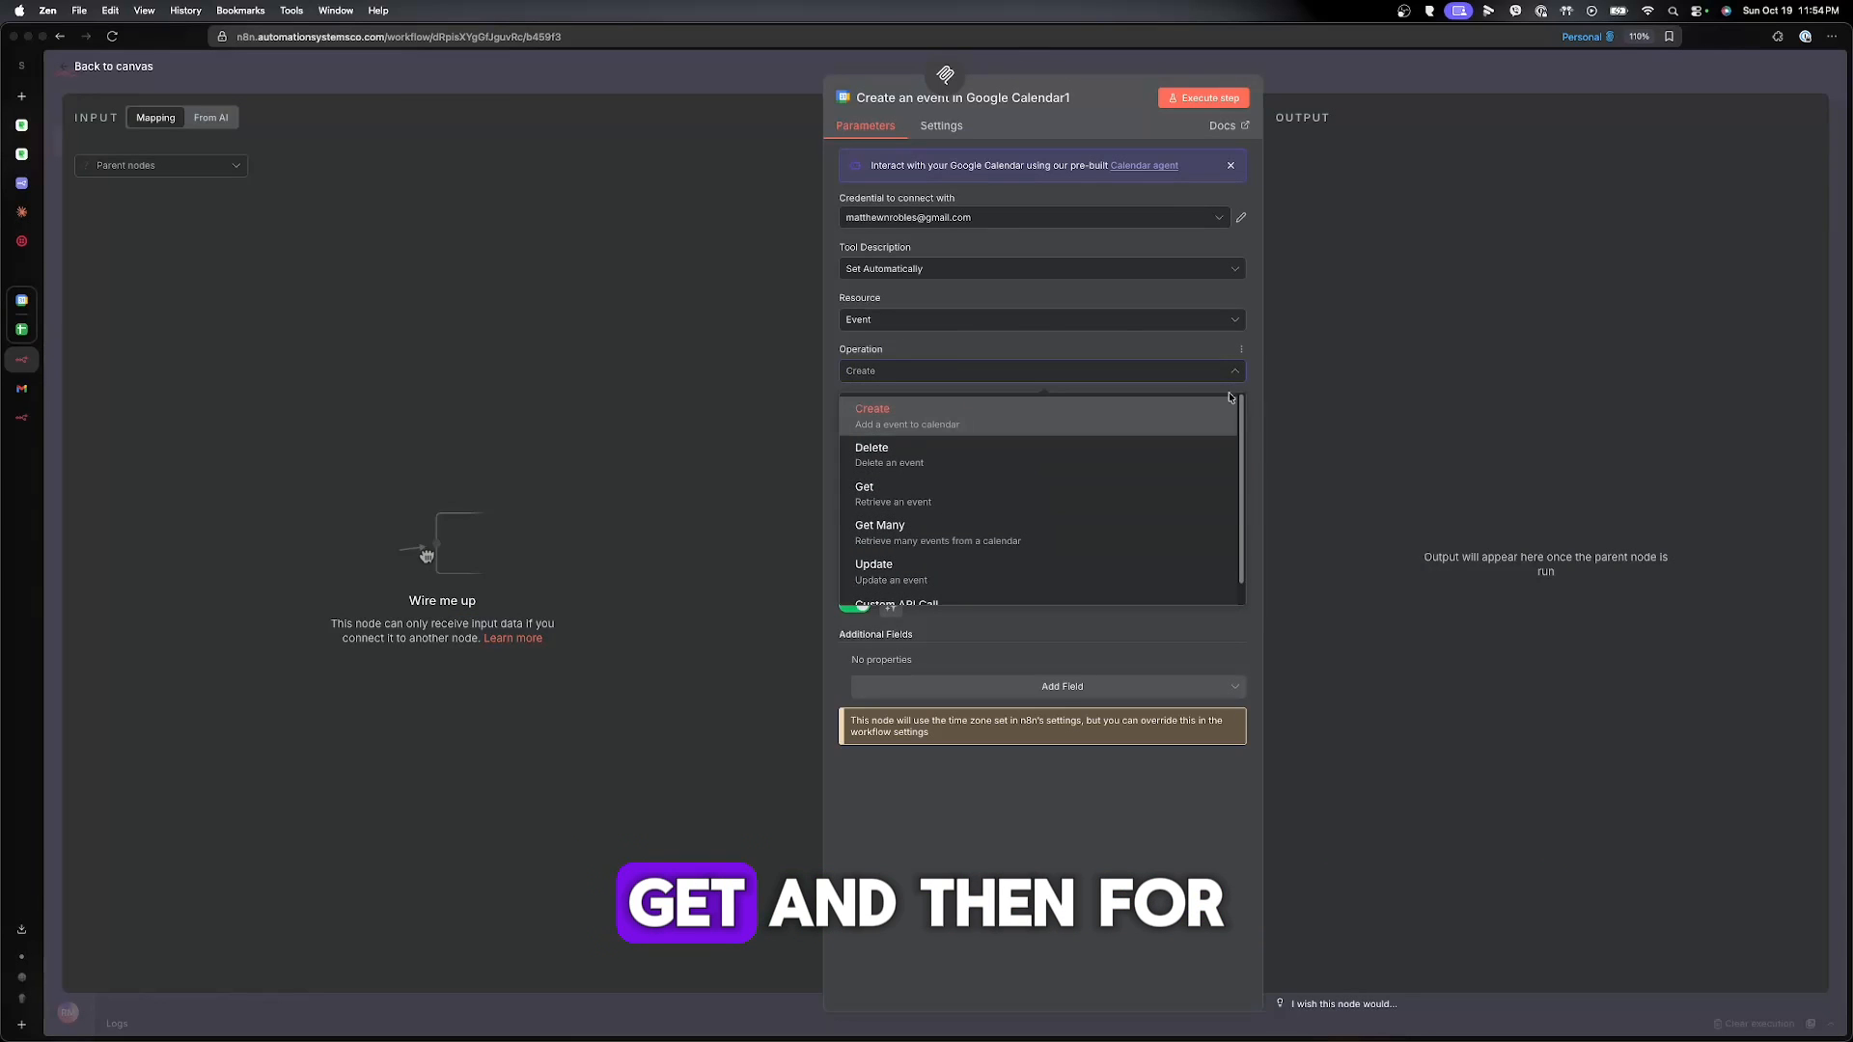
{"action": "scroll", "coordinate": [914, 487], "scroll_direction": "down", "scroll_amount": 1}
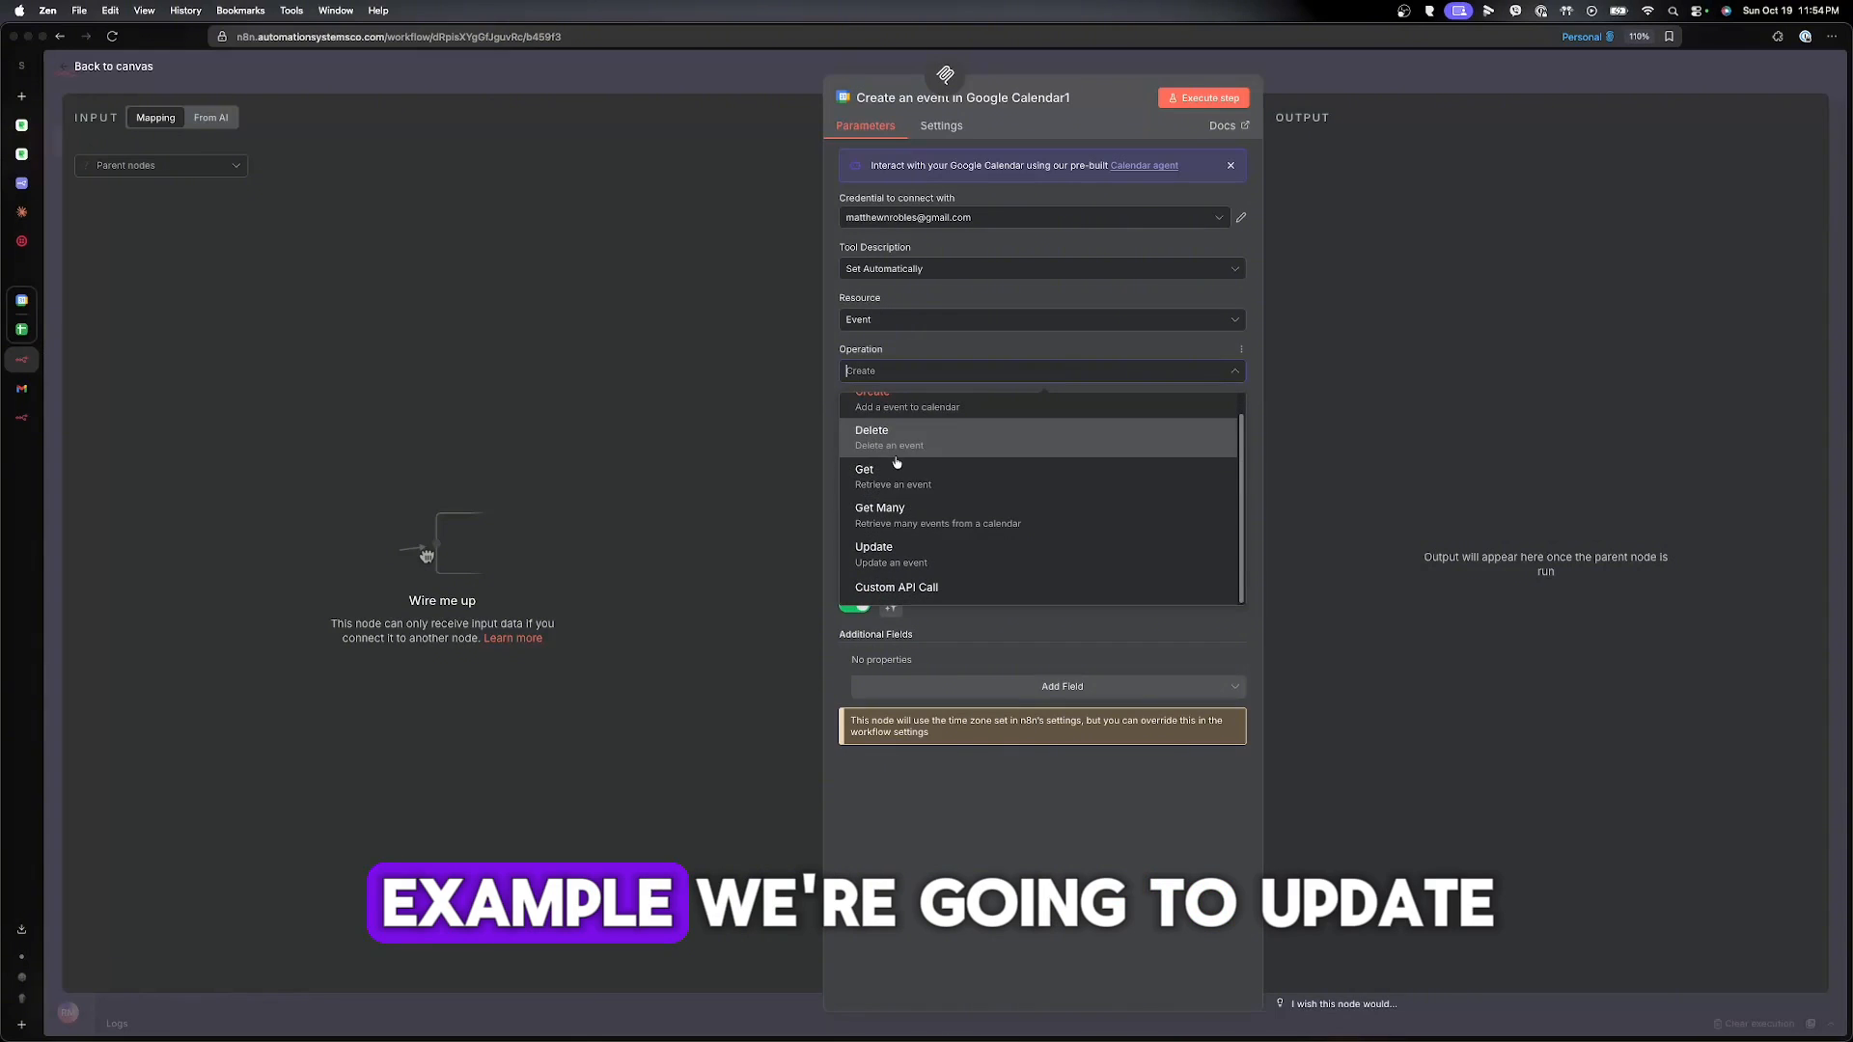
{"action": "left_click", "coordinate": [913, 555]}
- Select the Automations calendar for the update tool and let the model define the Event ID automatically
{"action": "left_click", "coordinate": [927, 421]}
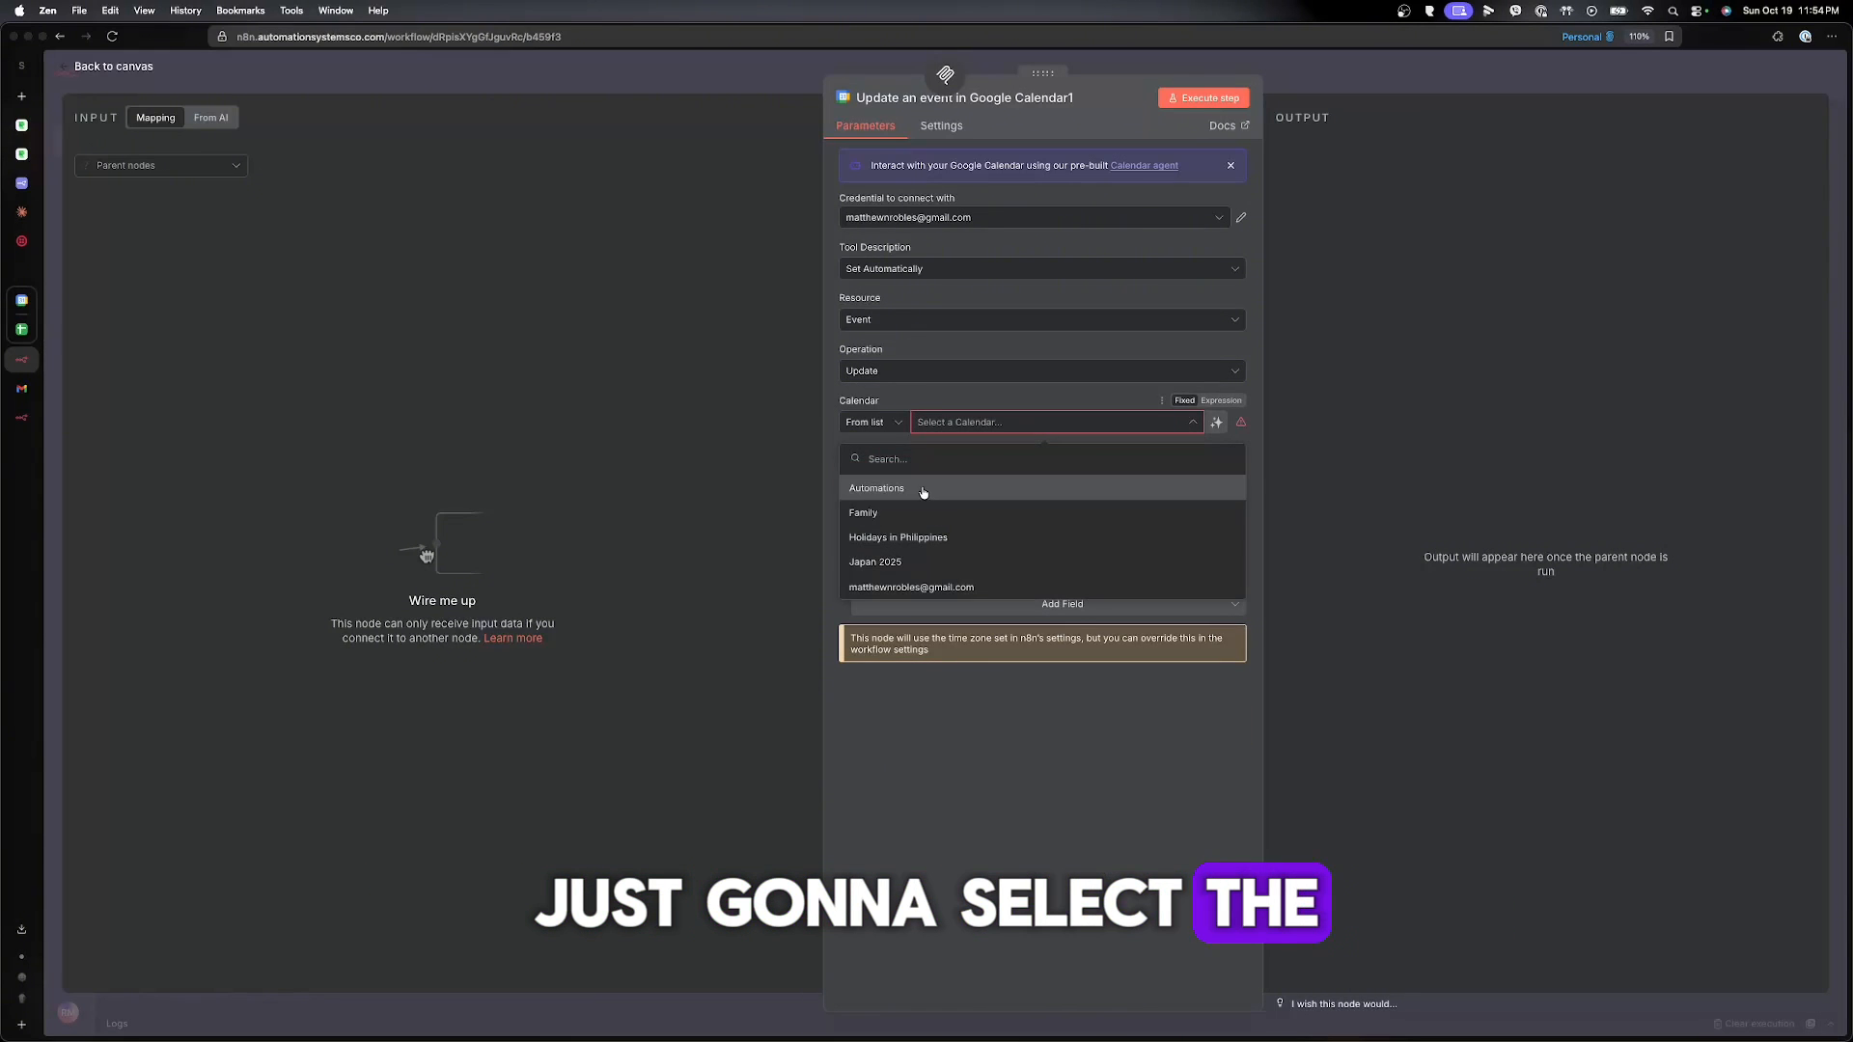
{"action": "left_click", "coordinate": [922, 490]}
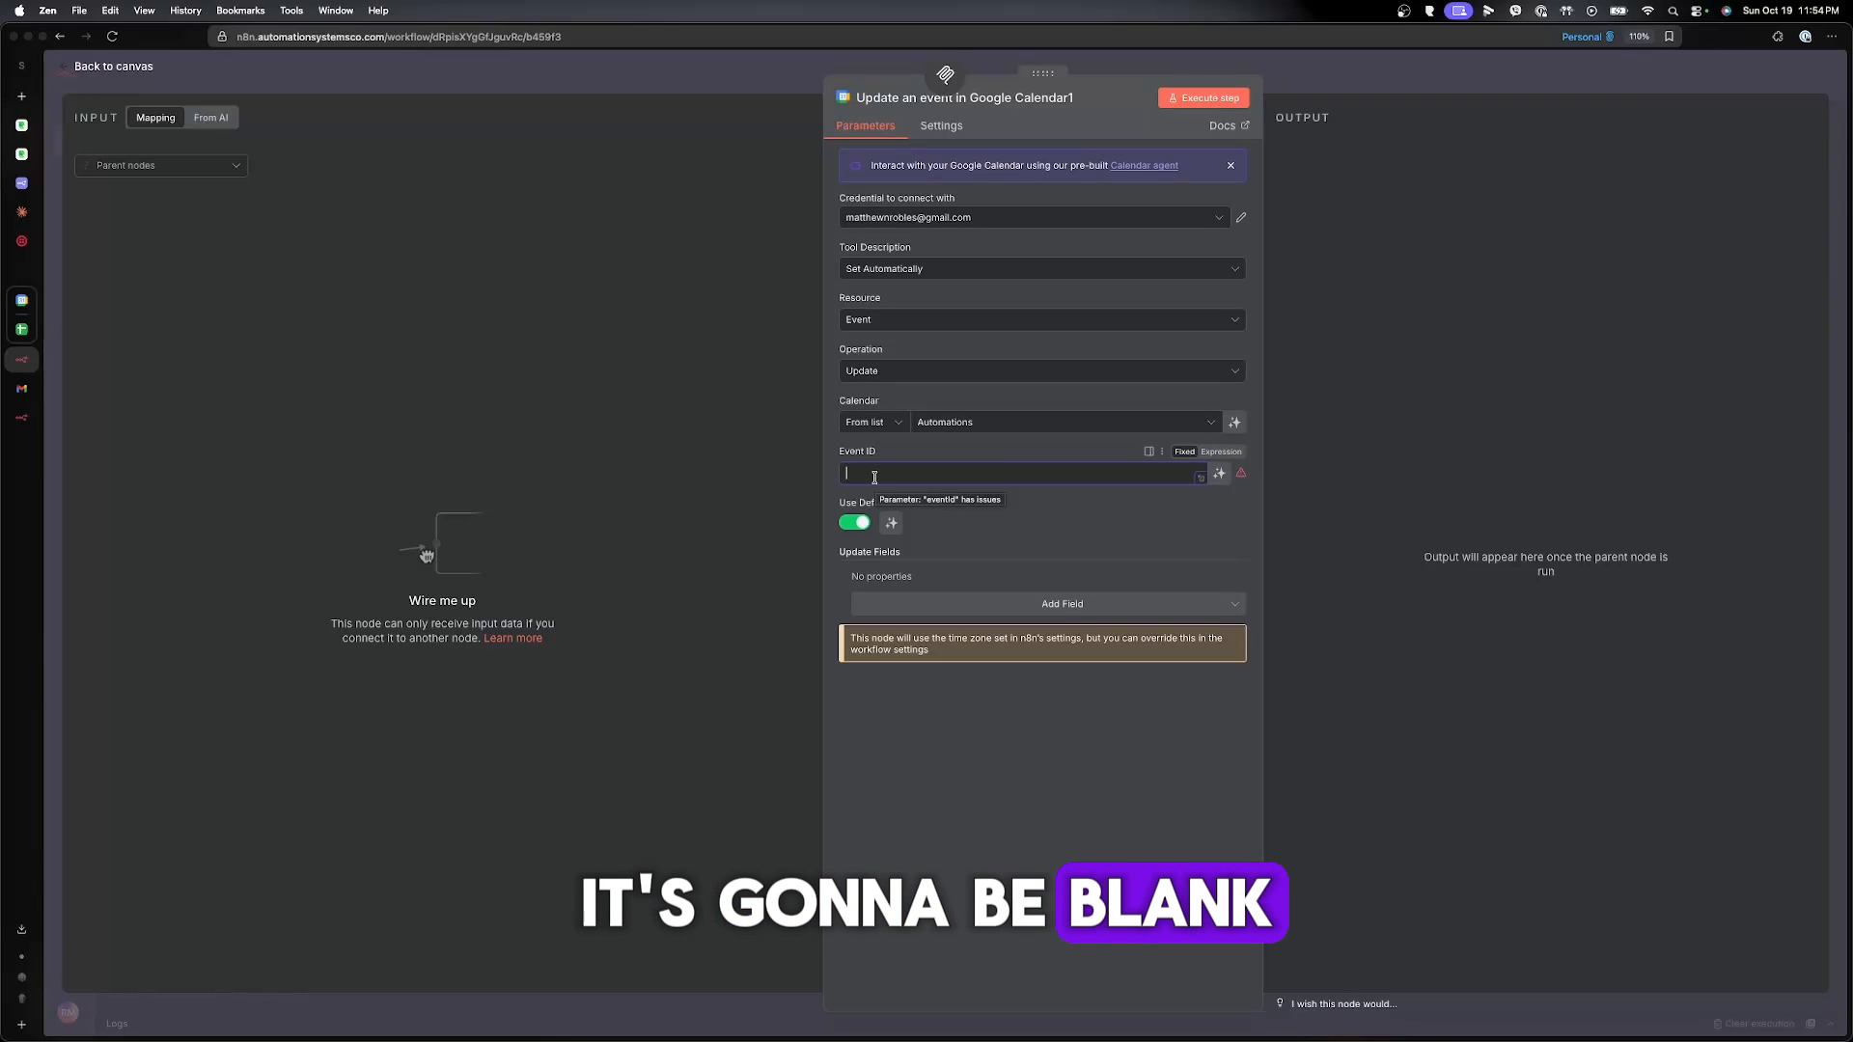
{"action": "left_click", "coordinate": [1220, 476]}
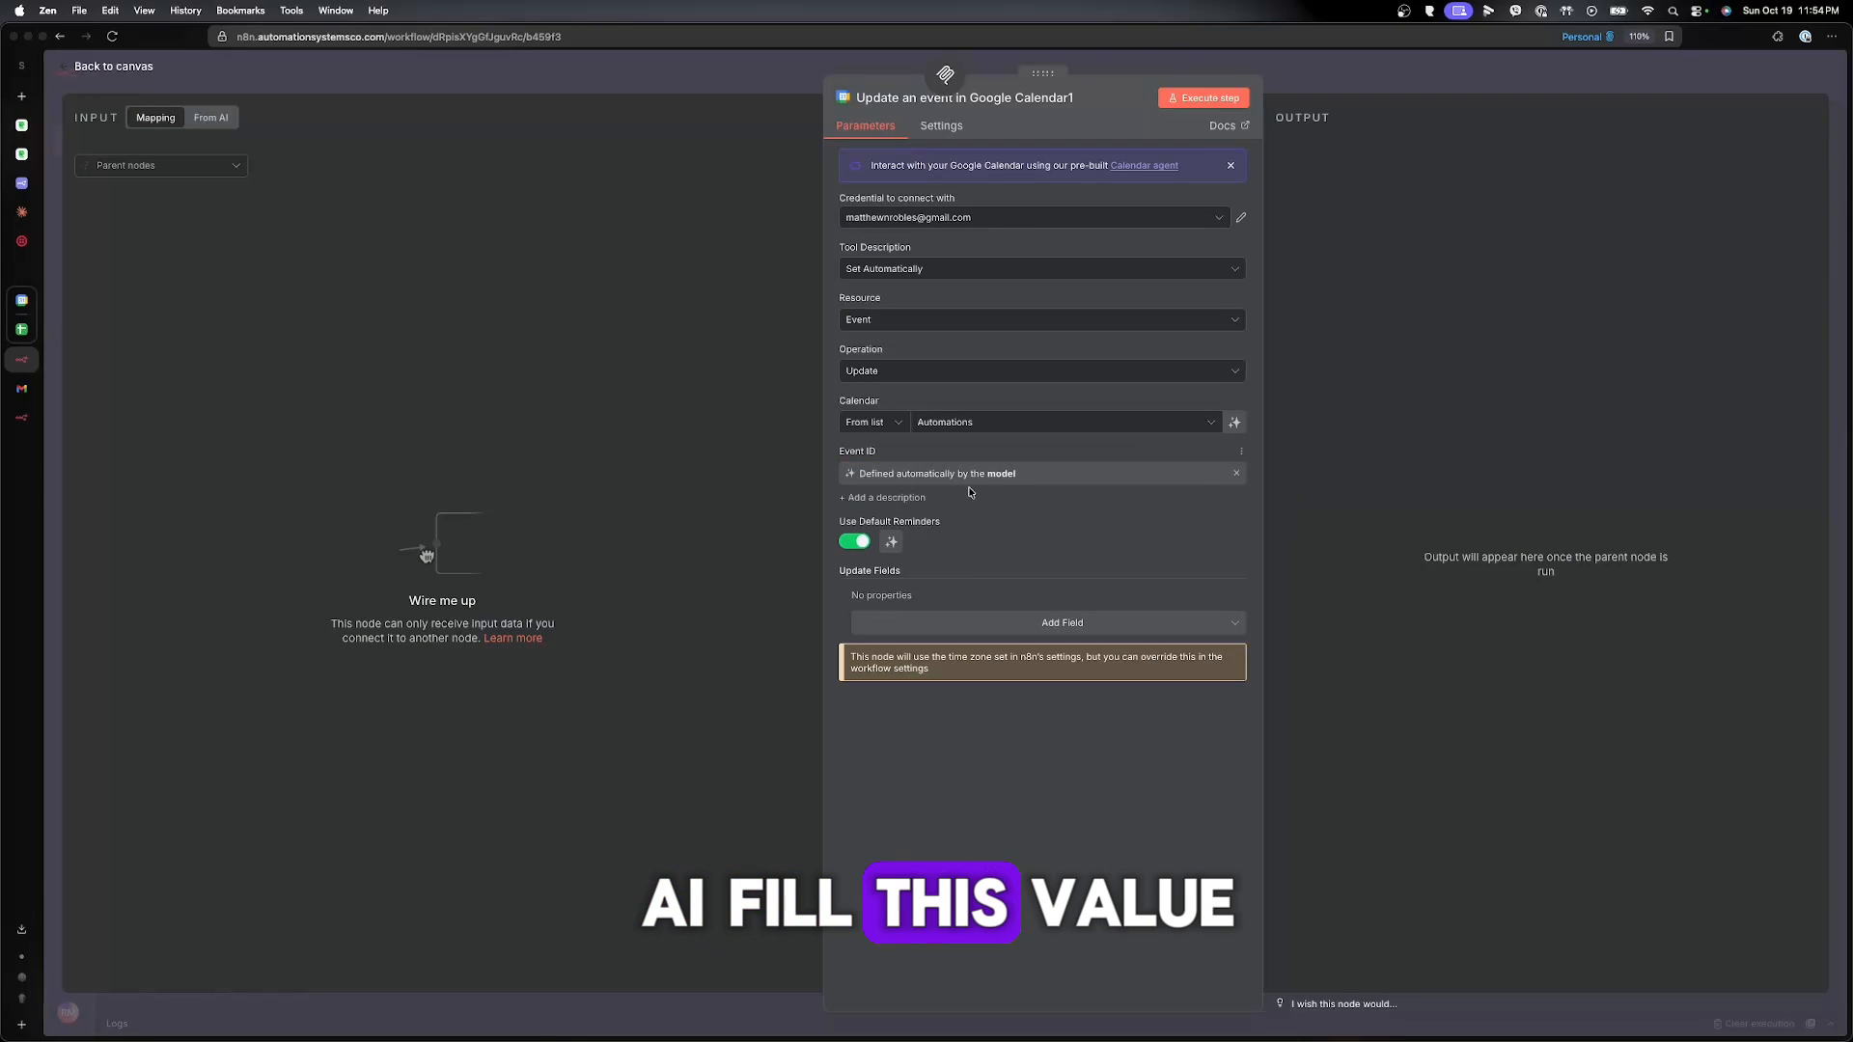
- Add Summary and Description update fields to the Calendar tool, both defined automatically by the model
{"action": "left_click", "coordinate": [989, 626]}
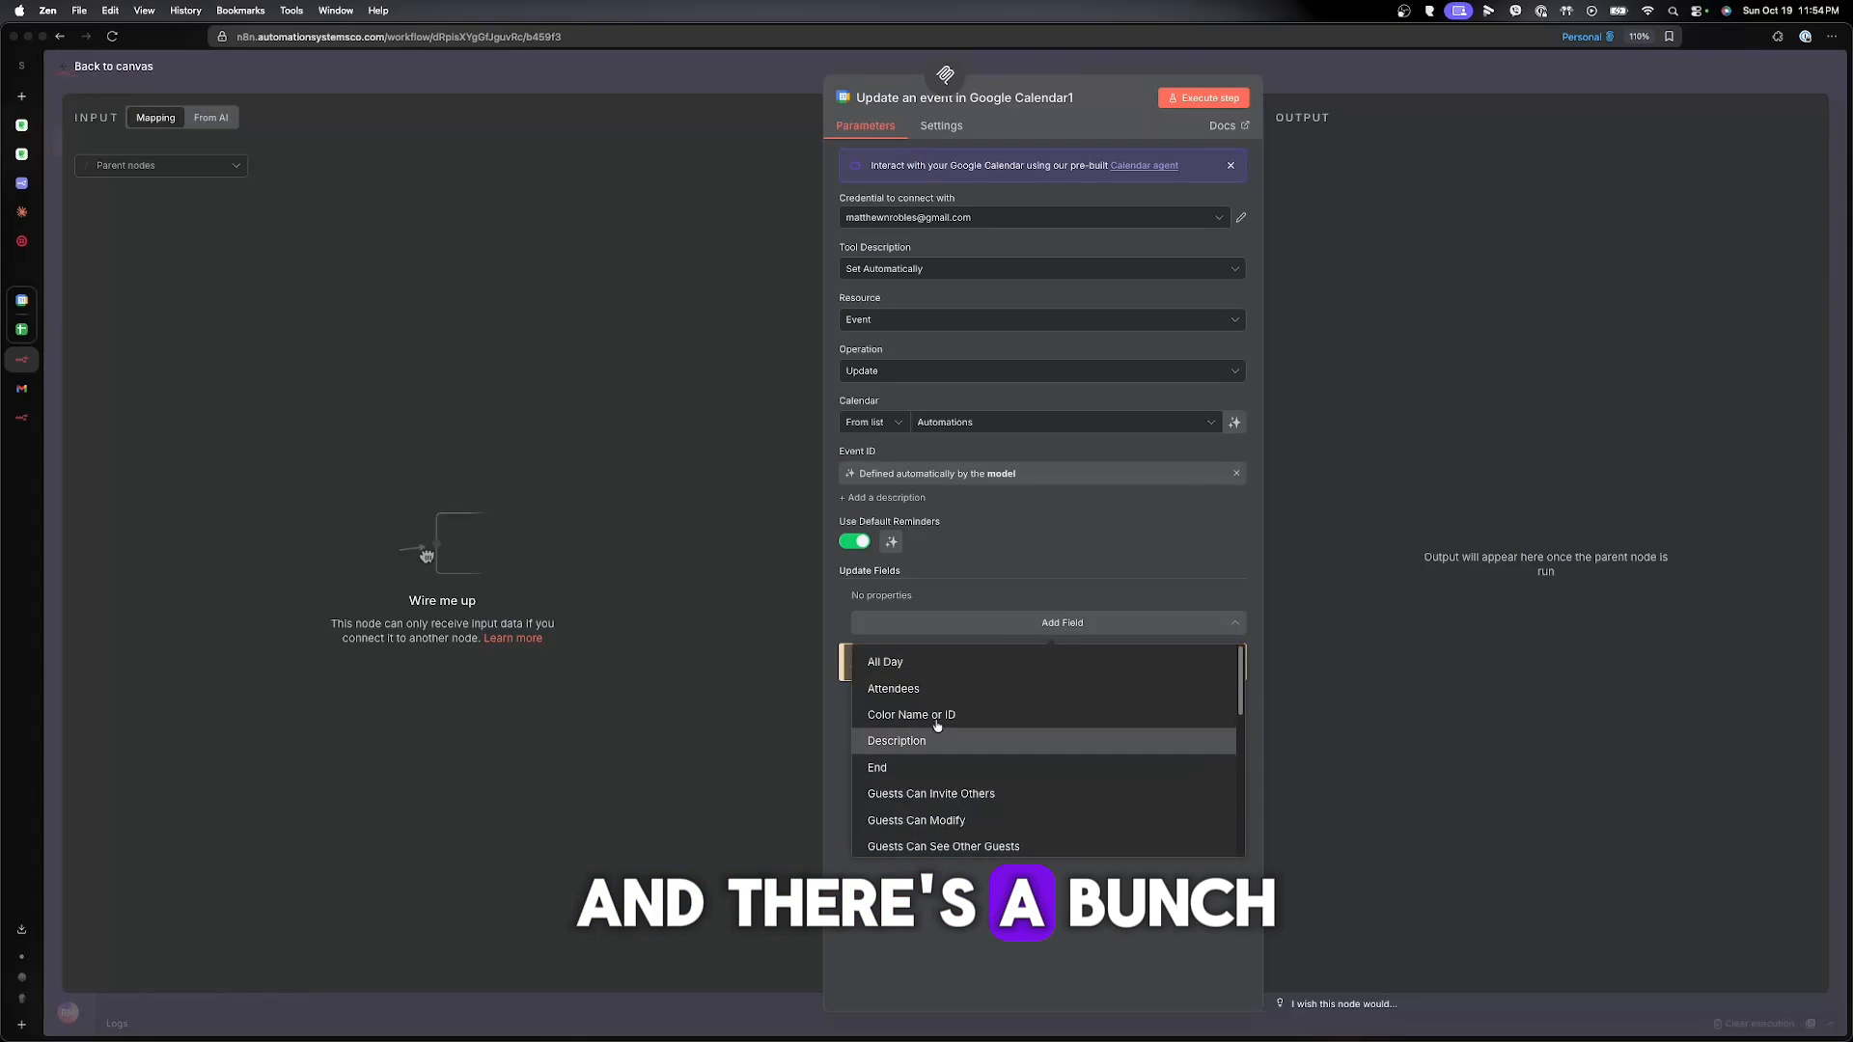
{"action": "scroll", "coordinate": [964, 749], "scroll_direction": "down", "scroll_amount": 5}
{"action": "left_click", "coordinate": [897, 813]}
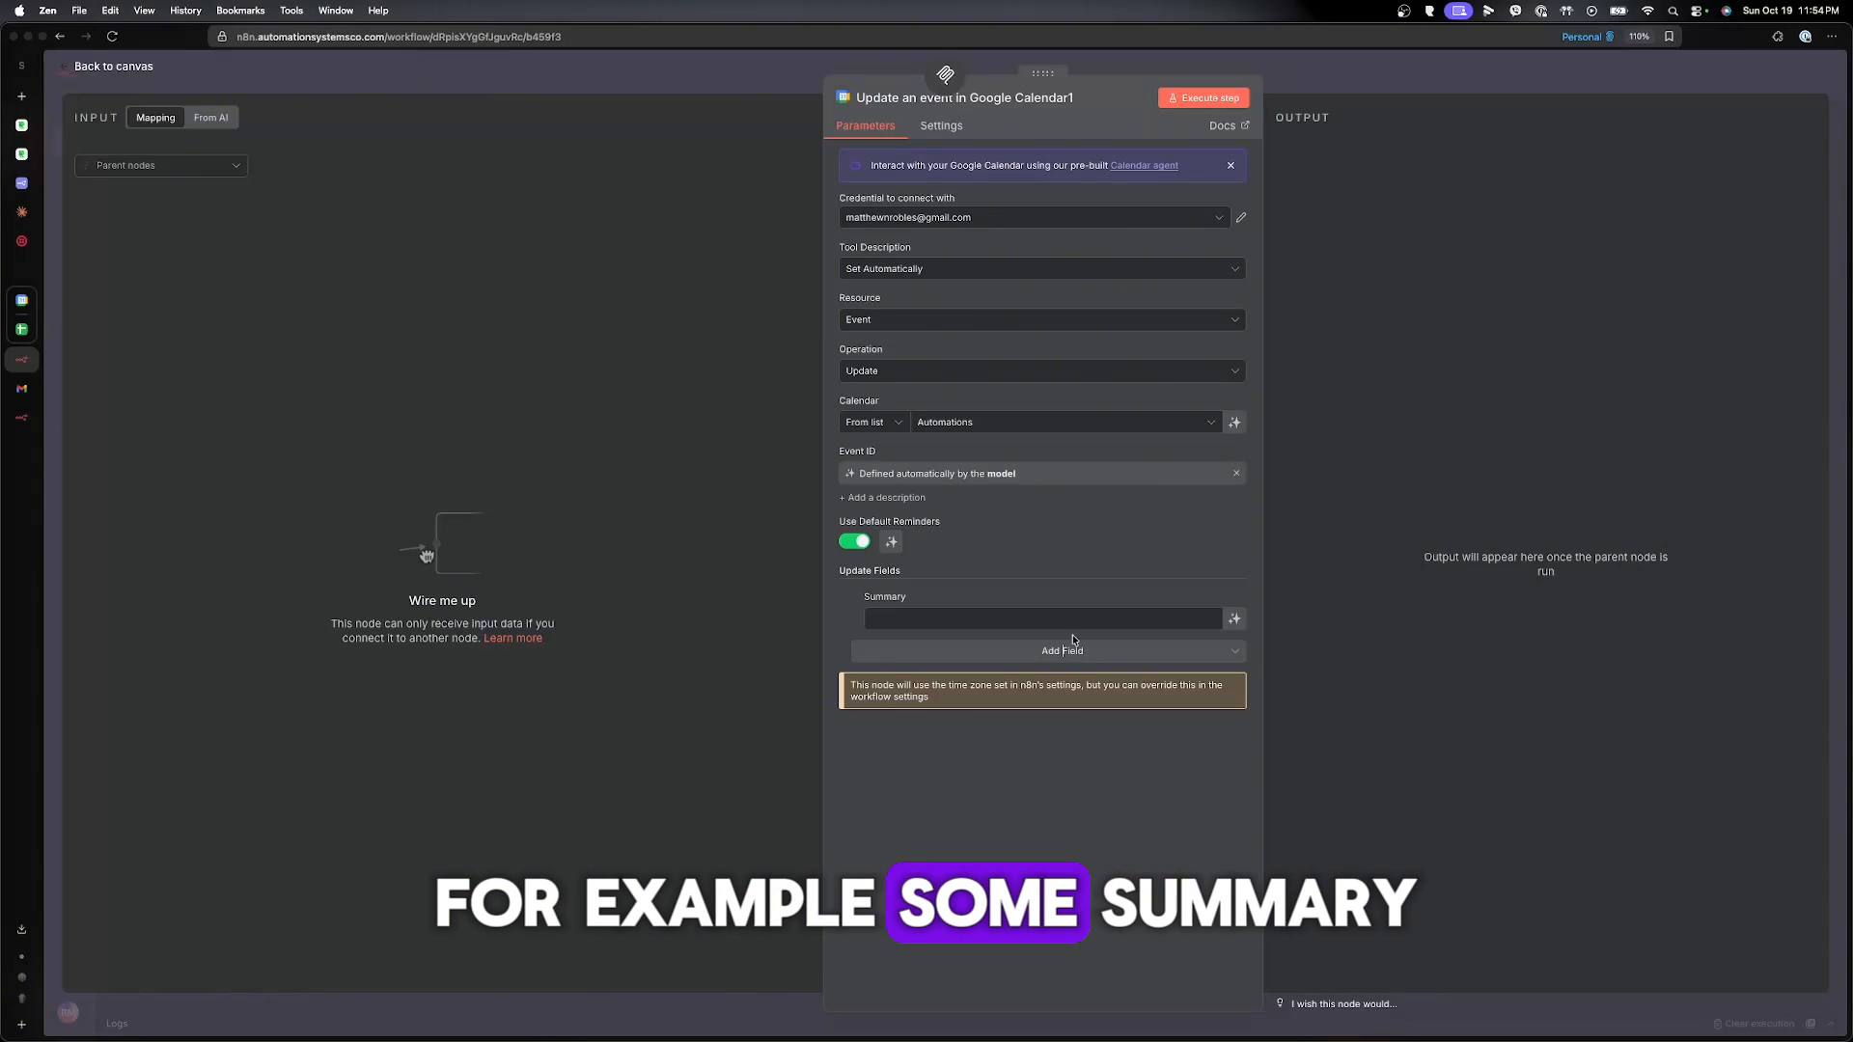
{"action": "left_click", "coordinate": [1233, 621]}
{"action": "left_click", "coordinate": [1023, 672]}
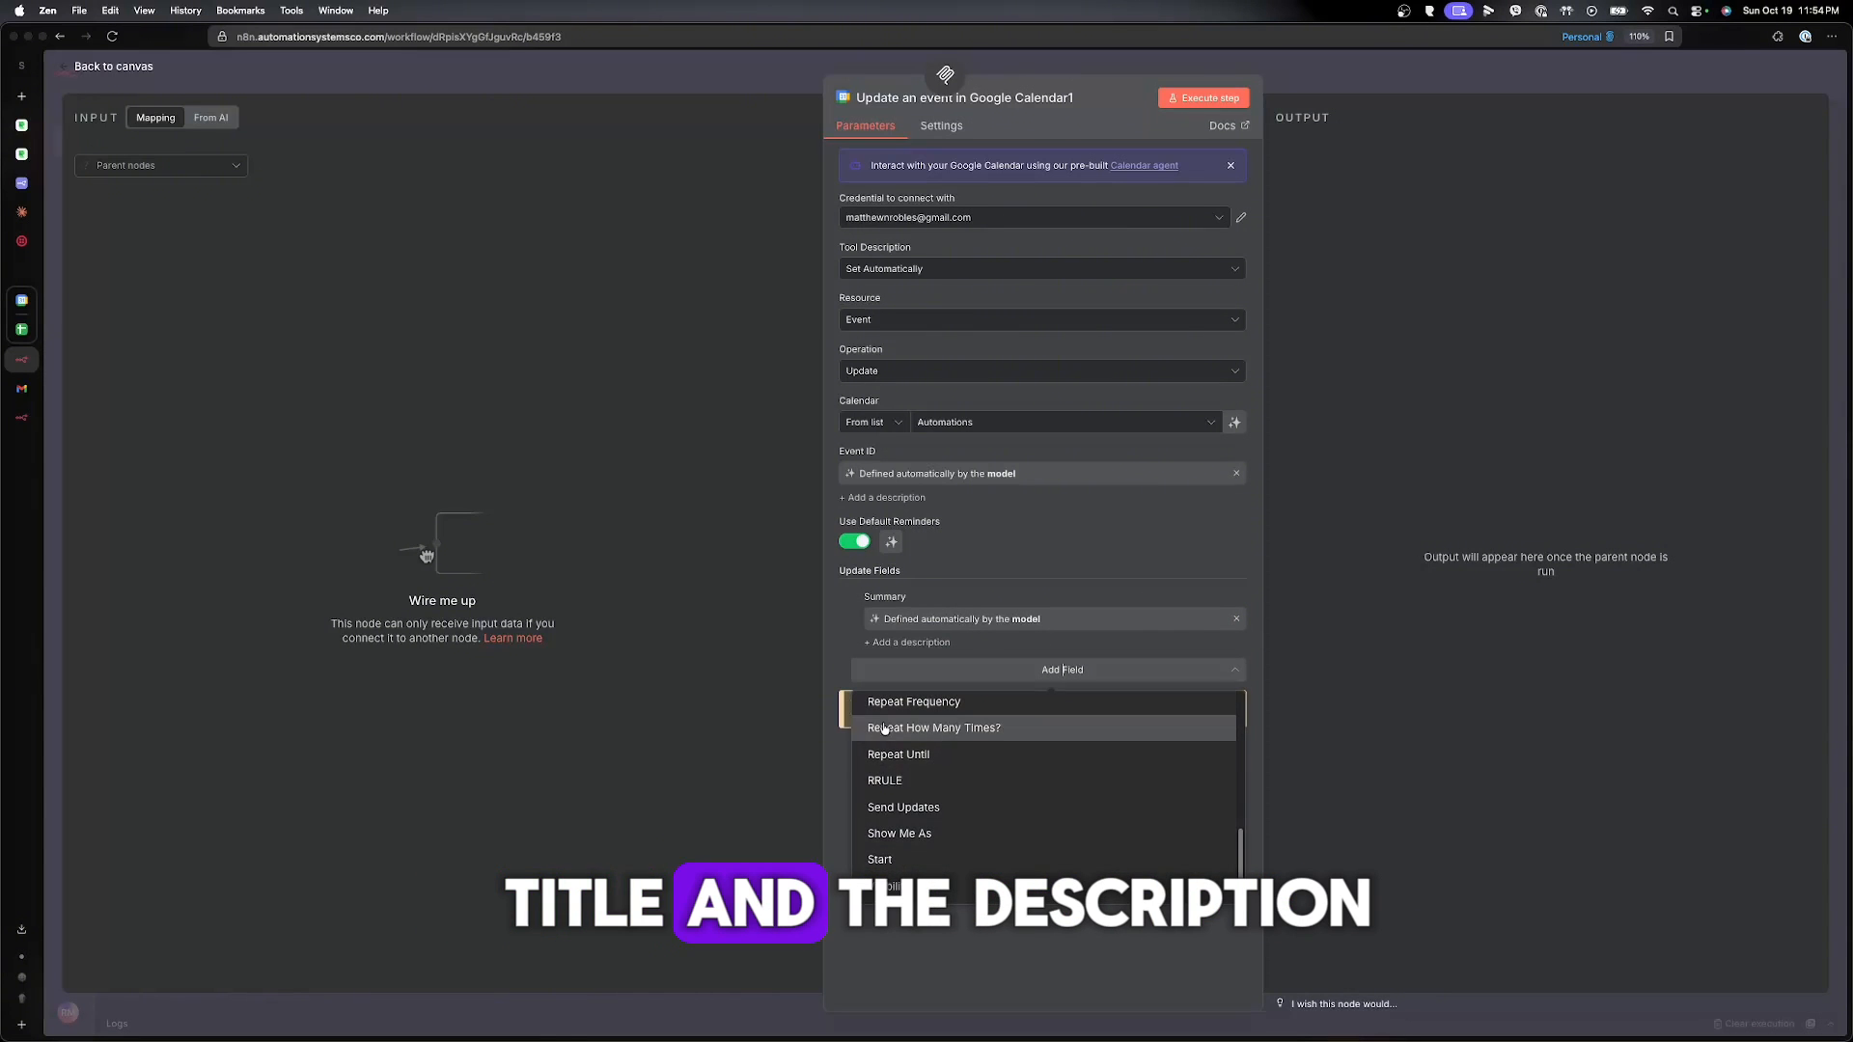
{"action": "scroll", "coordinate": [1004, 772], "scroll_direction": "up", "scroll_amount": 5}
{"action": "left_click", "coordinate": [920, 730]}
{"action": "left_click", "coordinate": [1235, 619]}
- Add Start and End update fields defined automatically by the model, and return to the workflow canvas
{"action": "left_click", "coordinate": [922, 739]}
{"action": "scroll", "coordinate": [917, 849], "scroll_direction": "down", "scroll_amount": 5}
{"action": "left_click", "coordinate": [910, 927]}
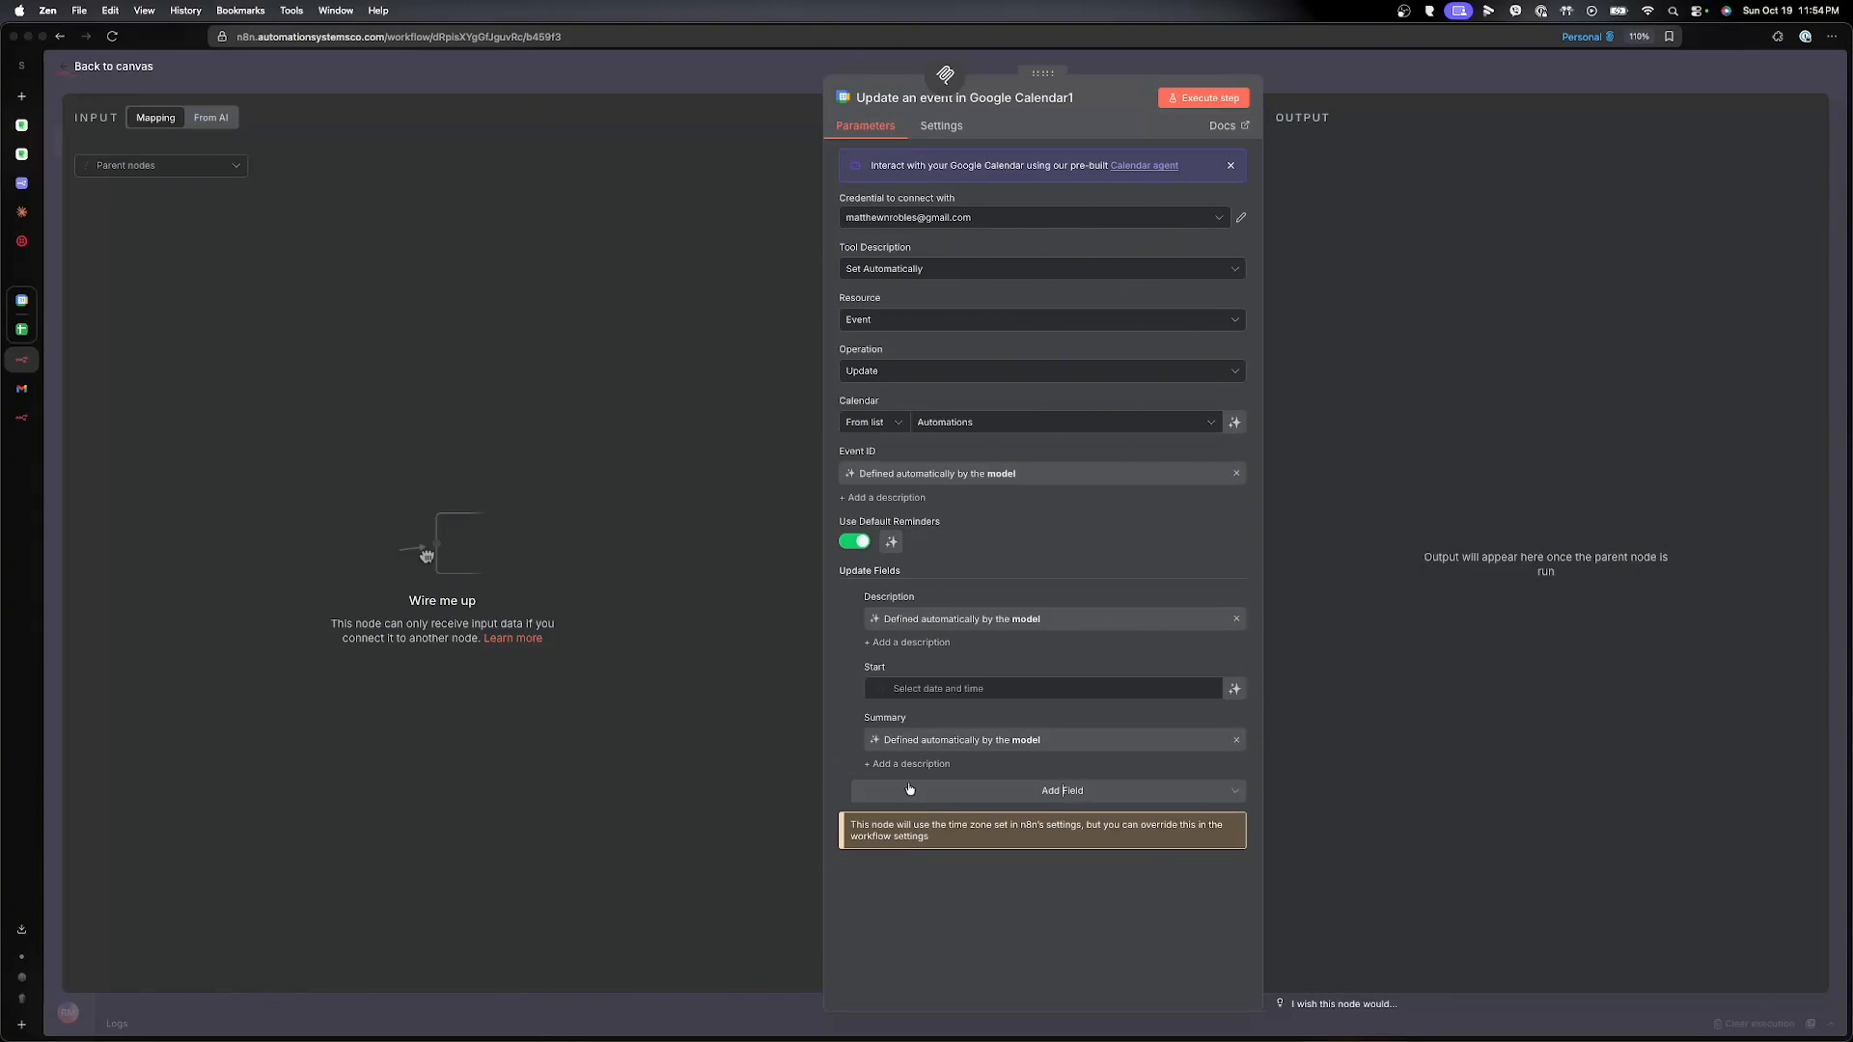
{"action": "left_click", "coordinate": [1234, 688]}
{"action": "left_click", "coordinate": [1061, 813]}
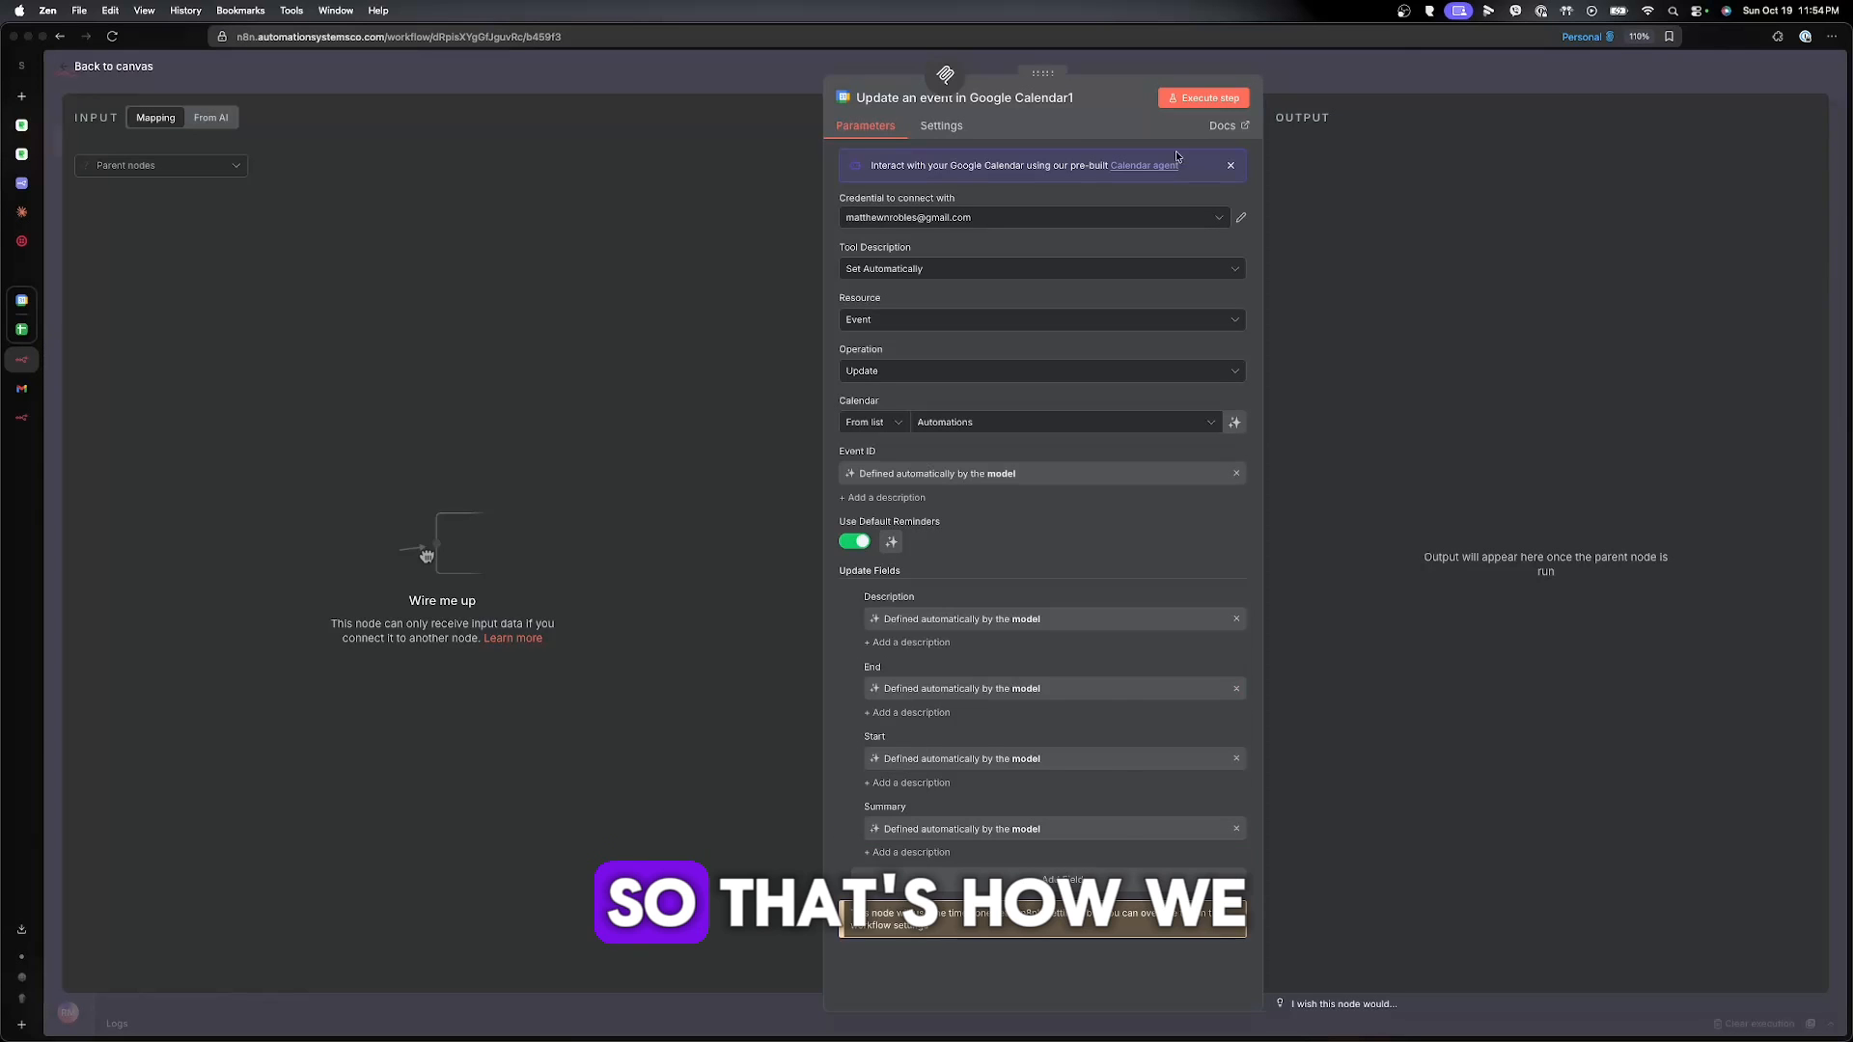
{"action": "left_click", "coordinate": [1293, 75]}
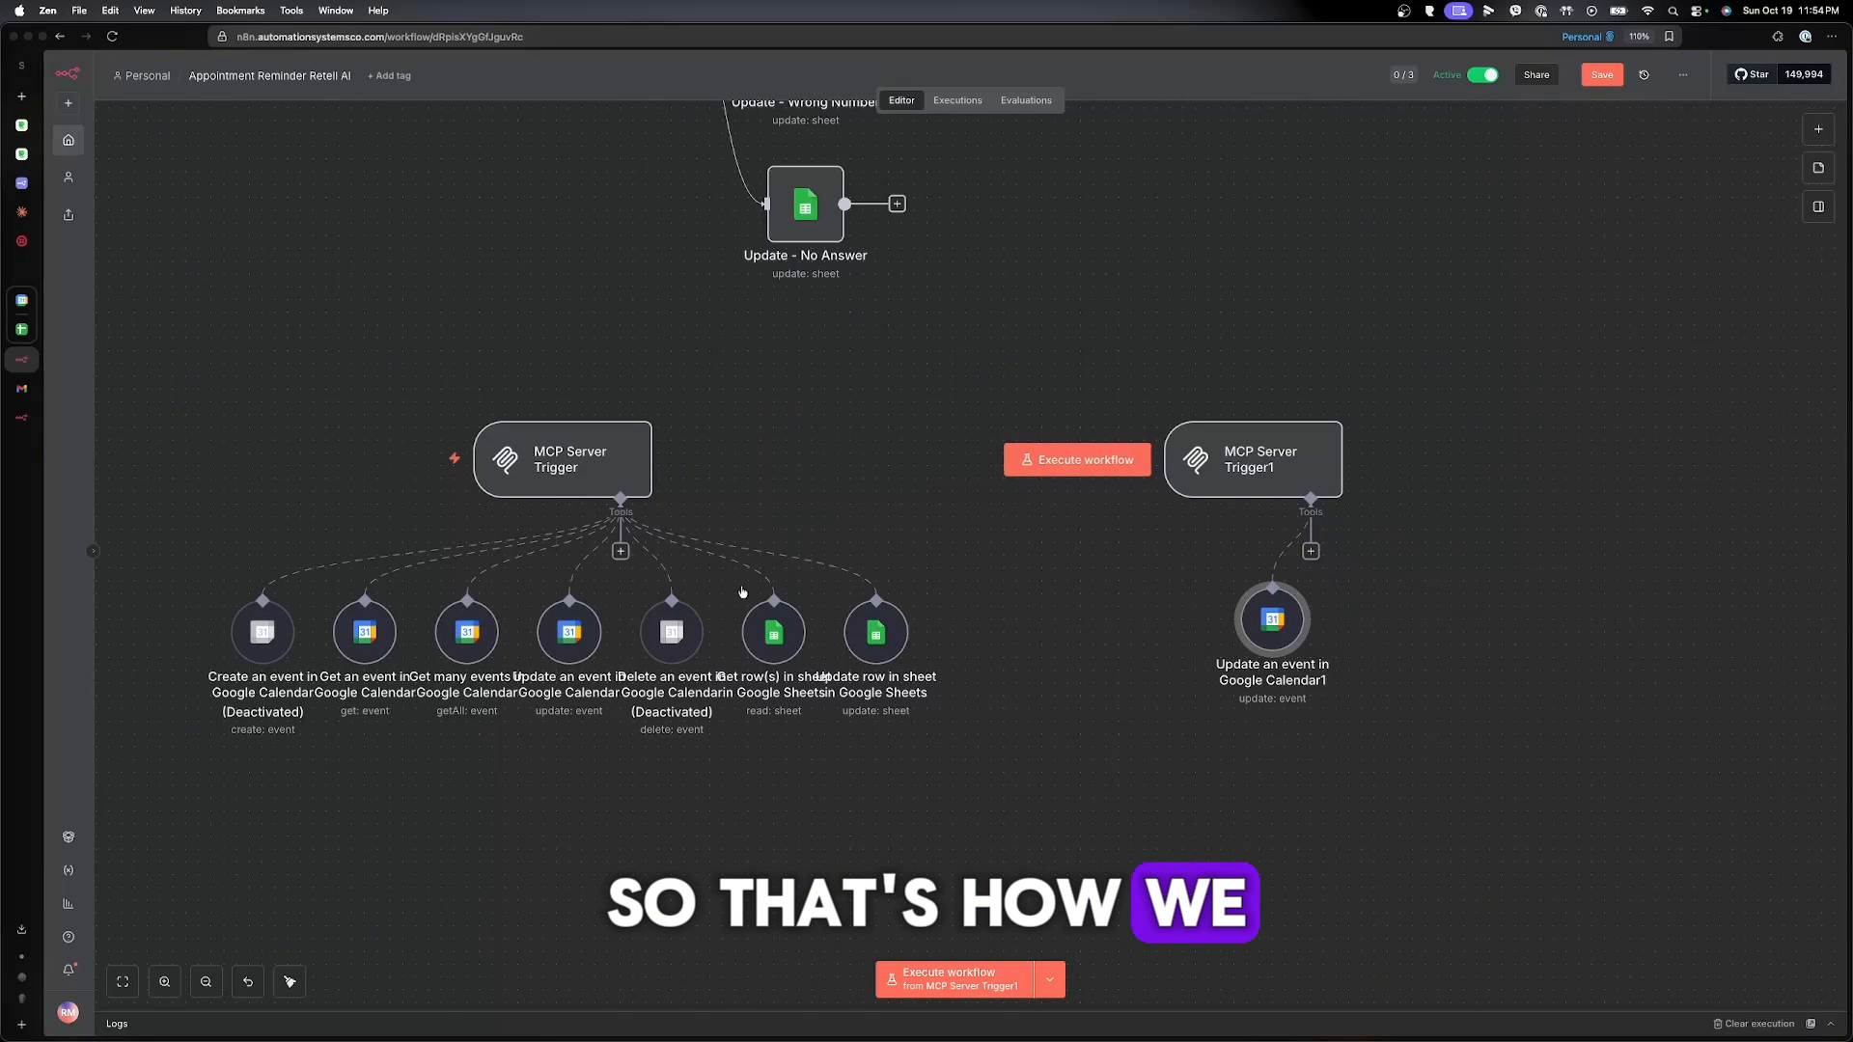
- Highlight the Calendar and Sheets tools under the first MCP Server Trigger, plus the second trigger with its tool
{"action": "left_click_drag", "start_coordinate": [333, 741], "coordinate": [620, 585]}
{"action": "left_click_drag", "start_coordinate": [744, 743], "coordinate": [921, 583]}
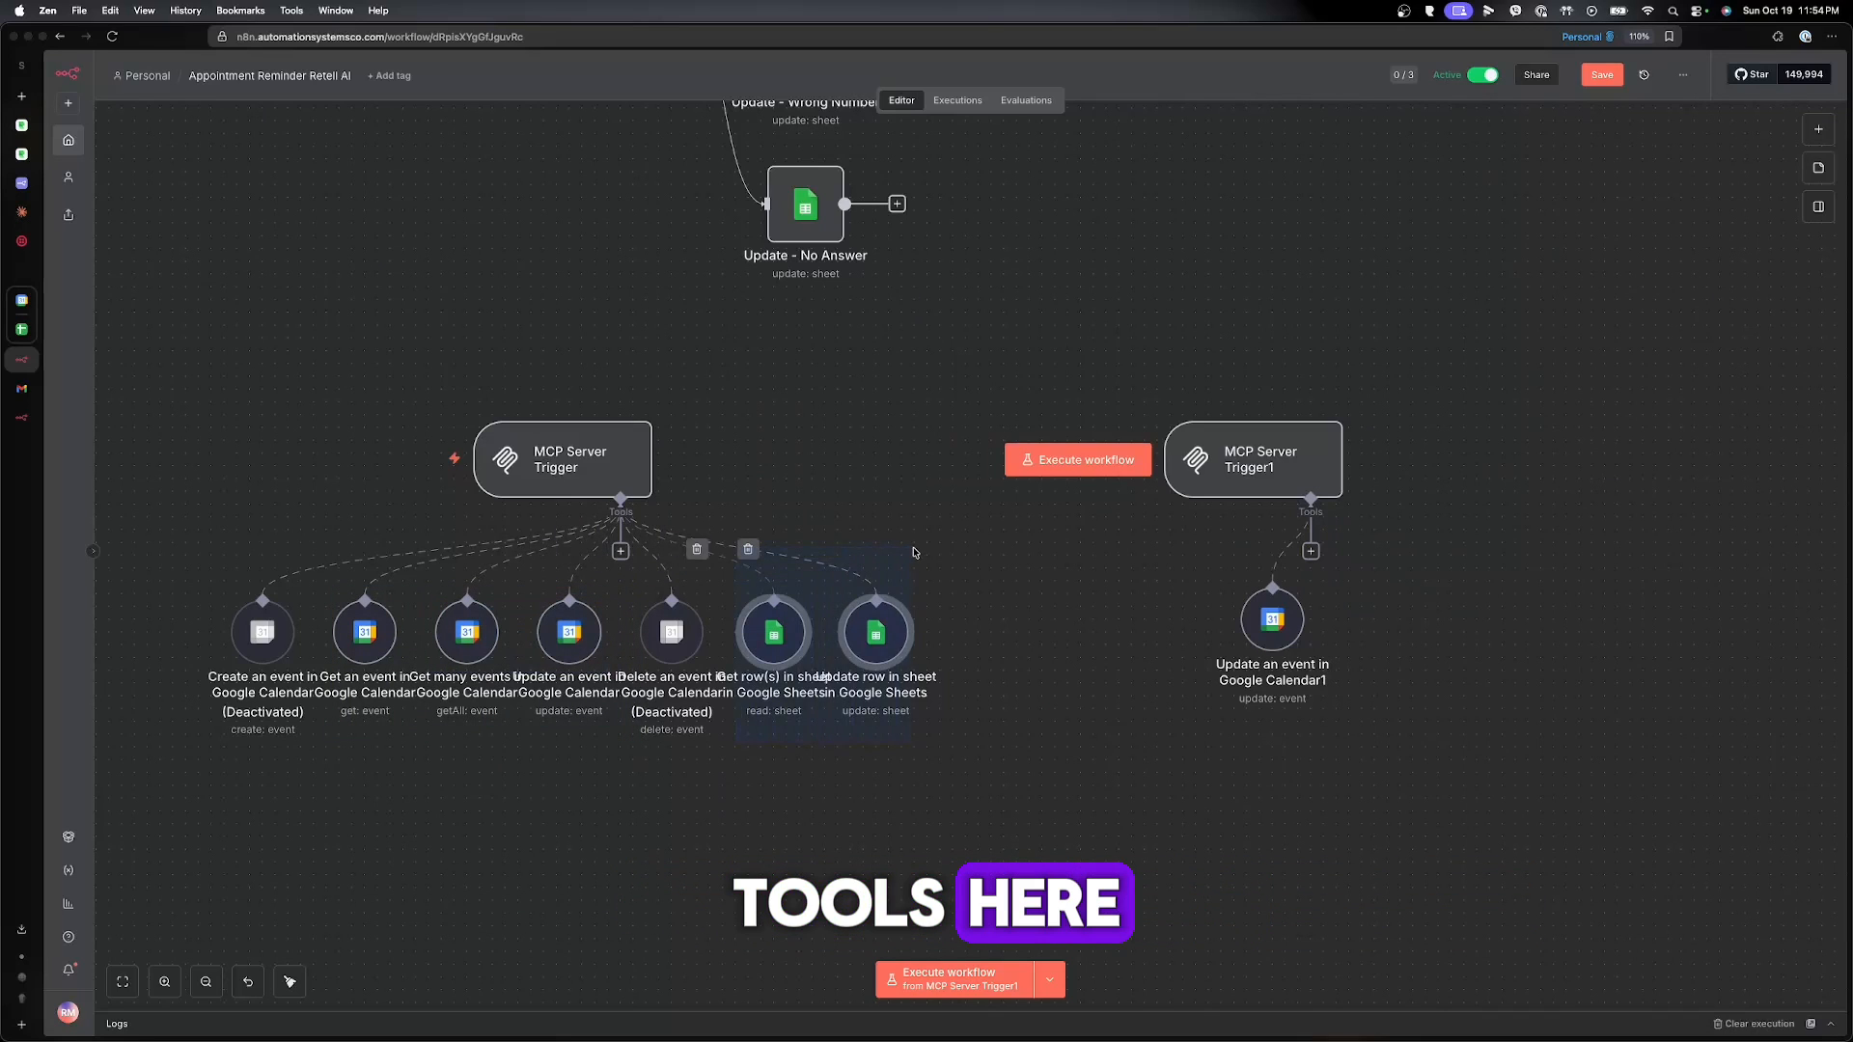
{"action": "left_click_drag", "start_coordinate": [1006, 355], "coordinate": [1388, 726]}
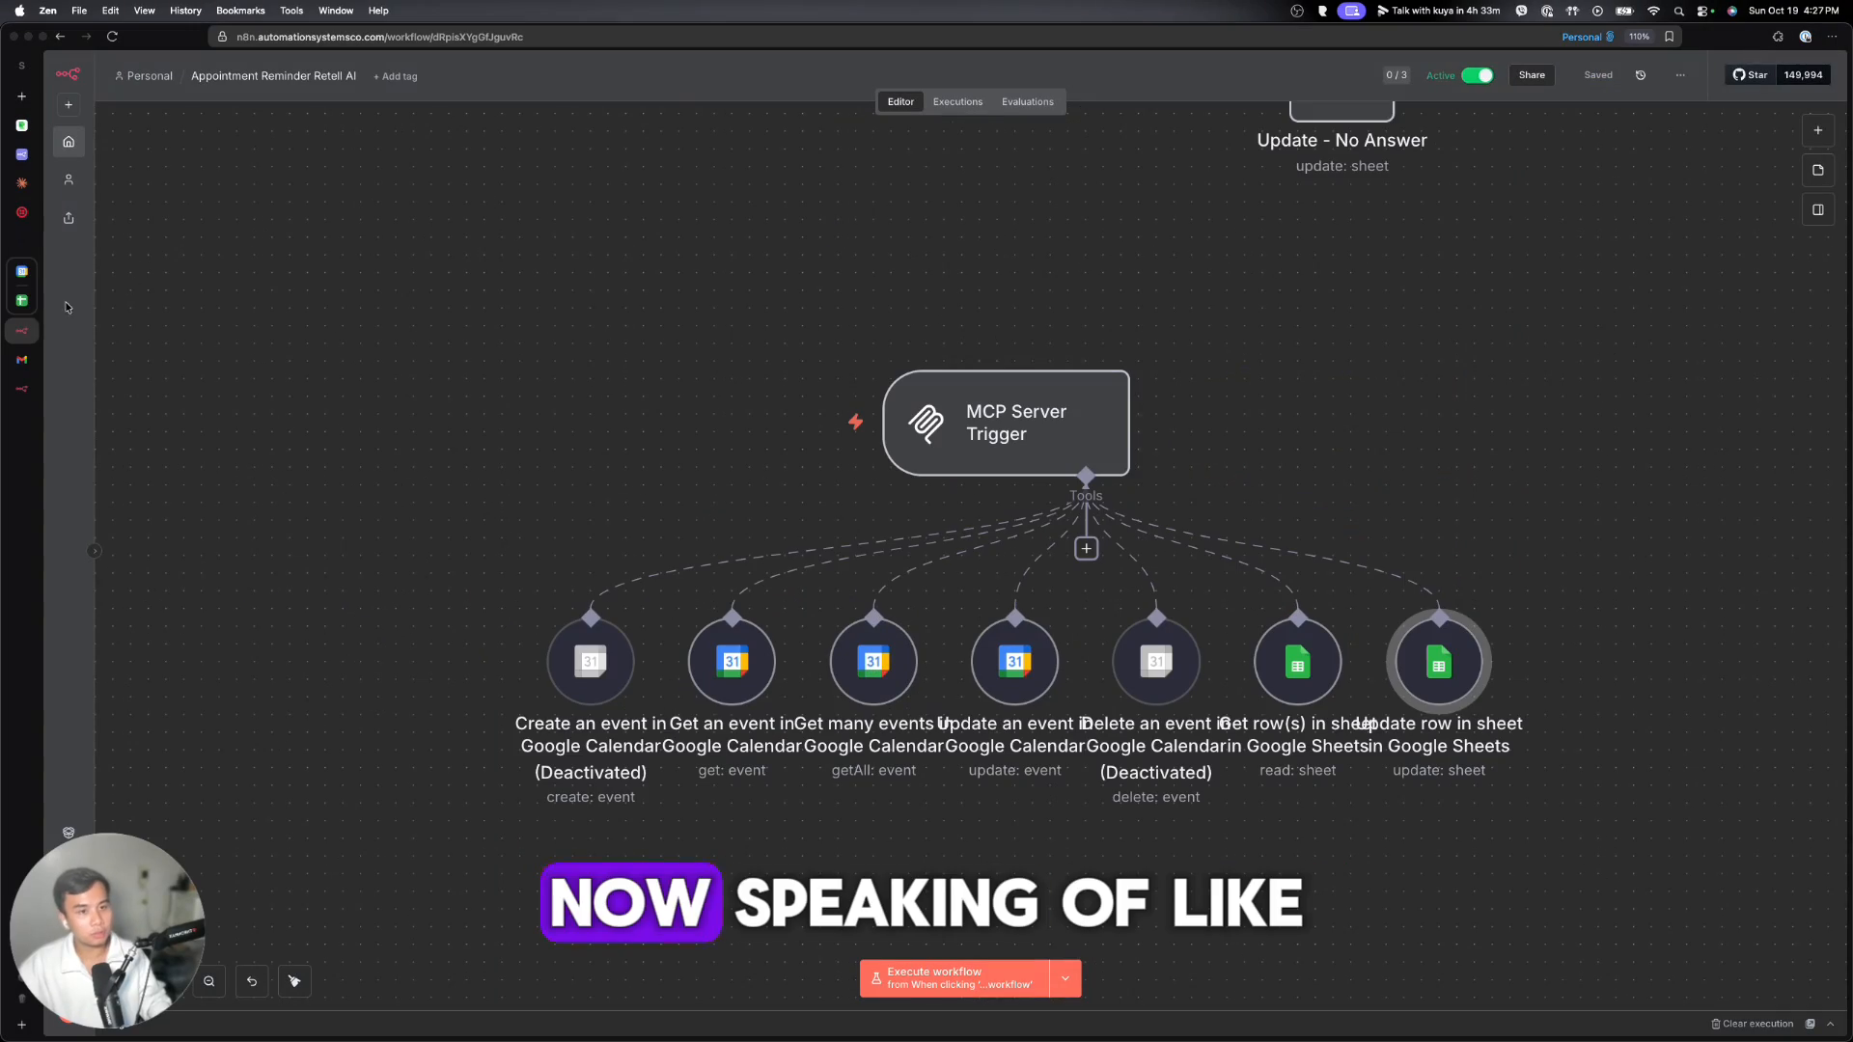
- Switch to the Calendar and Sheets split view, widen the spreadsheet, and select the MM-1 to MM-10 appointment IDs in column R
{"action": "left_click", "coordinate": [21, 300]}
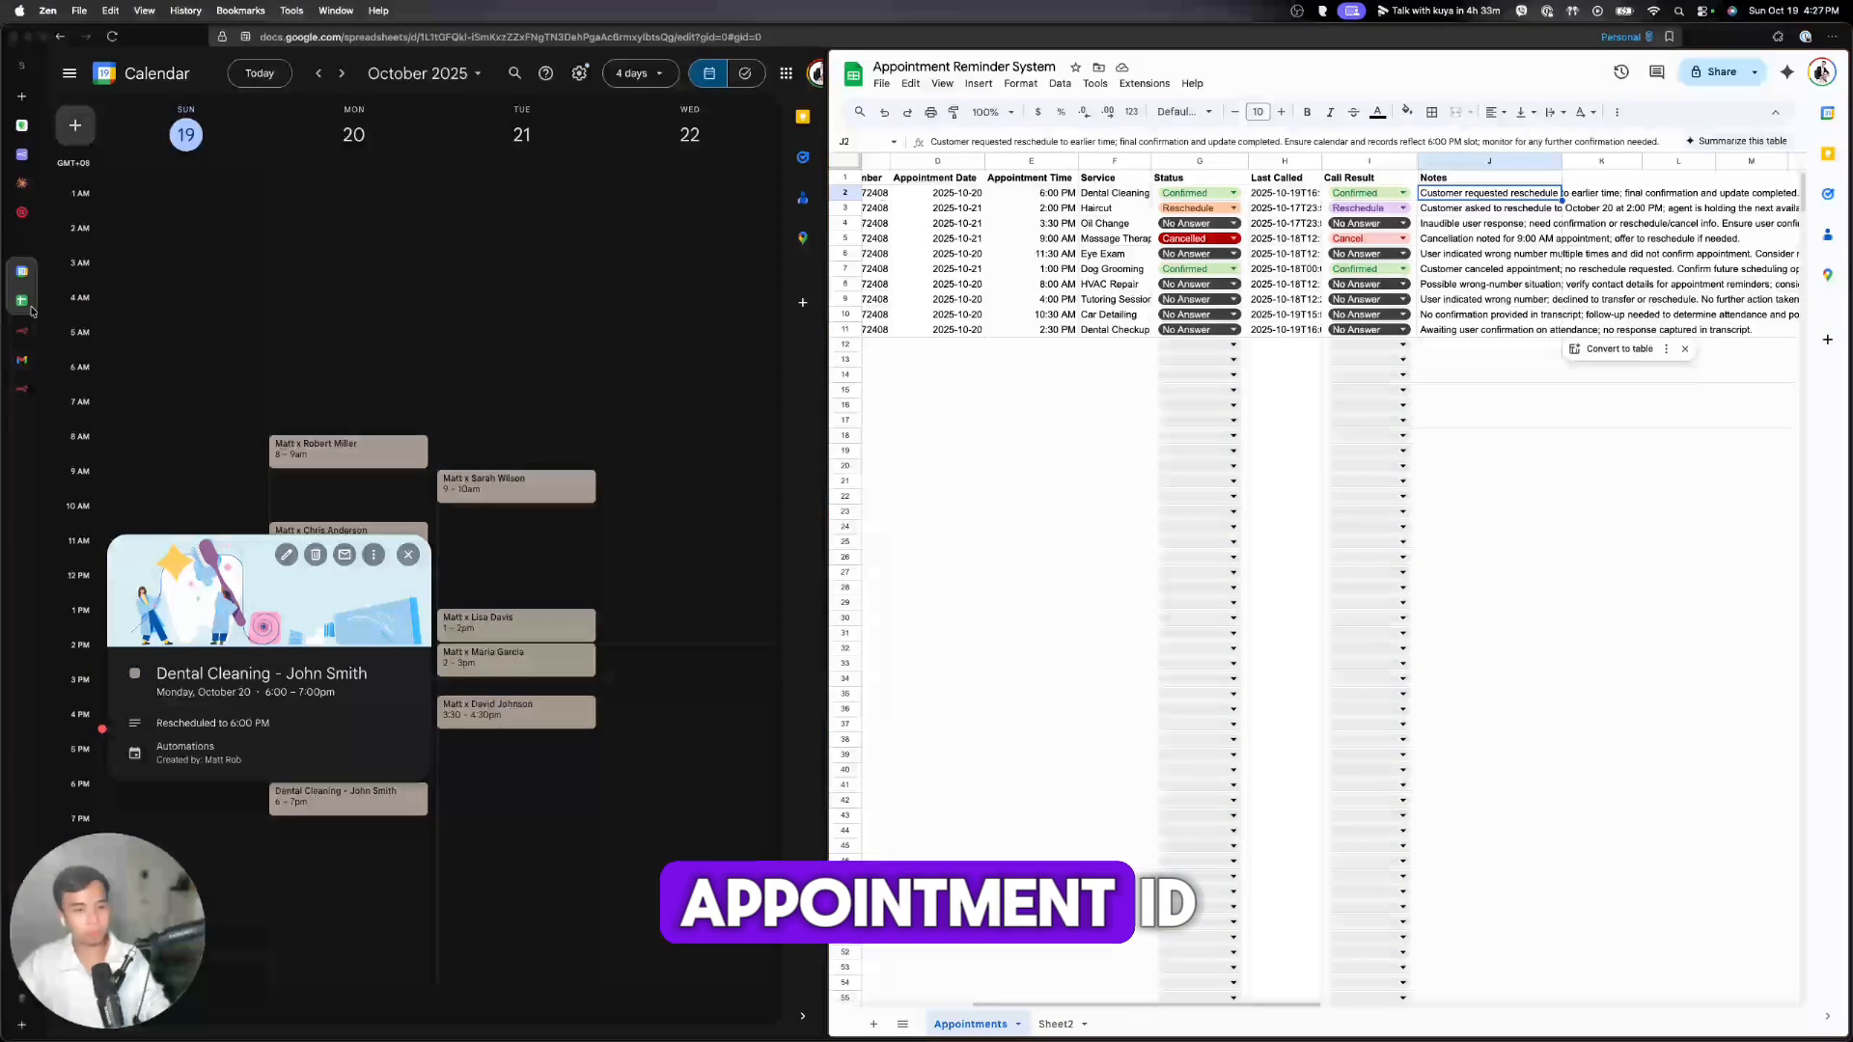
{"action": "left_click_drag", "start_coordinate": [822, 373], "coordinate": [558, 376]}
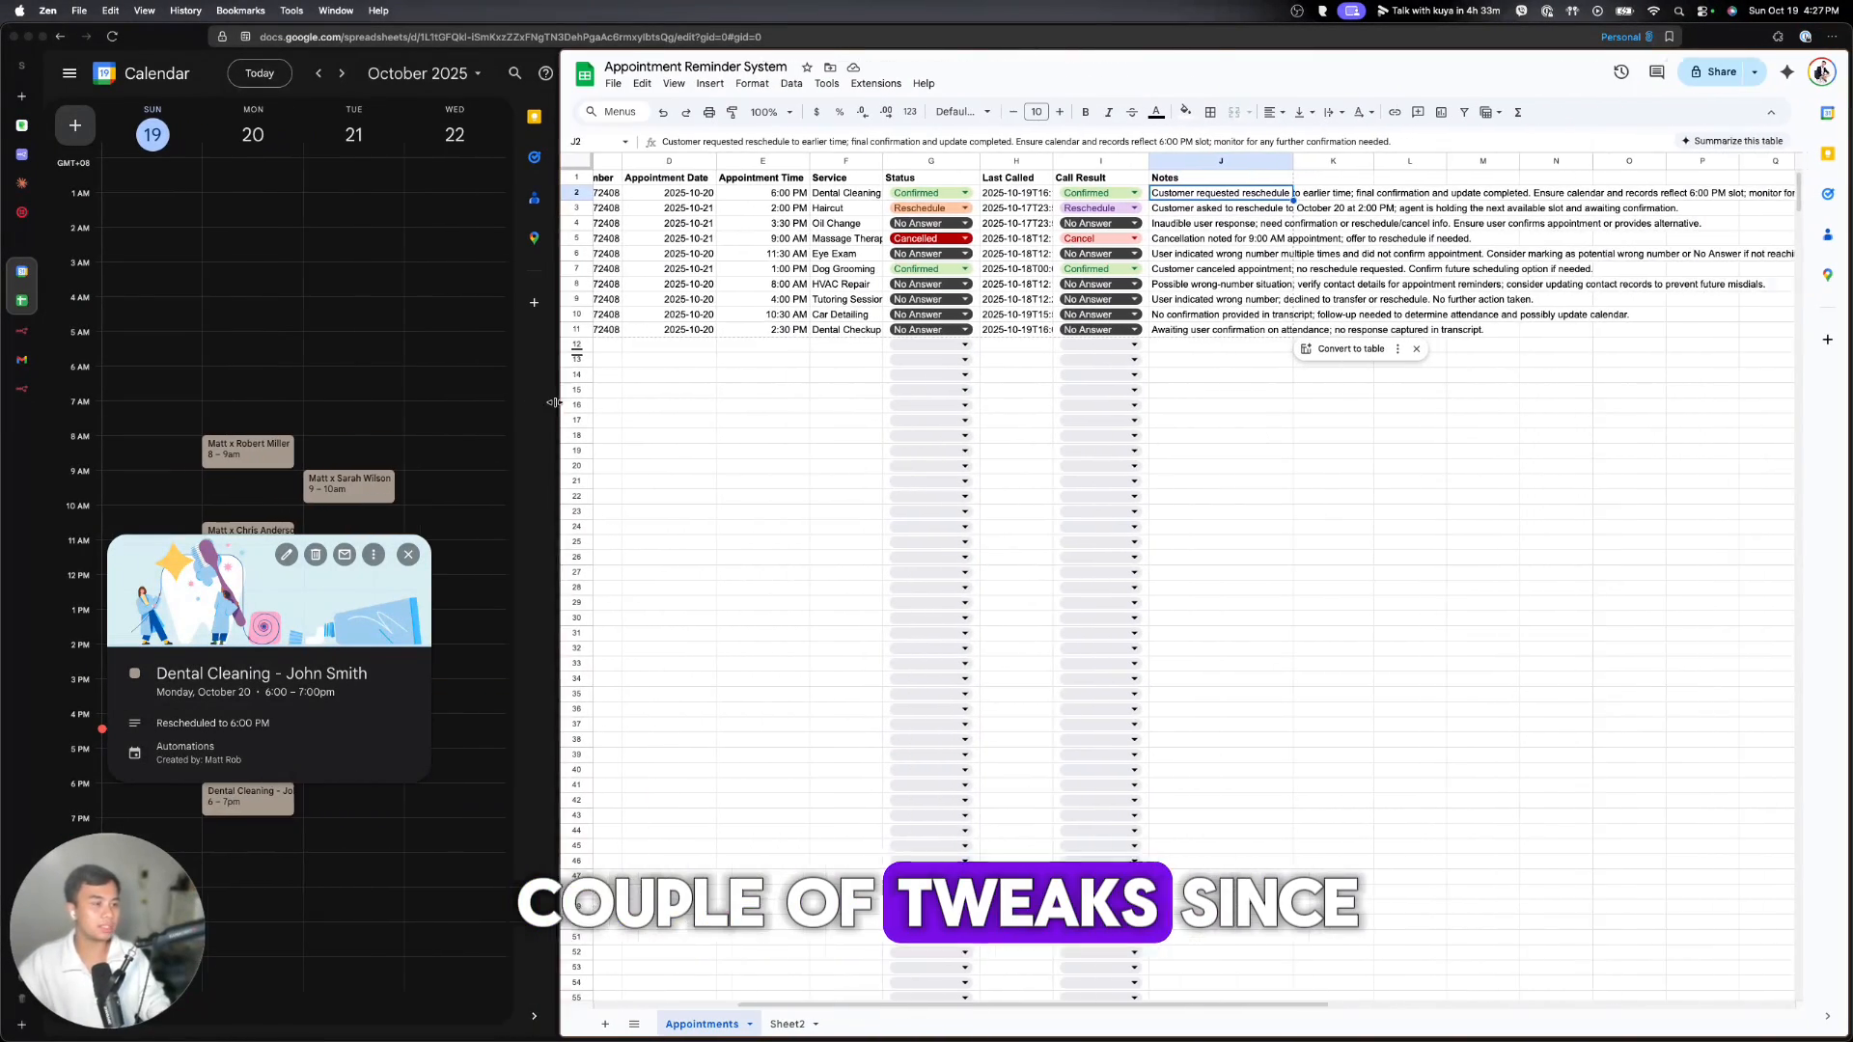
{"action": "scroll", "coordinate": [919, 398], "scroll_direction": "left", "scroll_amount": 2}
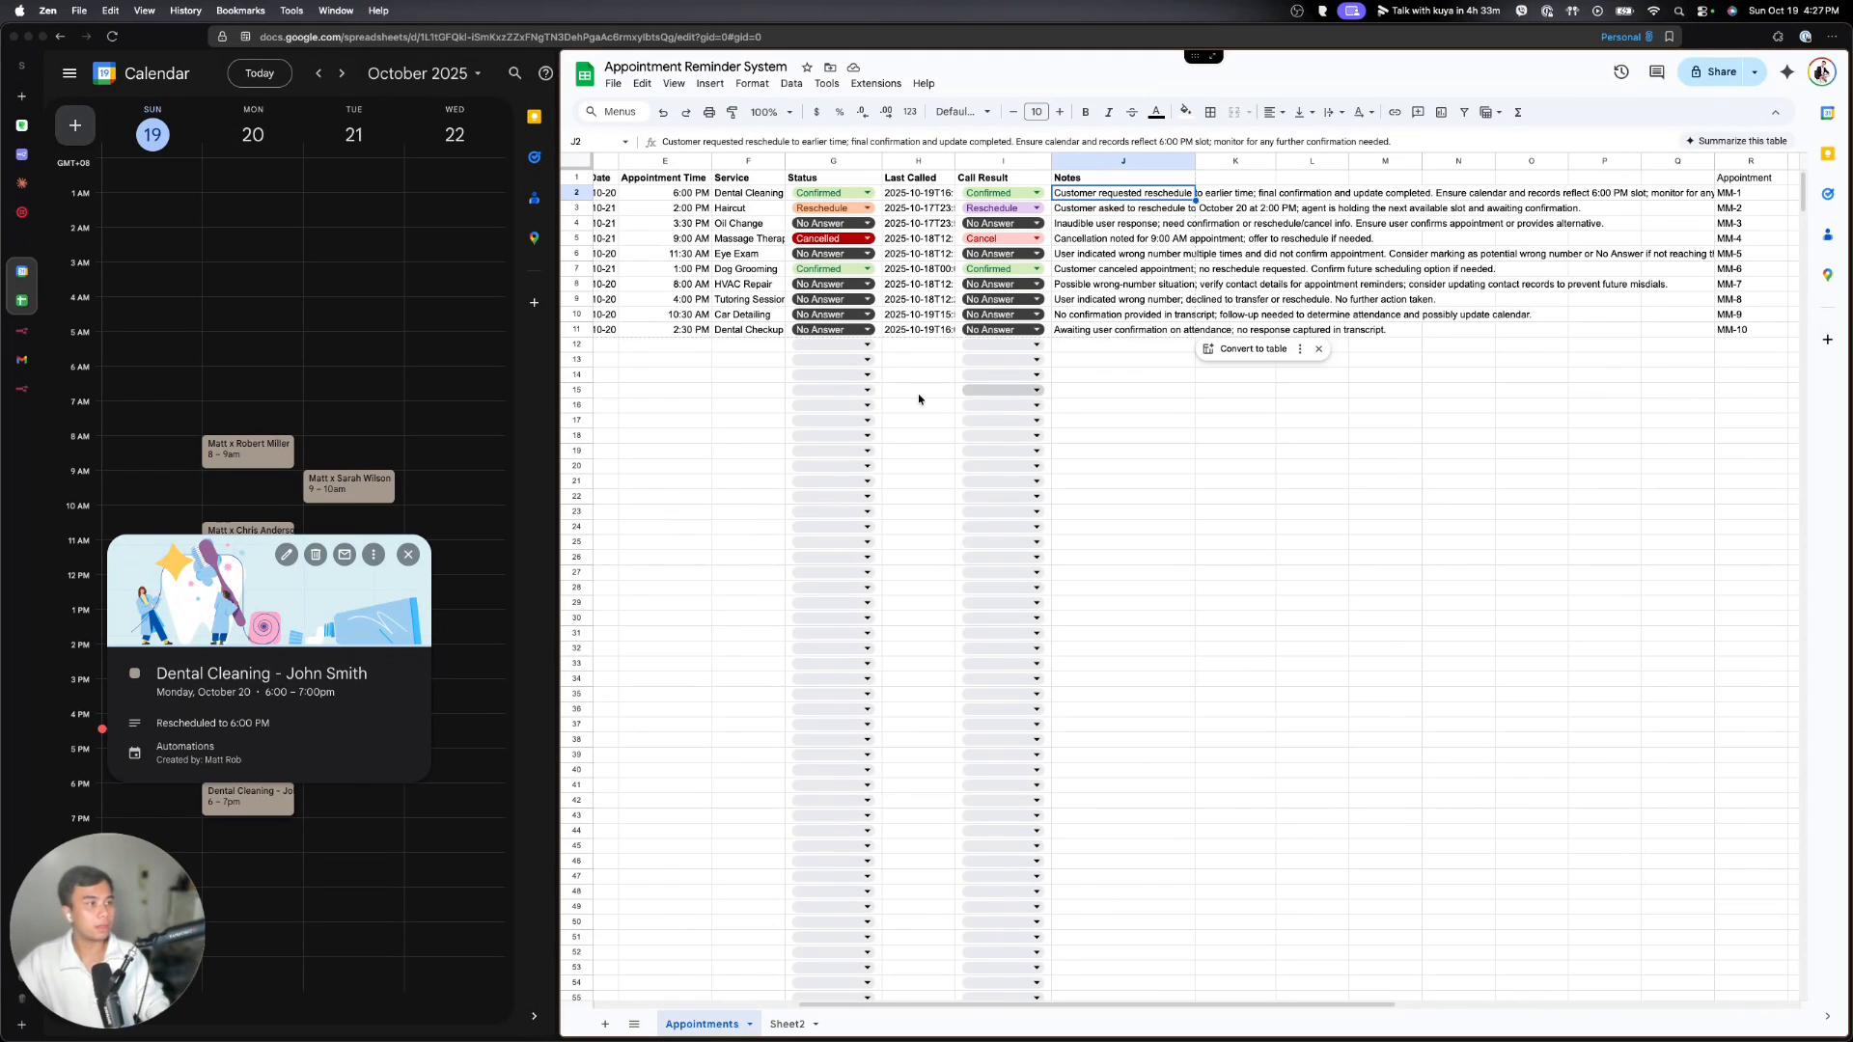
{"action": "scroll", "coordinate": [919, 399], "scroll_direction": "left", "scroll_amount": 3}
{"action": "scroll", "coordinate": [918, 399], "scroll_direction": "right", "scroll_amount": 6}
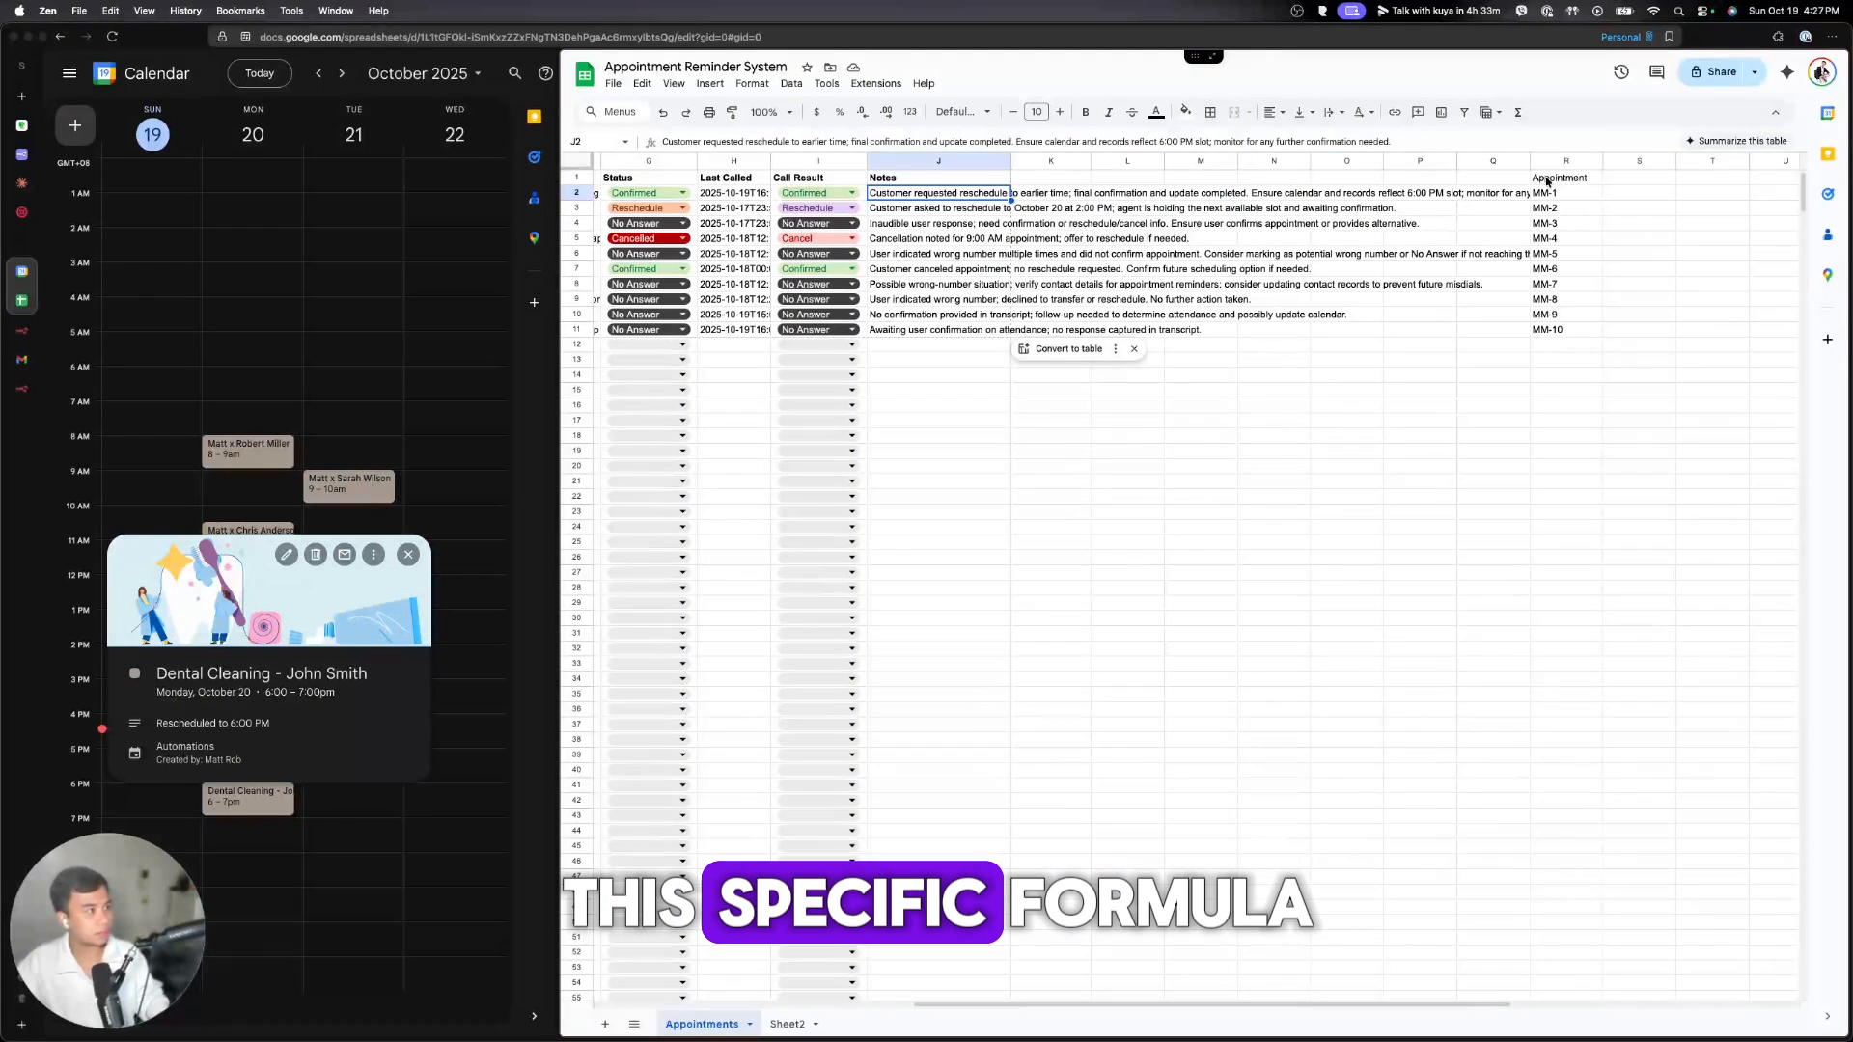
{"action": "left_click", "coordinate": [1547, 179]}
{"action": "left_click_drag", "start_coordinate": [1545, 193], "coordinate": [1548, 340]}
- Return to the Appointment ID column of the sheet and select cell A2 to view its full ID
{"action": "scroll", "coordinate": [1545, 340], "scroll_direction": "left", "scroll_amount": 5}
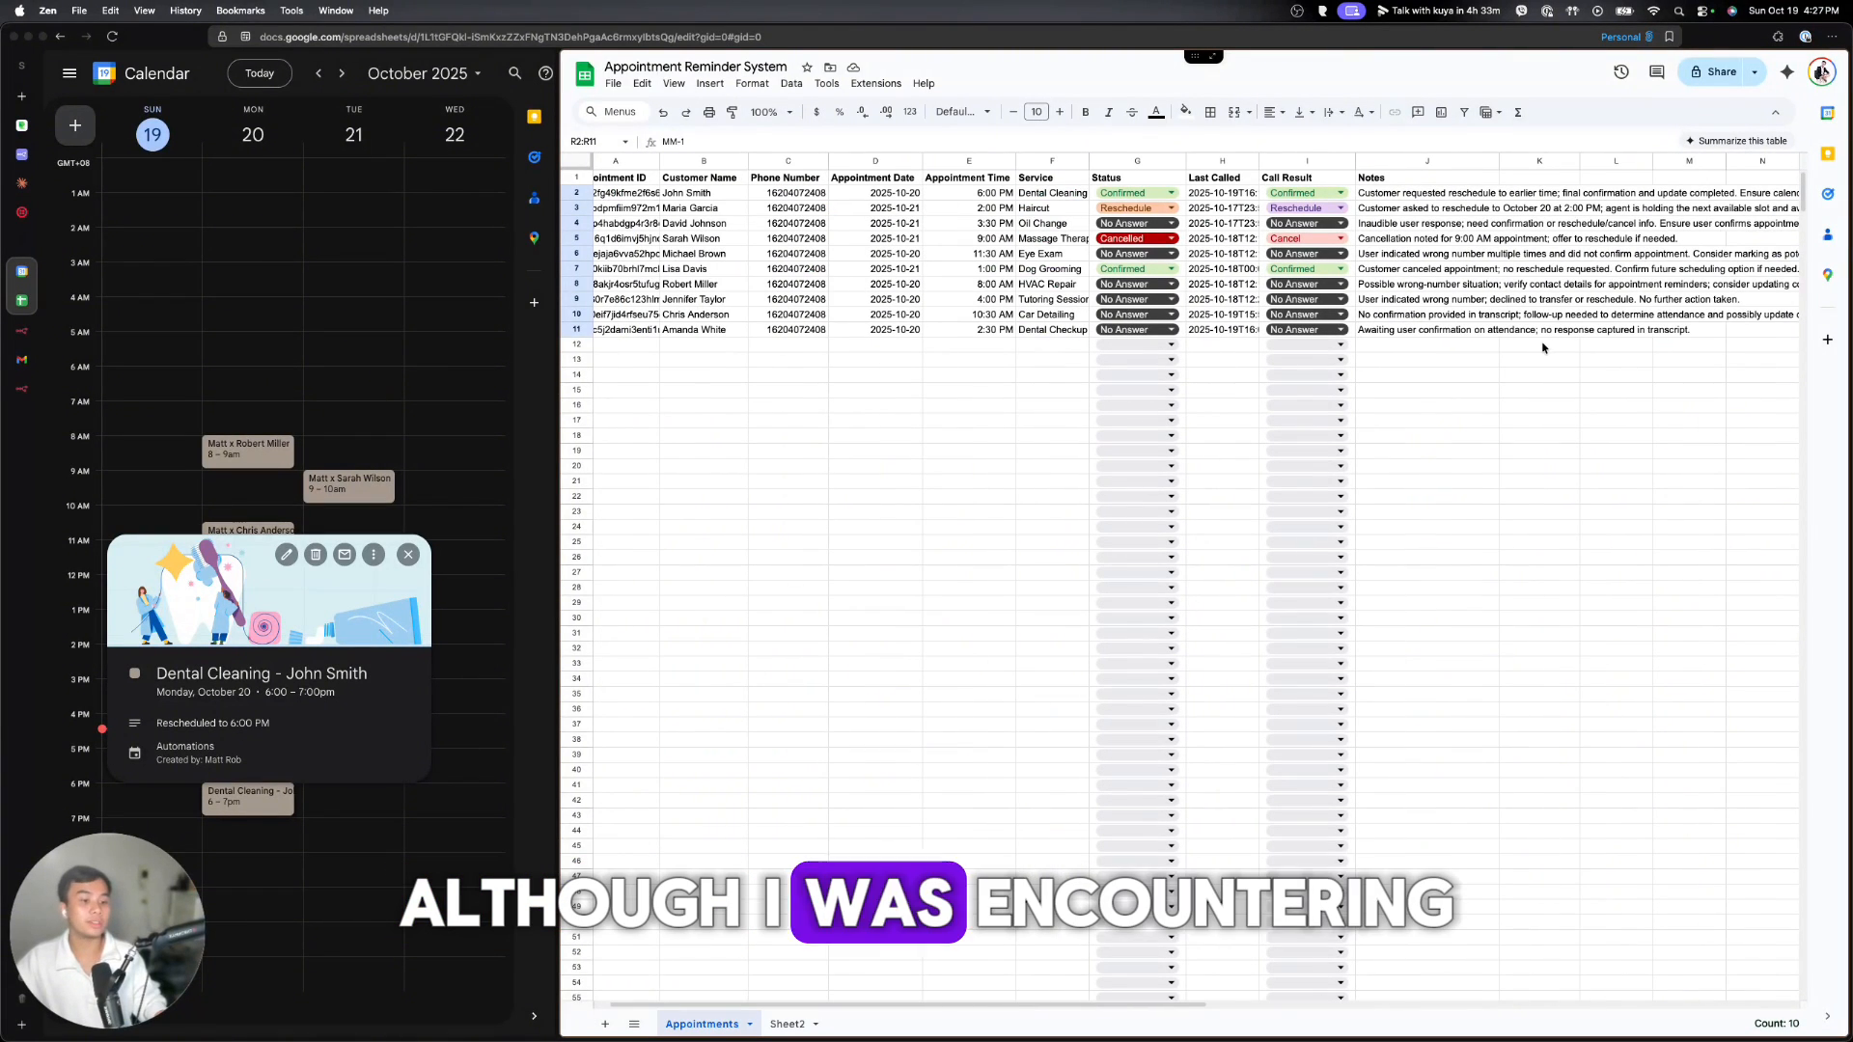
{"action": "scroll", "coordinate": [1049, 316], "scroll_direction": "left", "scroll_amount": 1}
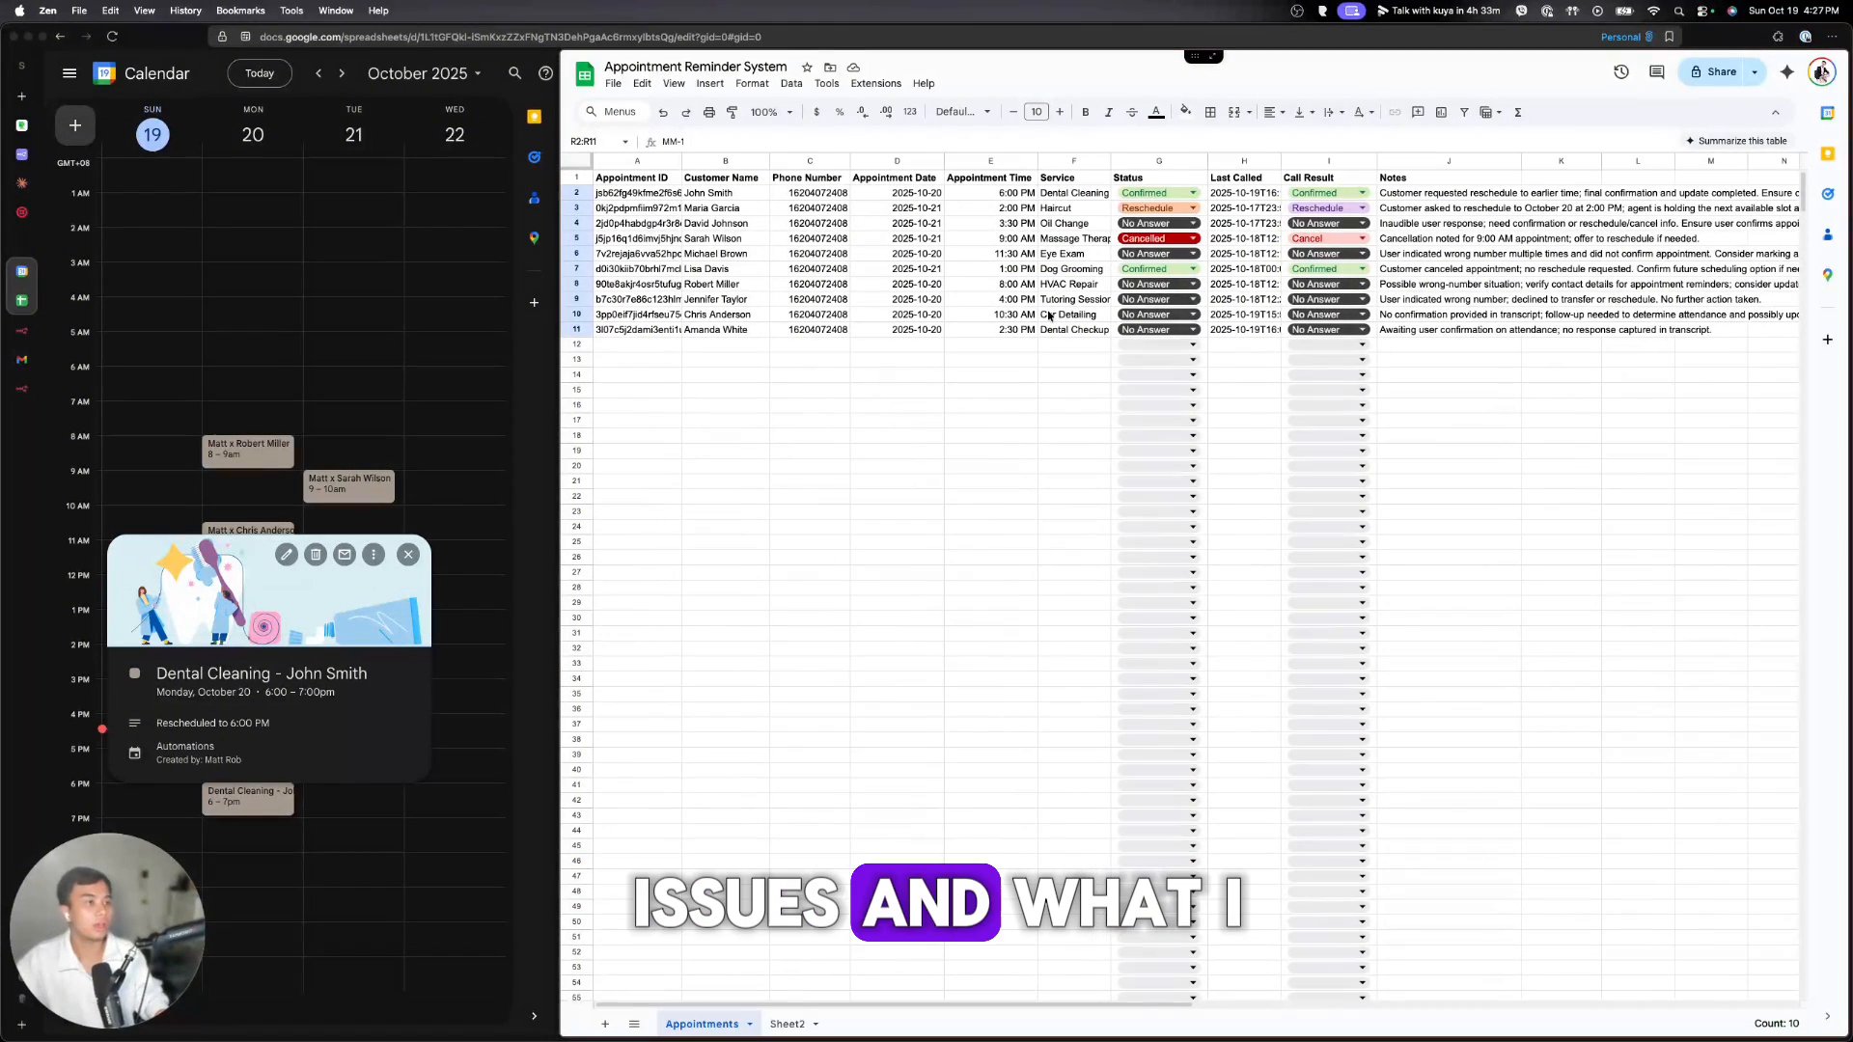
{"action": "left_click", "coordinate": [629, 194]}
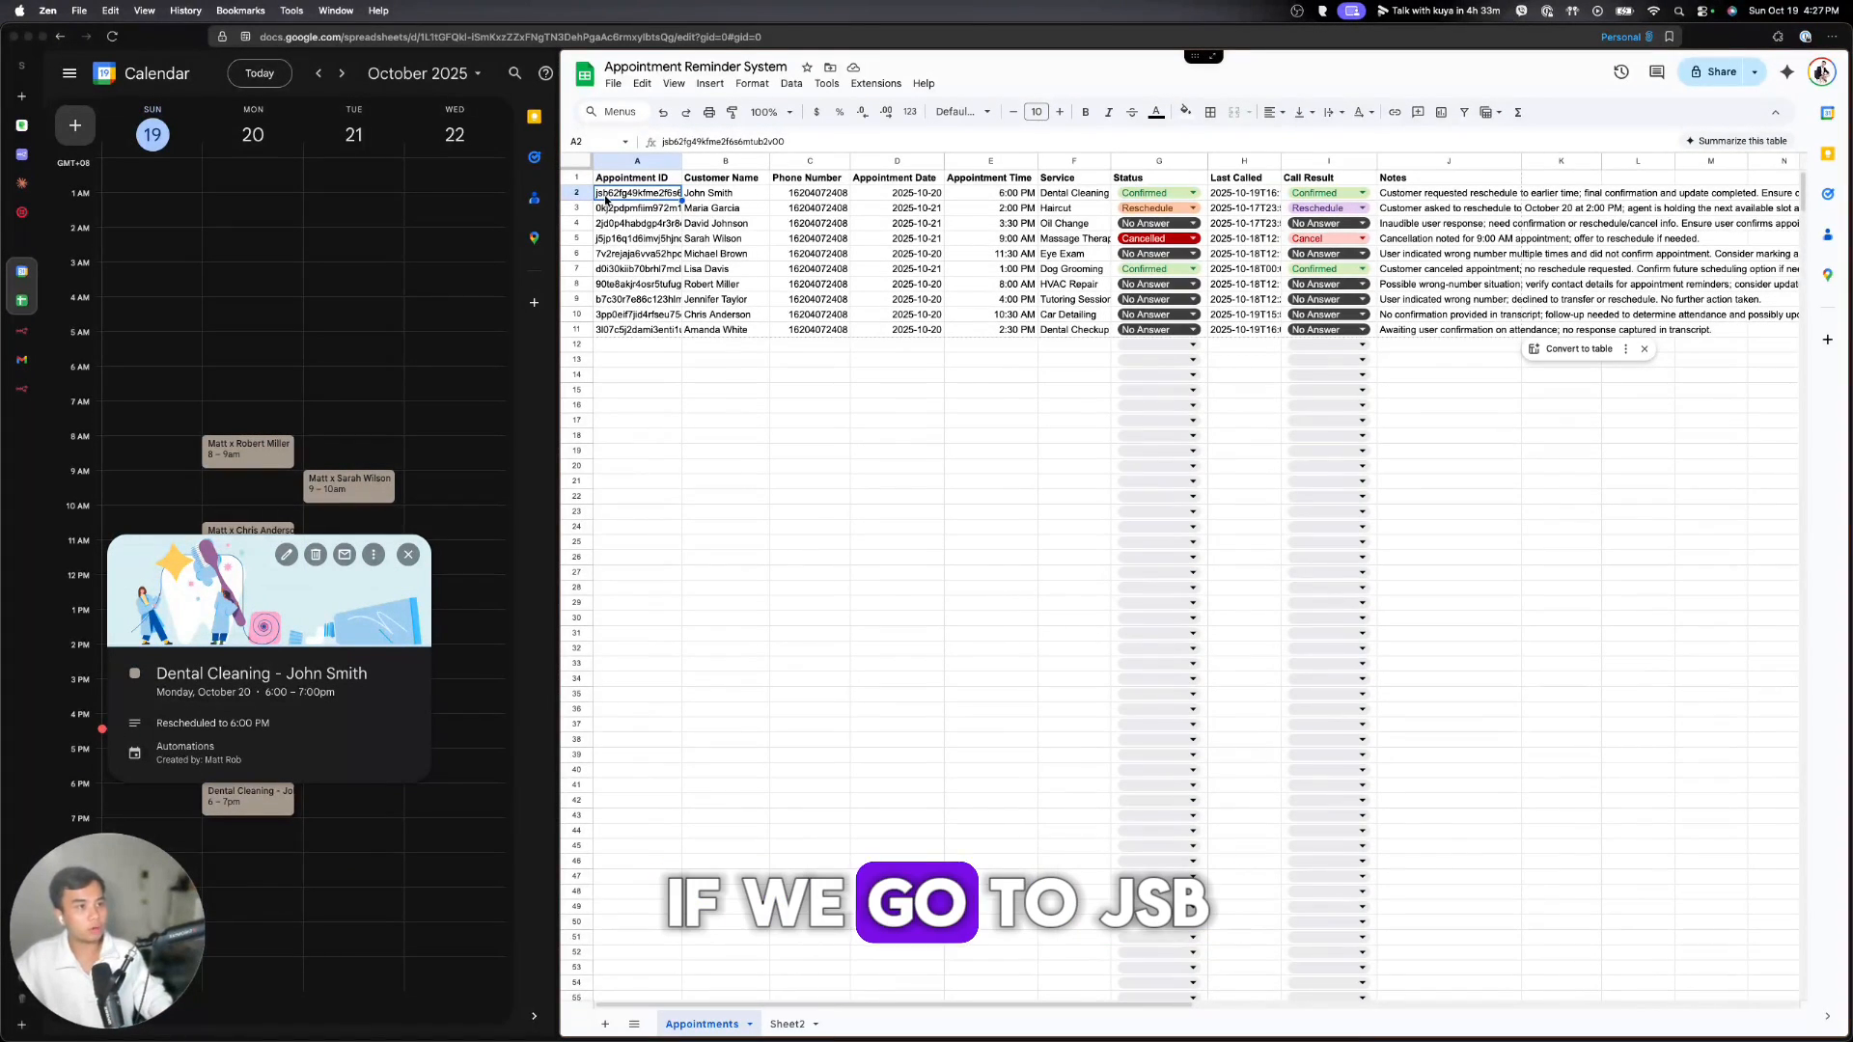
{"action": "key", "text": "e"}
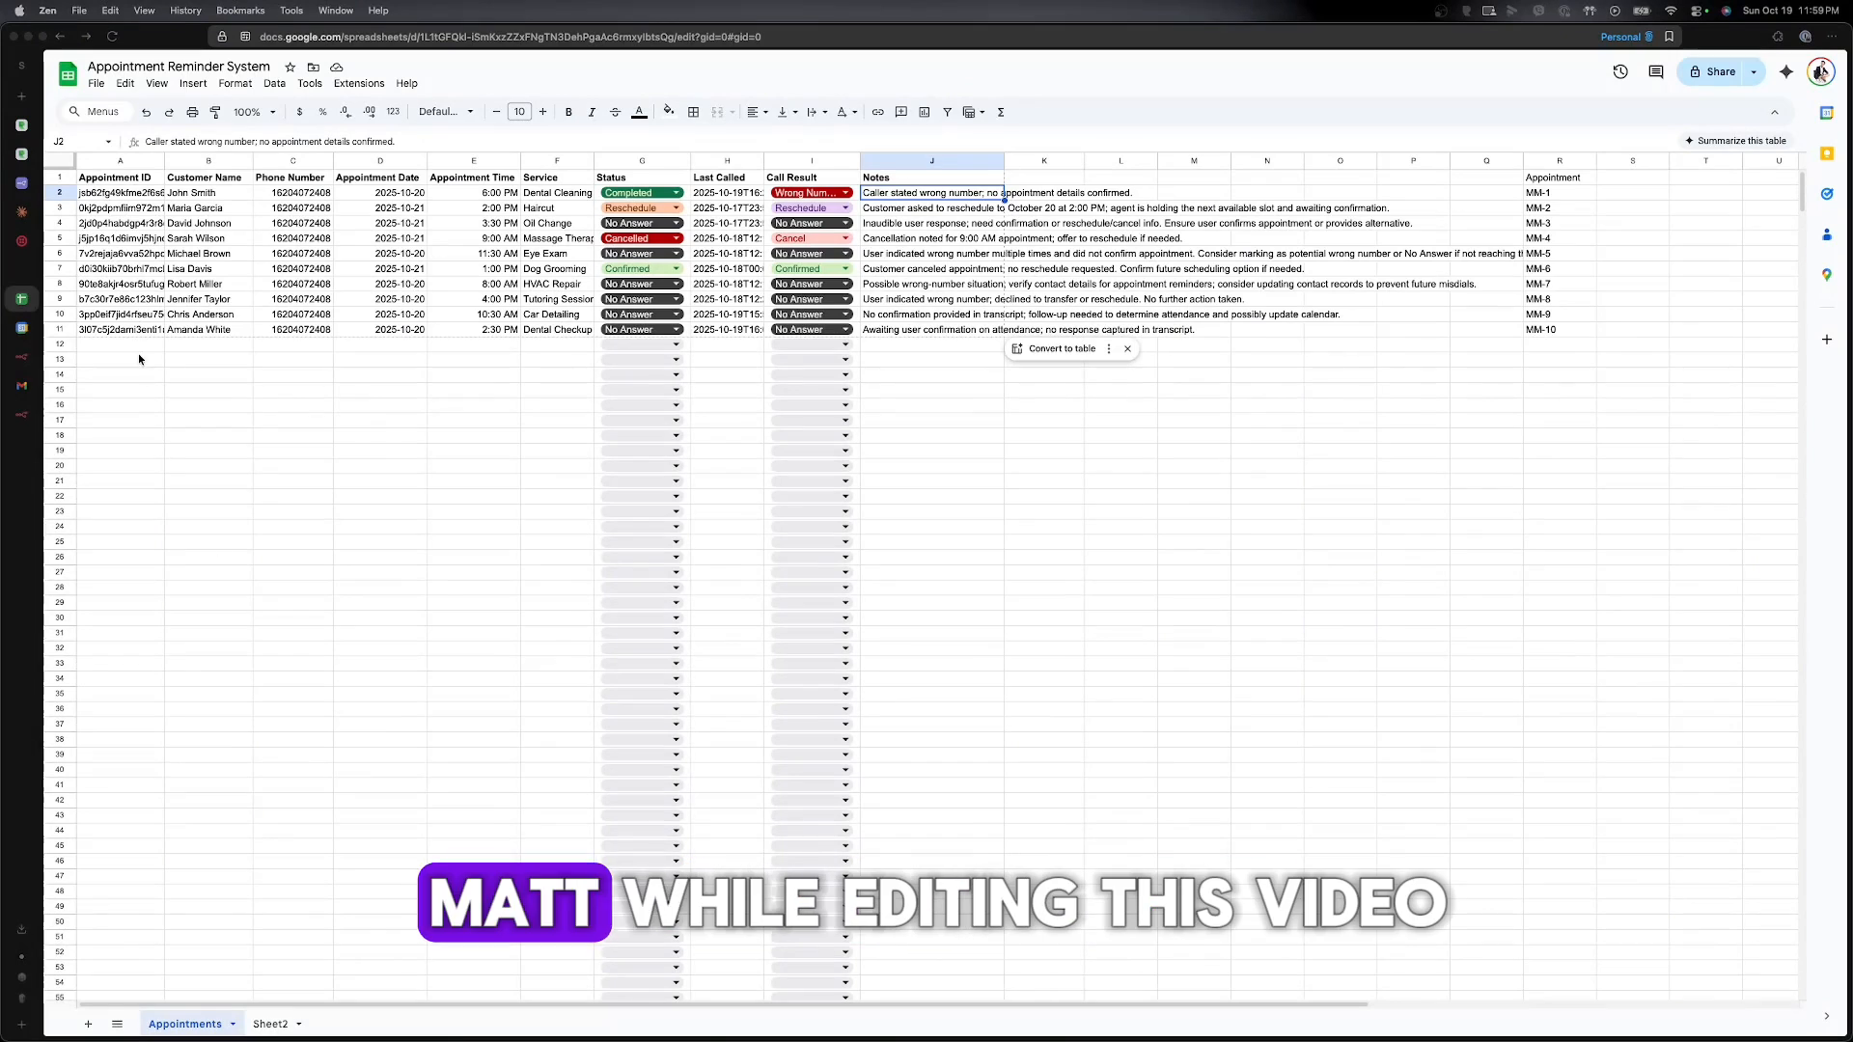
- Select the appointment IDs in A2:A11, enlarge the page, and inspect the ID in cell A2
{"action": "left_click_drag", "start_coordinate": [118, 200], "coordinate": [107, 327]}
{"action": "key", "text": "super+equal"}
{"action": "key", "text": "super+equal"}
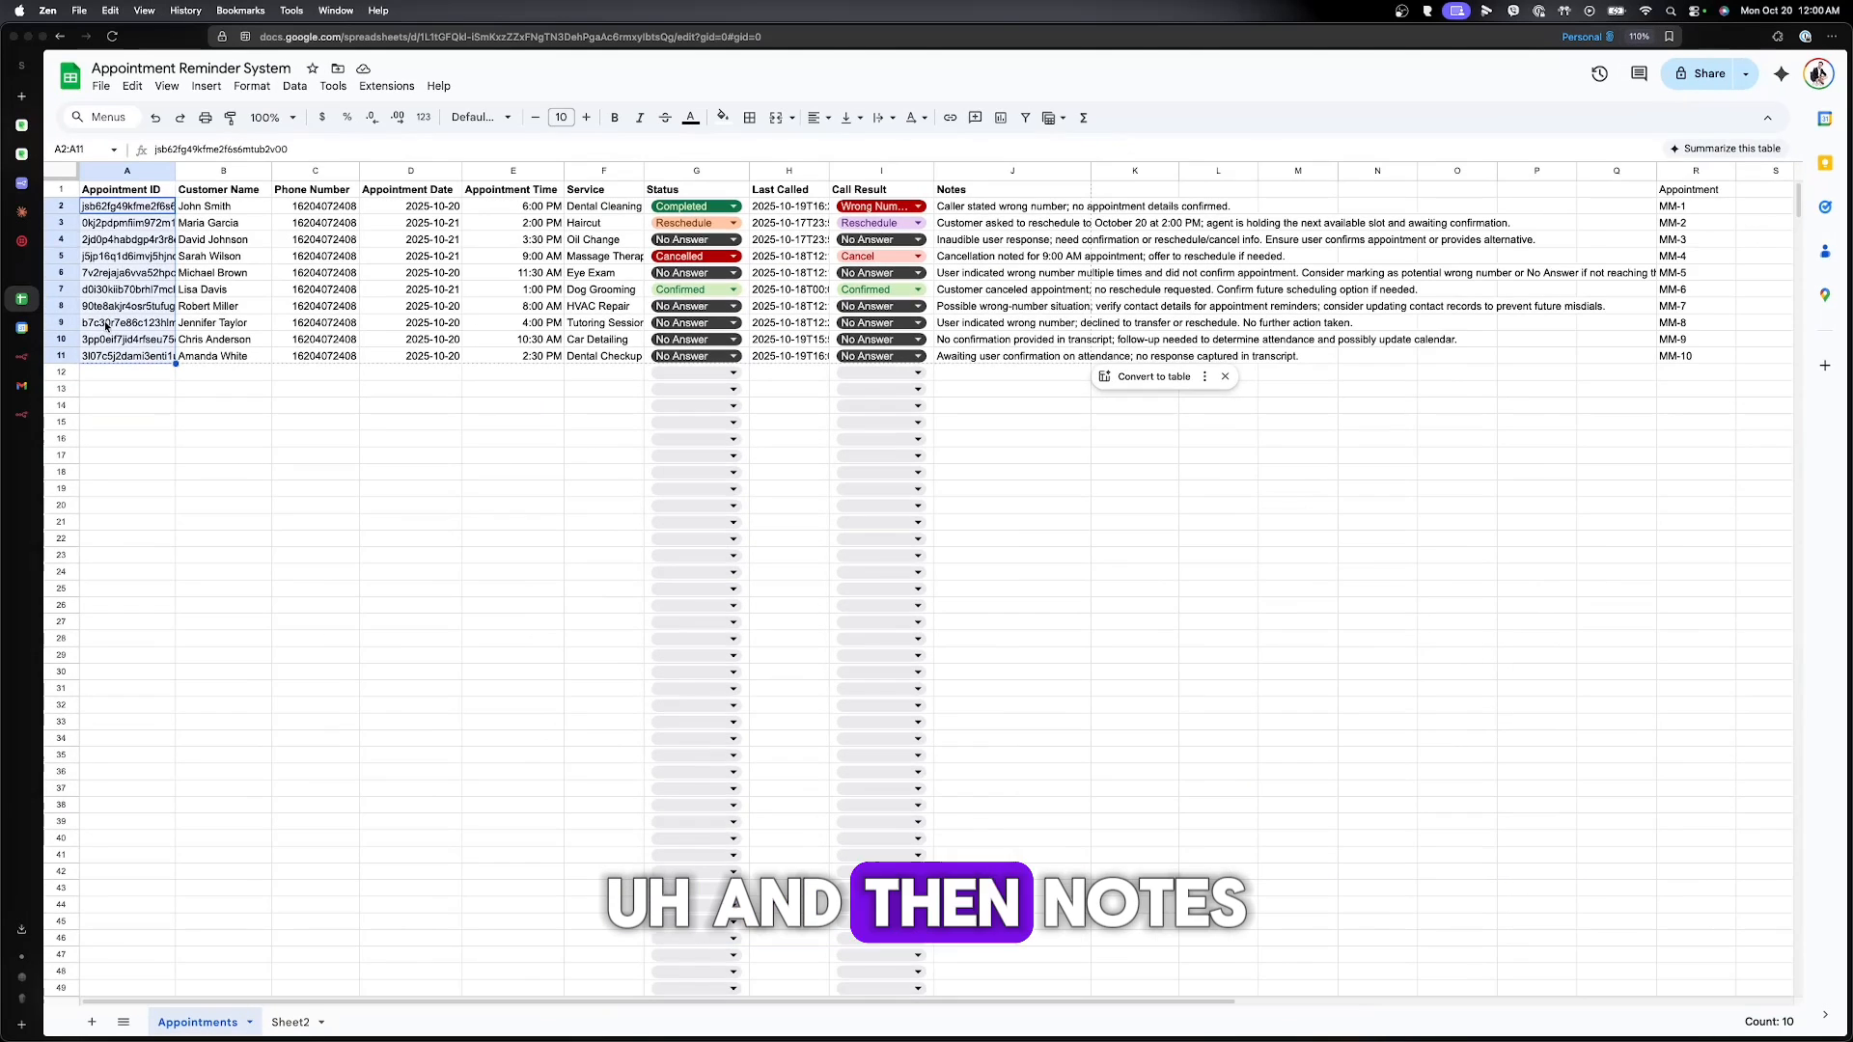
{"action": "left_click", "coordinate": [121, 228]}
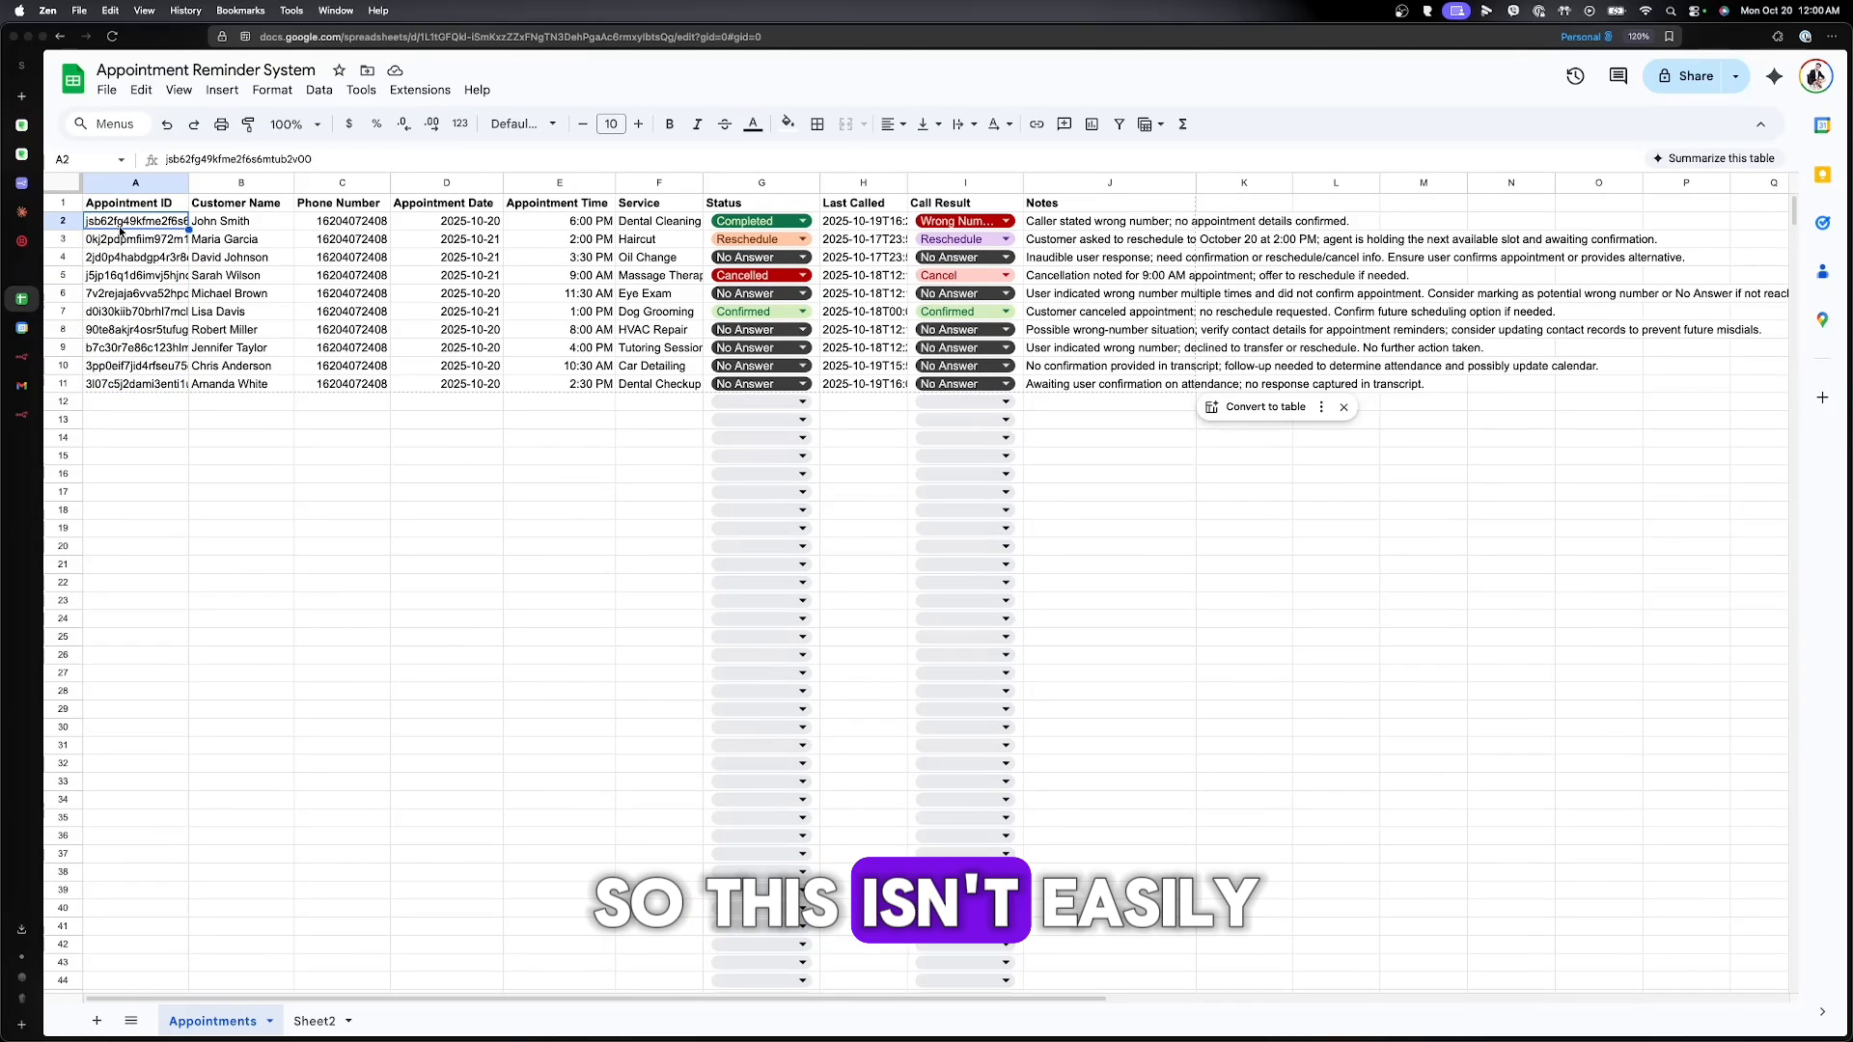
- Switch to Google Calendar, open the October 20 8:00am HVAC Repair event's details, and compare them with the sheet's appointment IDs
{"action": "left_click", "coordinate": [21, 327]}
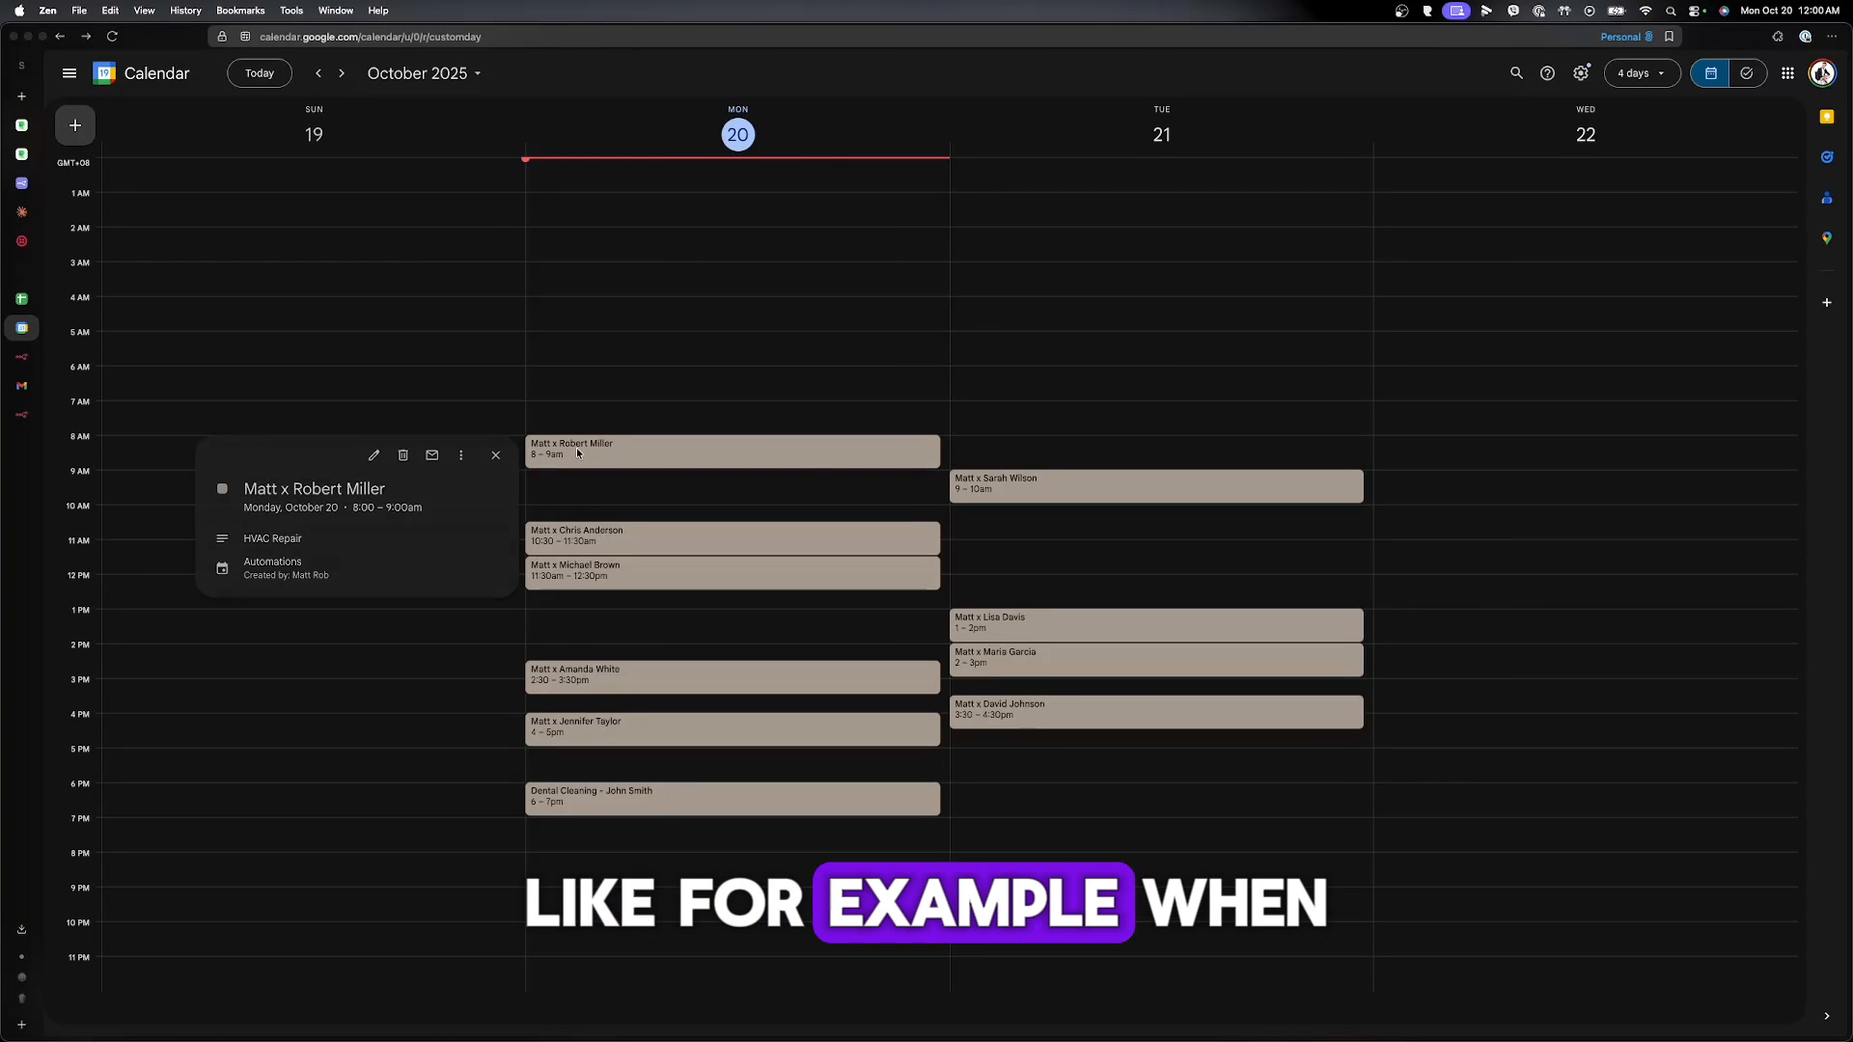
{"action": "double_click", "coordinate": [569, 444]}
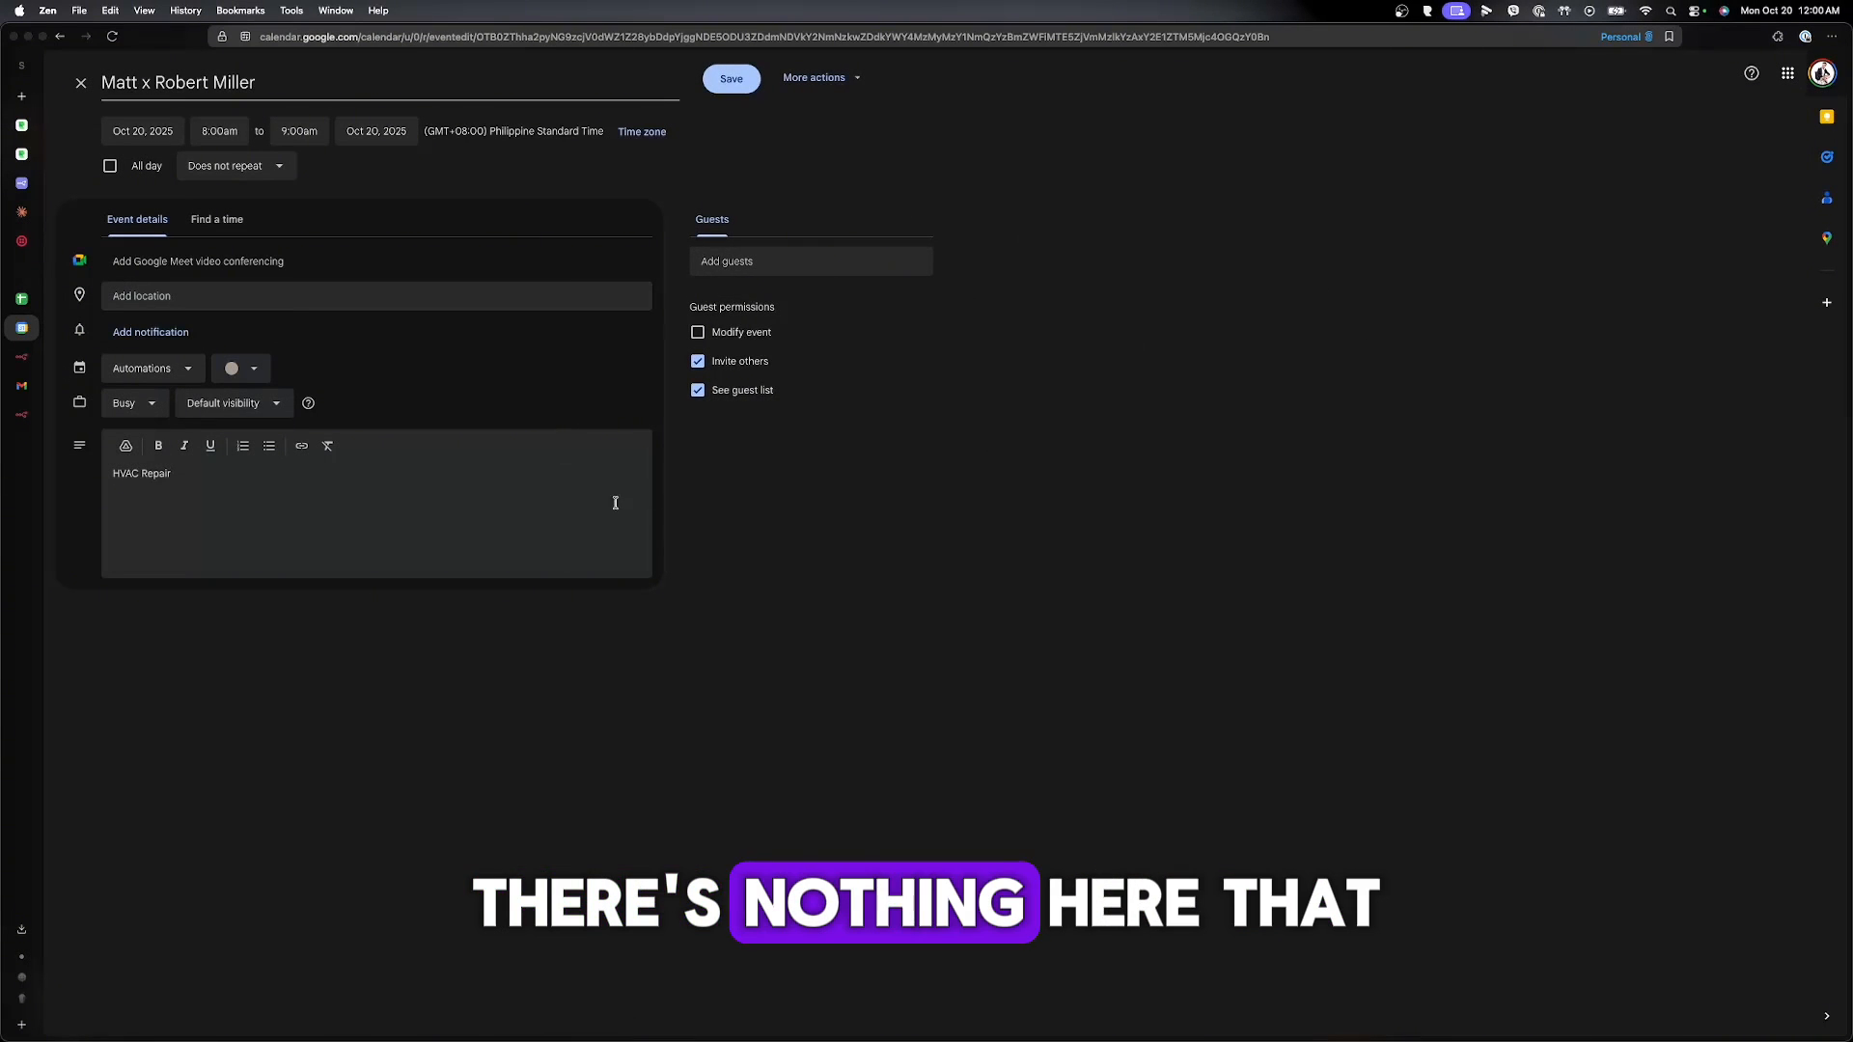
{"action": "left_click", "coordinate": [29, 306]}
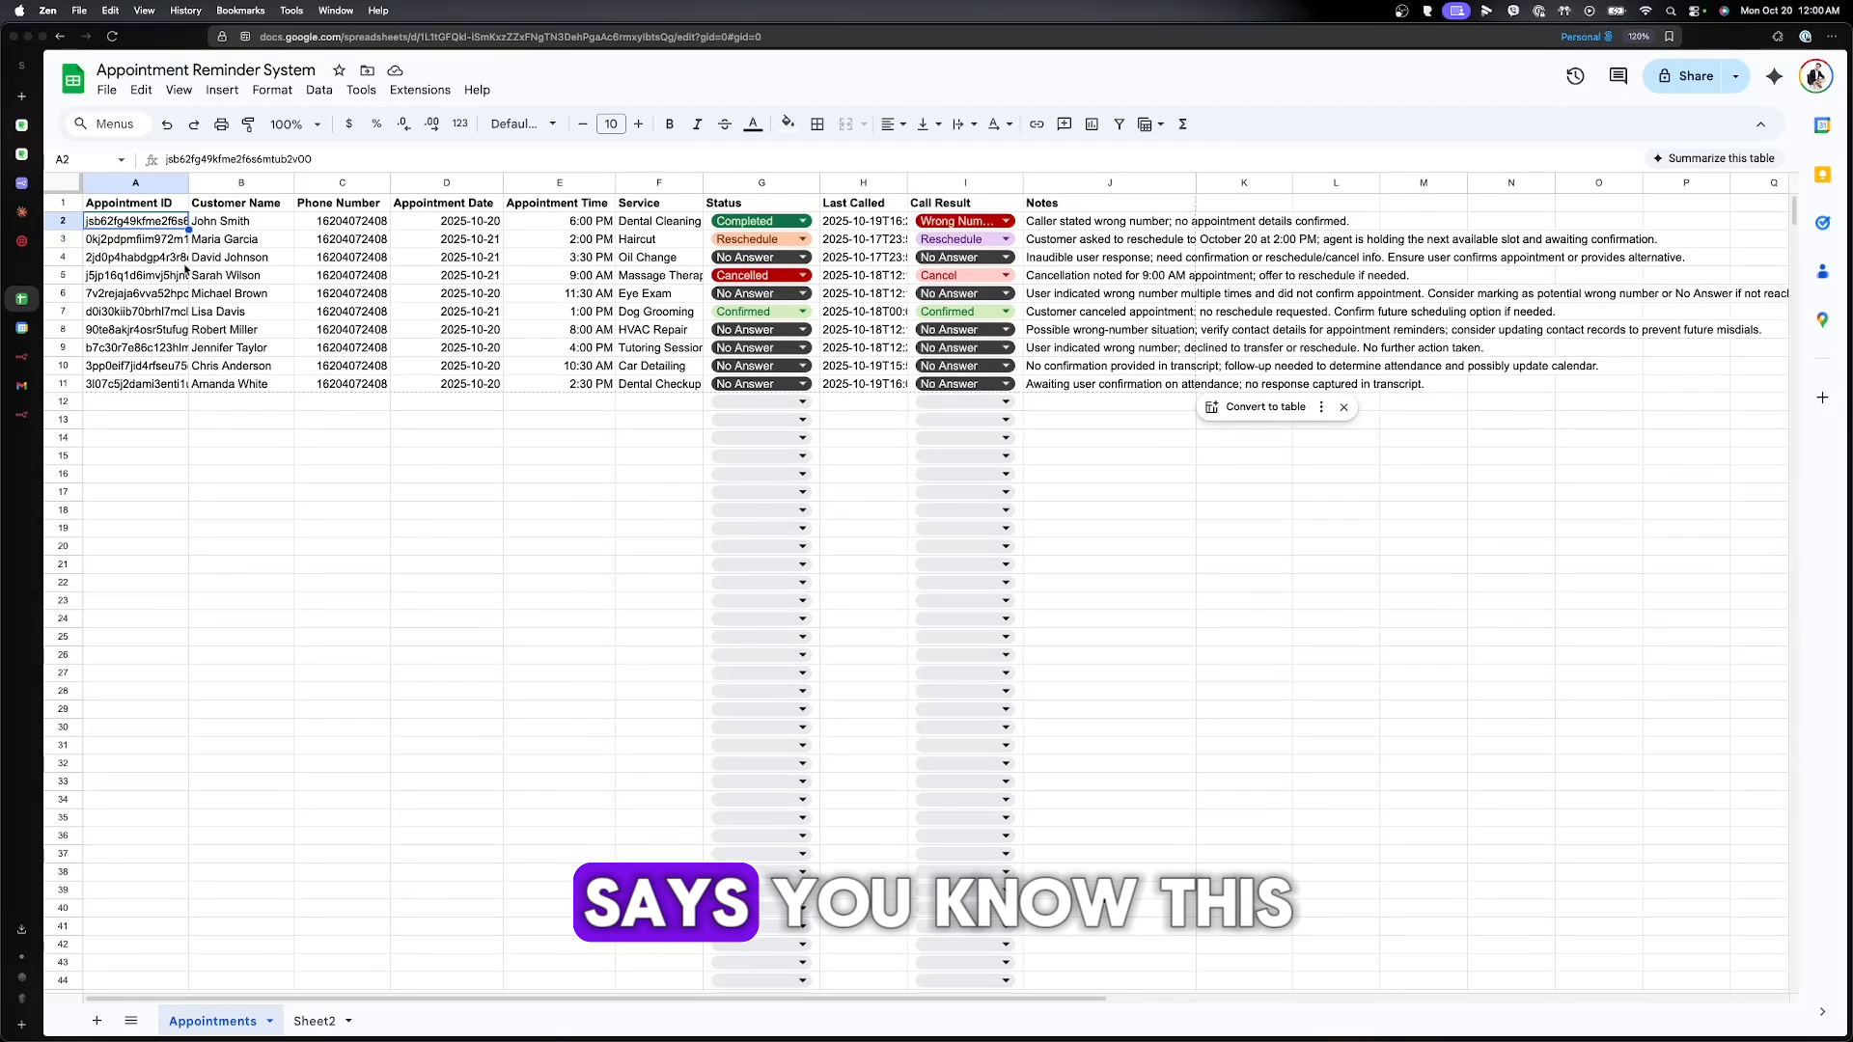
{"action": "left_click", "coordinate": [22, 328]}
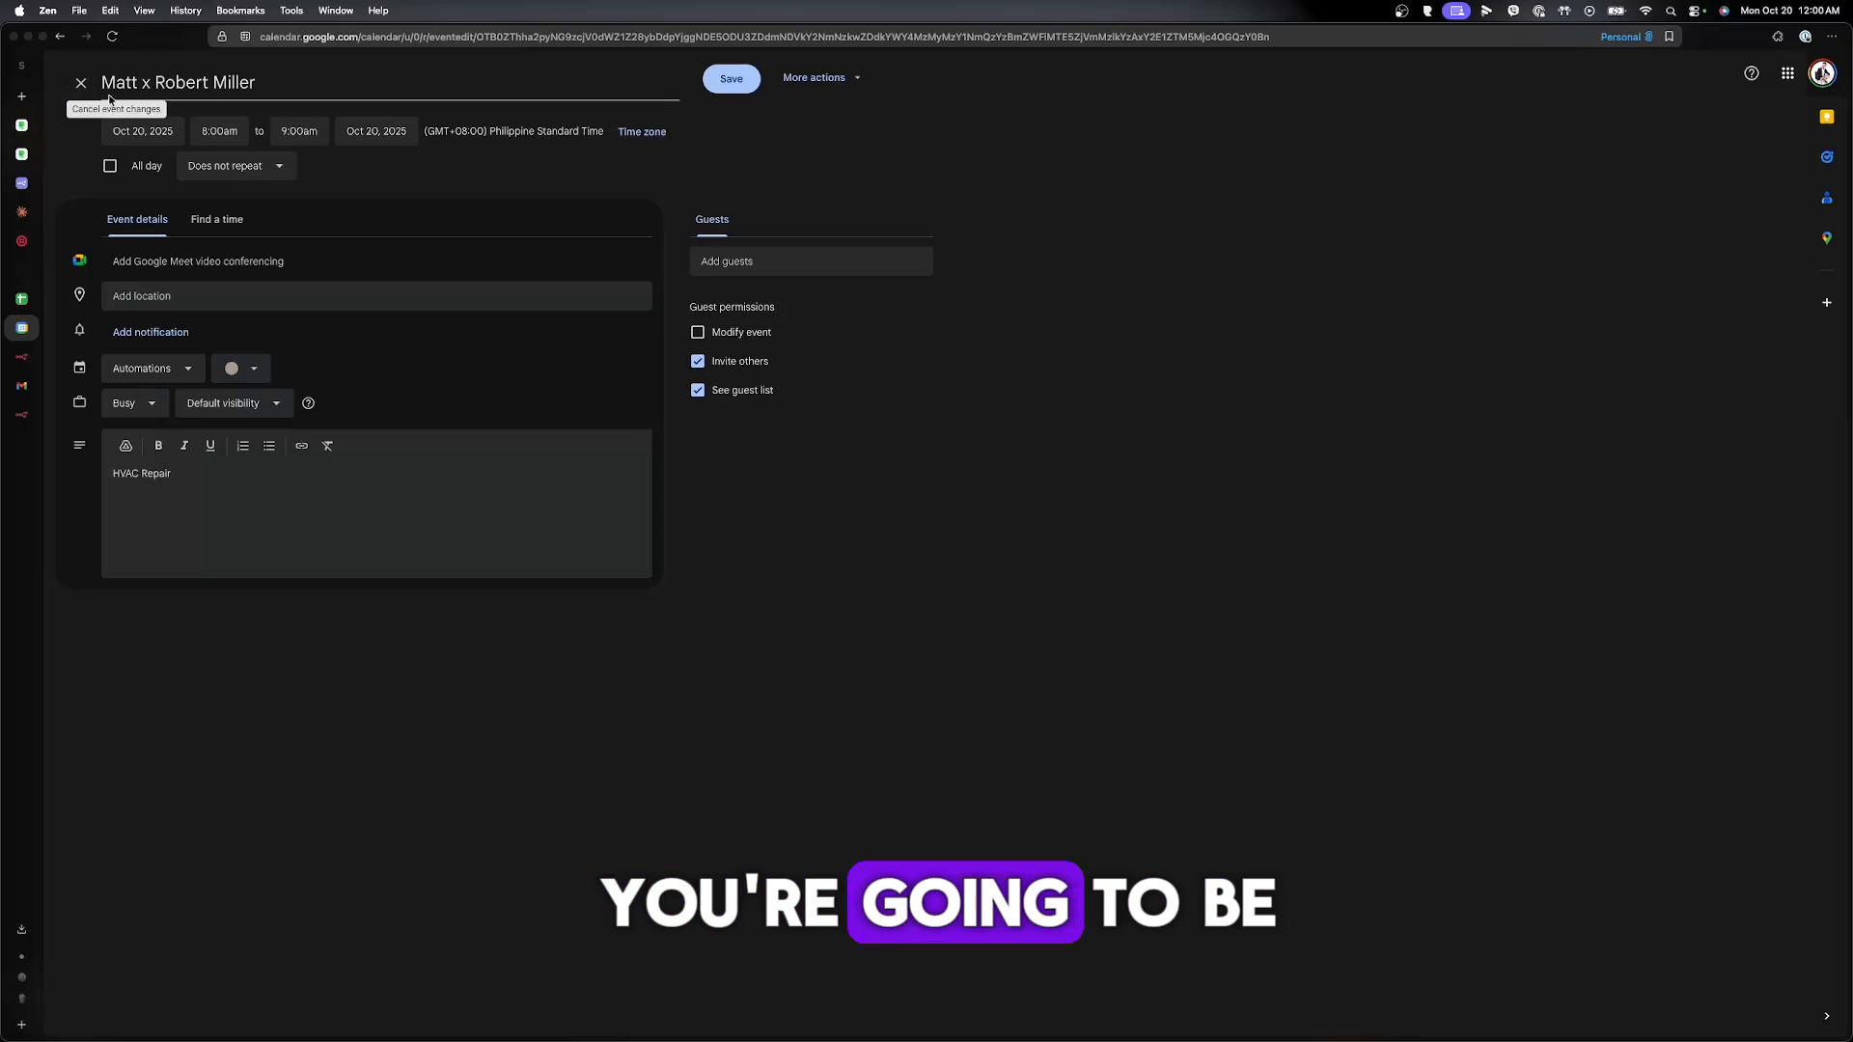
- Go back to the Appointment Reminder System sheet and inspect the appointment IDs in cells A2 to A6 individually
{"action": "left_click", "coordinate": [21, 300]}
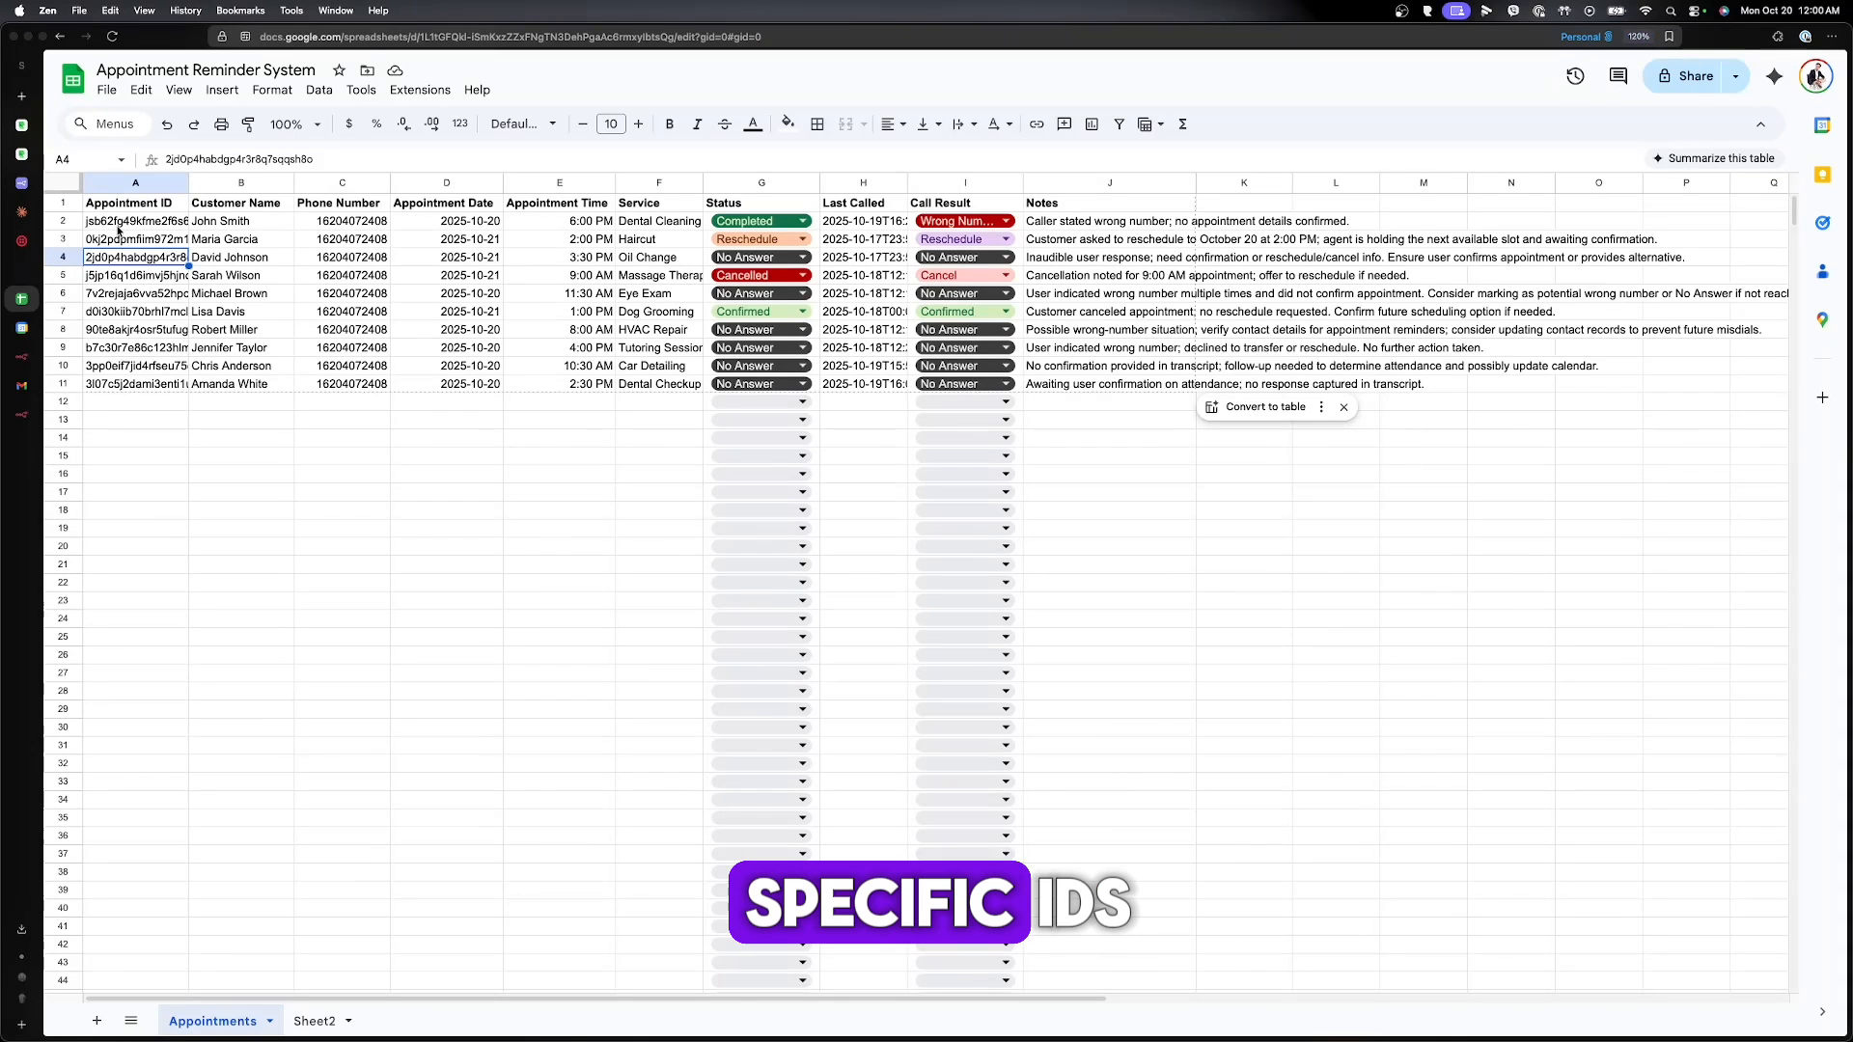
{"action": "left_click", "coordinate": [118, 224]}
{"action": "left_click", "coordinate": [116, 240]}
{"action": "left_click", "coordinate": [117, 258]}
{"action": "left_click", "coordinate": [115, 276]}
{"action": "left_click", "coordinate": [116, 293]}
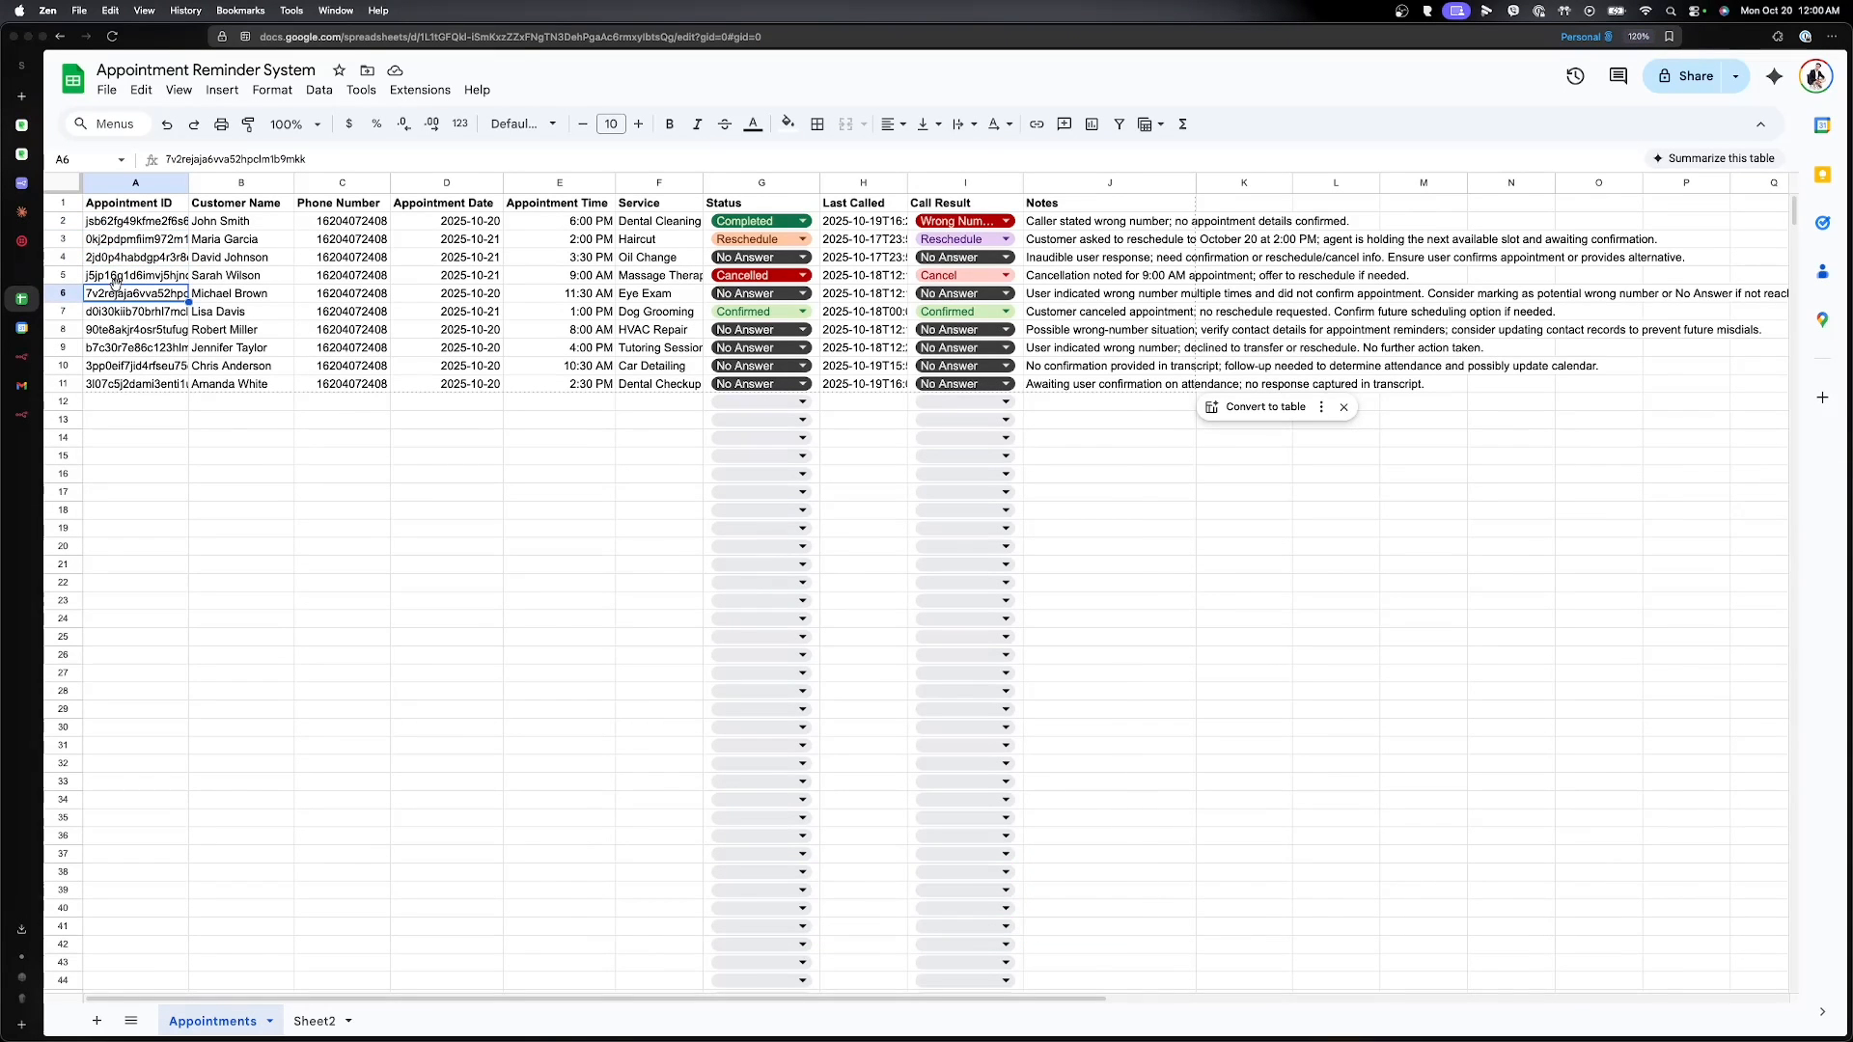
- Switch to the sample n8n workflow, open the Get many events node, and examine the IDs and times in its output
{"action": "left_click", "coordinate": [21, 357]}
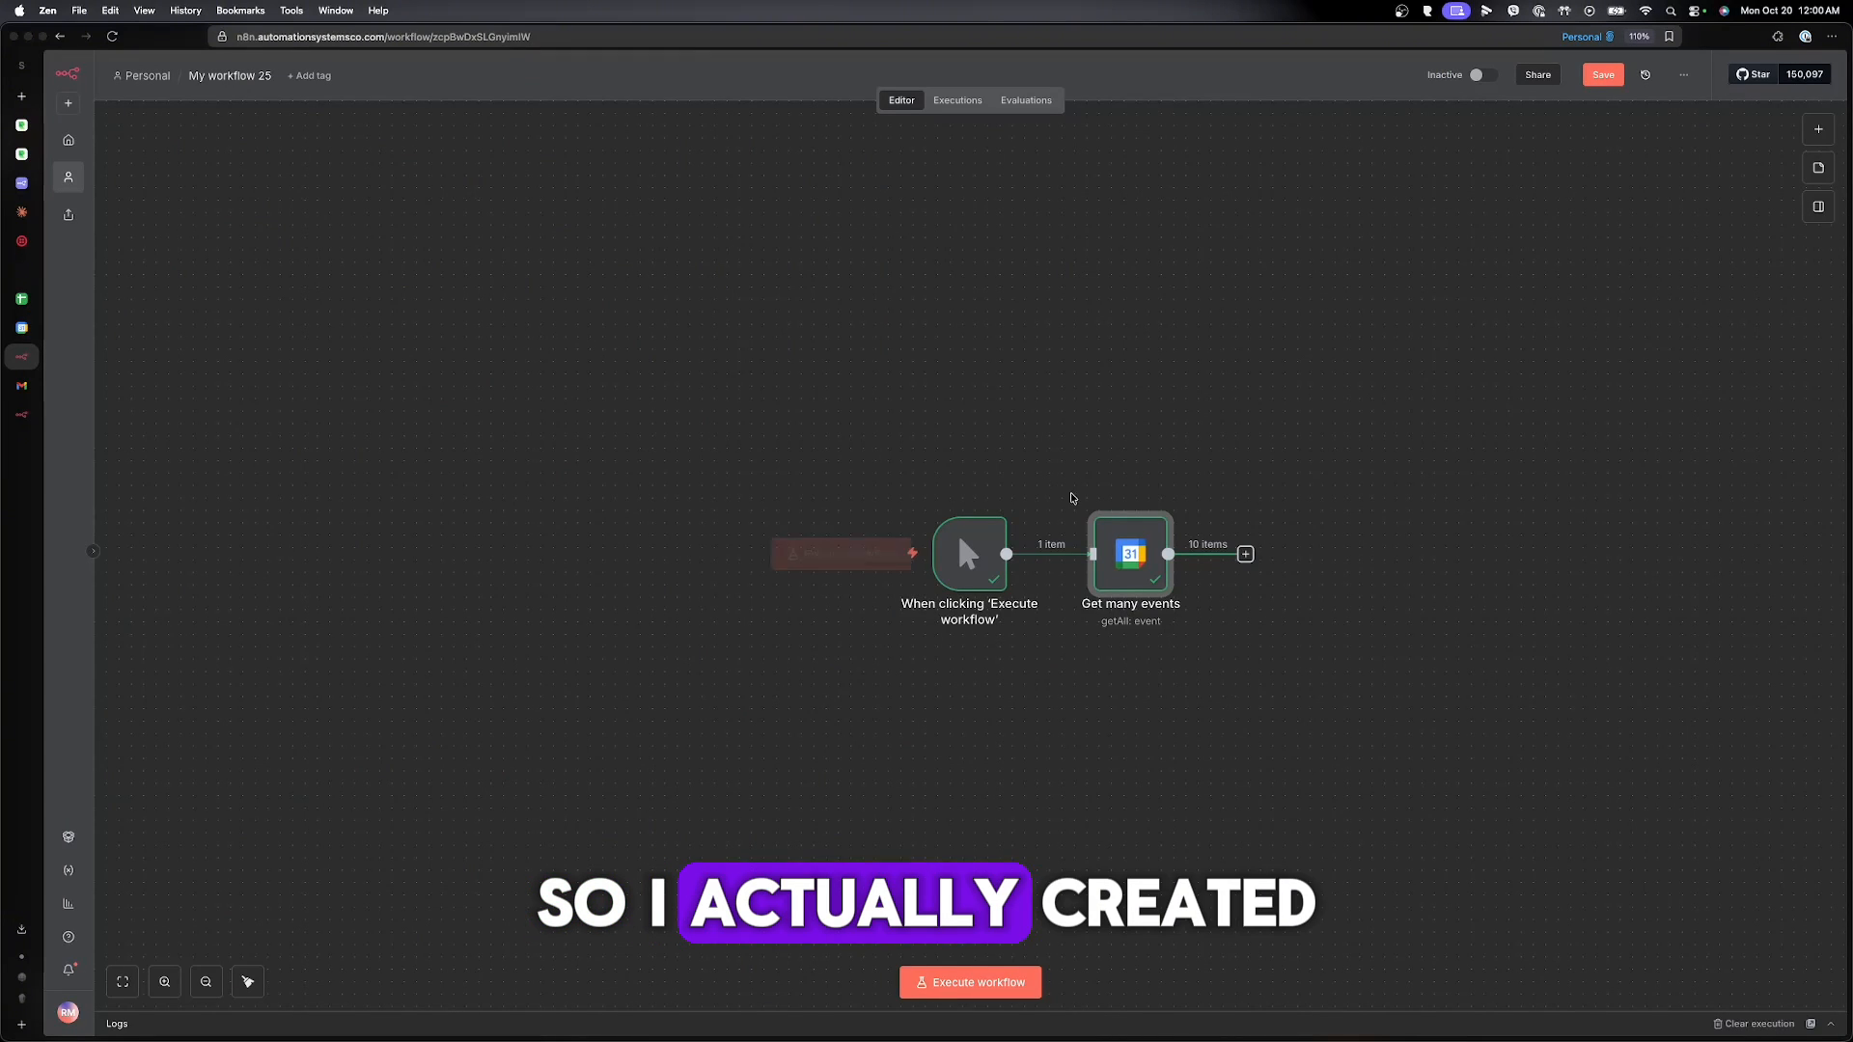
{"action": "scroll", "coordinate": [1096, 644], "scroll_direction": "up", "scroll_amount": 5}
{"action": "scroll", "coordinate": [1091, 637], "scroll_direction": "up", "scroll_amount": 2}
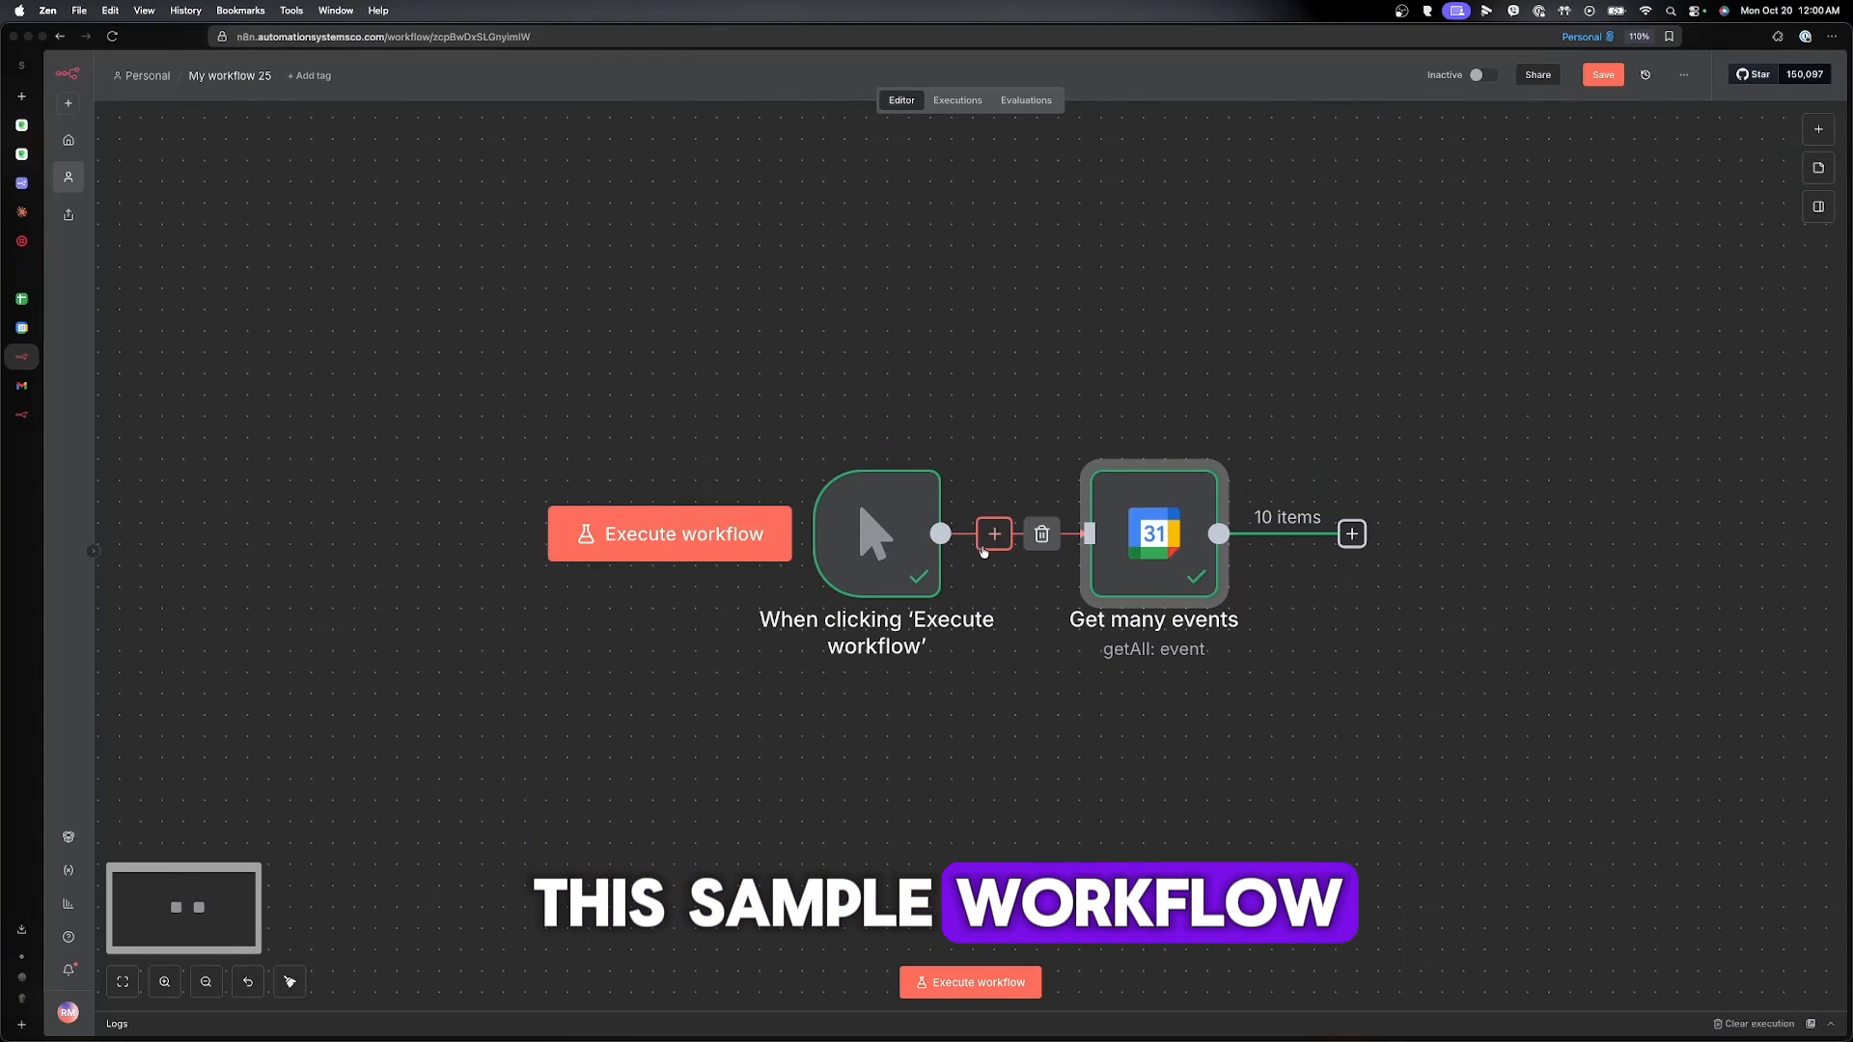
{"action": "double_click", "coordinate": [1151, 540]}
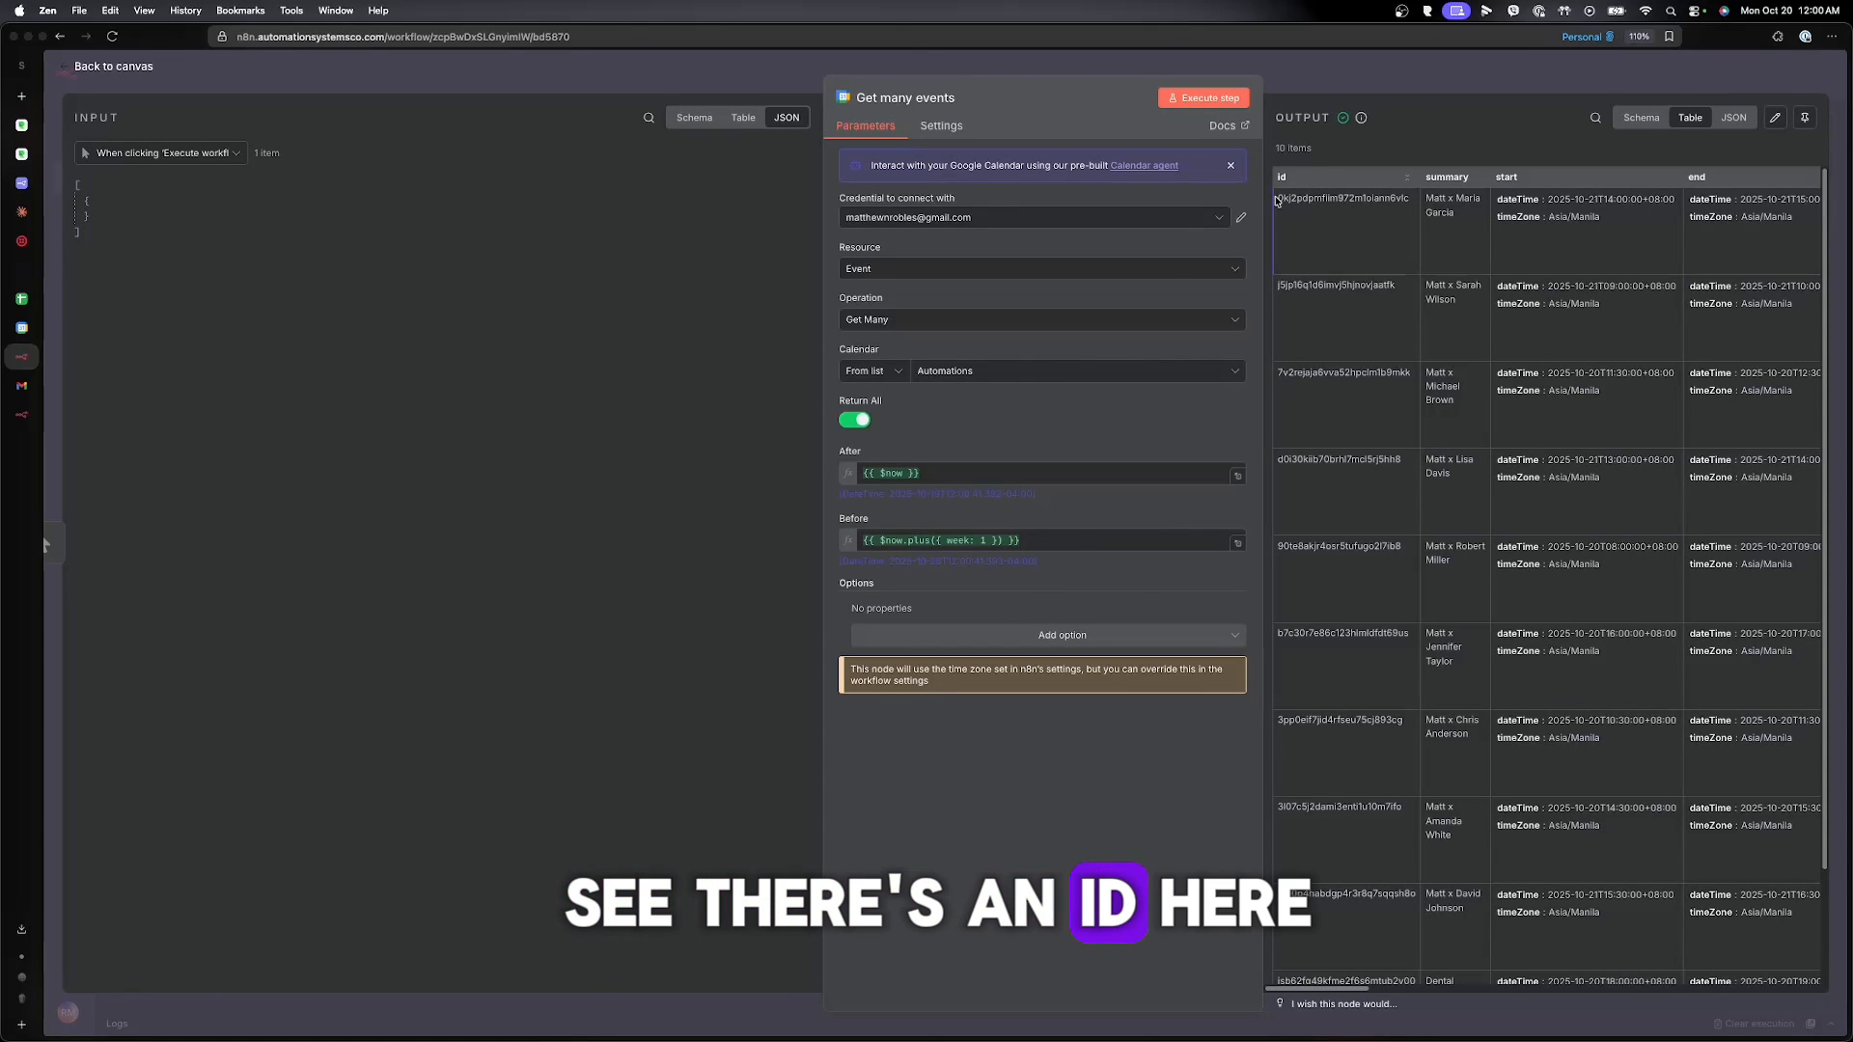
{"action": "scroll", "coordinate": [1604, 325], "scroll_direction": "right", "scroll_amount": 3}
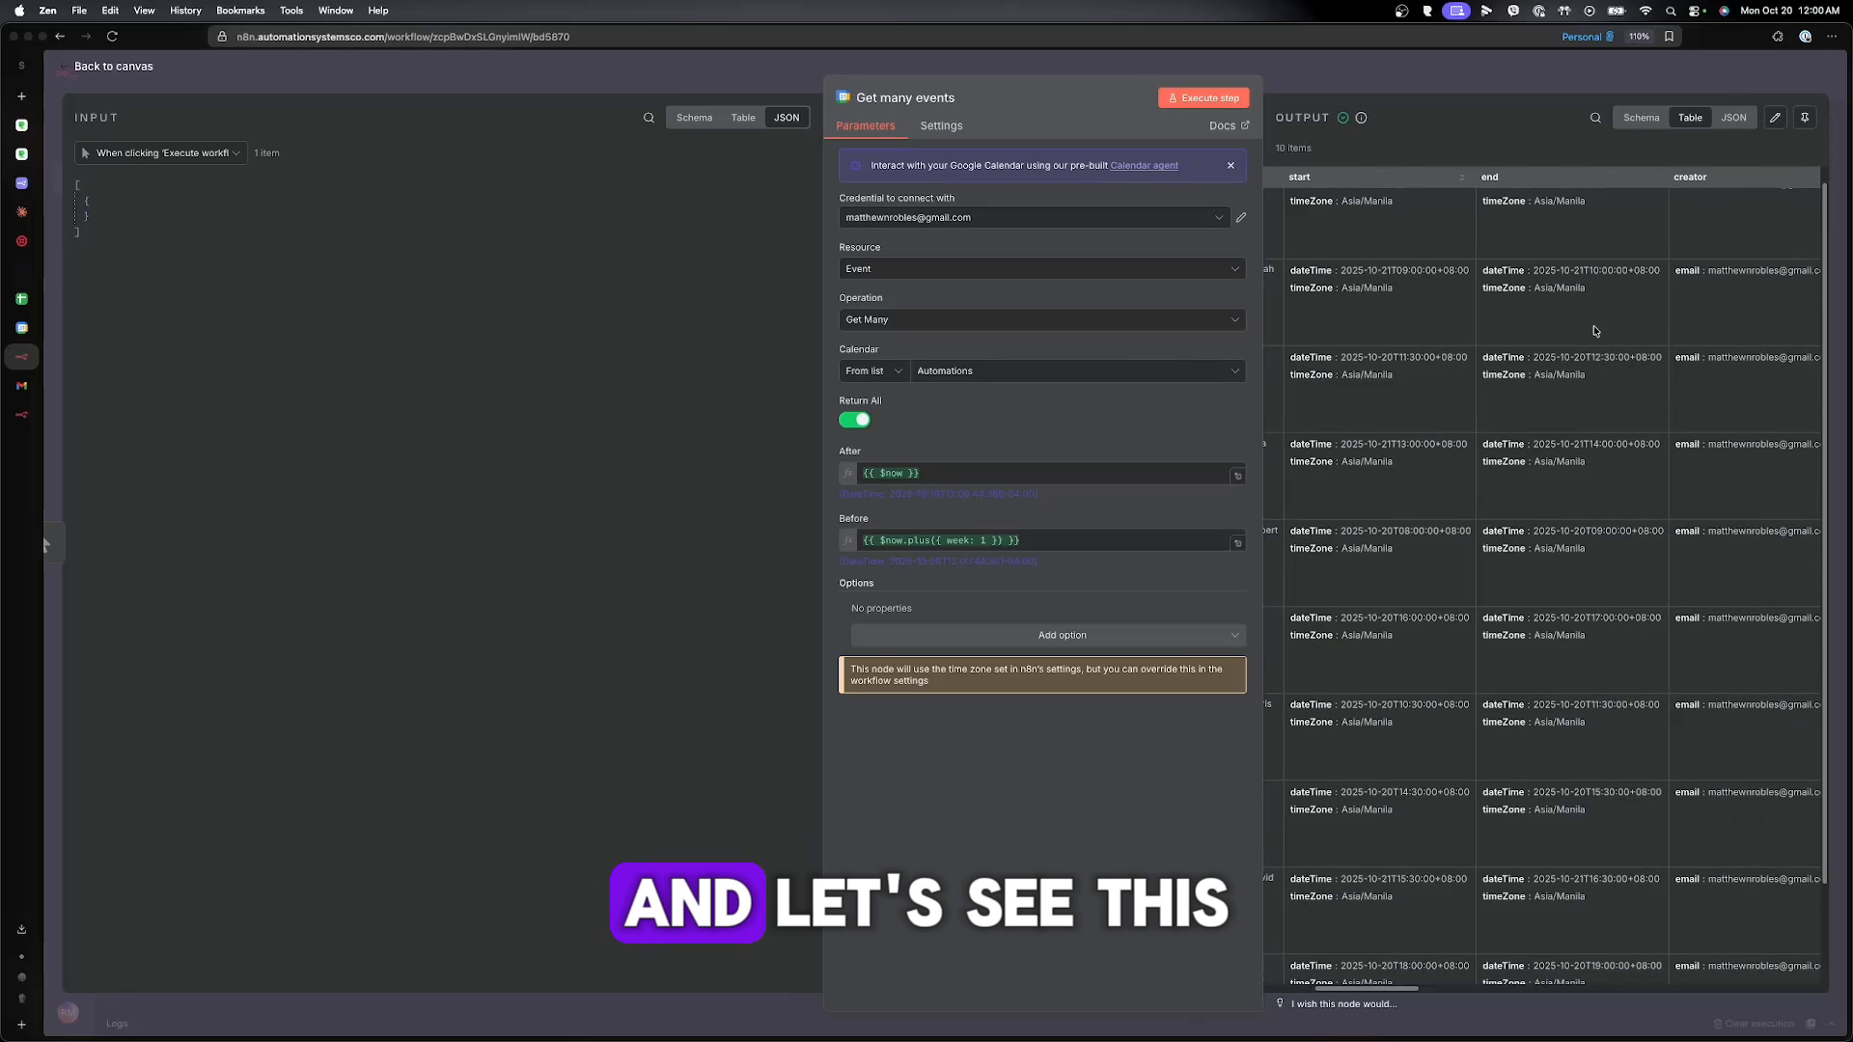
- Copy the first event's ID from the Get many events output and find it in the Appointment Reminder System sheet
{"action": "scroll", "coordinate": [1460, 231], "scroll_direction": "left", "scroll_amount": 3}
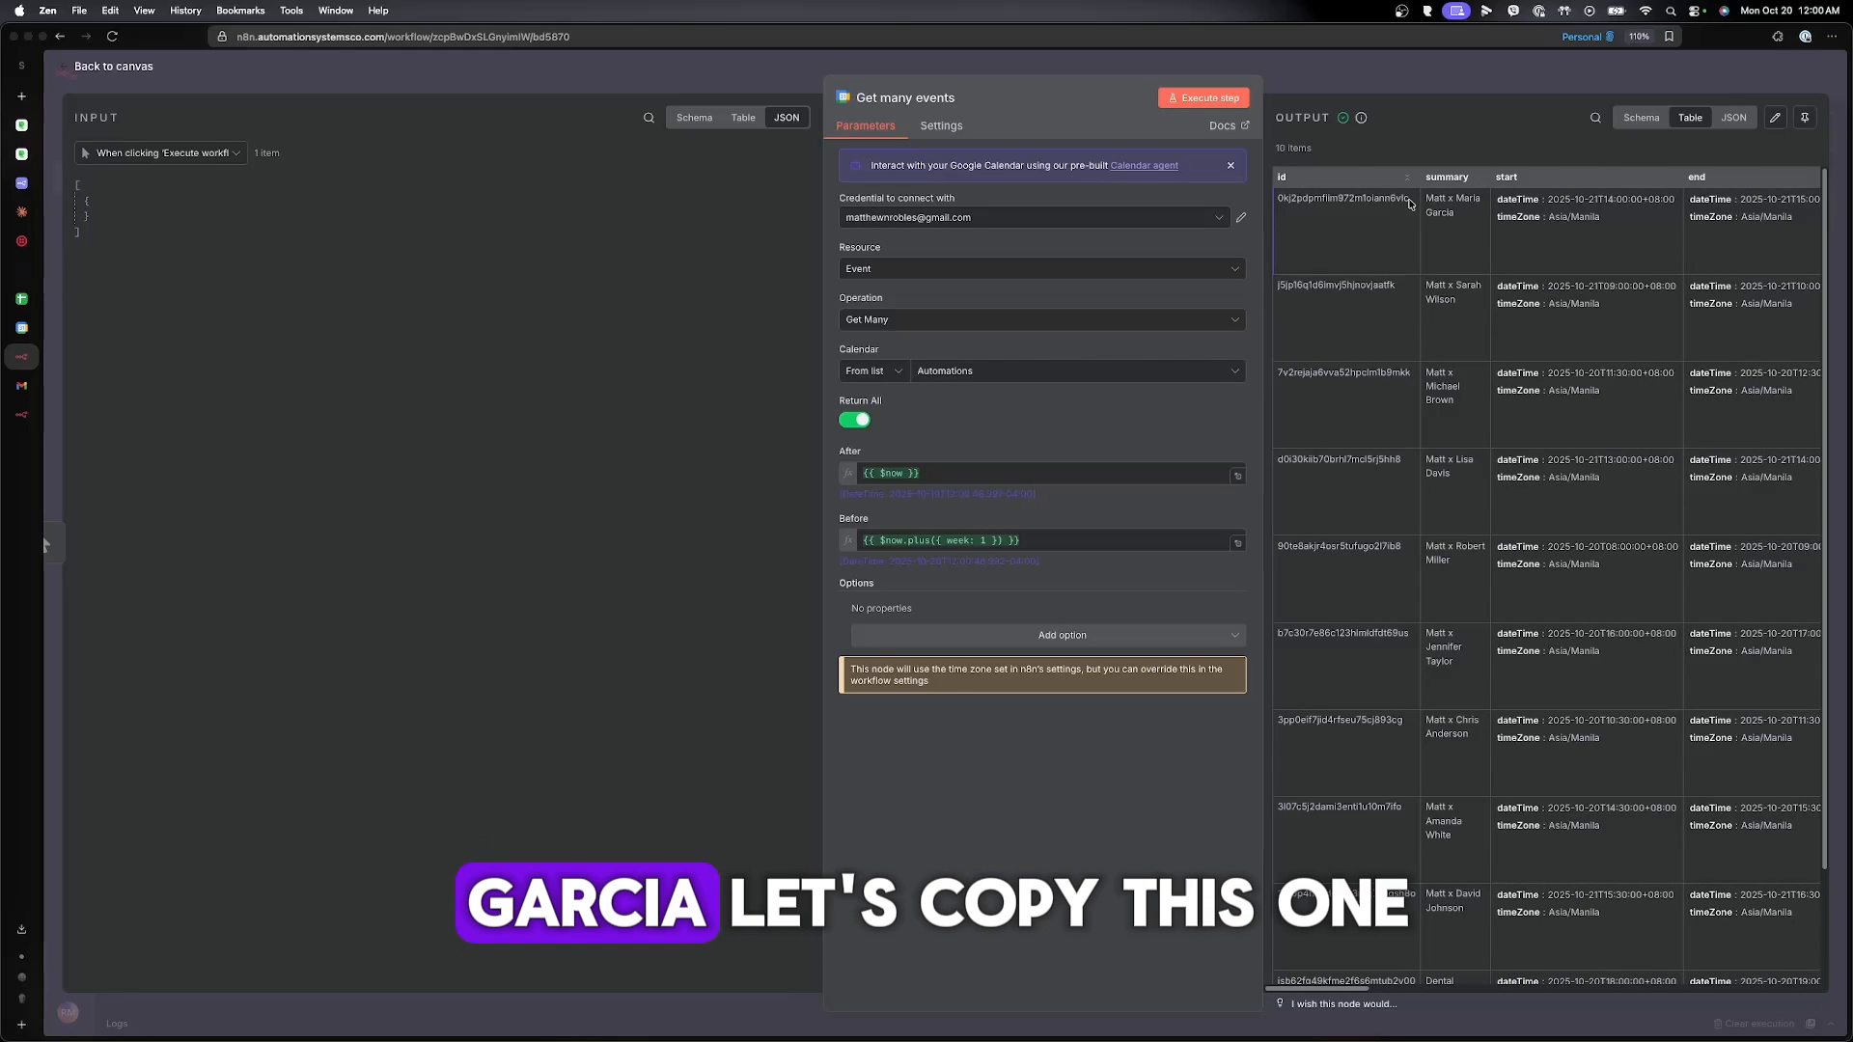
{"action": "left_click_drag", "start_coordinate": [1409, 204], "coordinate": [1275, 202]}
{"action": "key", "text": "super+c"}
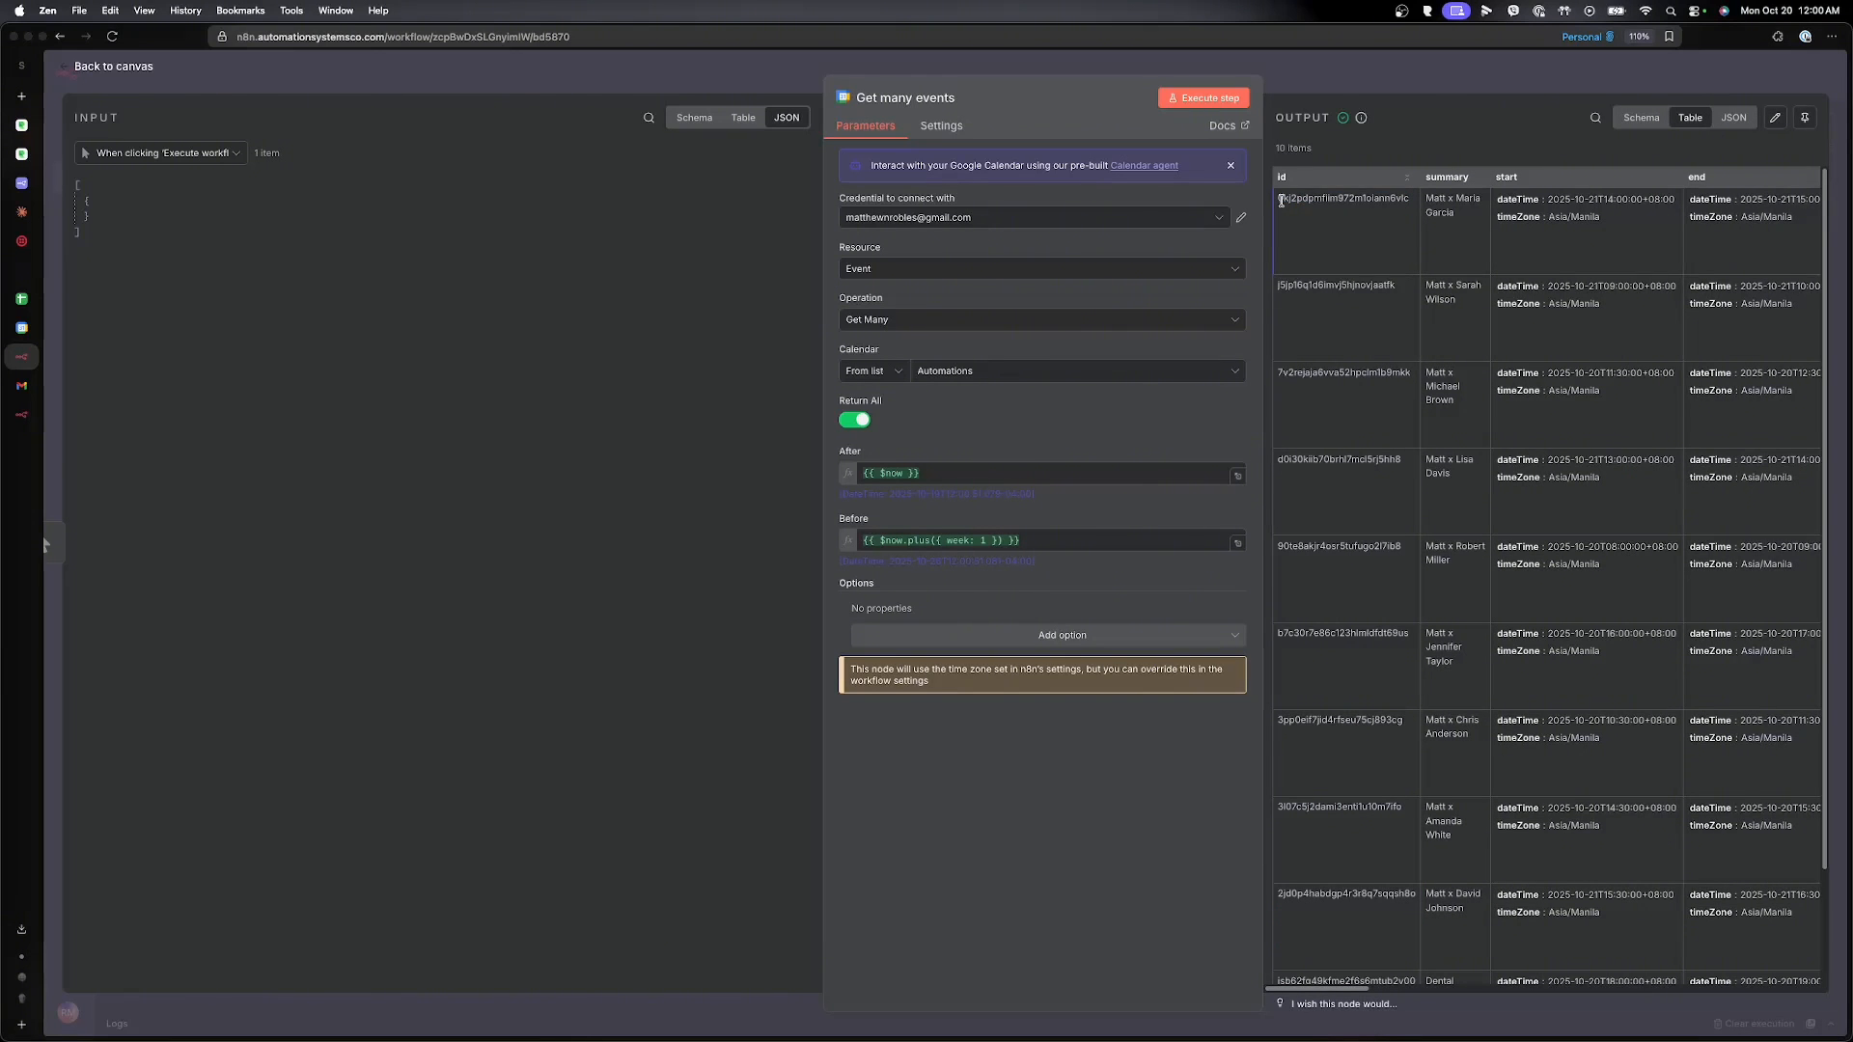
{"action": "left_click", "coordinate": [21, 299]}
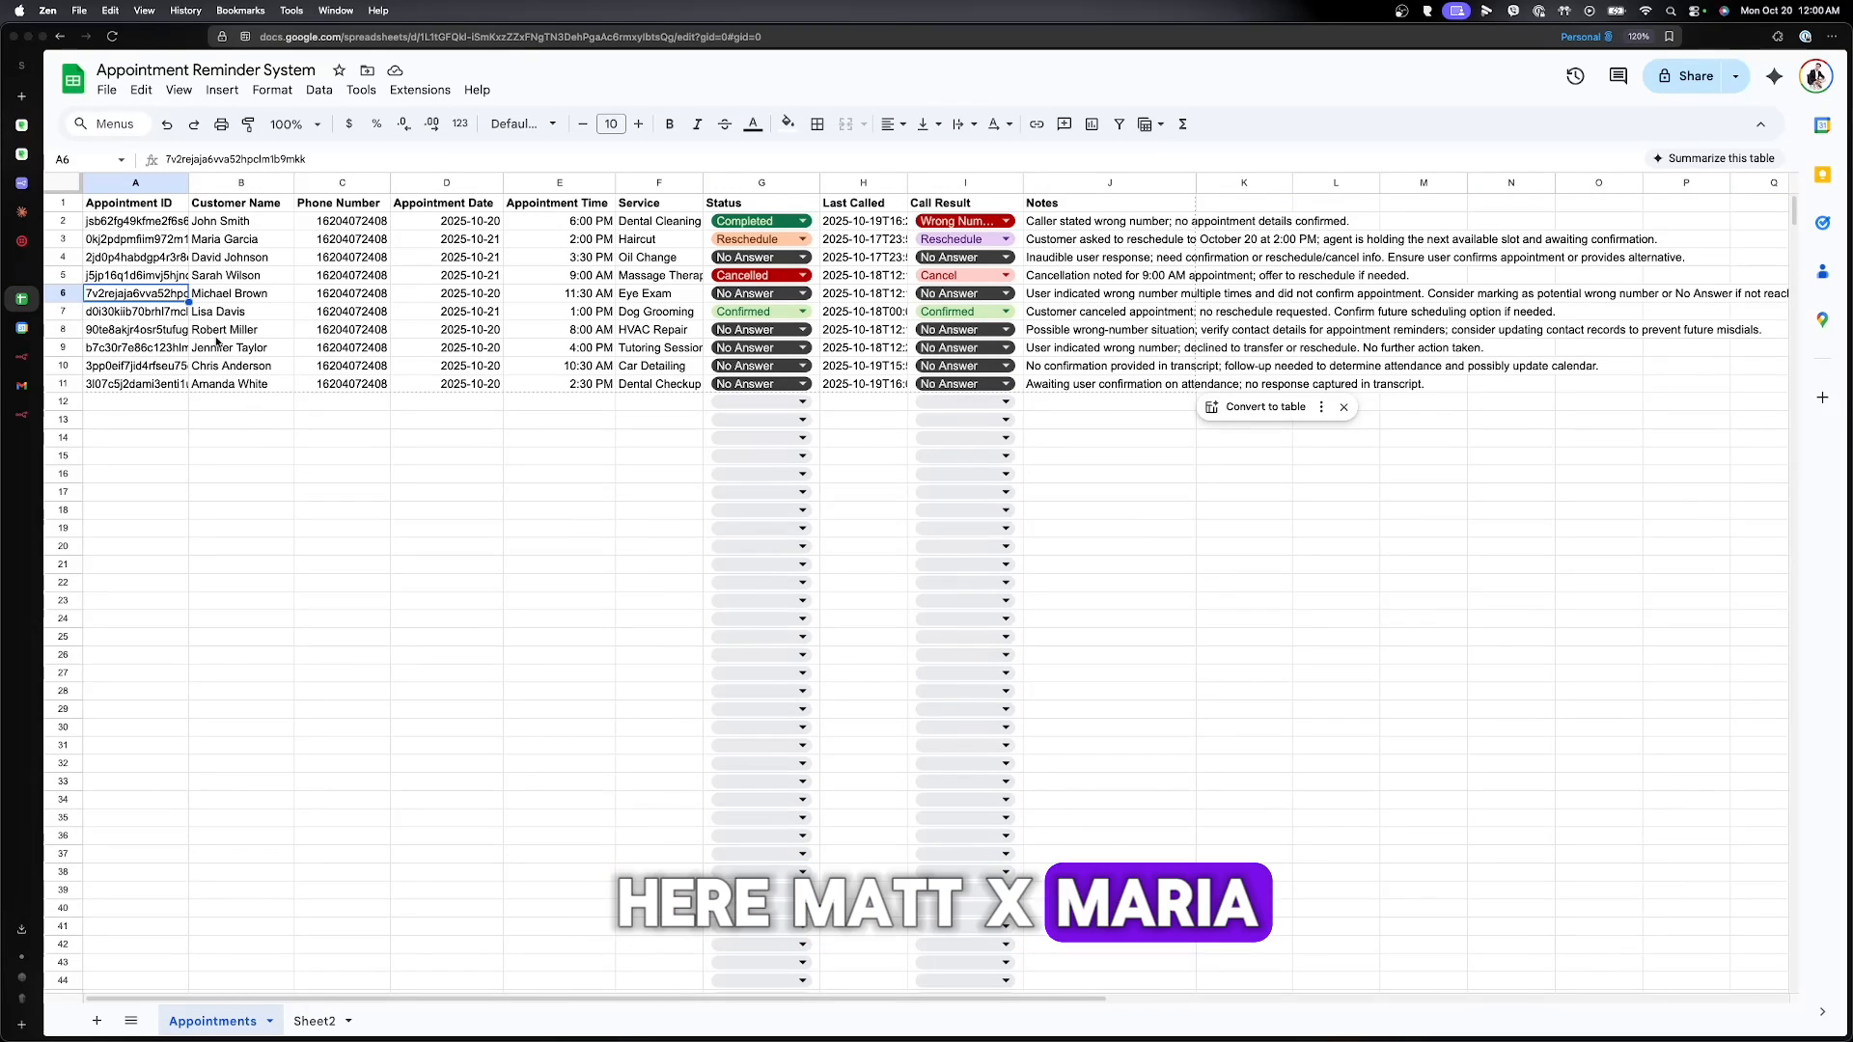
{"action": "left_click", "coordinate": [171, 244]}
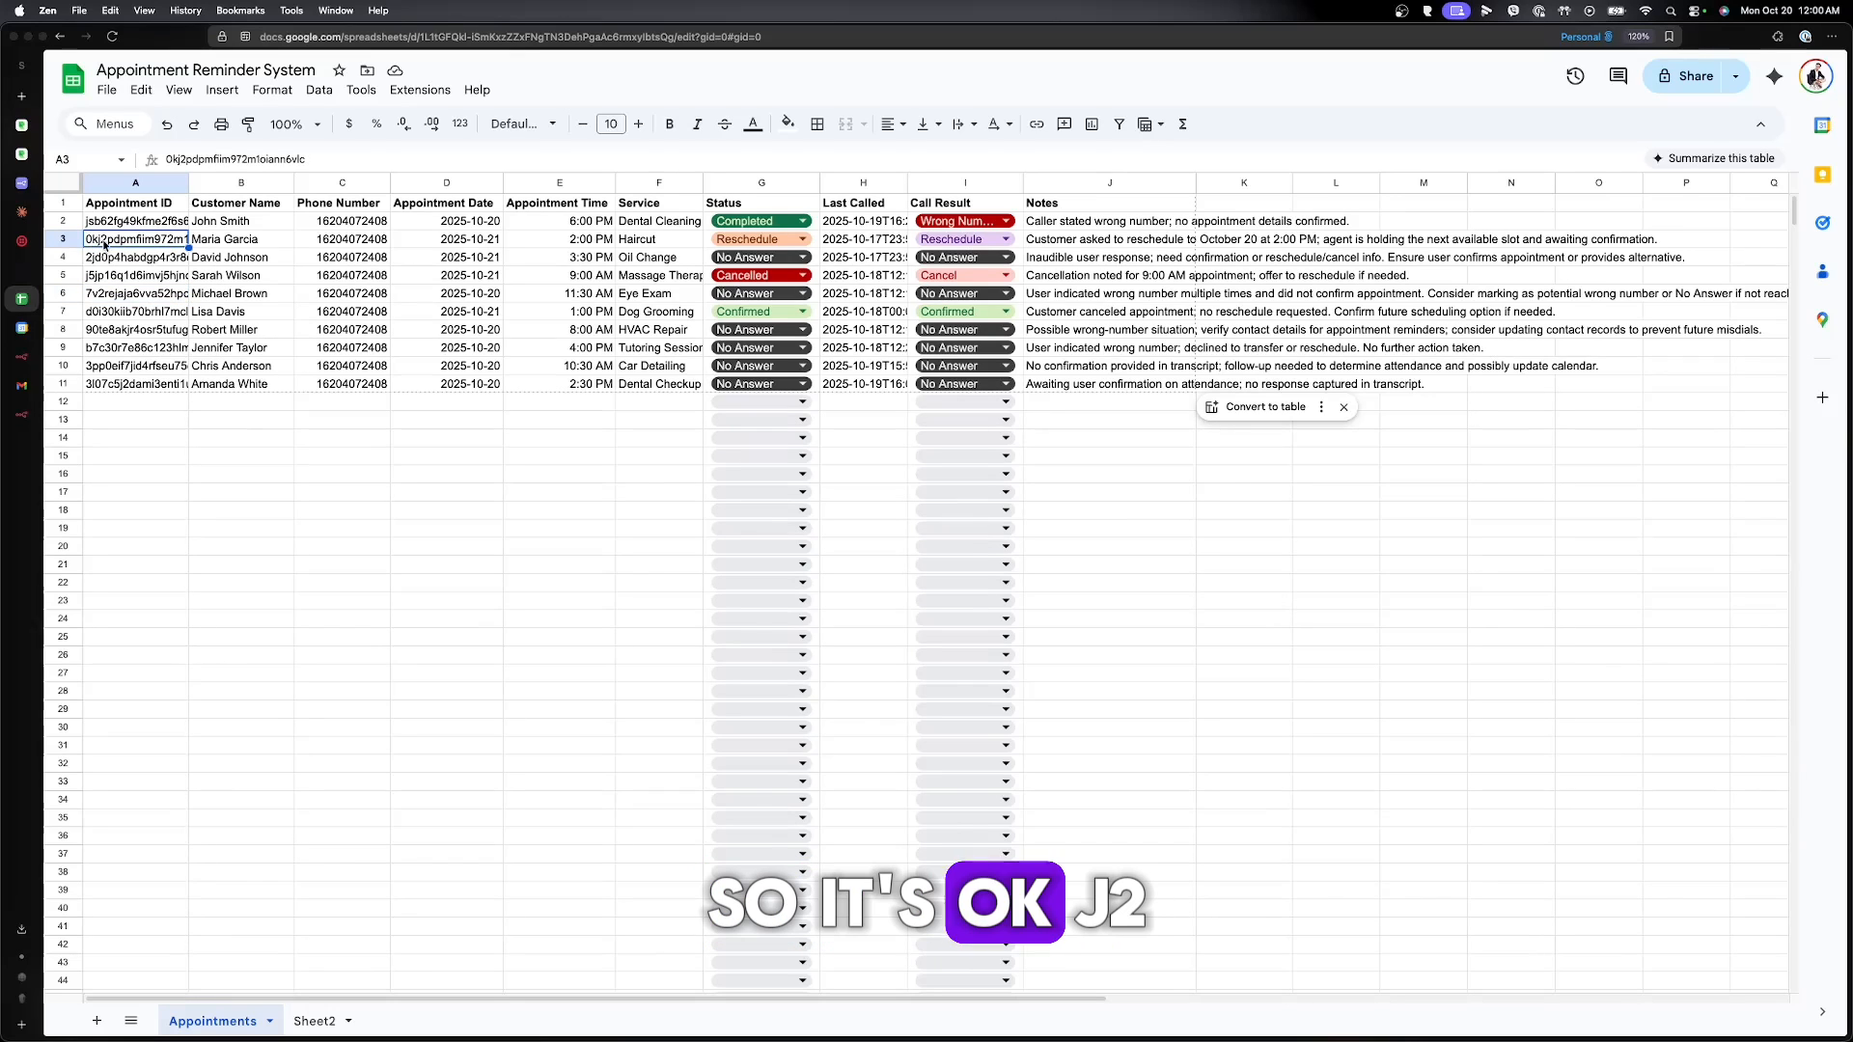
{"action": "key", "text": "super+f"}
{"action": "key", "text": "super+v"}
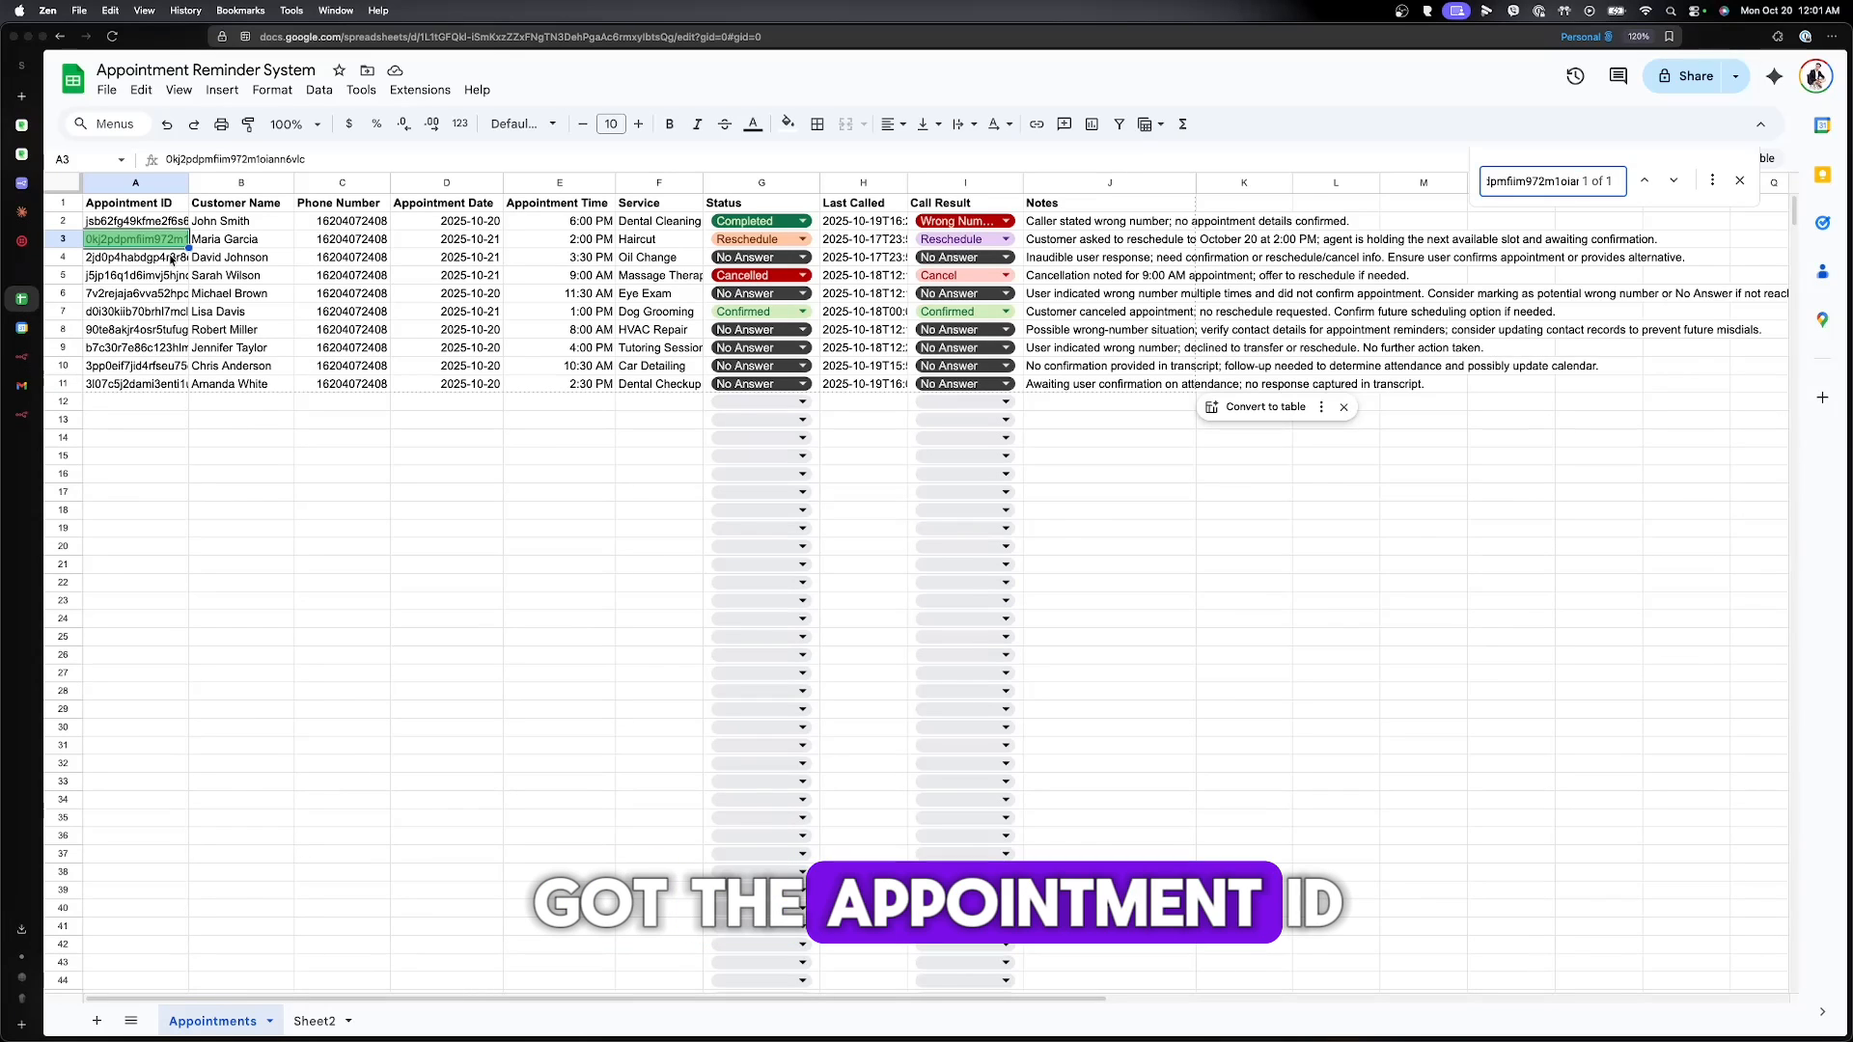
- Close the HVAC Repair event's details in Google Calendar and compare the calendar's events with rows 4 and 5 of the appointment sheet
{"action": "left_click", "coordinate": [22, 330]}
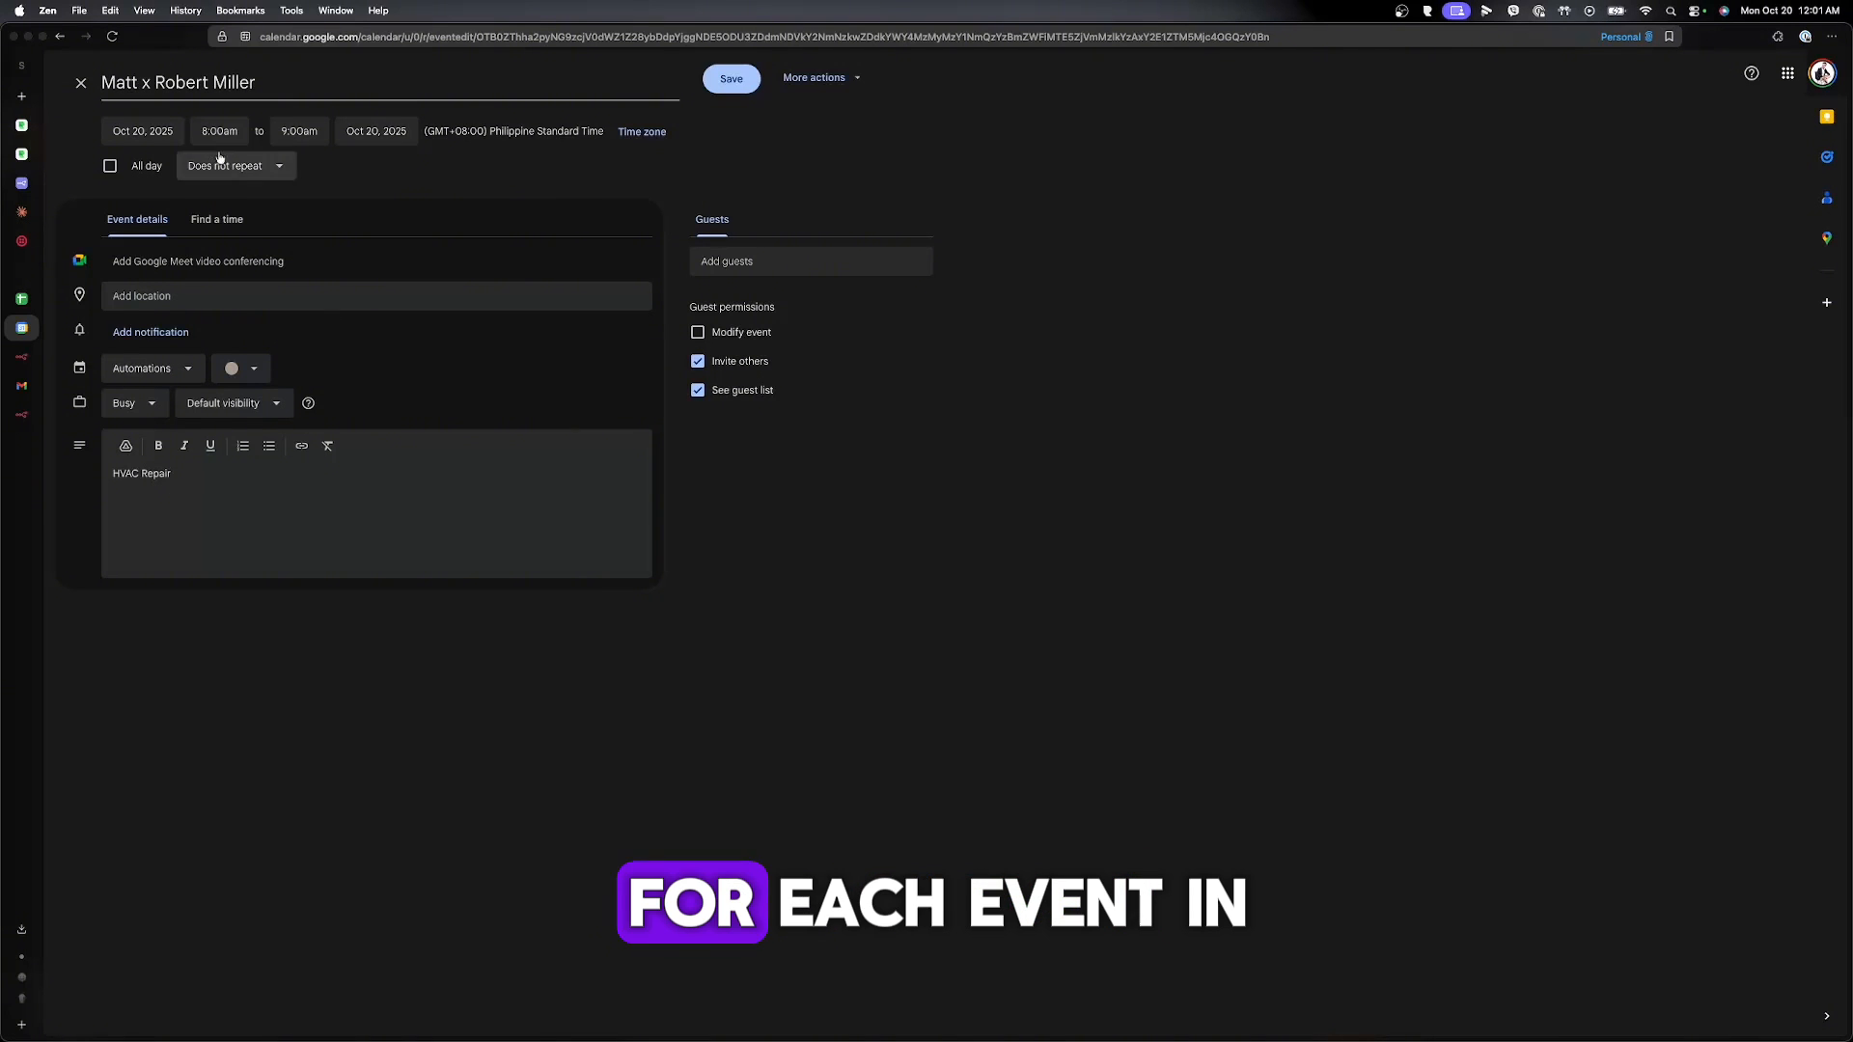
{"action": "left_click", "coordinate": [81, 85]}
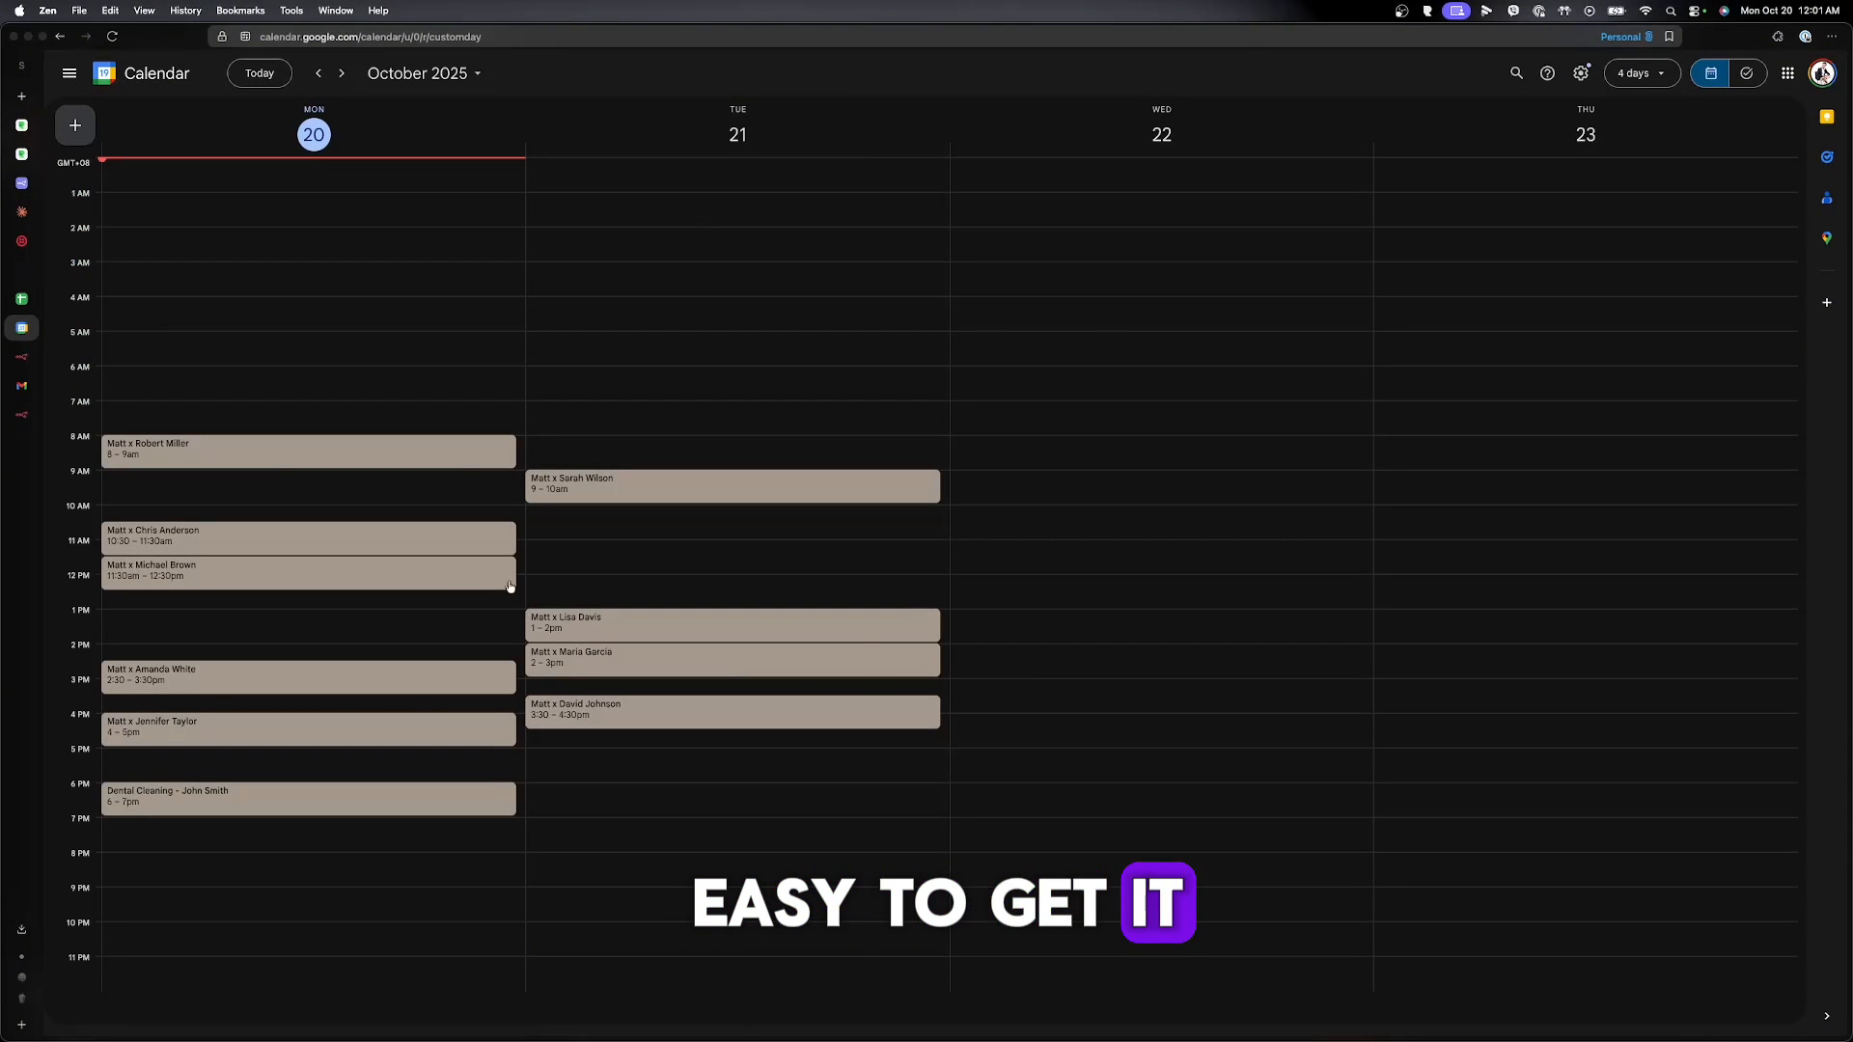
{"action": "left_click", "coordinate": [21, 299]}
{"action": "left_click_drag", "start_coordinate": [135, 257], "coordinate": [1255, 257]}
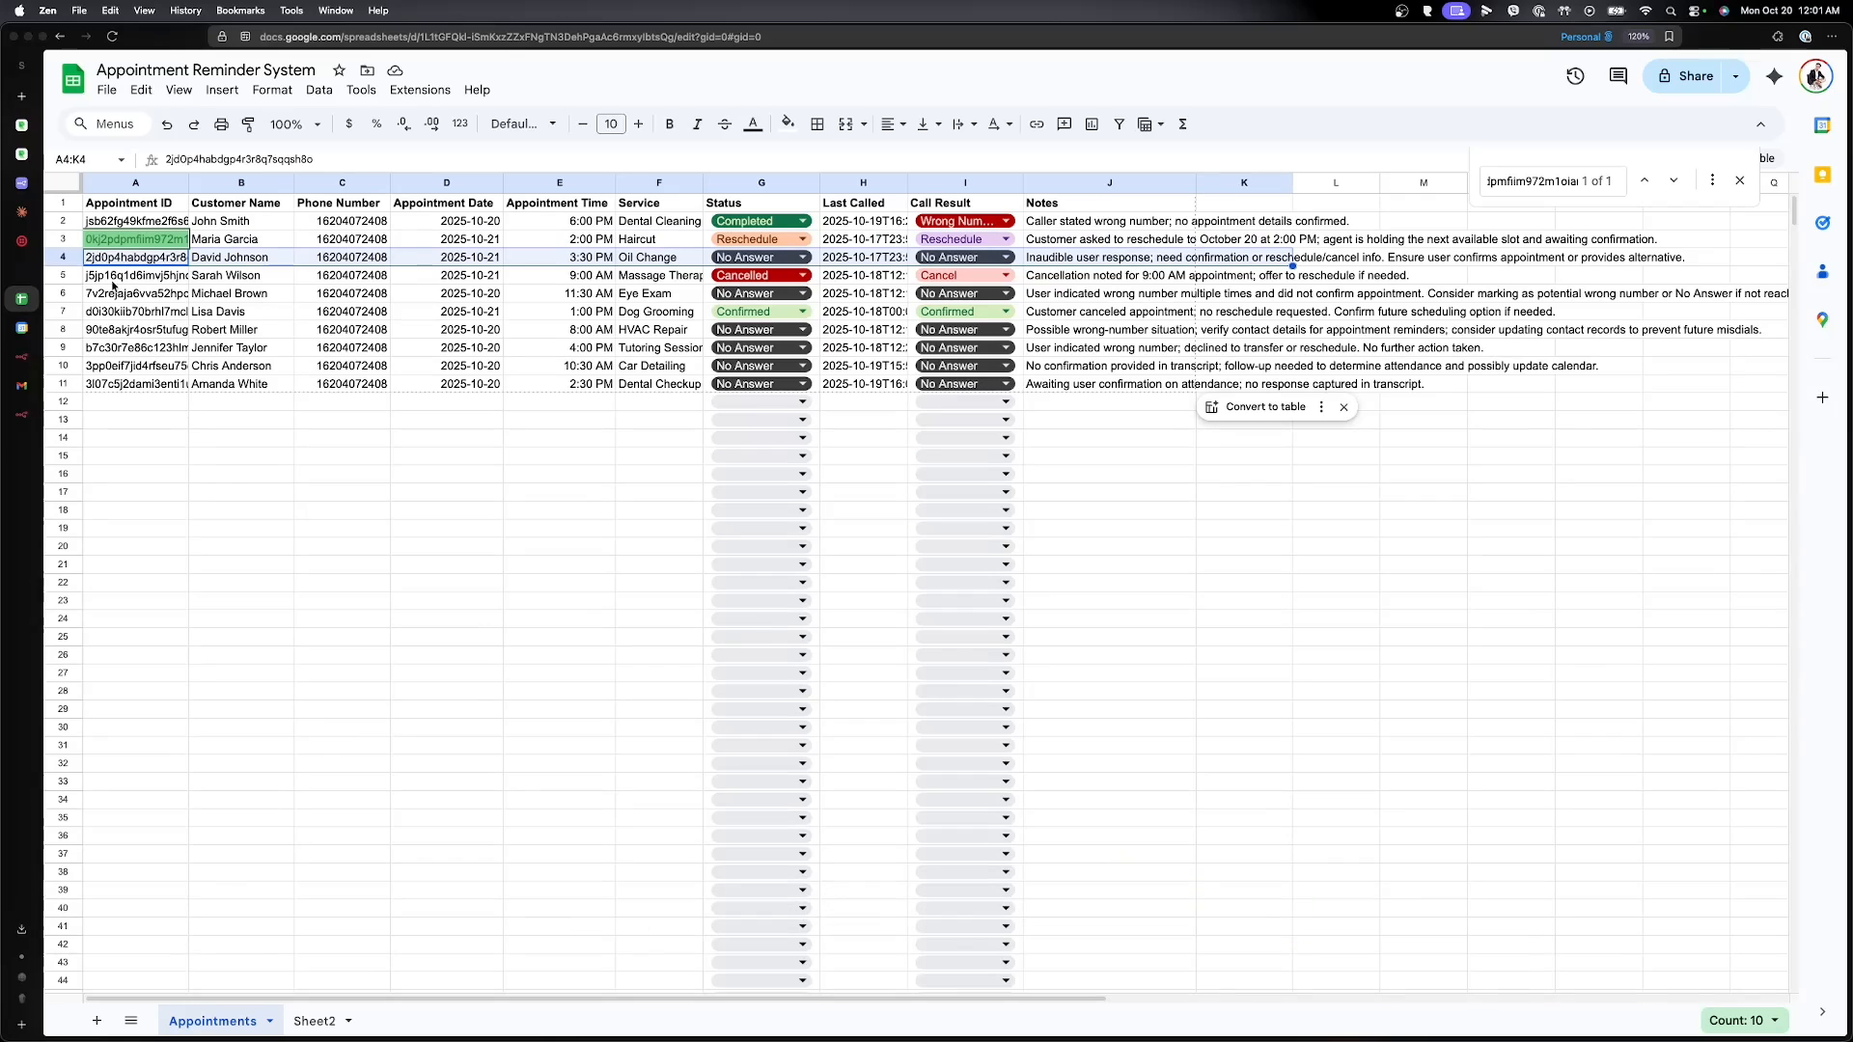
{"action": "left_click_drag", "start_coordinate": [113, 278], "coordinate": [1109, 276]}
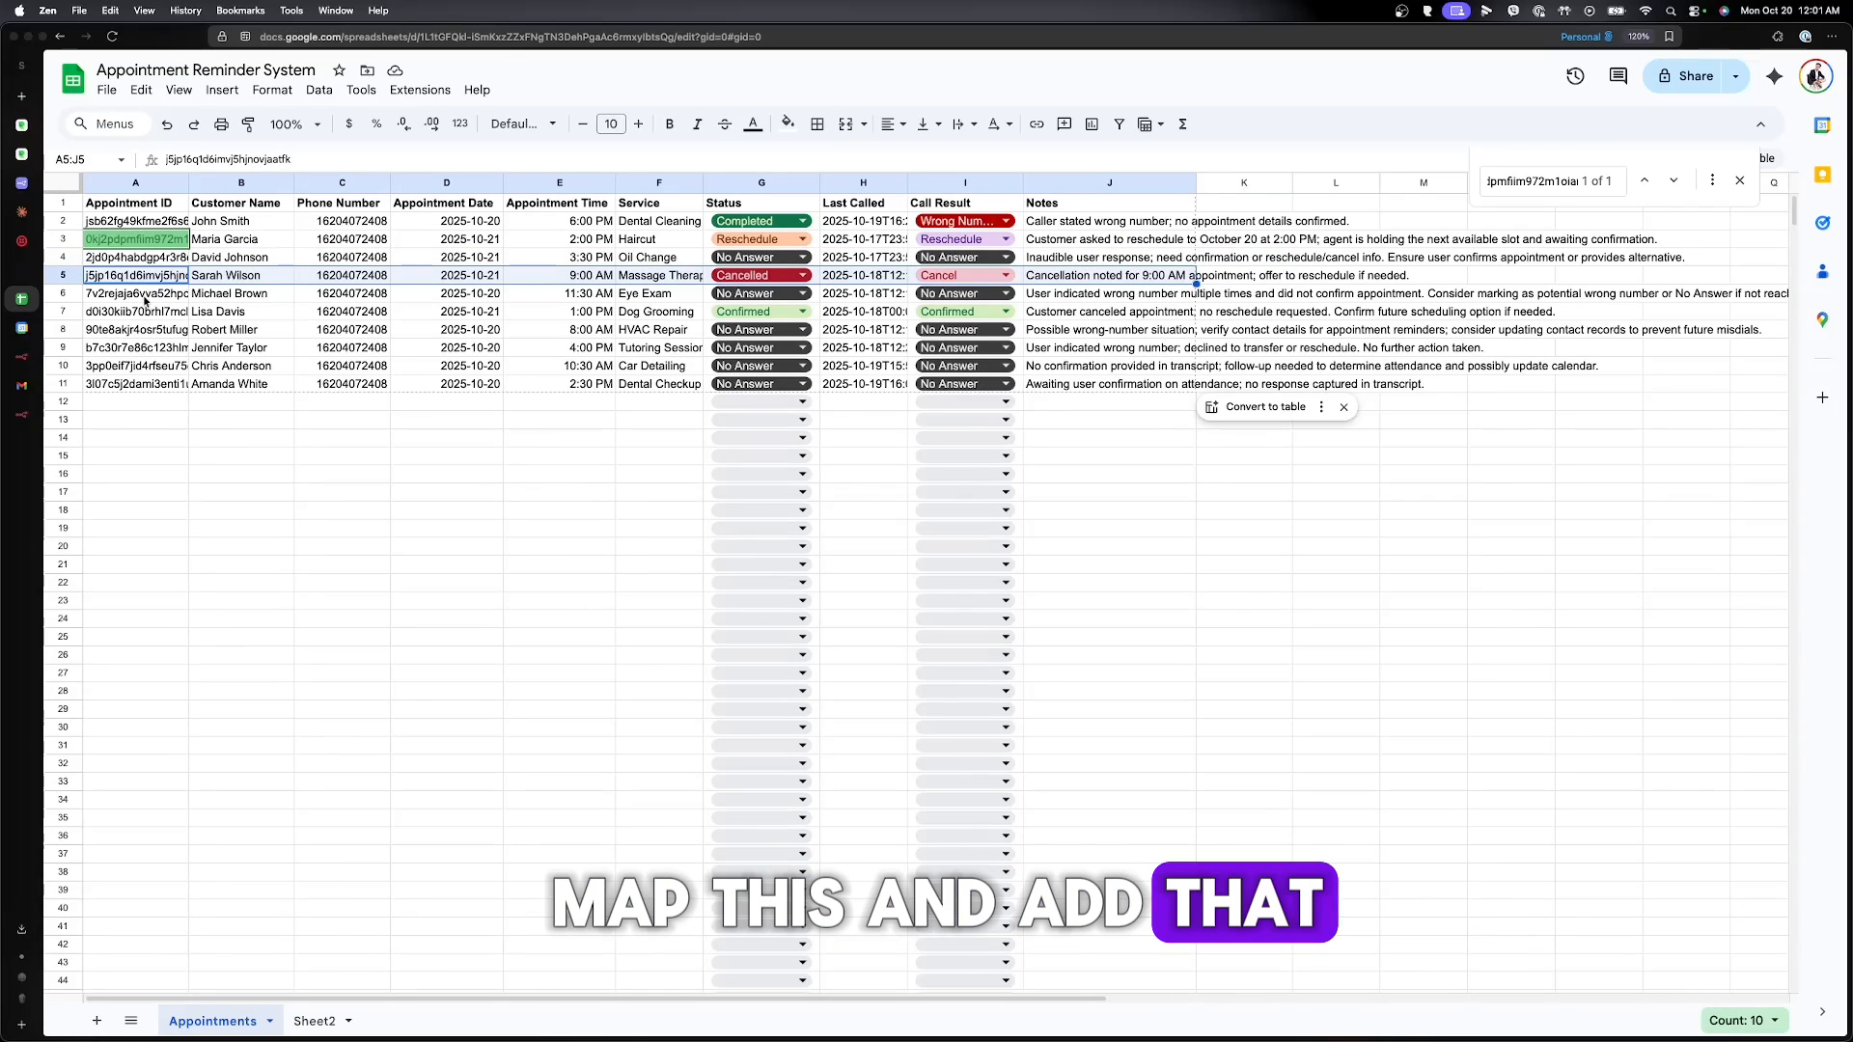
{"action": "left_click", "coordinate": [22, 328]}
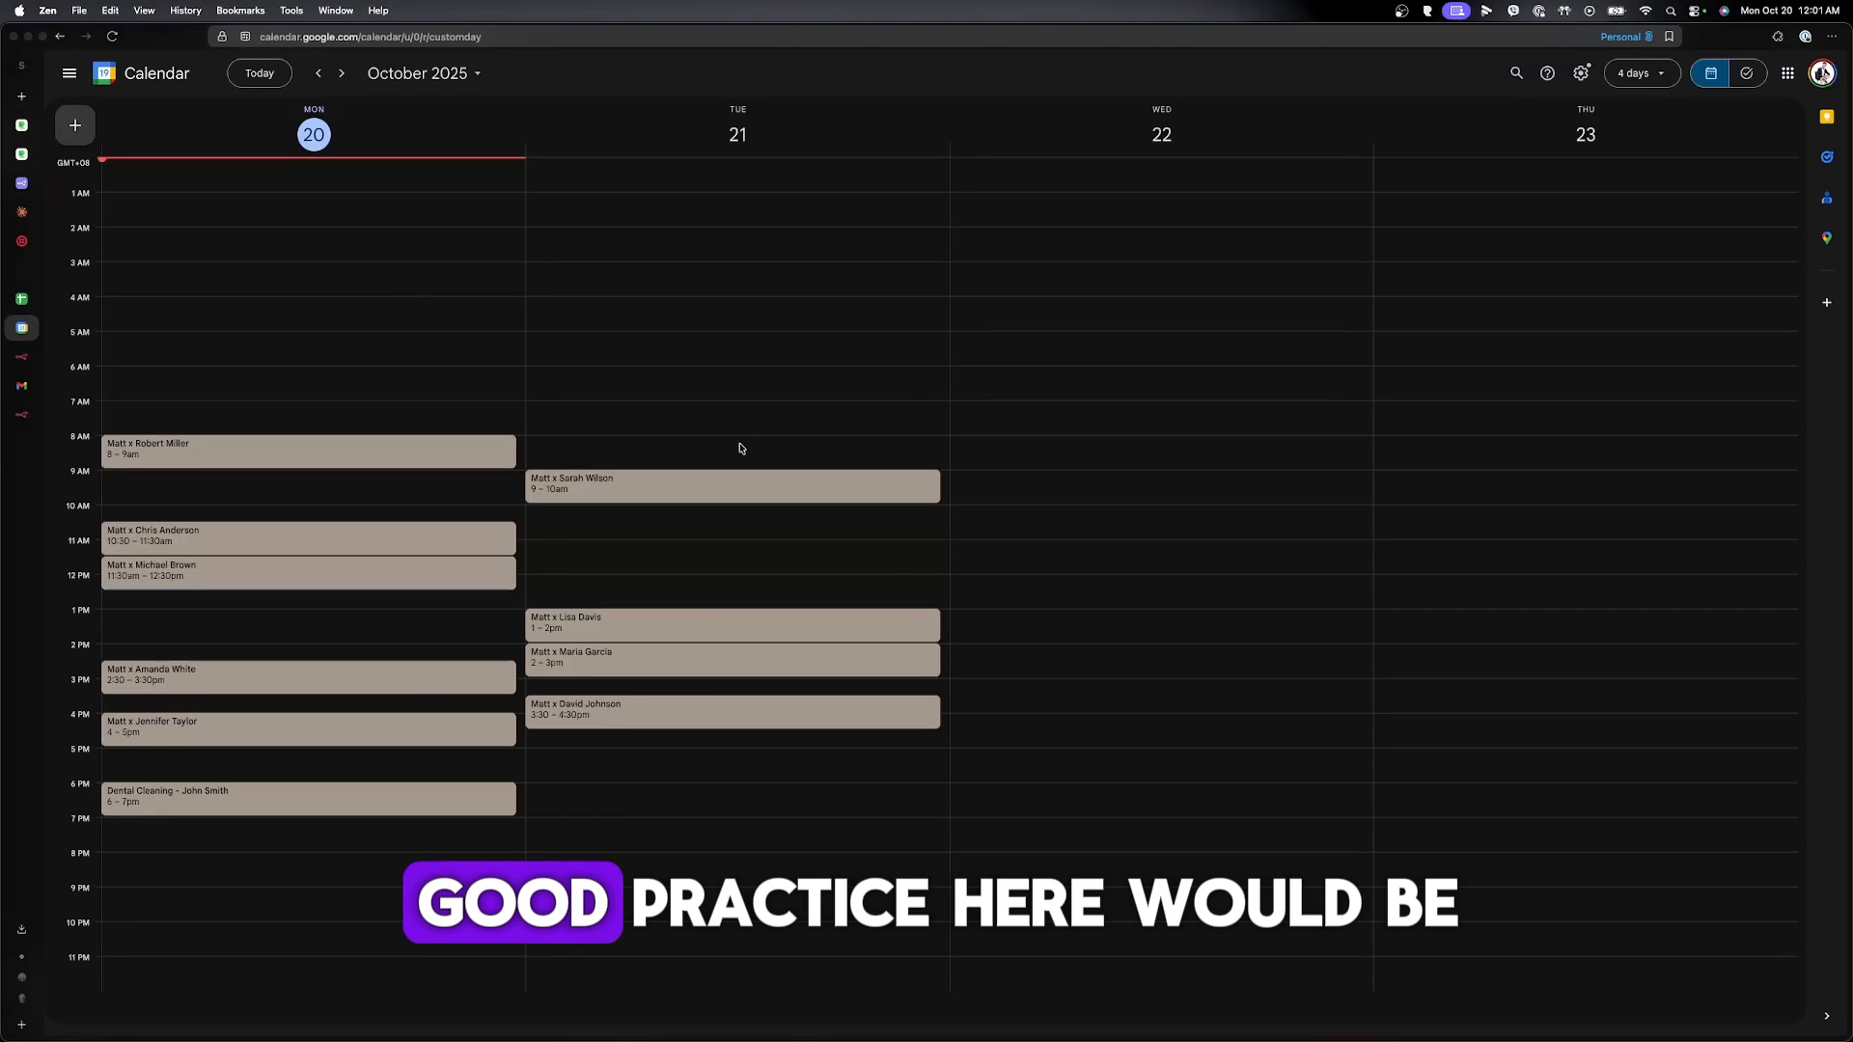
- Return to the sample n8n workflow's canvas and delete the Get many events node
{"action": "left_click", "coordinate": [21, 357]}
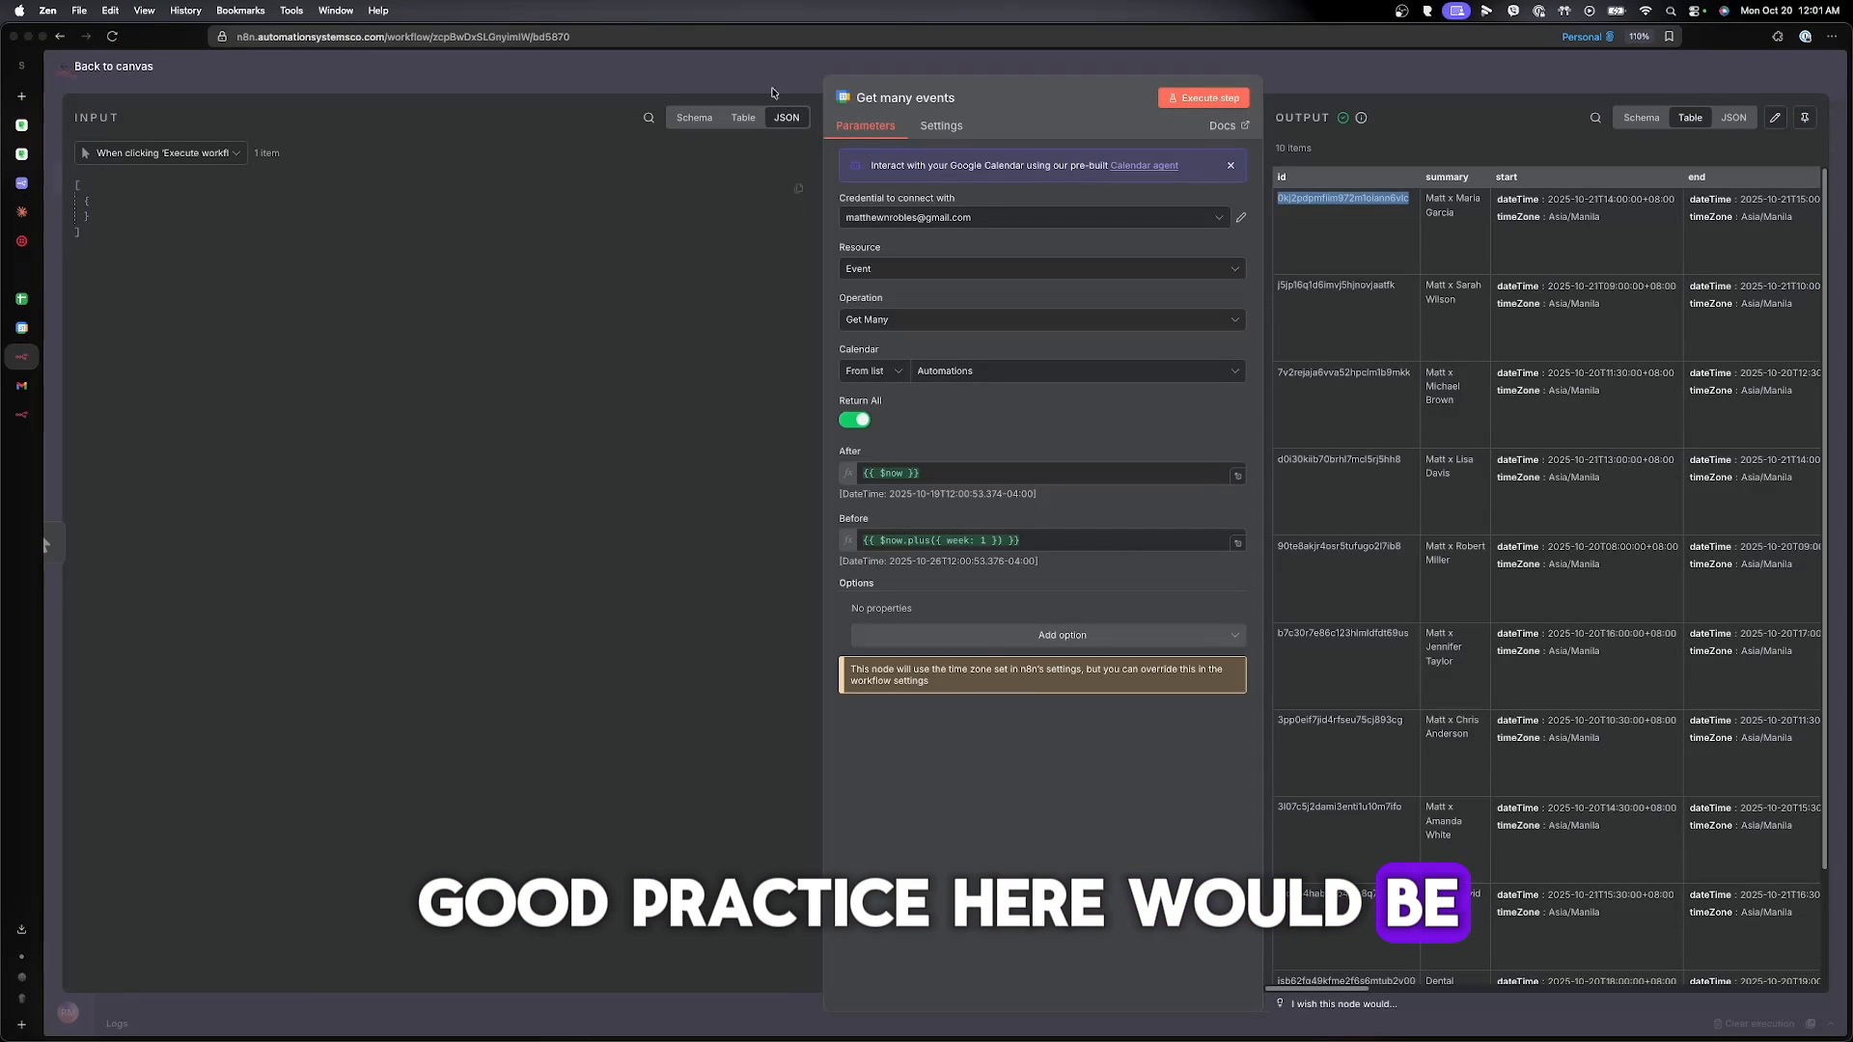
{"action": "left_click", "coordinate": [745, 61]}
{"action": "left_click_drag", "start_coordinate": [1149, 536], "coordinate": [1336, 536]}
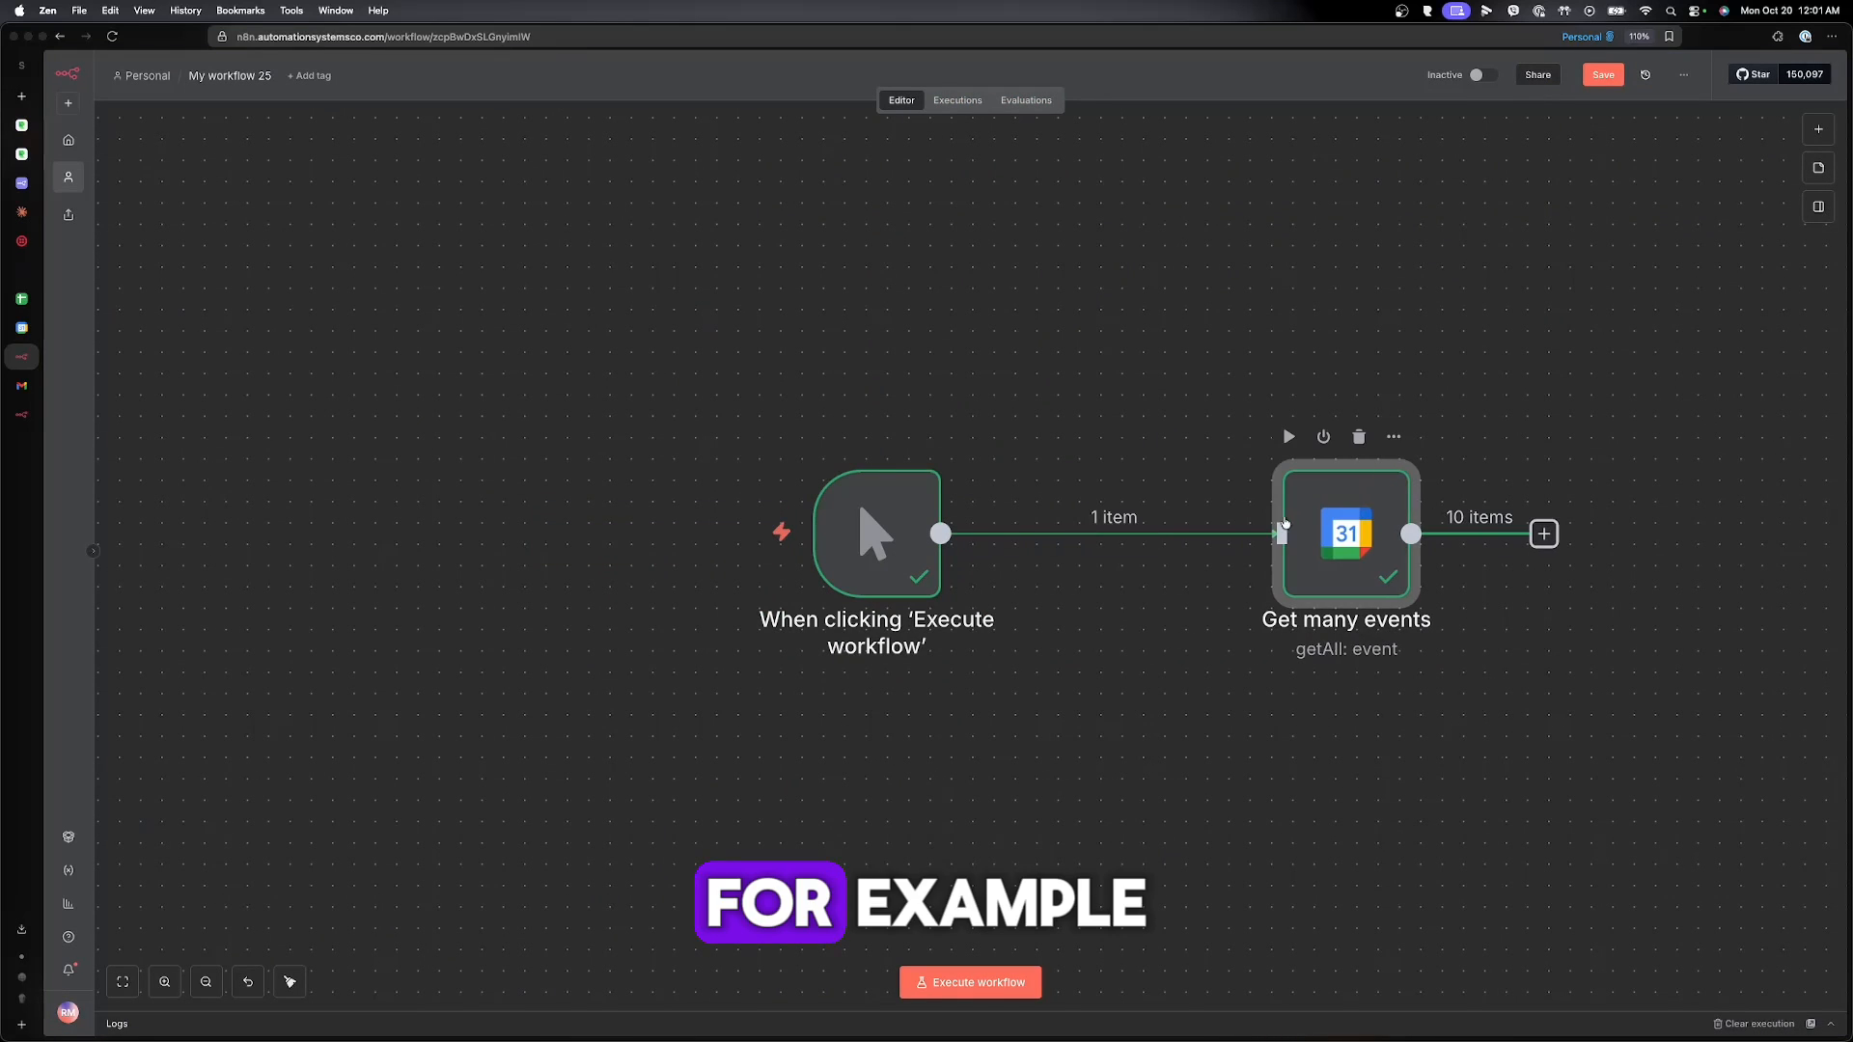
{"action": "left_click", "coordinate": [1362, 436]}
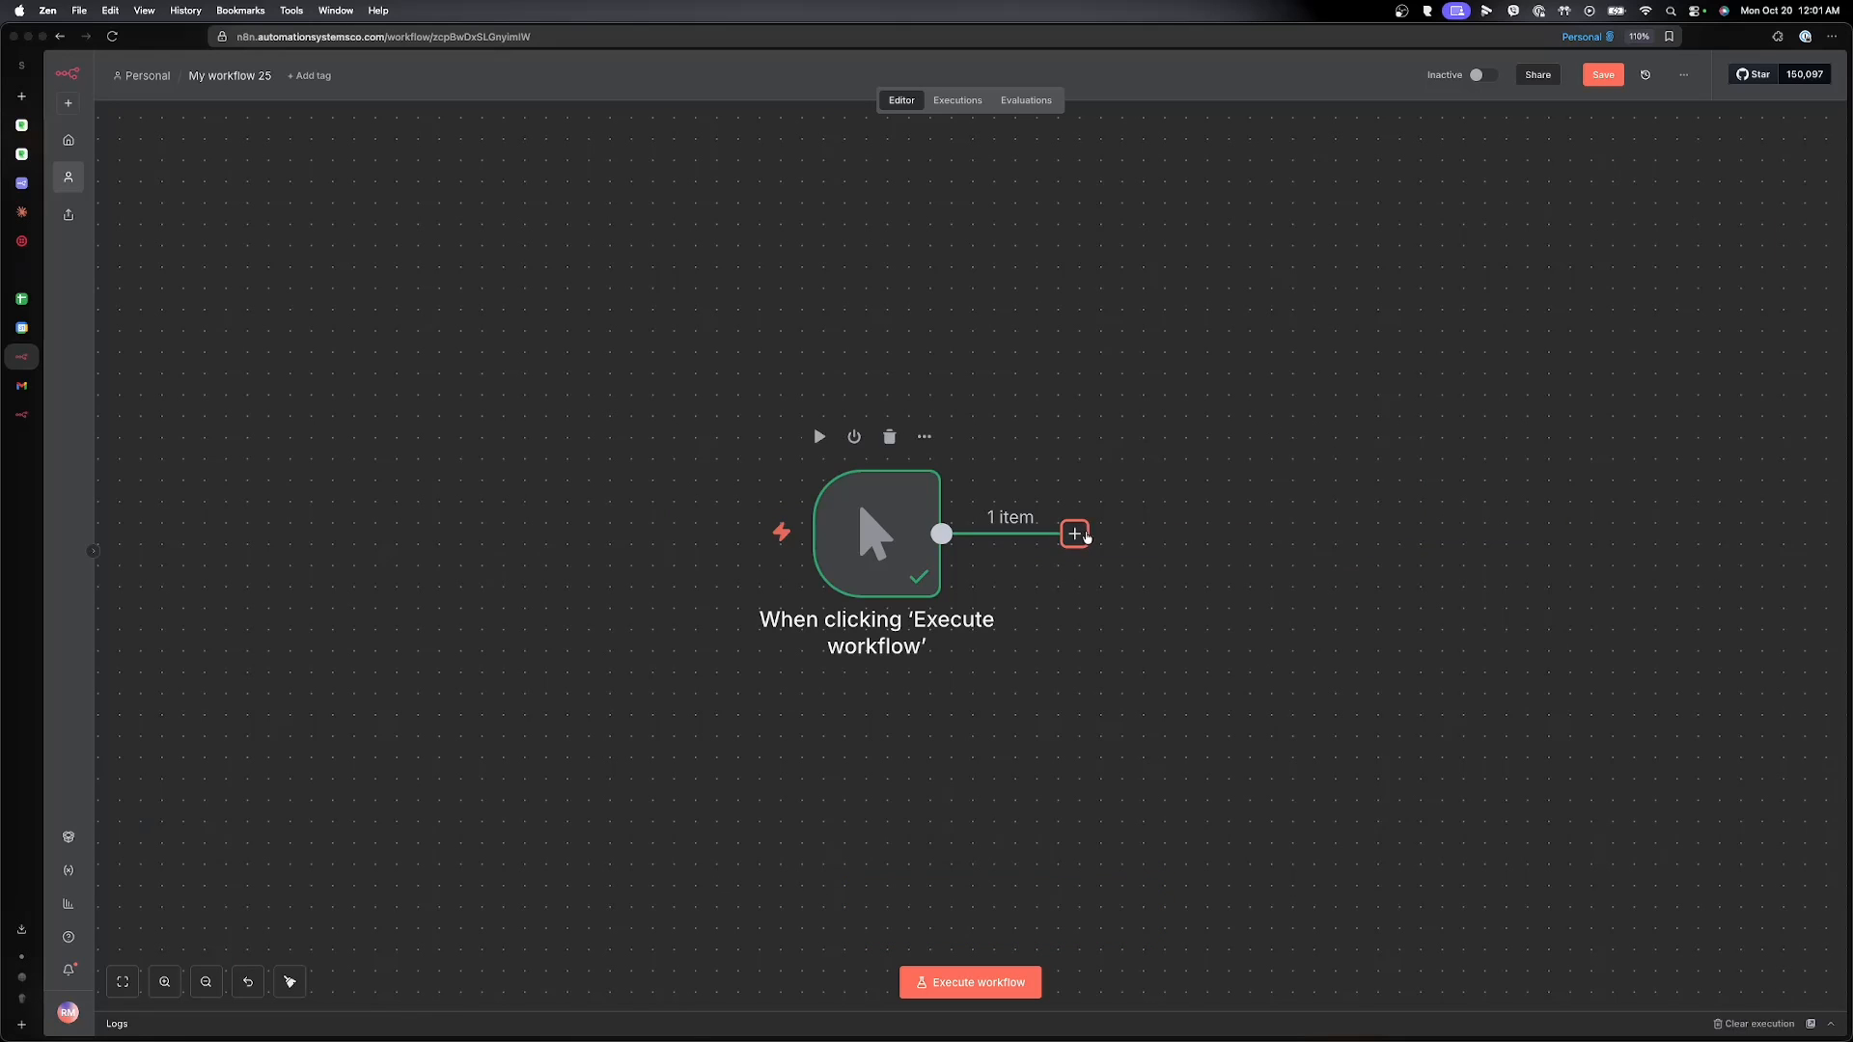
- Add a Google Calendar Create an event node after the manual trigger, leaving its parameters at their defaults
{"action": "left_click", "coordinate": [1075, 534]}
{"action": "type", "text": "calendar"}
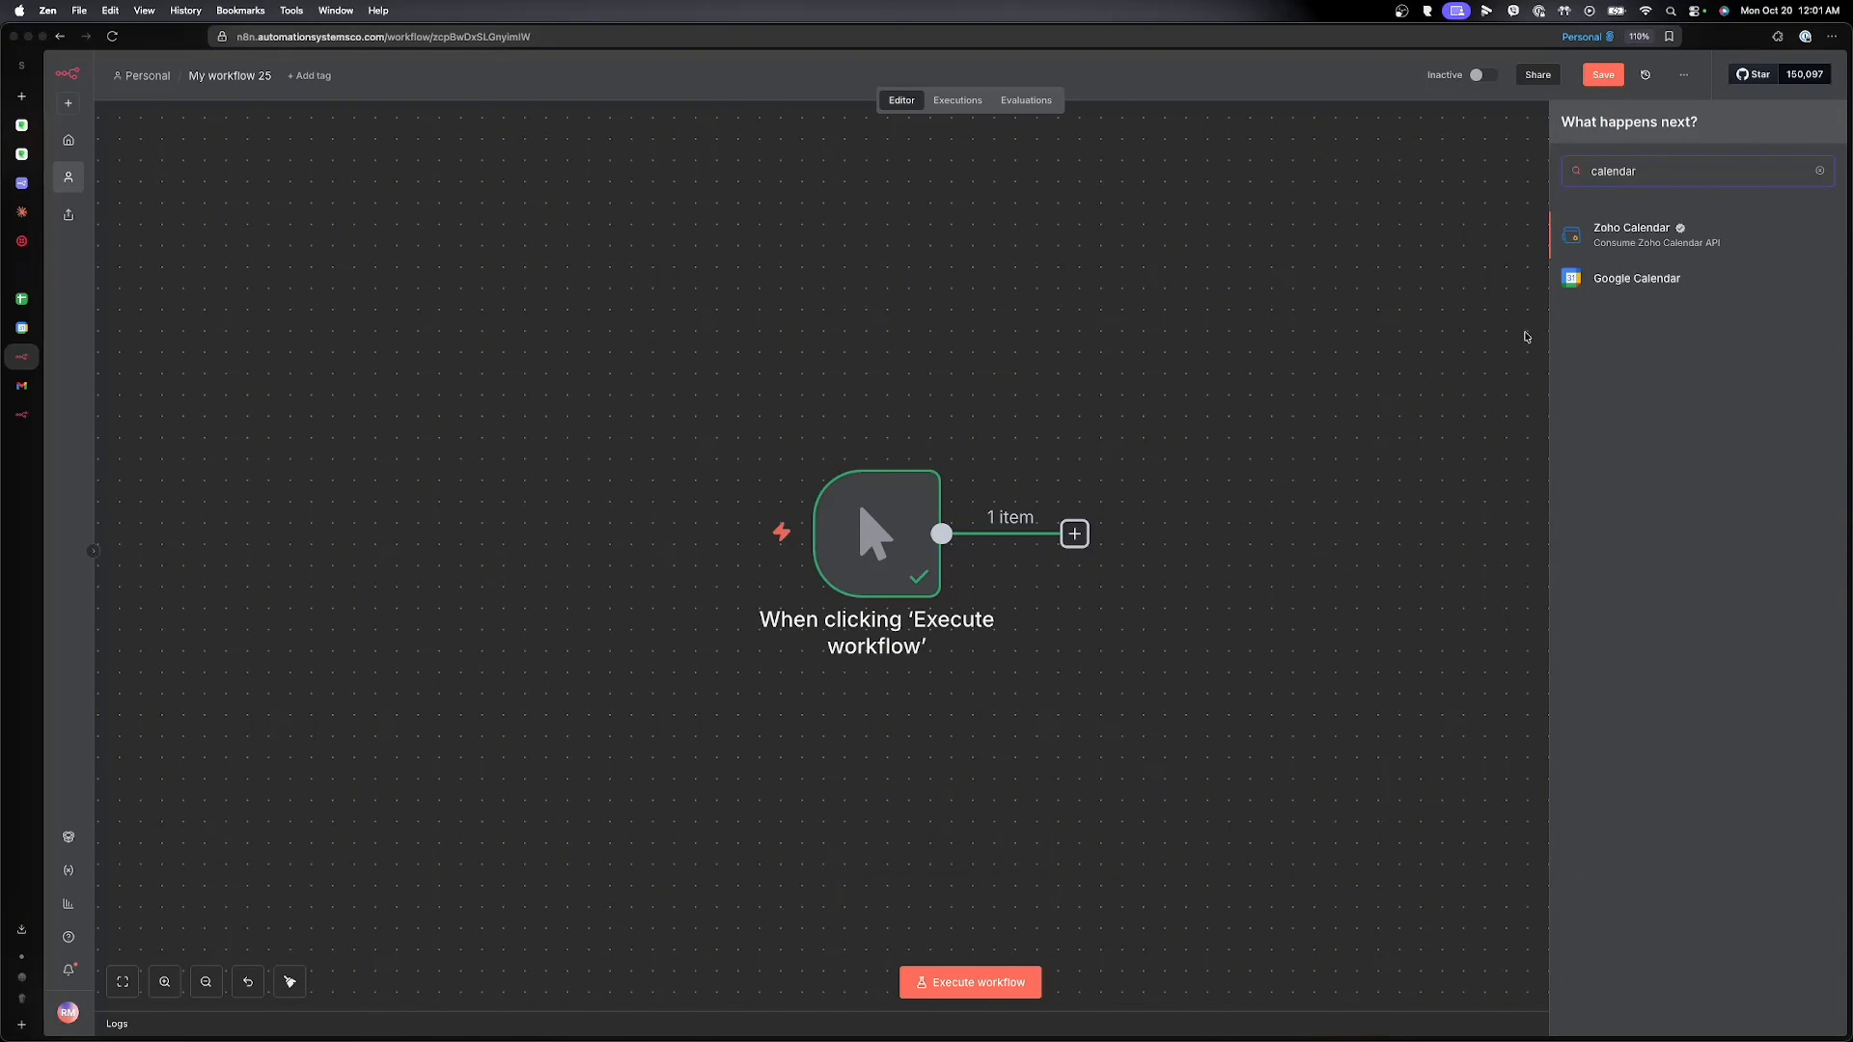
{"action": "left_click", "coordinate": [1631, 280]}
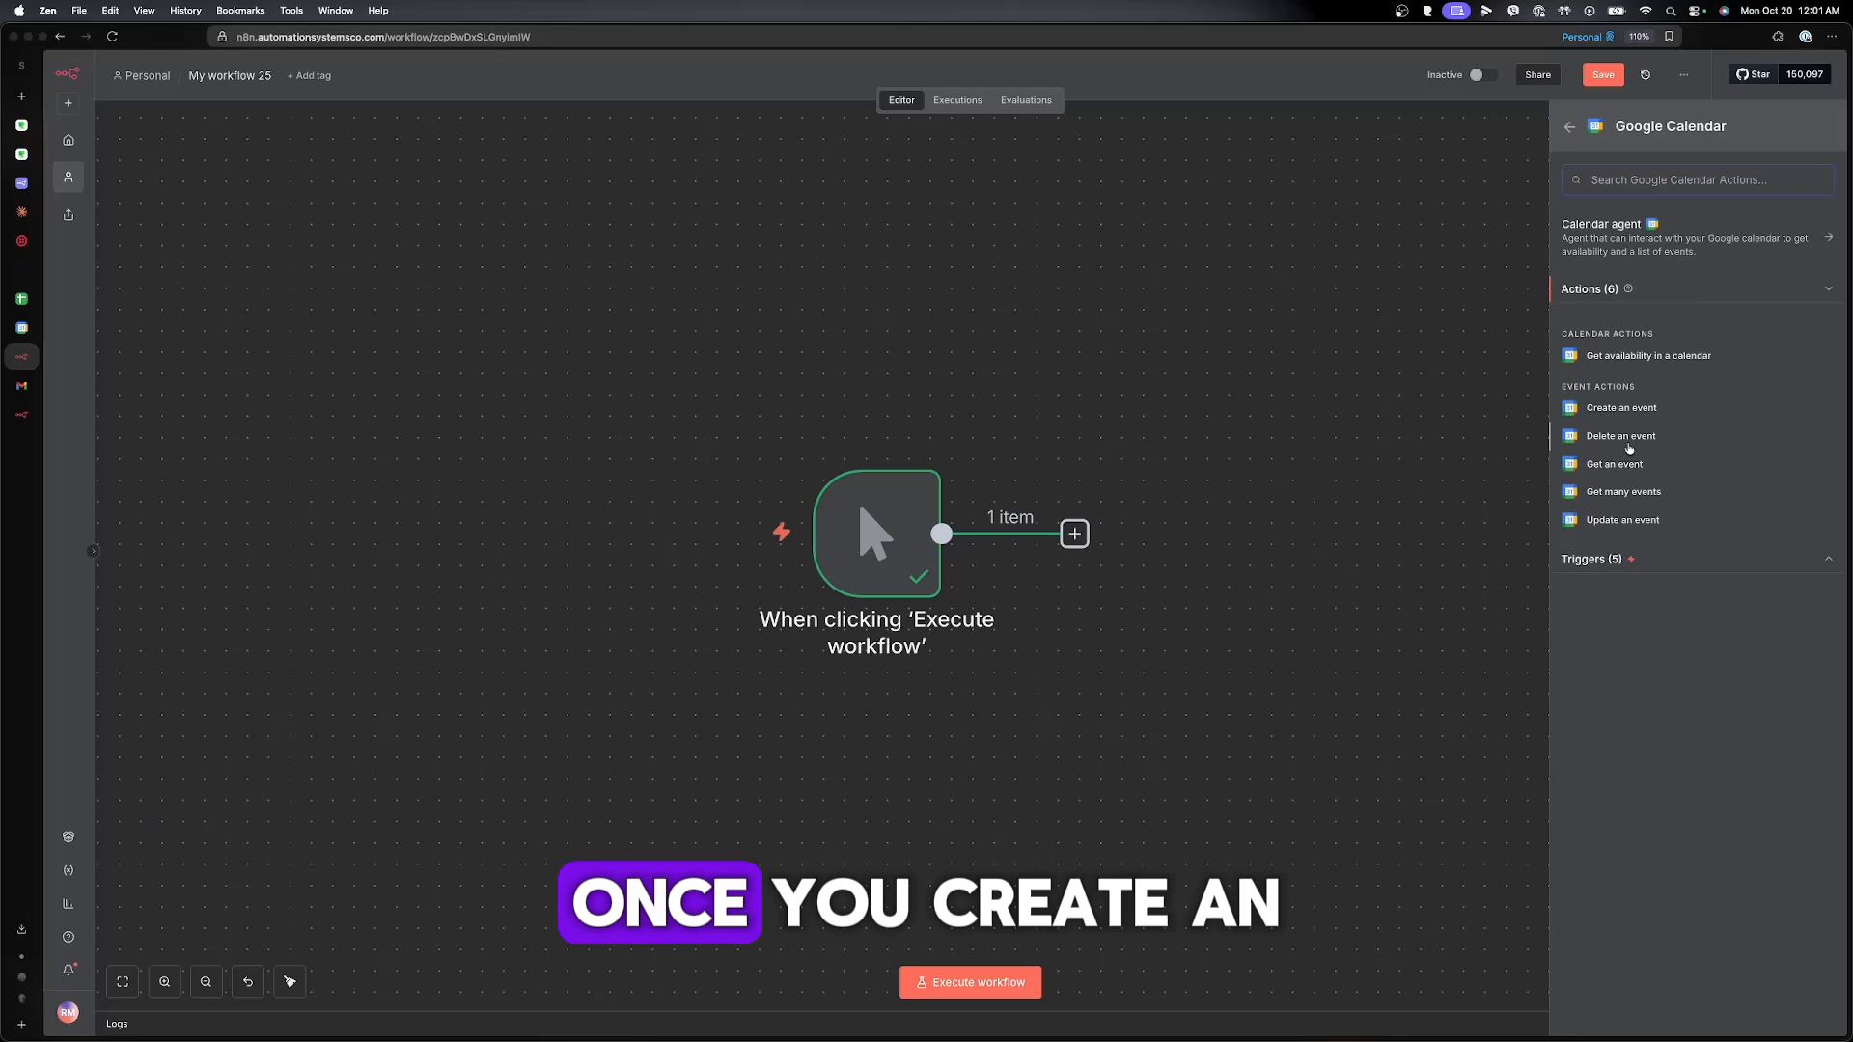
{"action": "left_click", "coordinate": [1616, 409]}
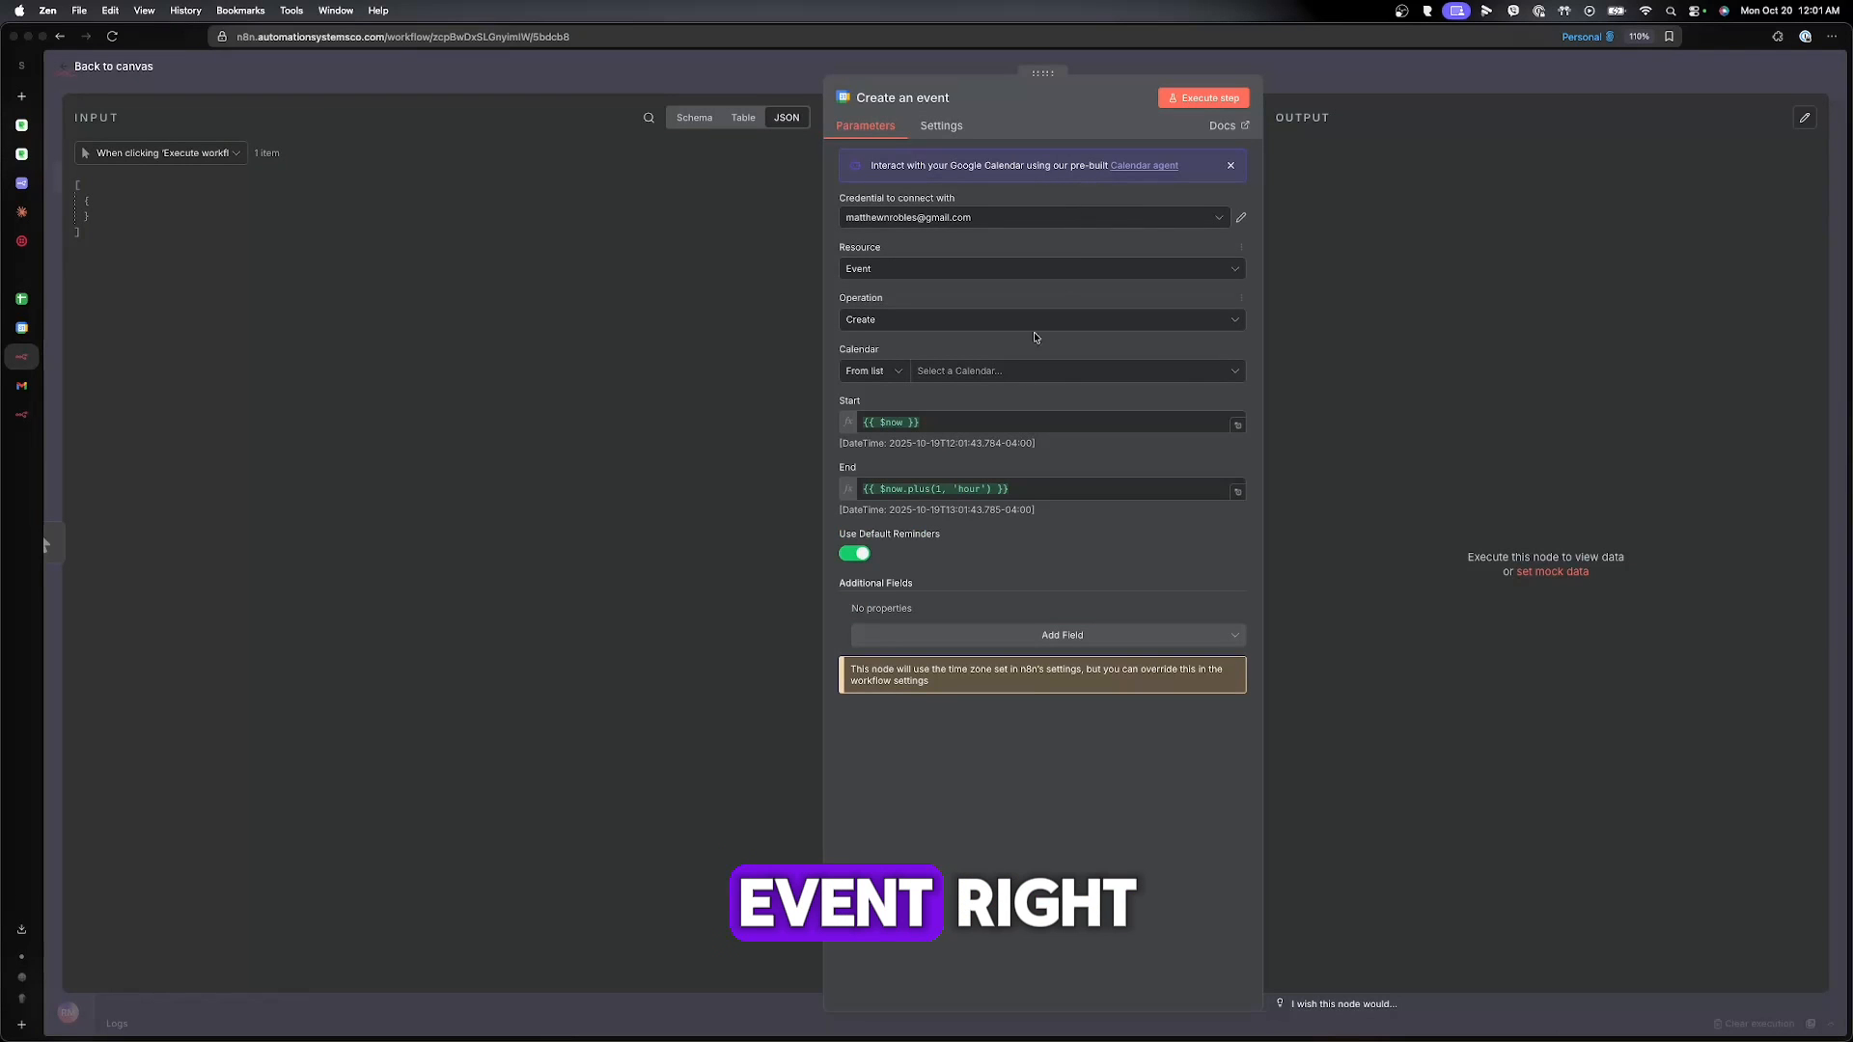
{"action": "key", "text": "Escape"}
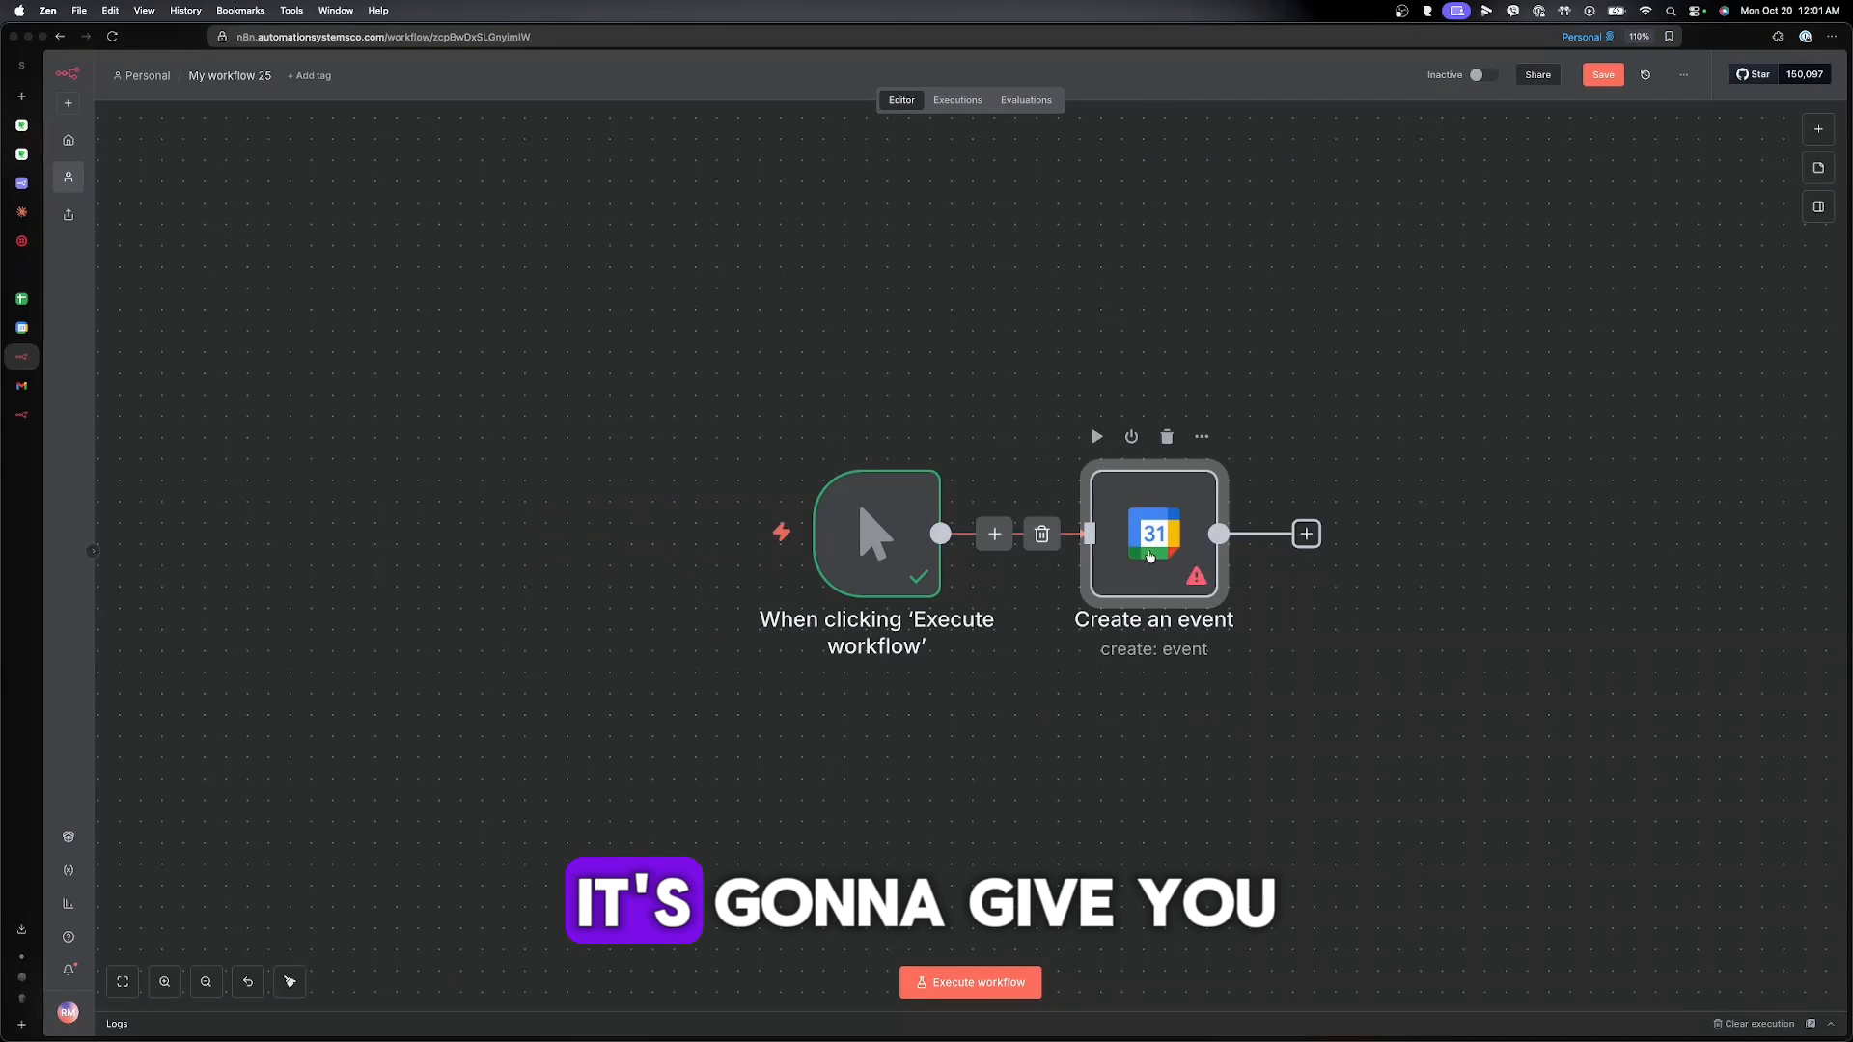
- Add a Google Sheets Append or update row in sheet node after the Create an event node, leaving it unconfigured
{"action": "scroll", "coordinate": [1149, 556], "scroll_direction": "right", "scroll_amount": 2}
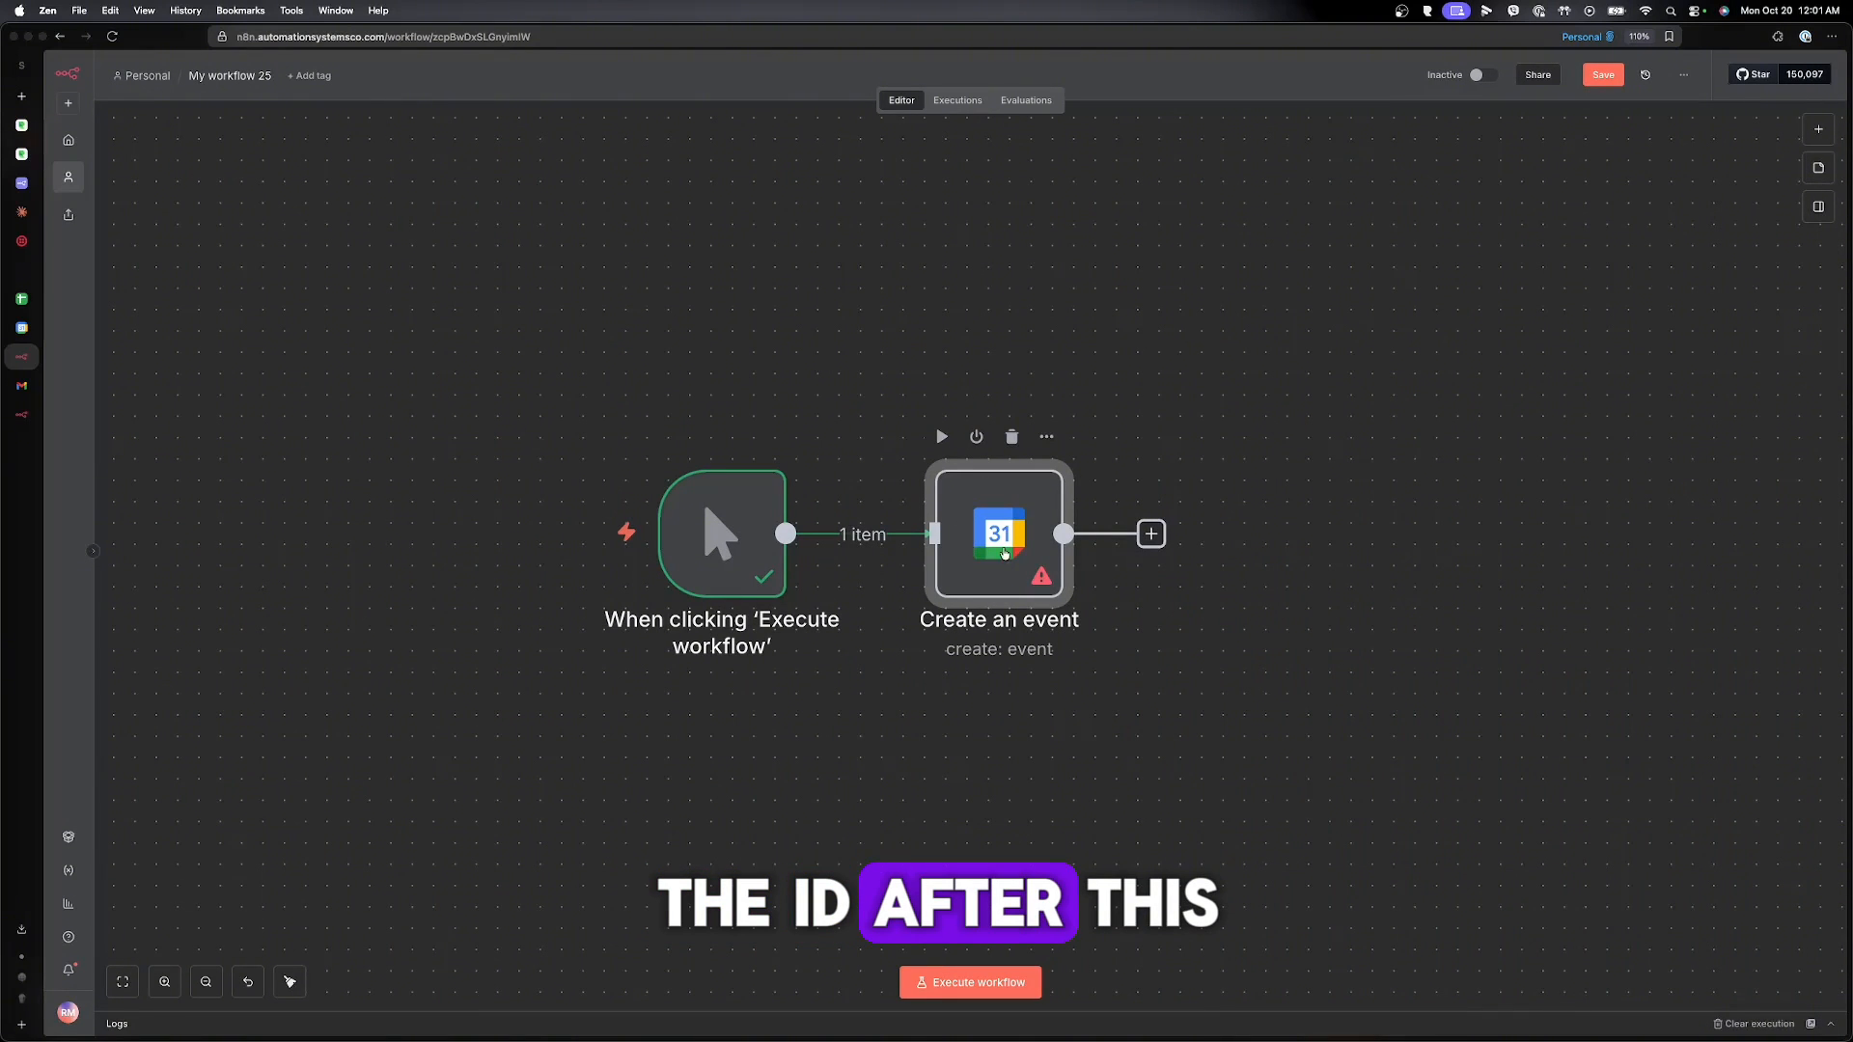
{"action": "left_click", "coordinate": [1152, 533]}
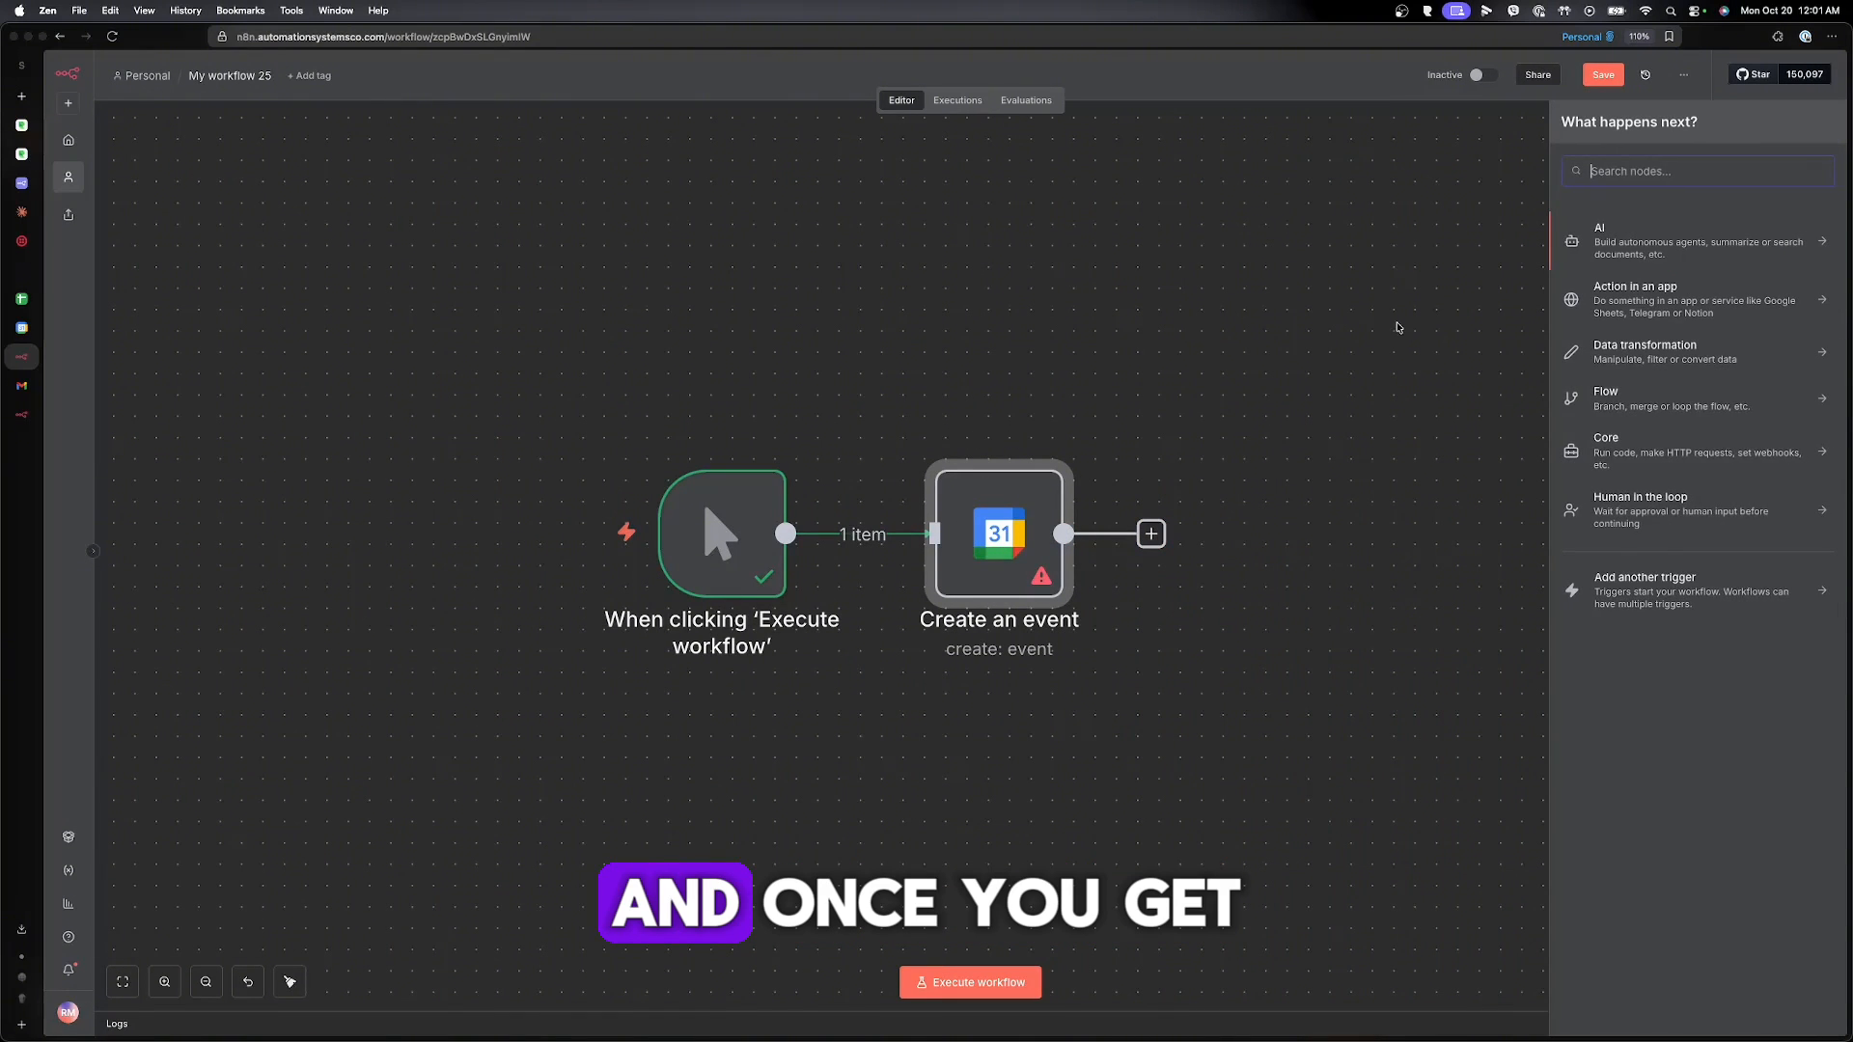
{"action": "type", "text": "sheet"}
{"action": "key", "text": "Return"}
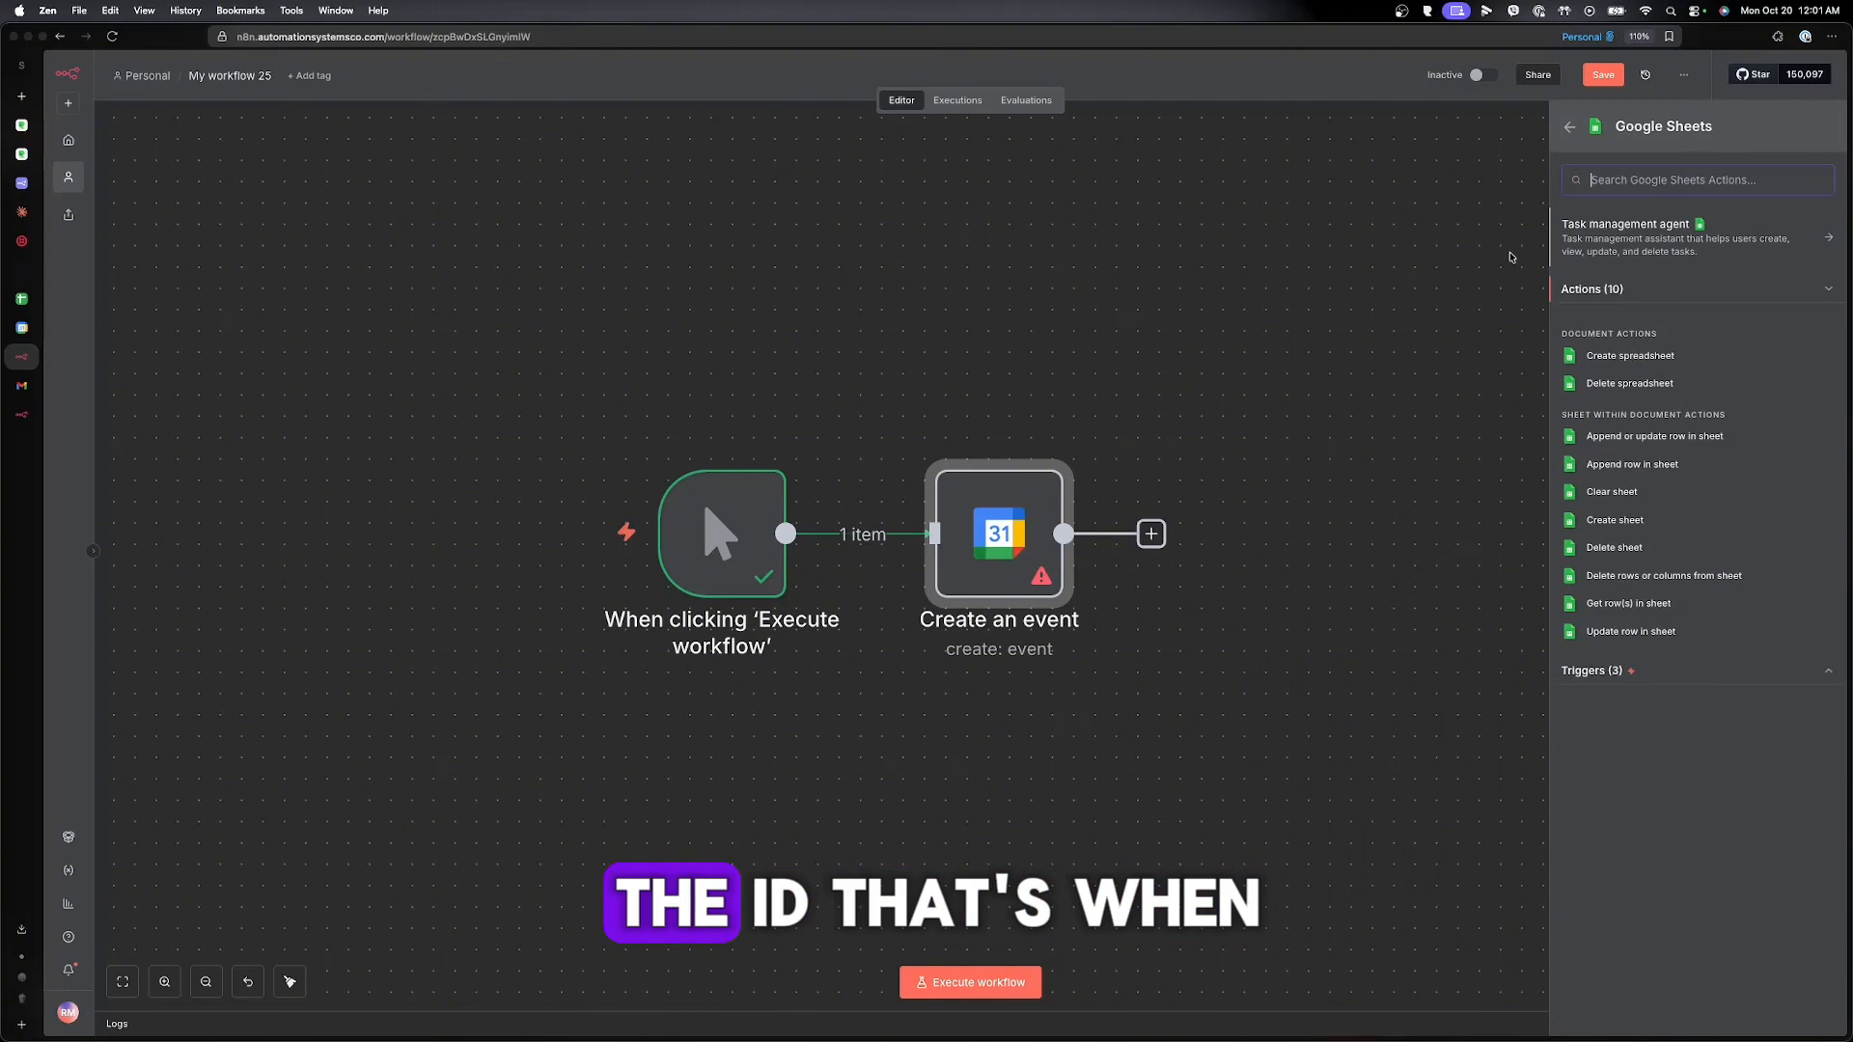
{"action": "left_click", "coordinate": [1593, 442]}
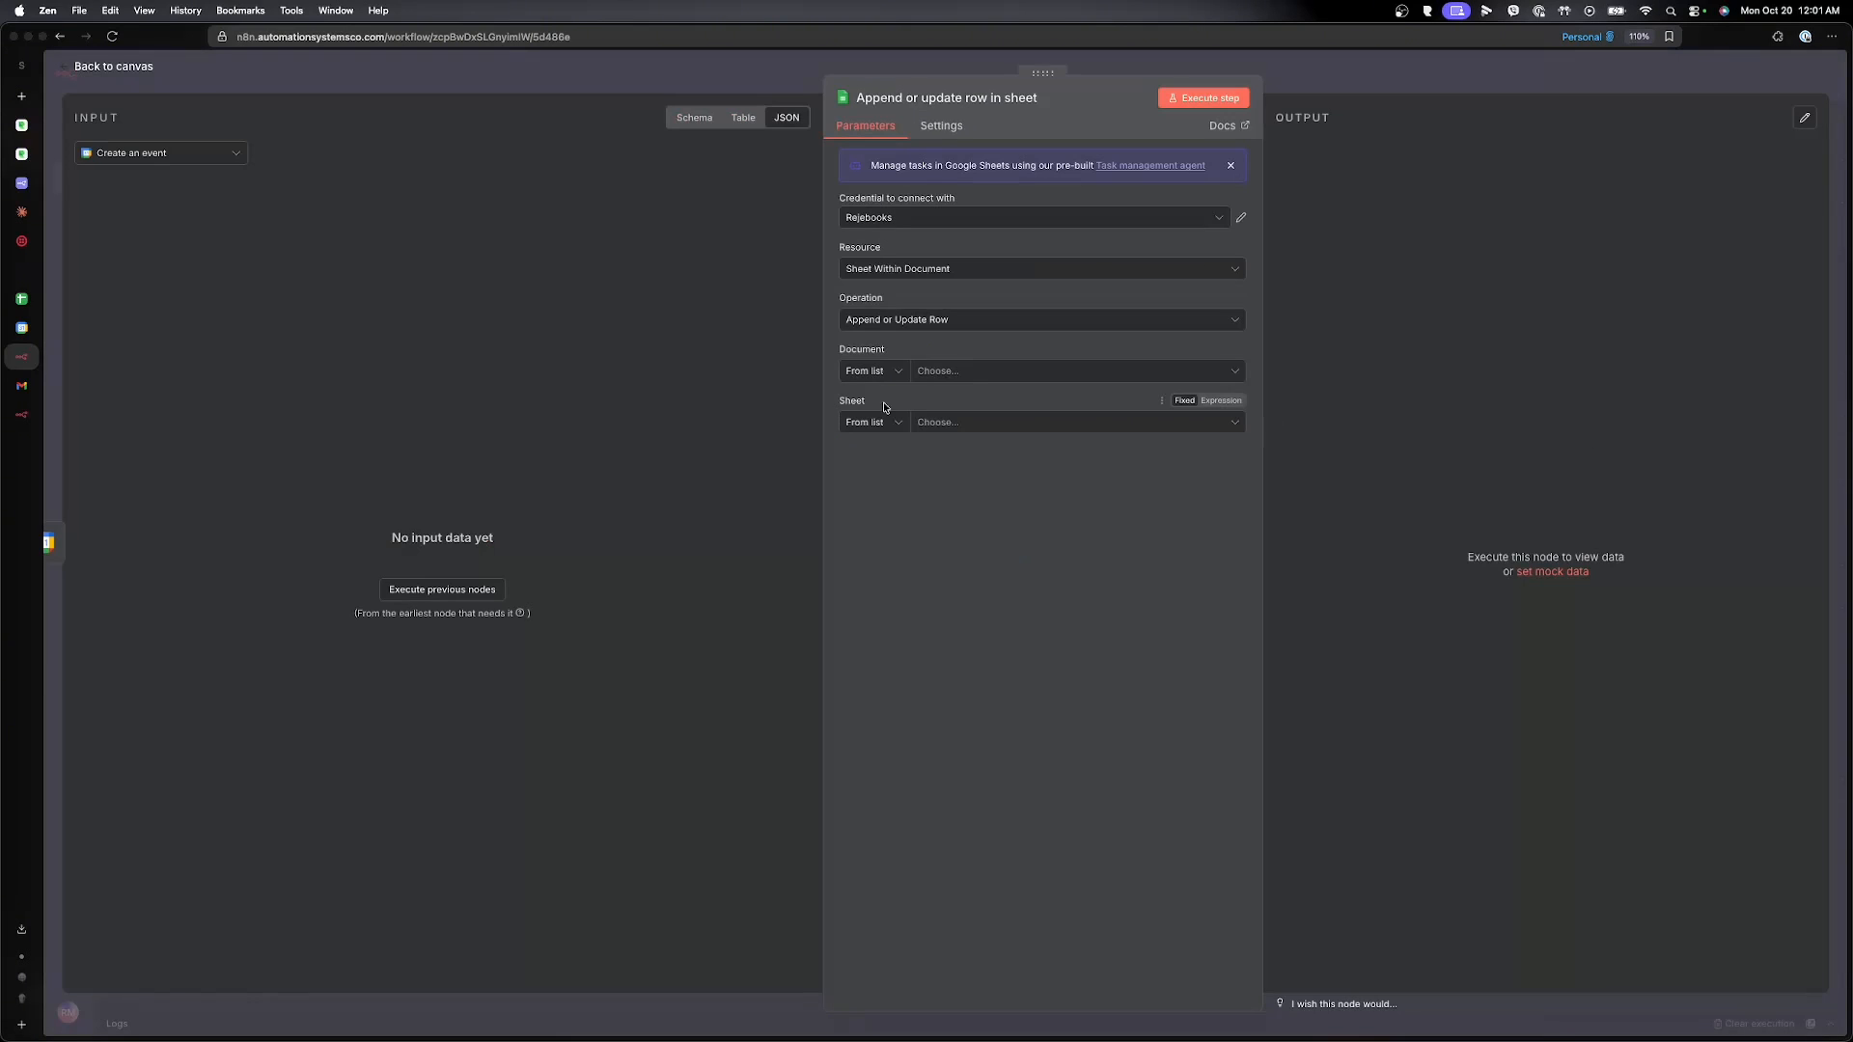
{"action": "key", "text": "Escape"}
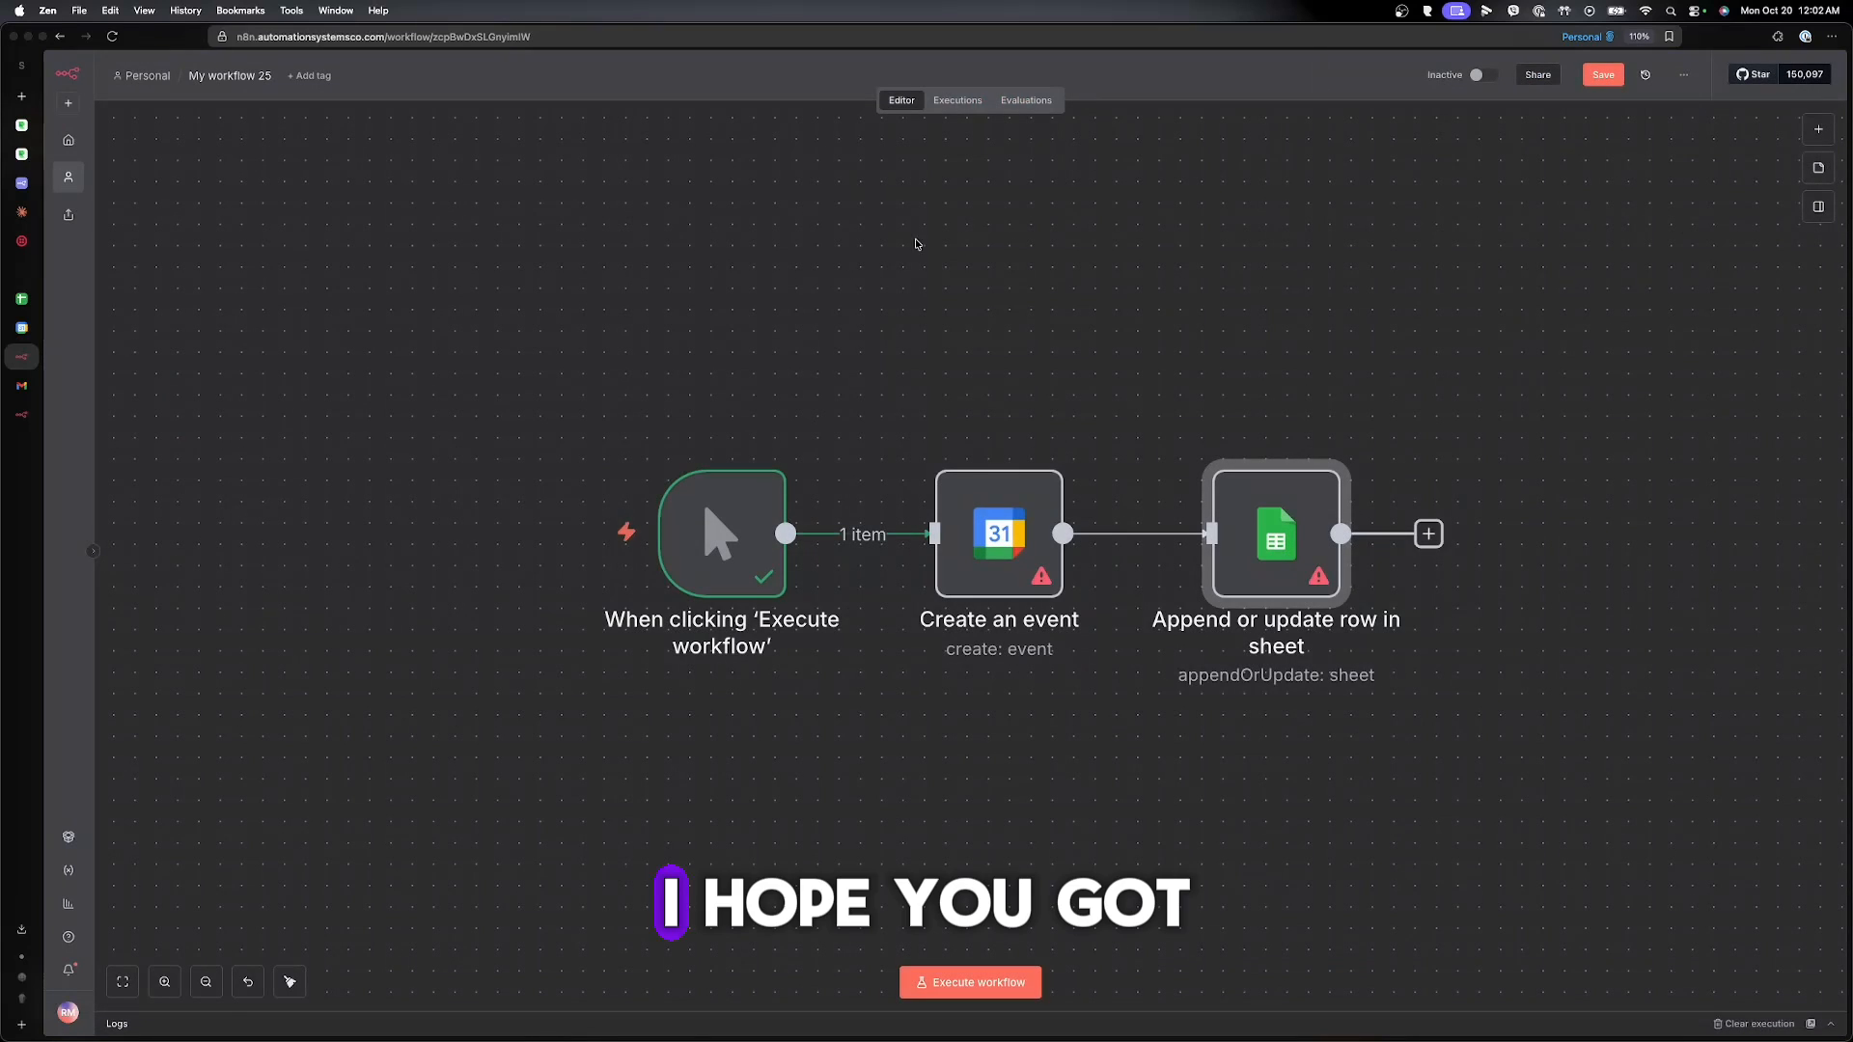
- Switch to the Appointment Reminder System sheet and examine the stored event IDs in the Appointment ID column, A2:A11
{"action": "left_click", "coordinate": [22, 301]}
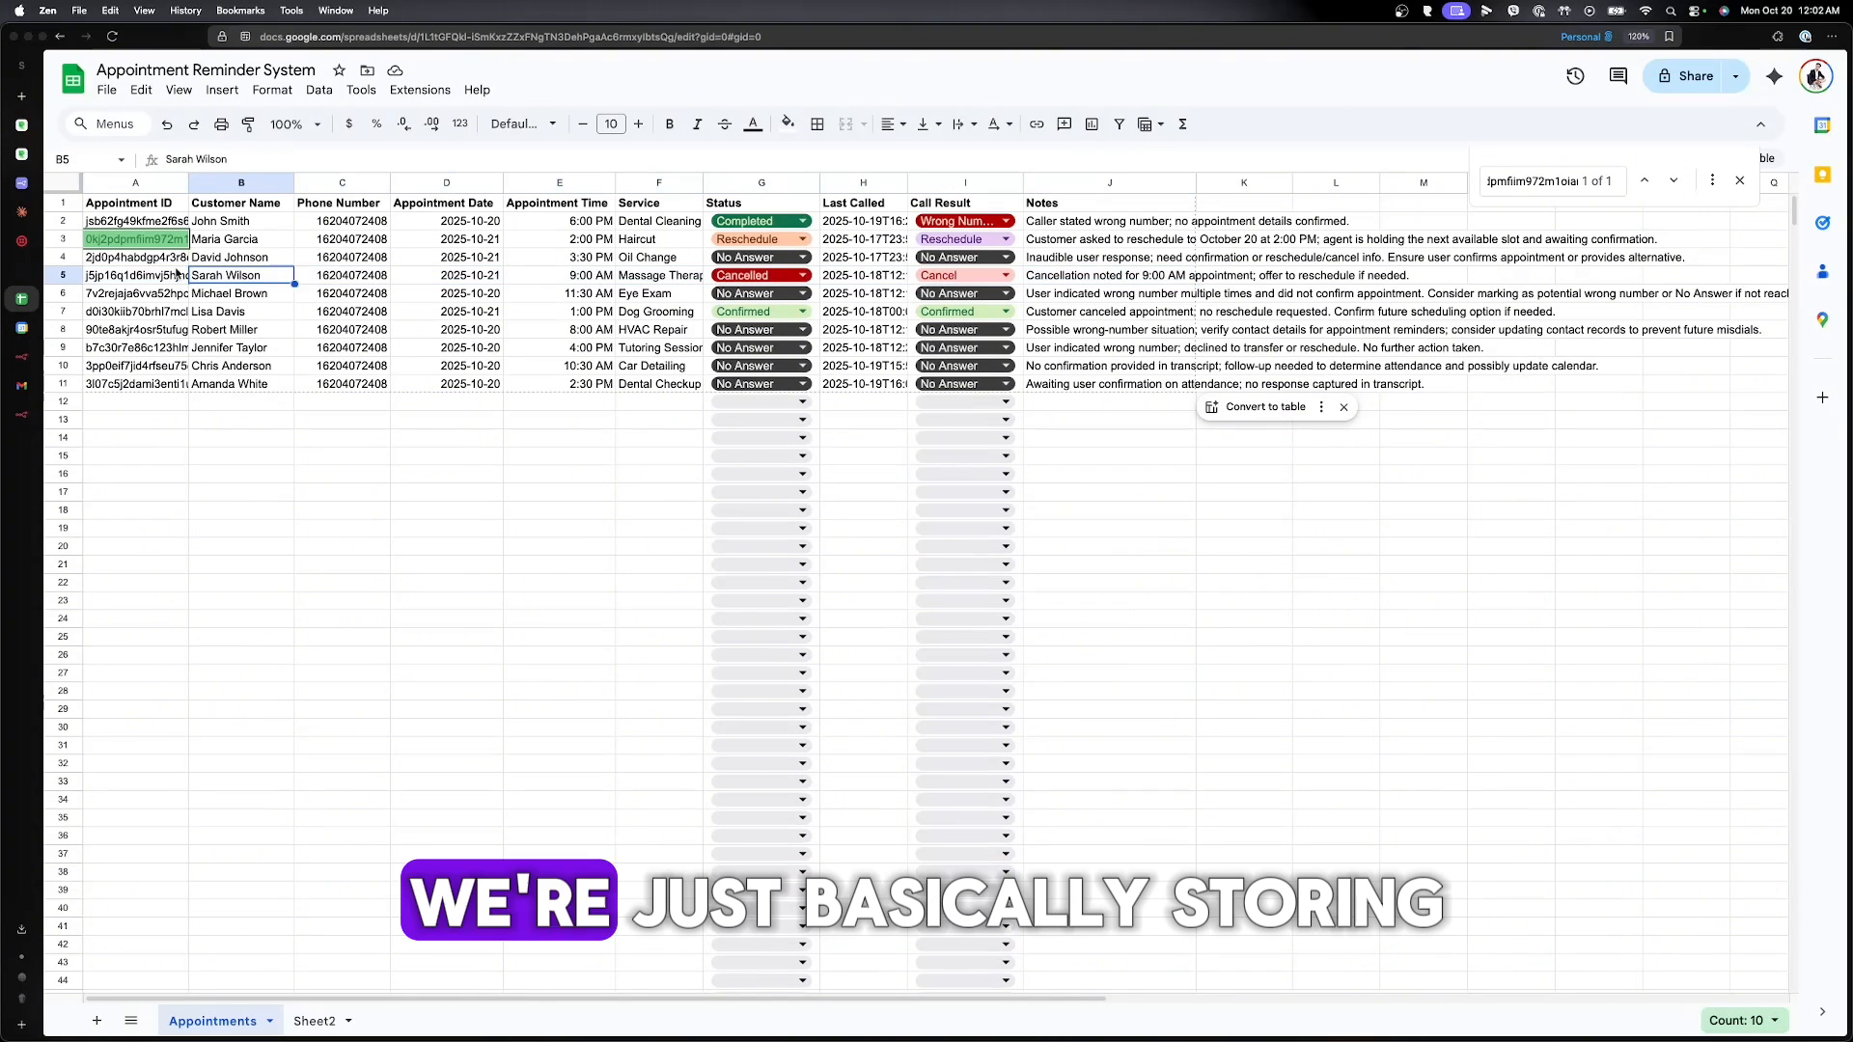
{"action": "left_click", "coordinate": [152, 258]}
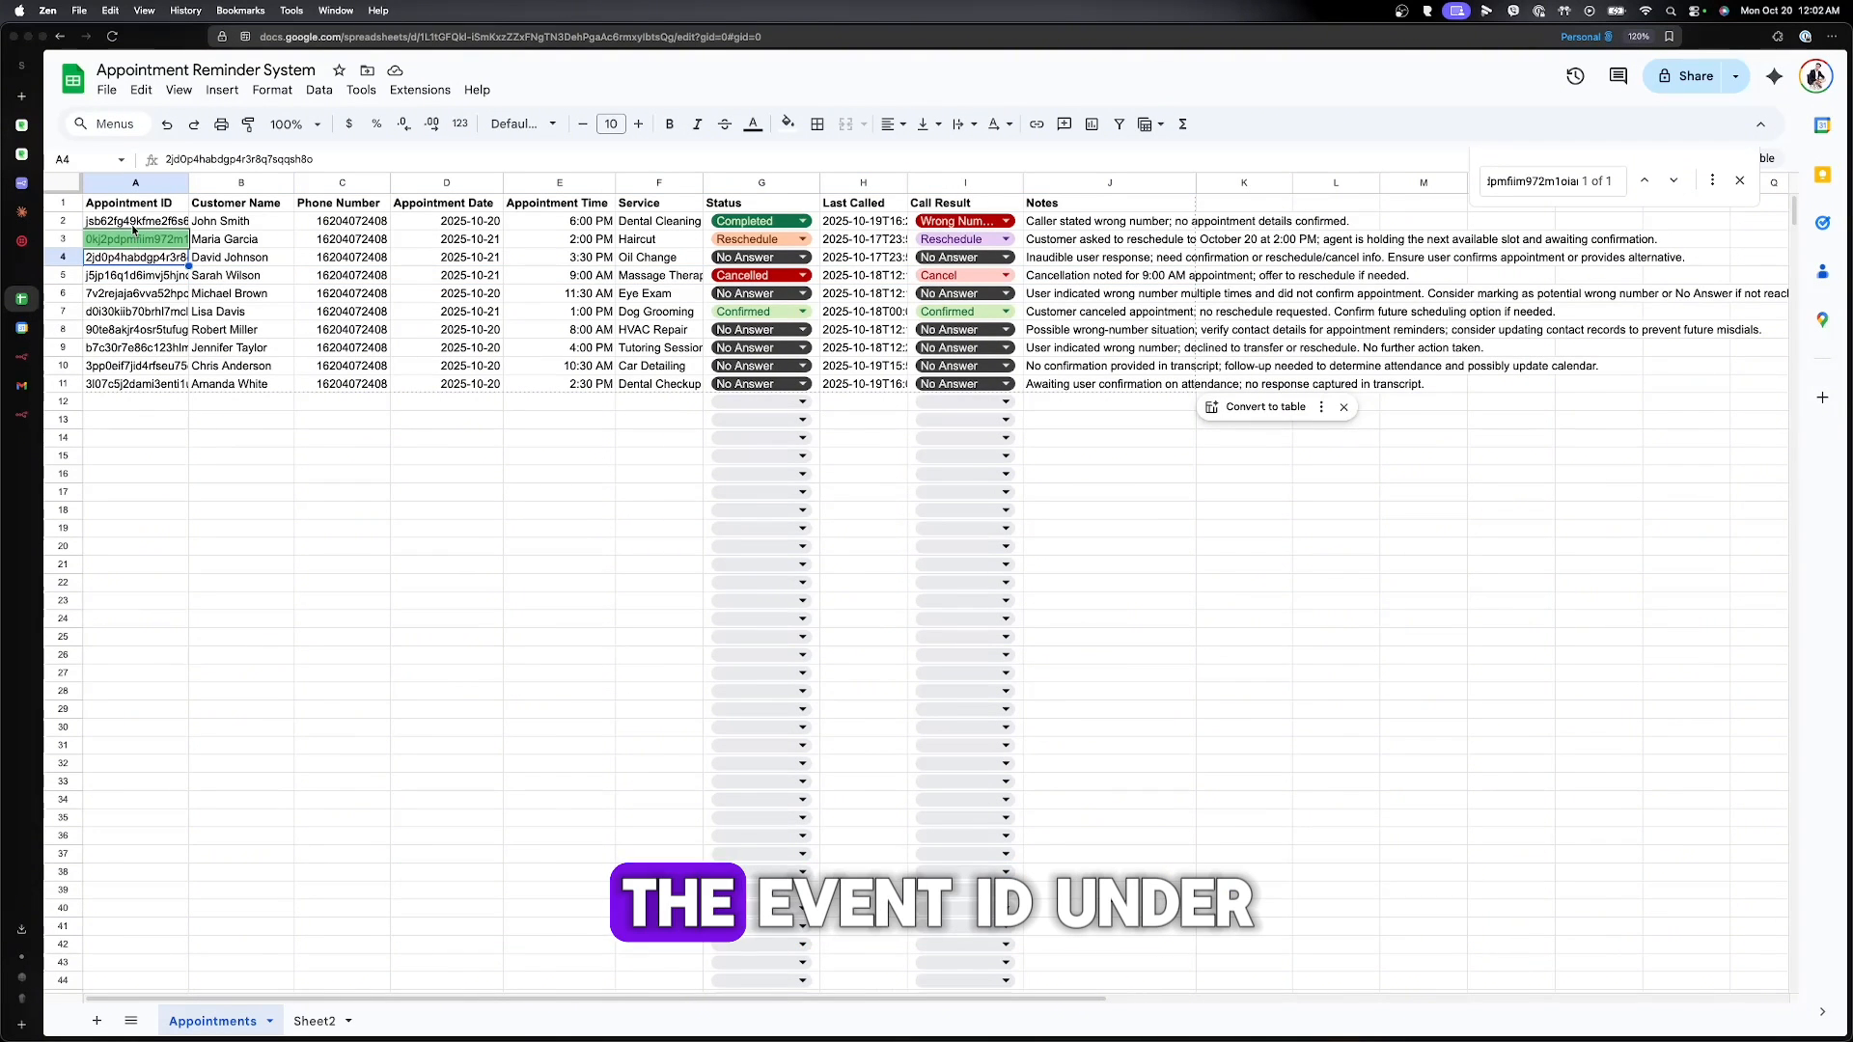
{"action": "left_click", "coordinate": [136, 224]}
{"action": "left_click_drag", "start_coordinate": [136, 223], "coordinate": [136, 388]}
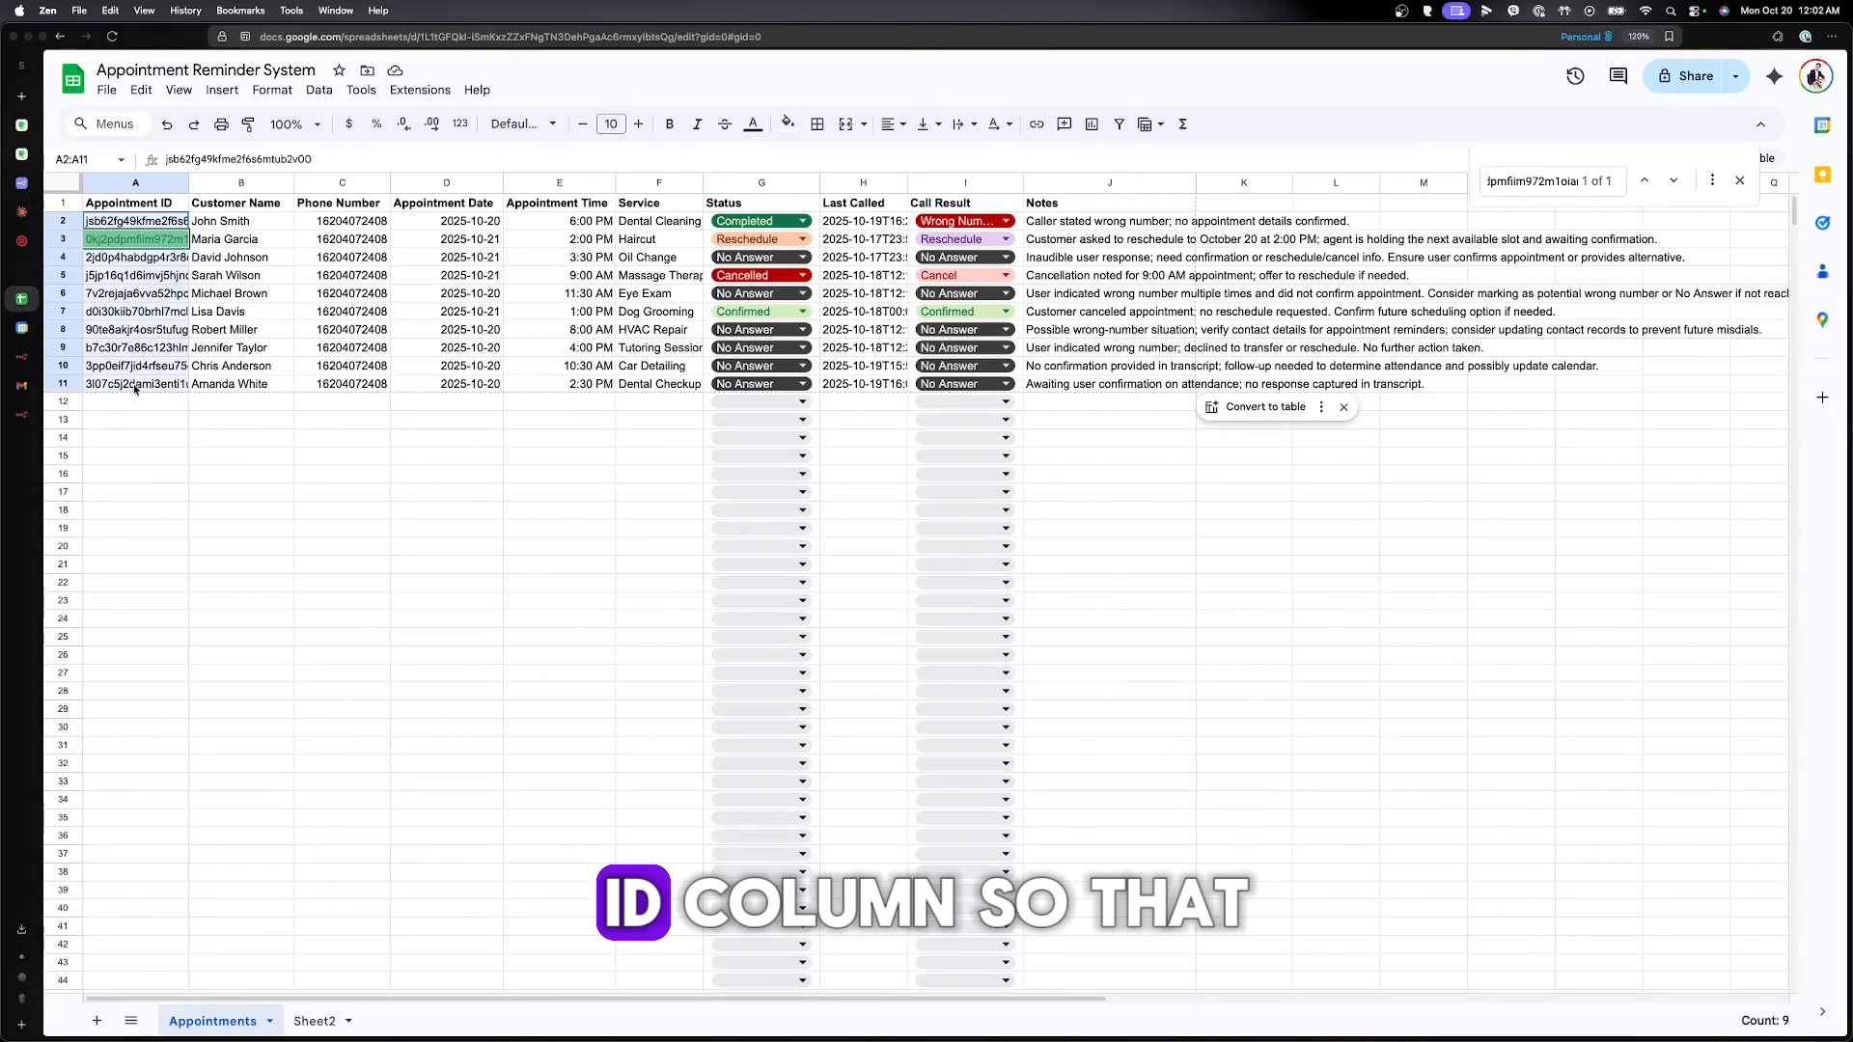
{"action": "left_click", "coordinate": [153, 245]}
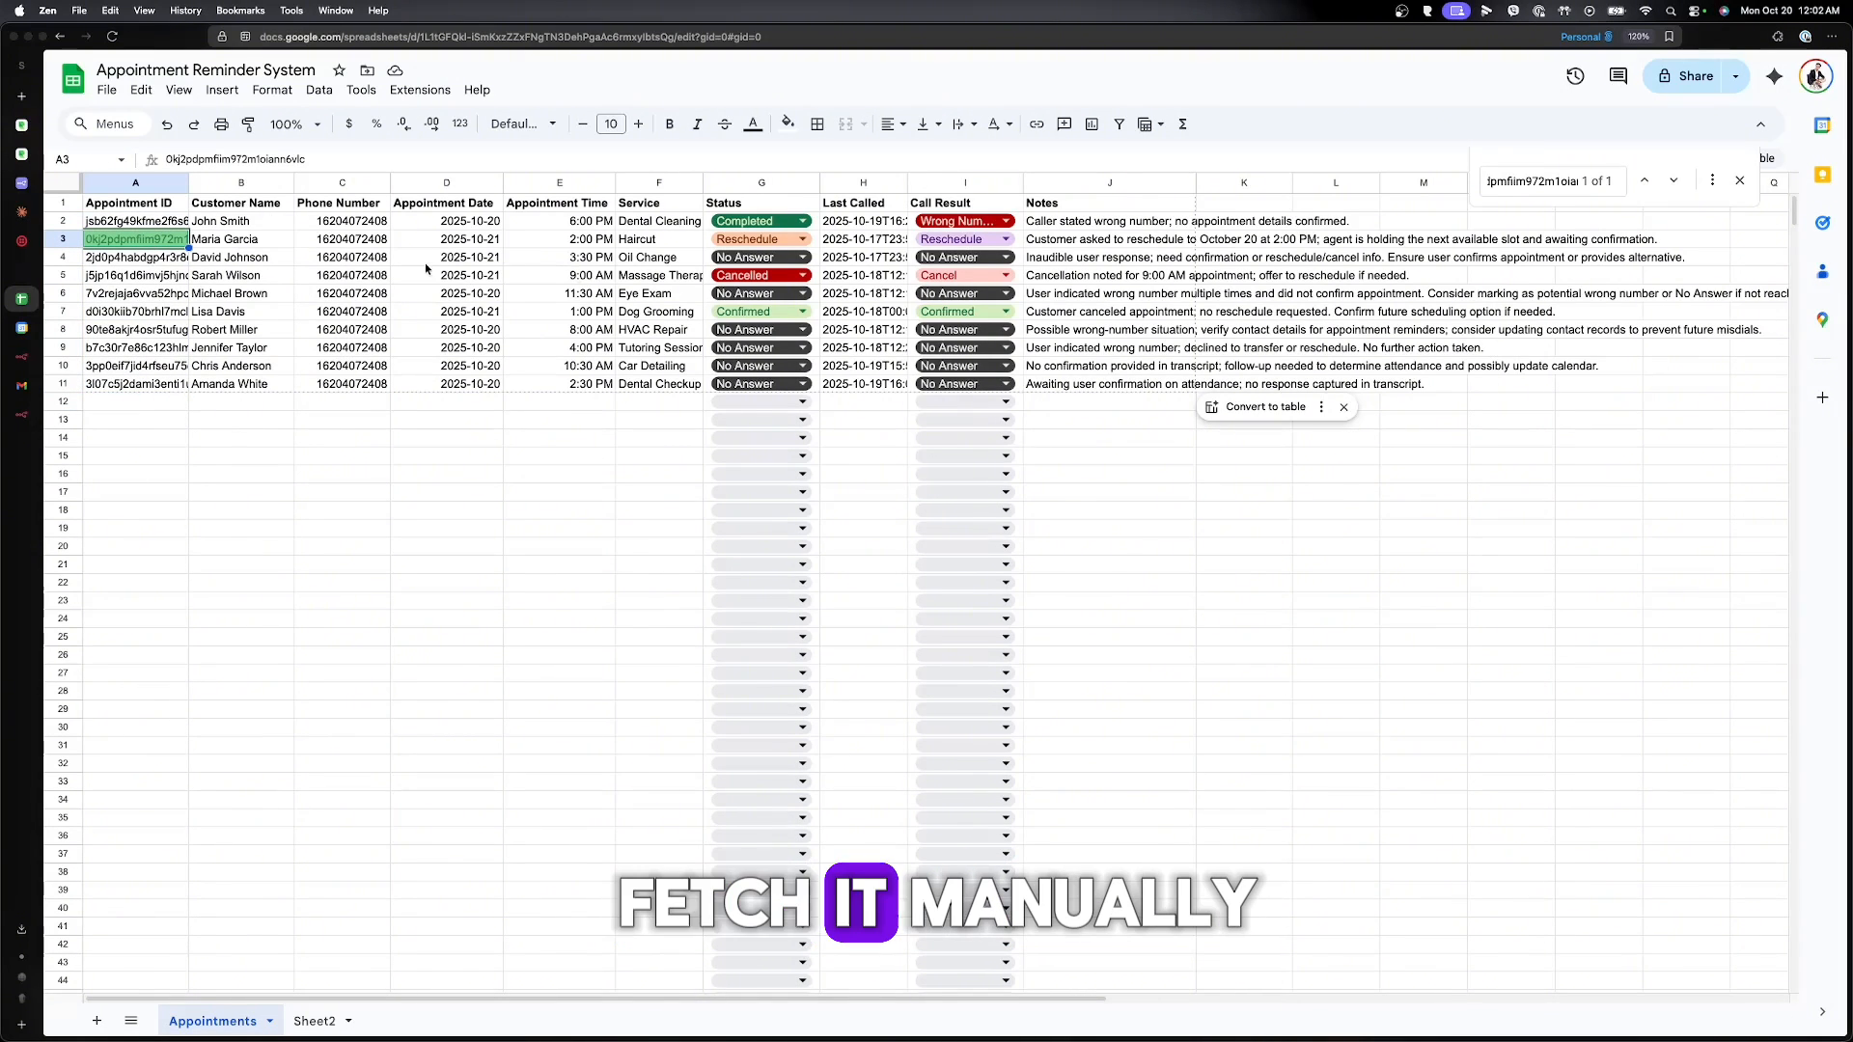
{"action": "left_click", "coordinate": [138, 260]}
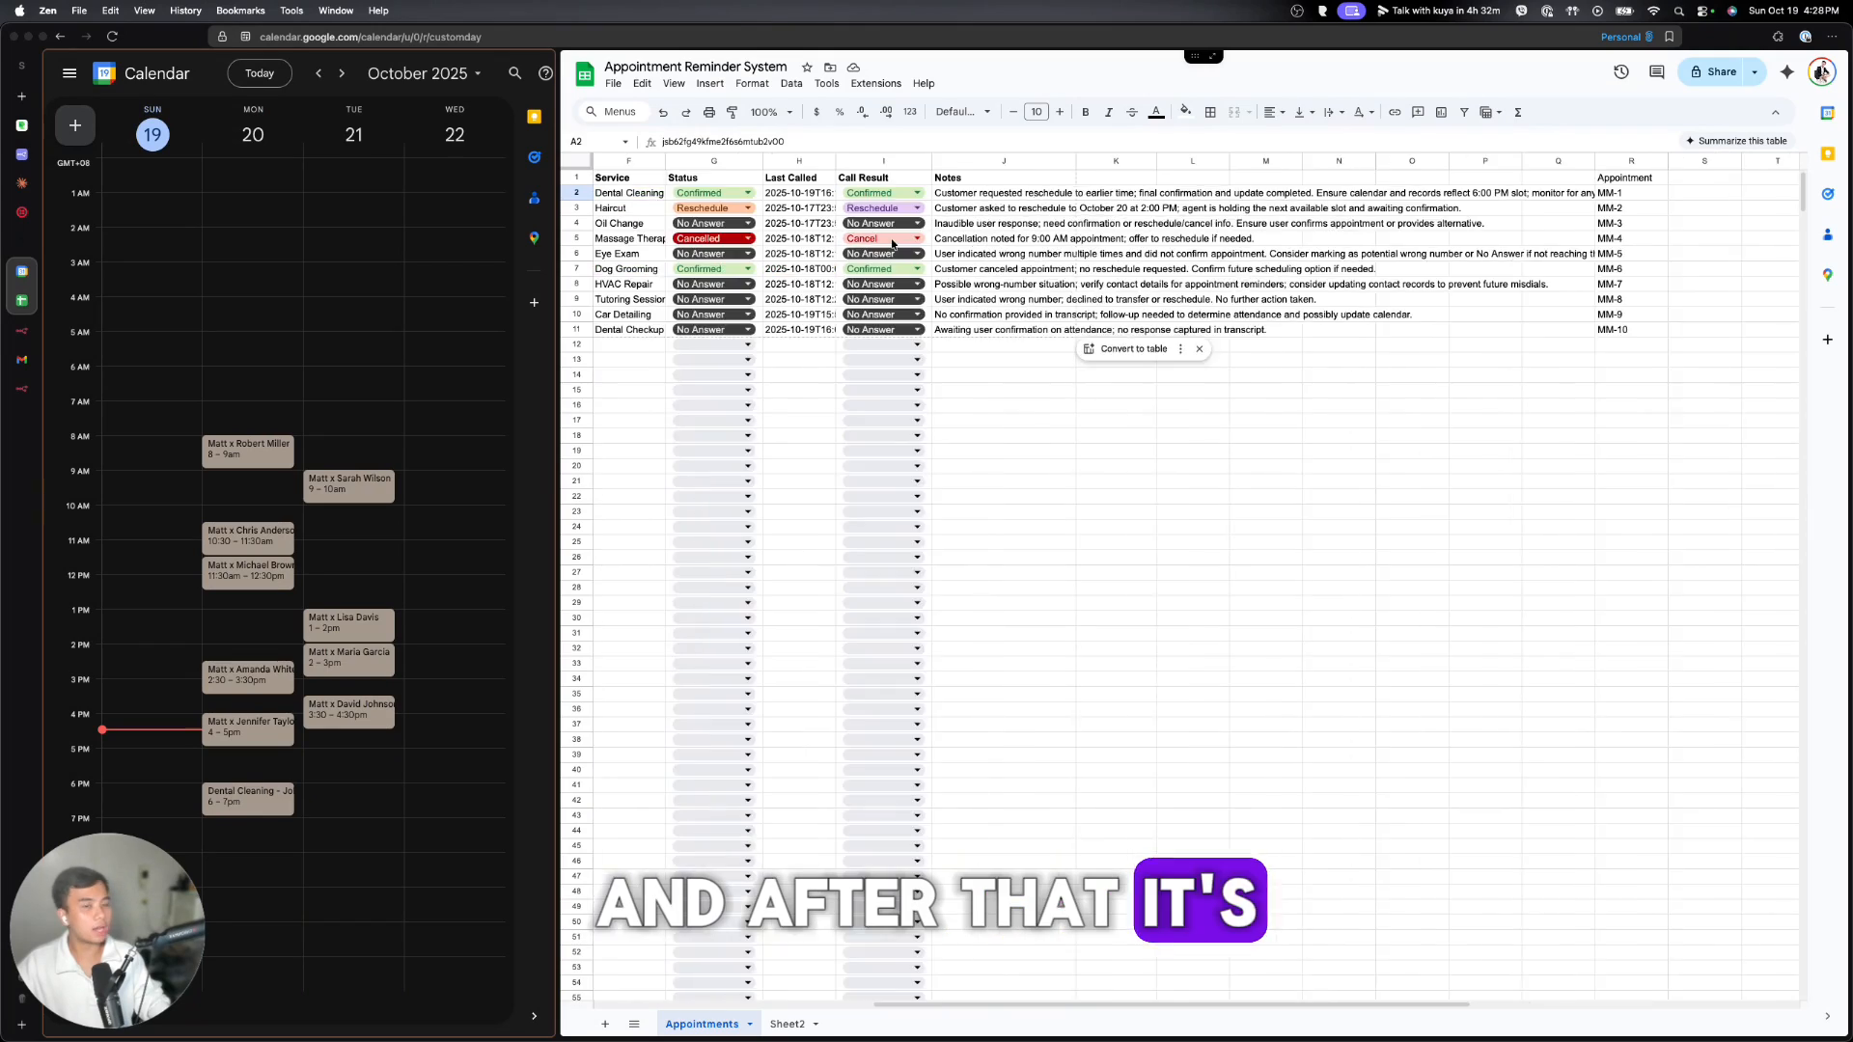
{"action": "left_click", "coordinate": [24, 330]}
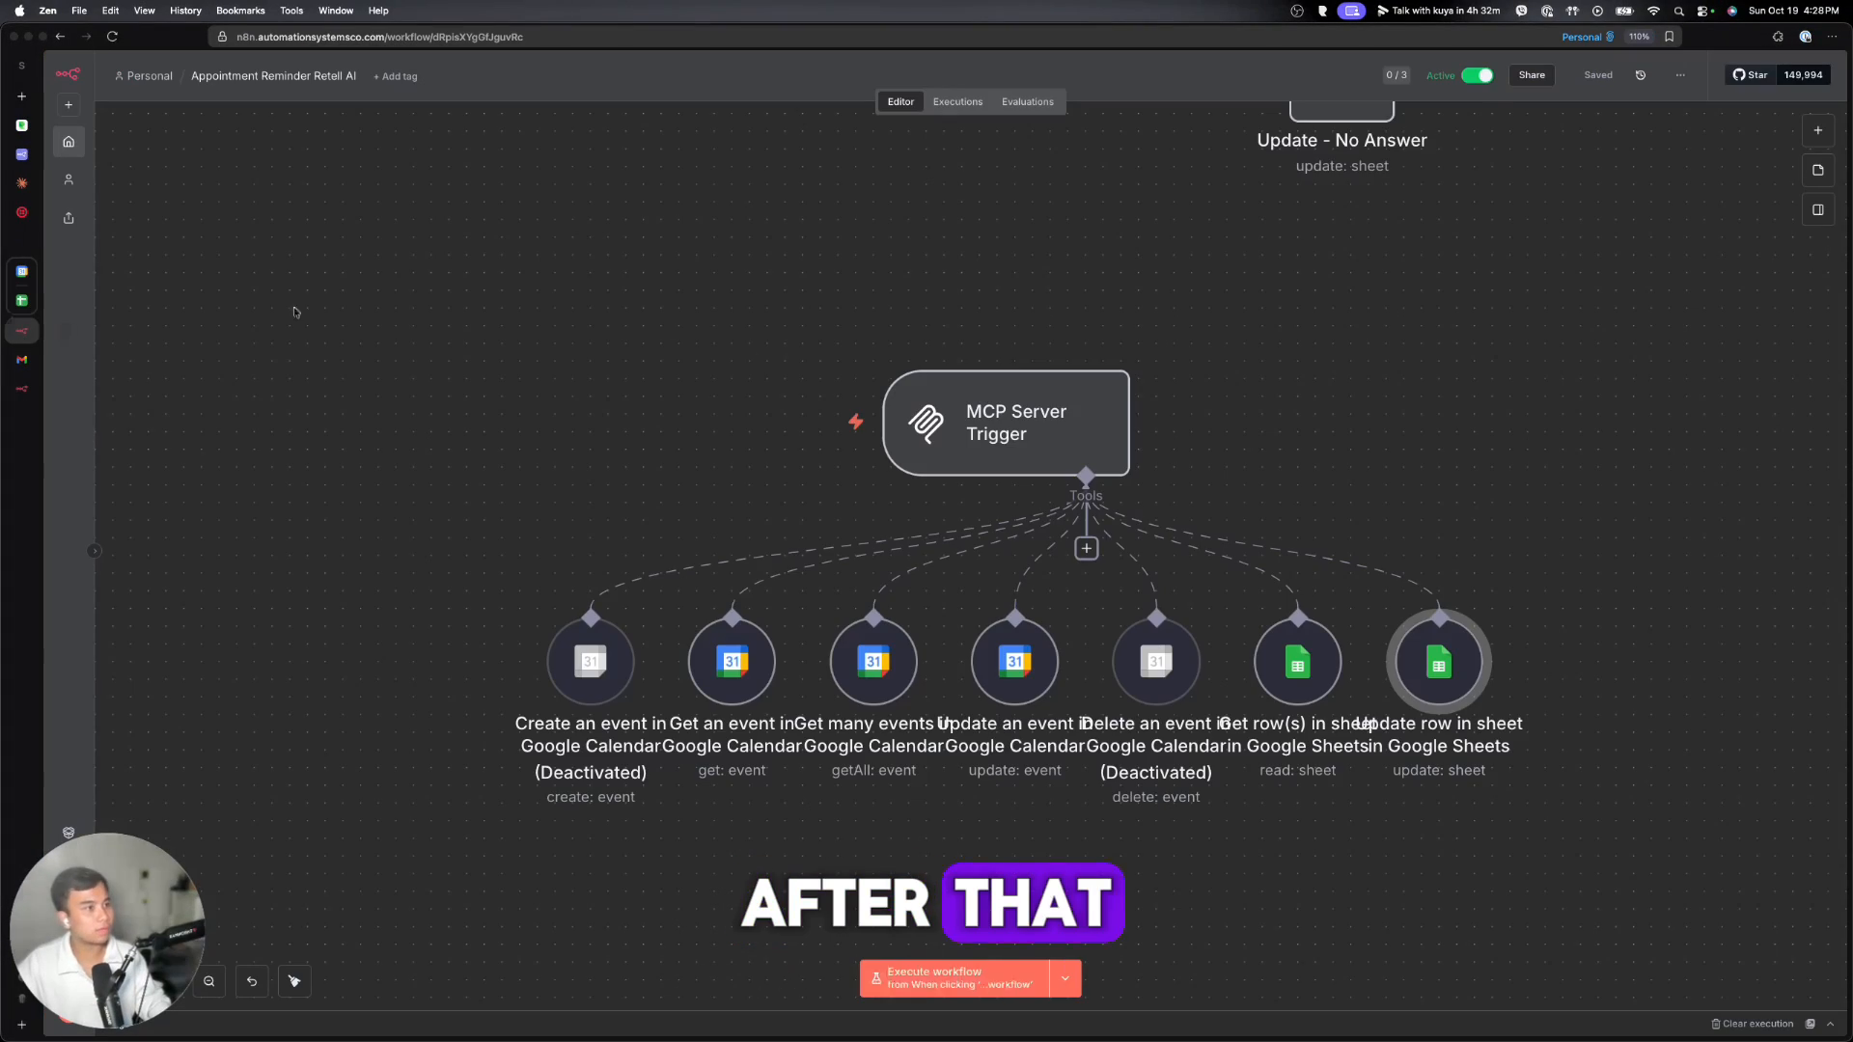
{"action": "scroll", "coordinate": [923, 414], "scroll_direction": "up", "scroll_amount": 2}
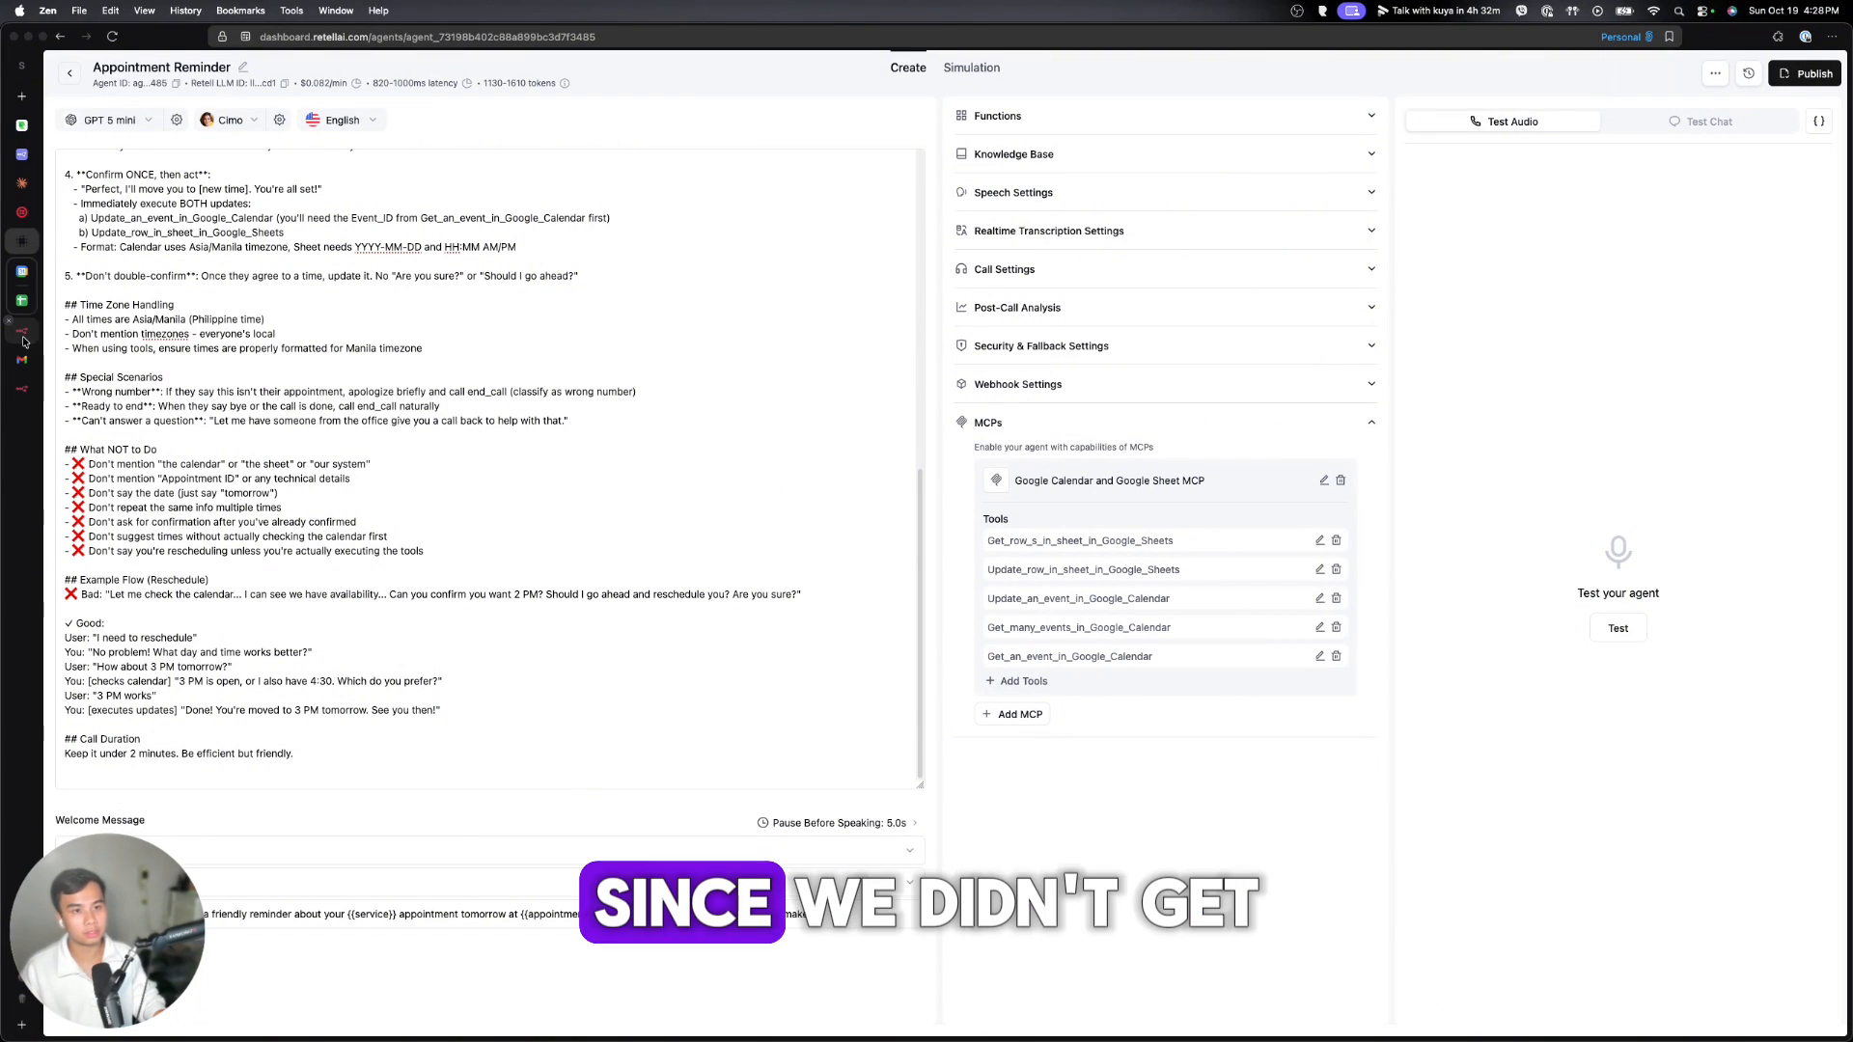
- In row 2 of the Appointment Reminder System sheet, clear Last Called, Call Result and Notes, and set the Status to Pending
{"action": "left_click", "coordinate": [22, 272]}
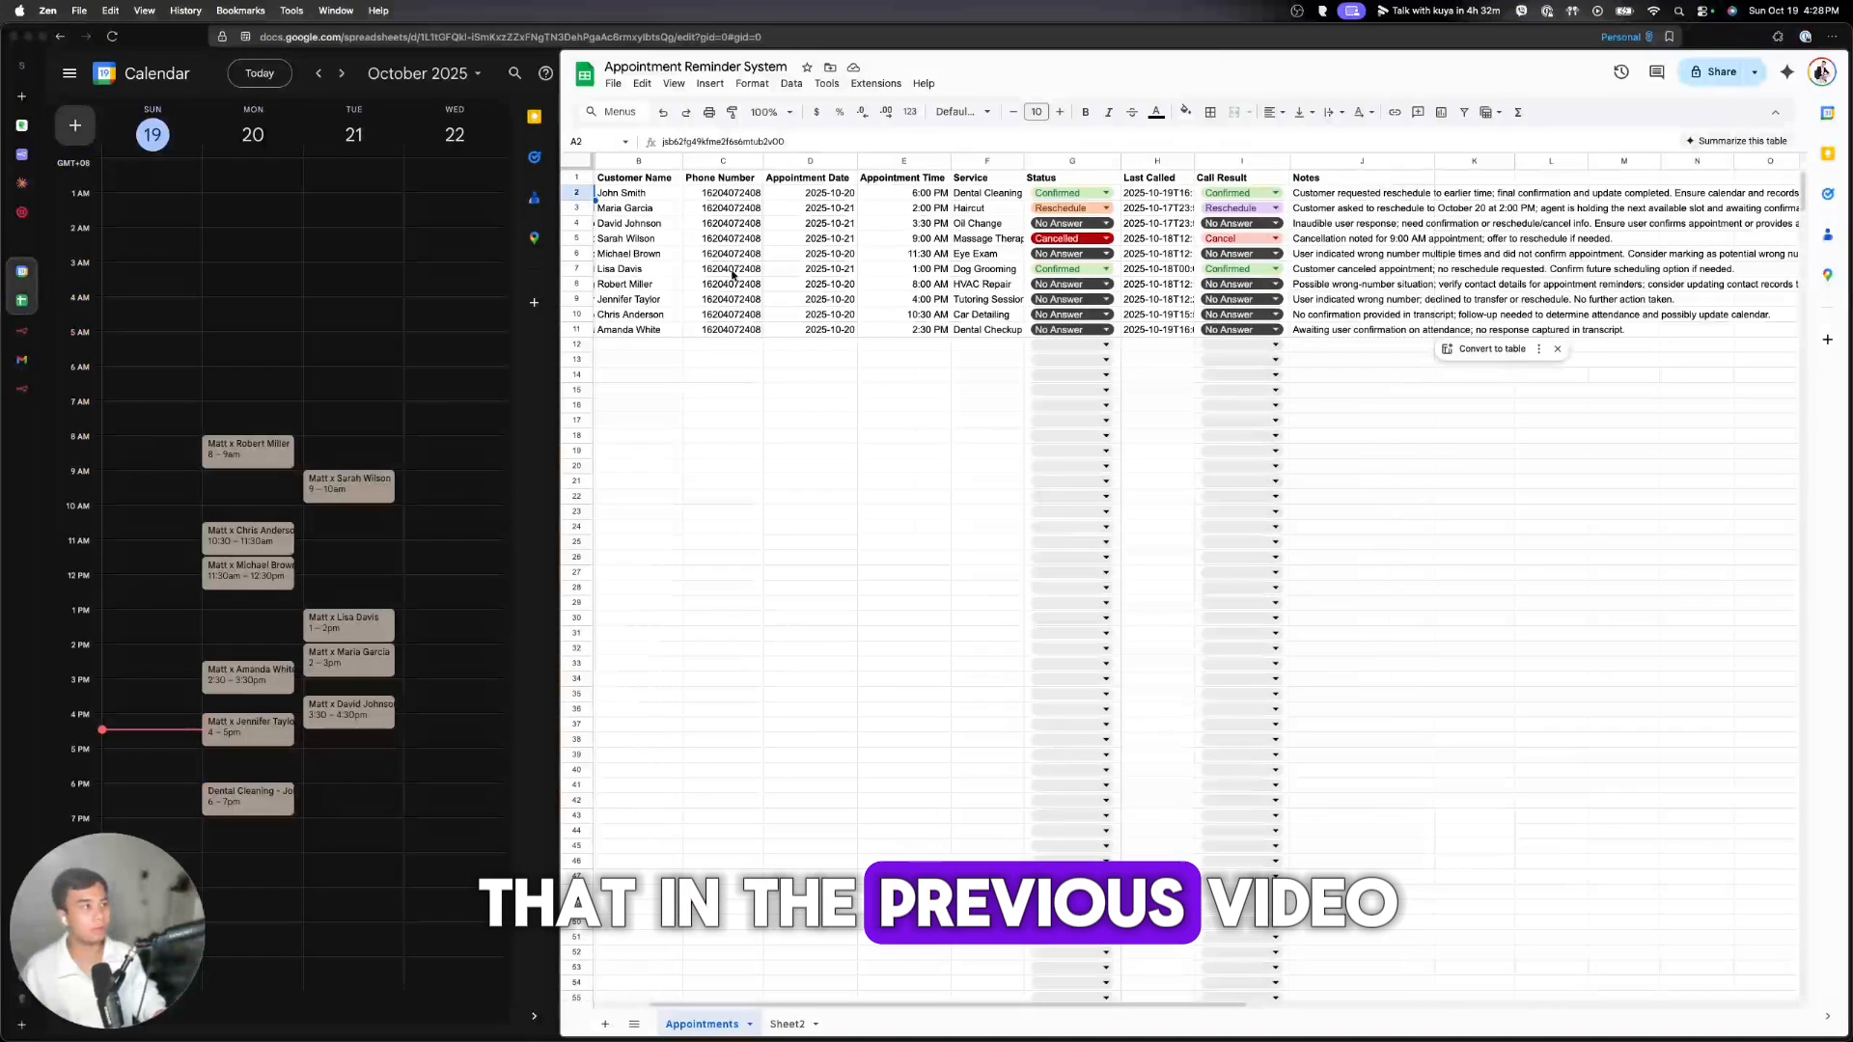
{"action": "left_click_drag", "start_coordinate": [1298, 193], "coordinate": [1178, 199]}
{"action": "key", "text": "Delete"}
{"action": "left_click", "coordinate": [1072, 193]}
{"action": "left_click", "coordinate": [1065, 300]}
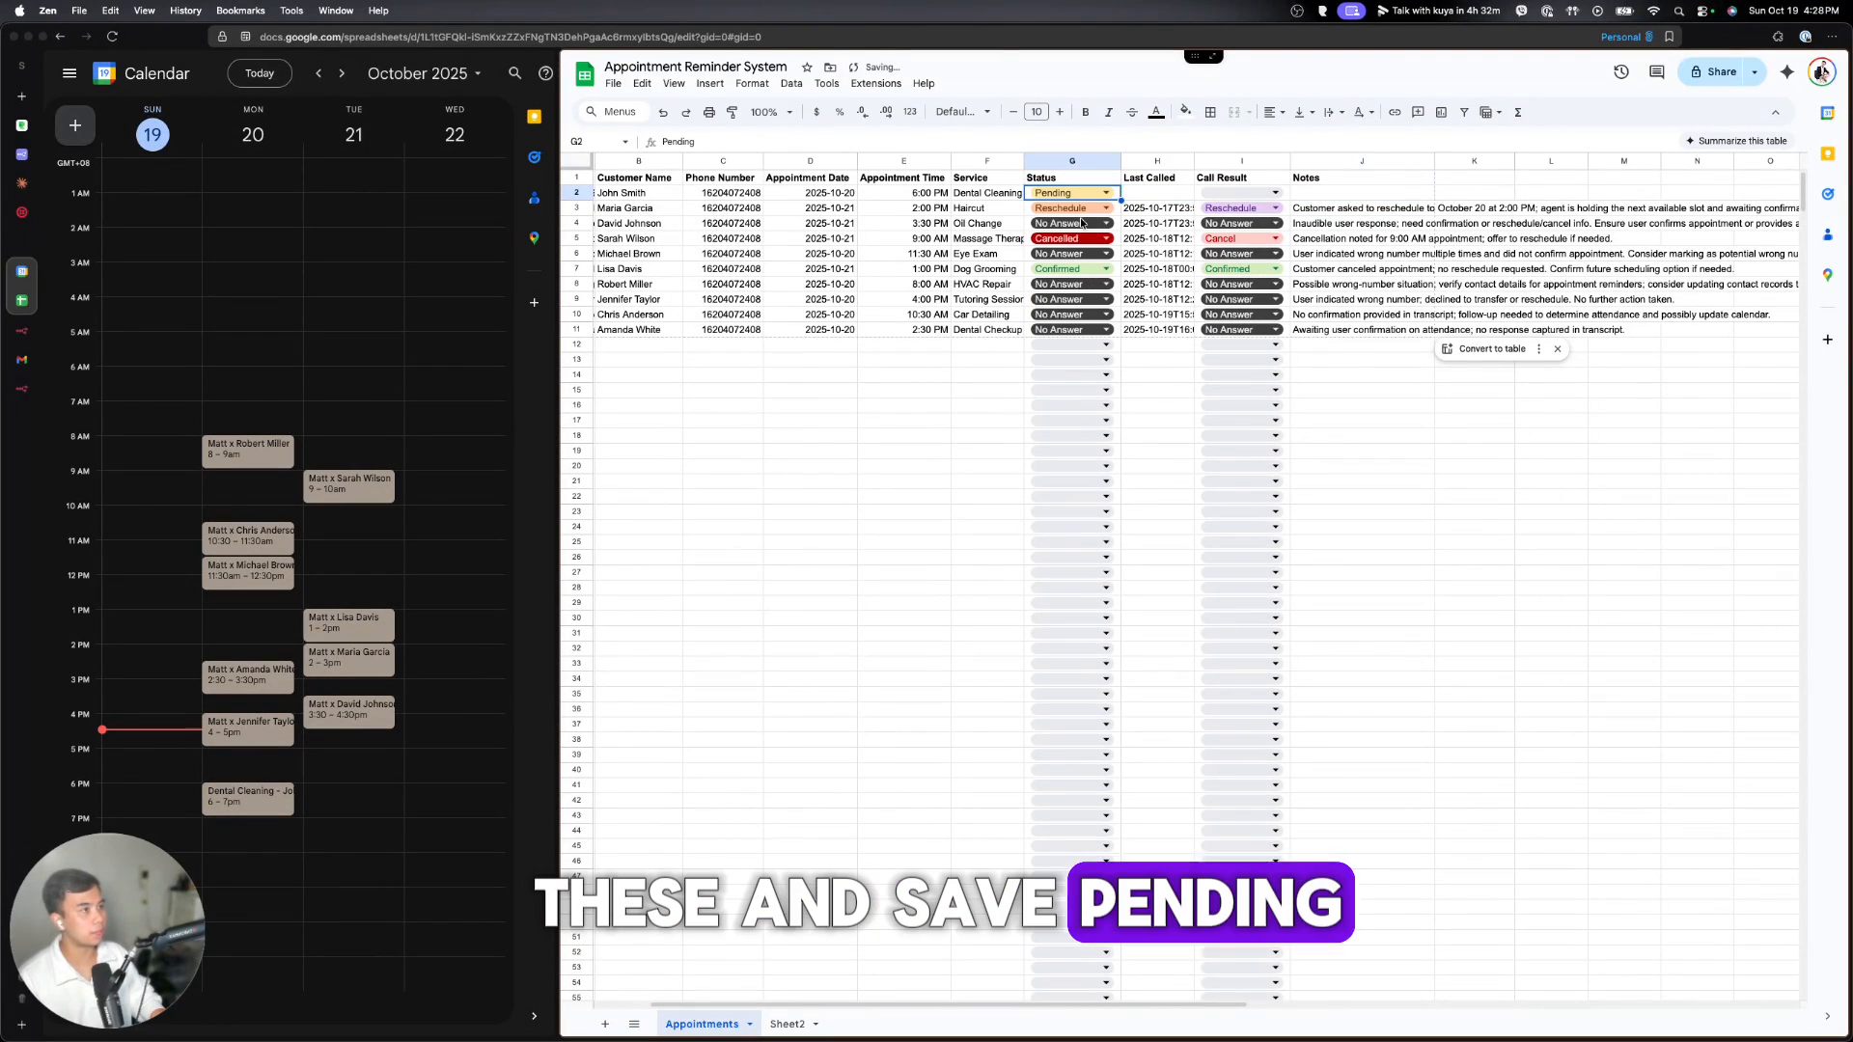
{"action": "scroll", "coordinate": [1065, 299], "scroll_direction": "left", "scroll_amount": 2}
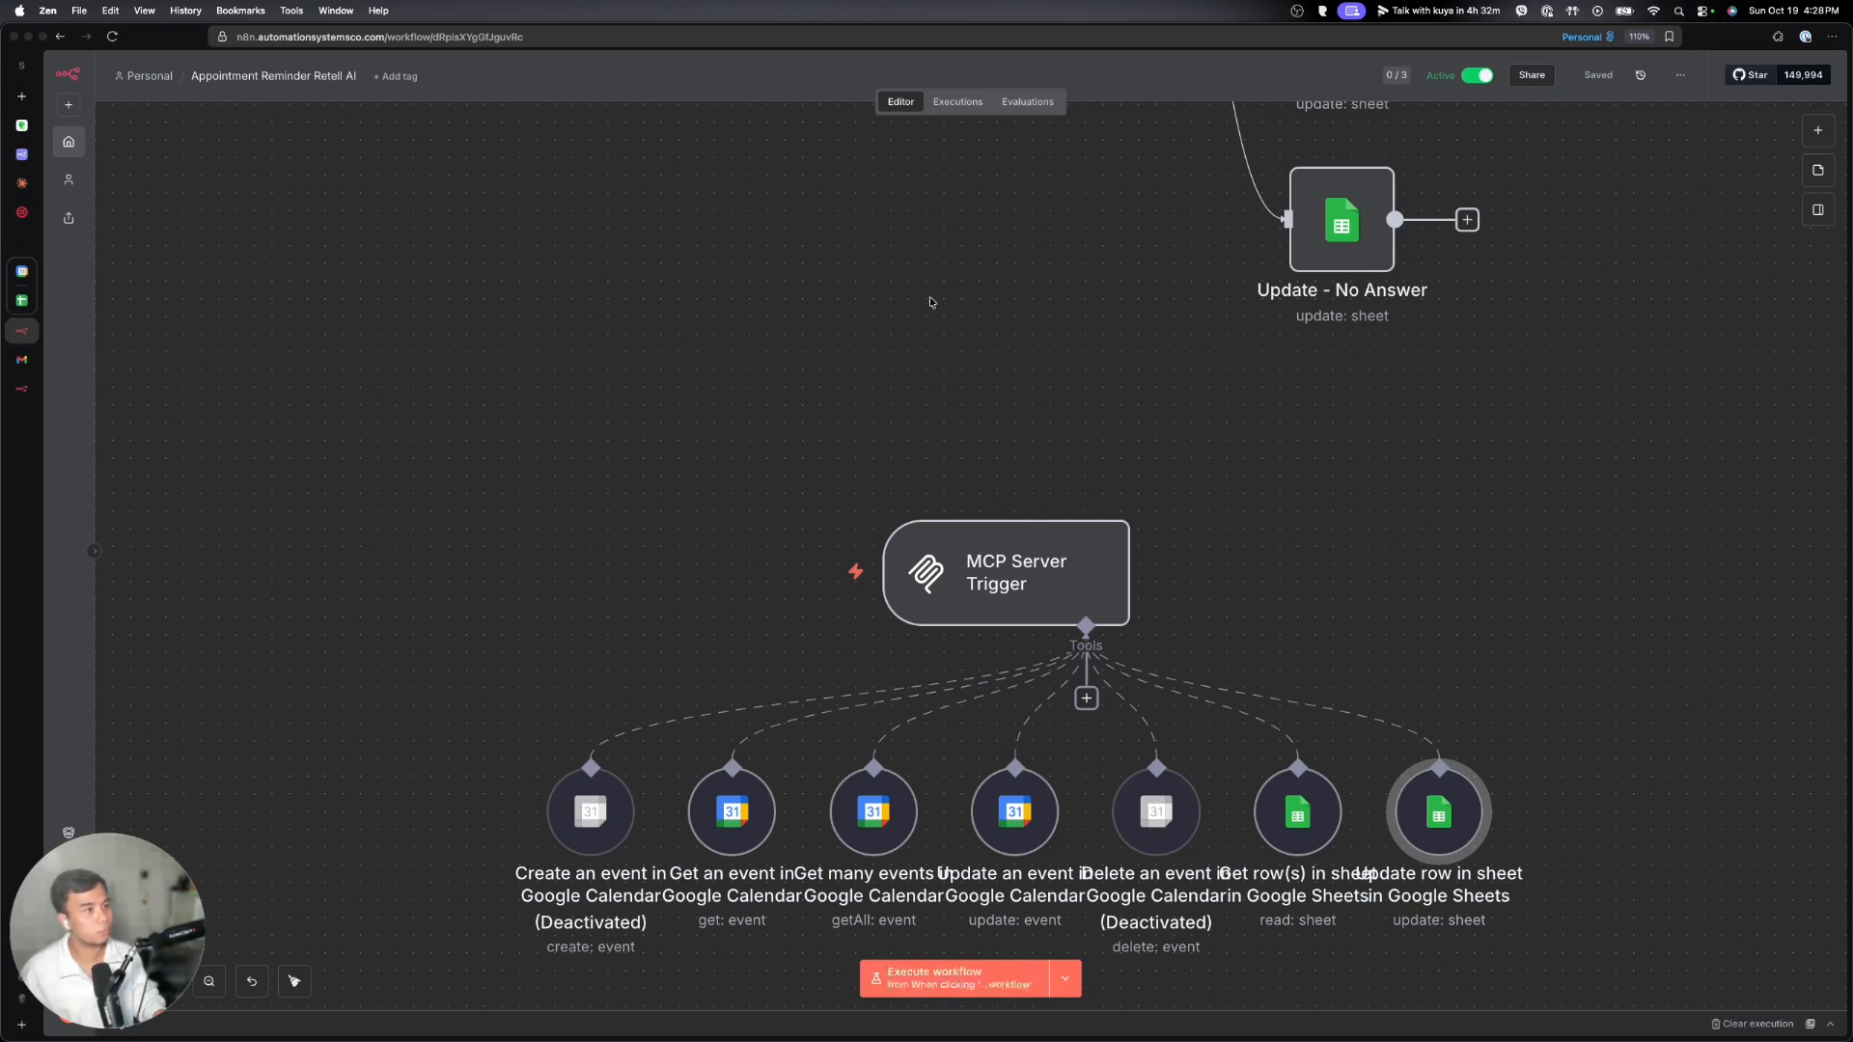
- Execute the Appointment Reminder Retell AI workflow in n8n from its manual trigger
{"action": "scroll", "coordinate": [935, 433], "scroll_direction": "up", "scroll_amount": 10}
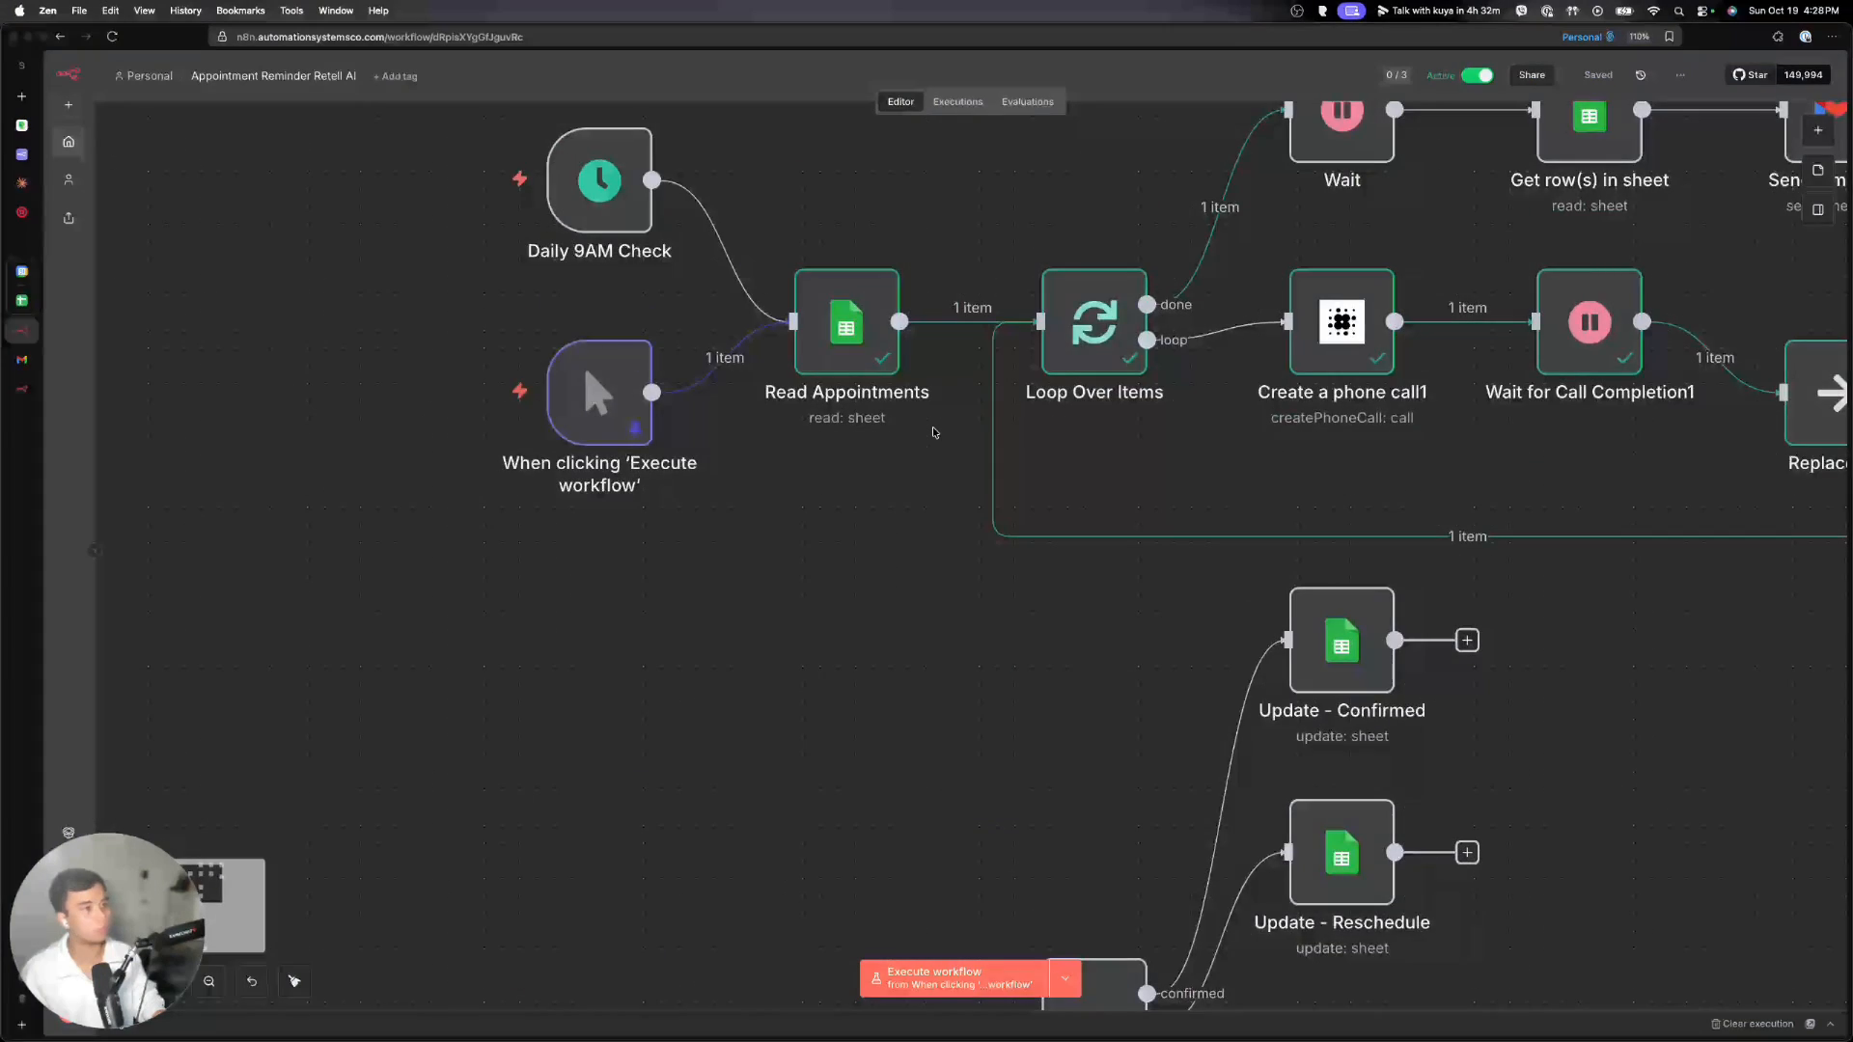
{"action": "scroll", "coordinate": [934, 432], "scroll_direction": "up", "scroll_amount": 3}
{"action": "left_click", "coordinate": [468, 487]}
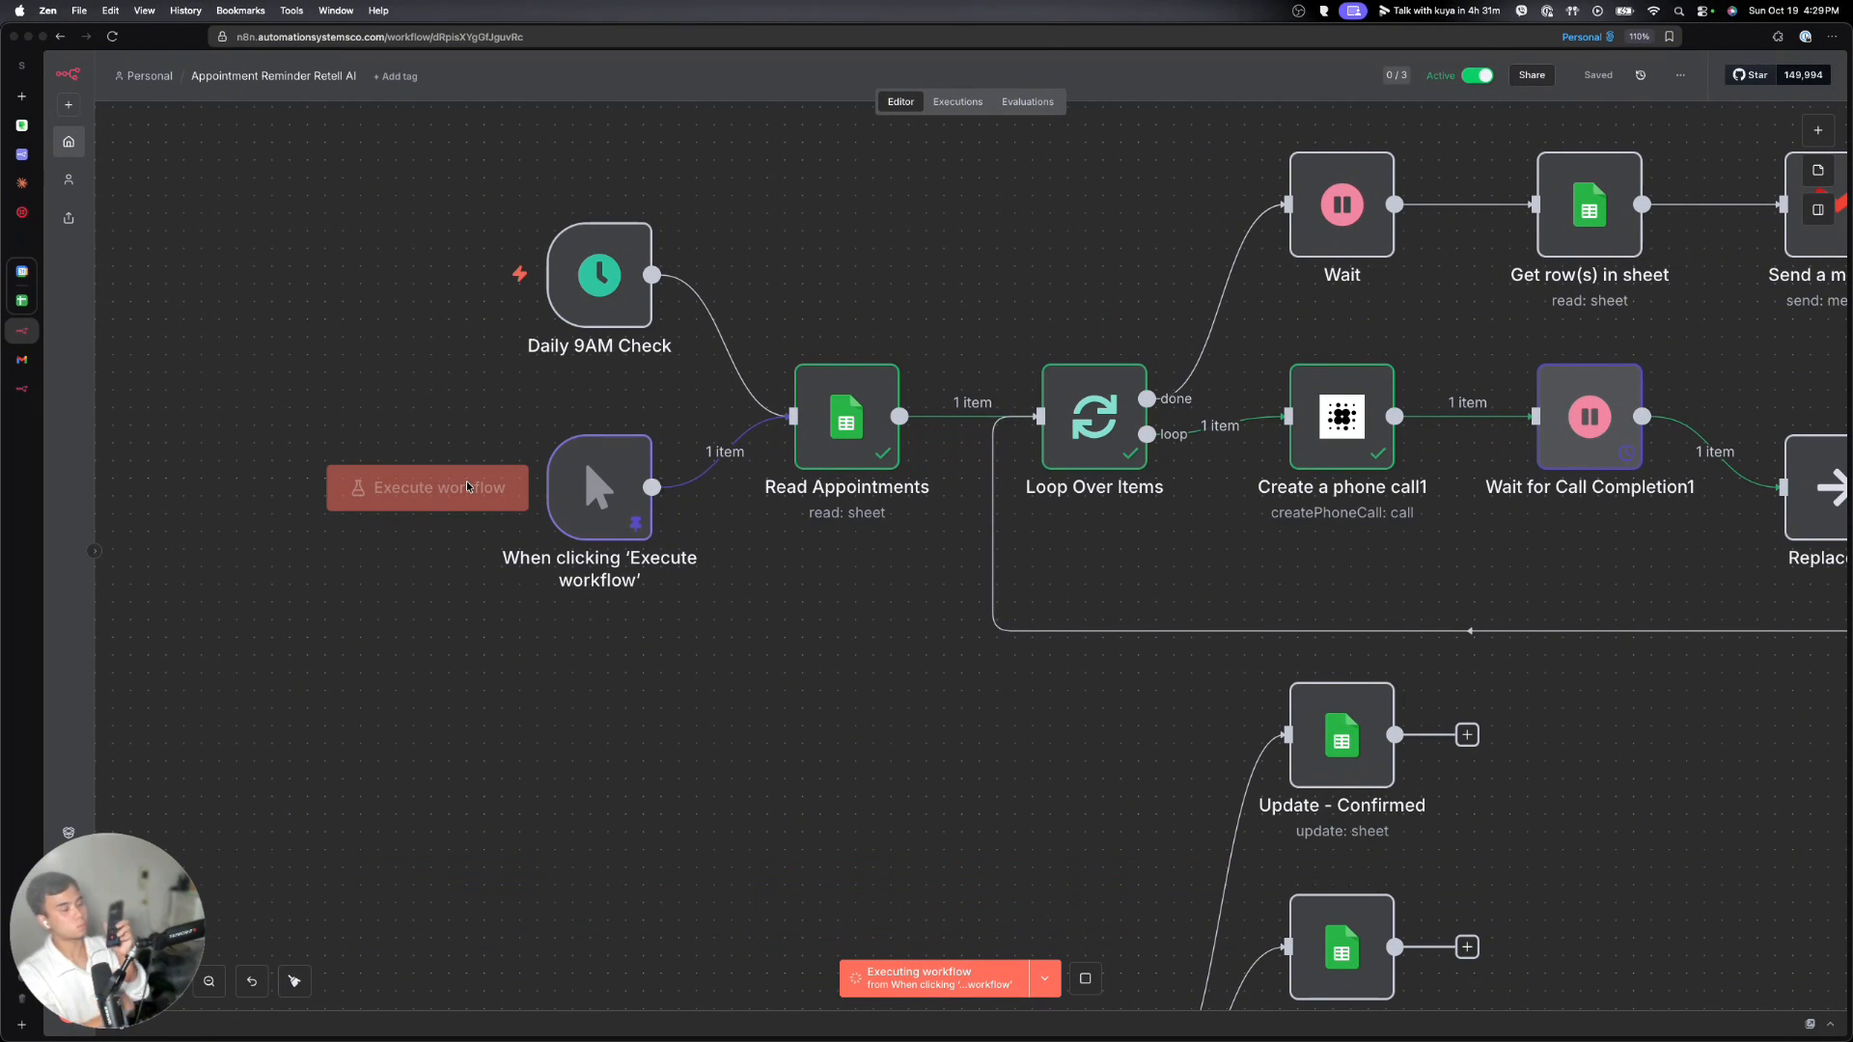
- Return to the calendar and sheet view, and check row 2's call result and notes alongside the October 20 Dental Cleaning event
{"action": "left_click", "coordinate": [23, 271]}
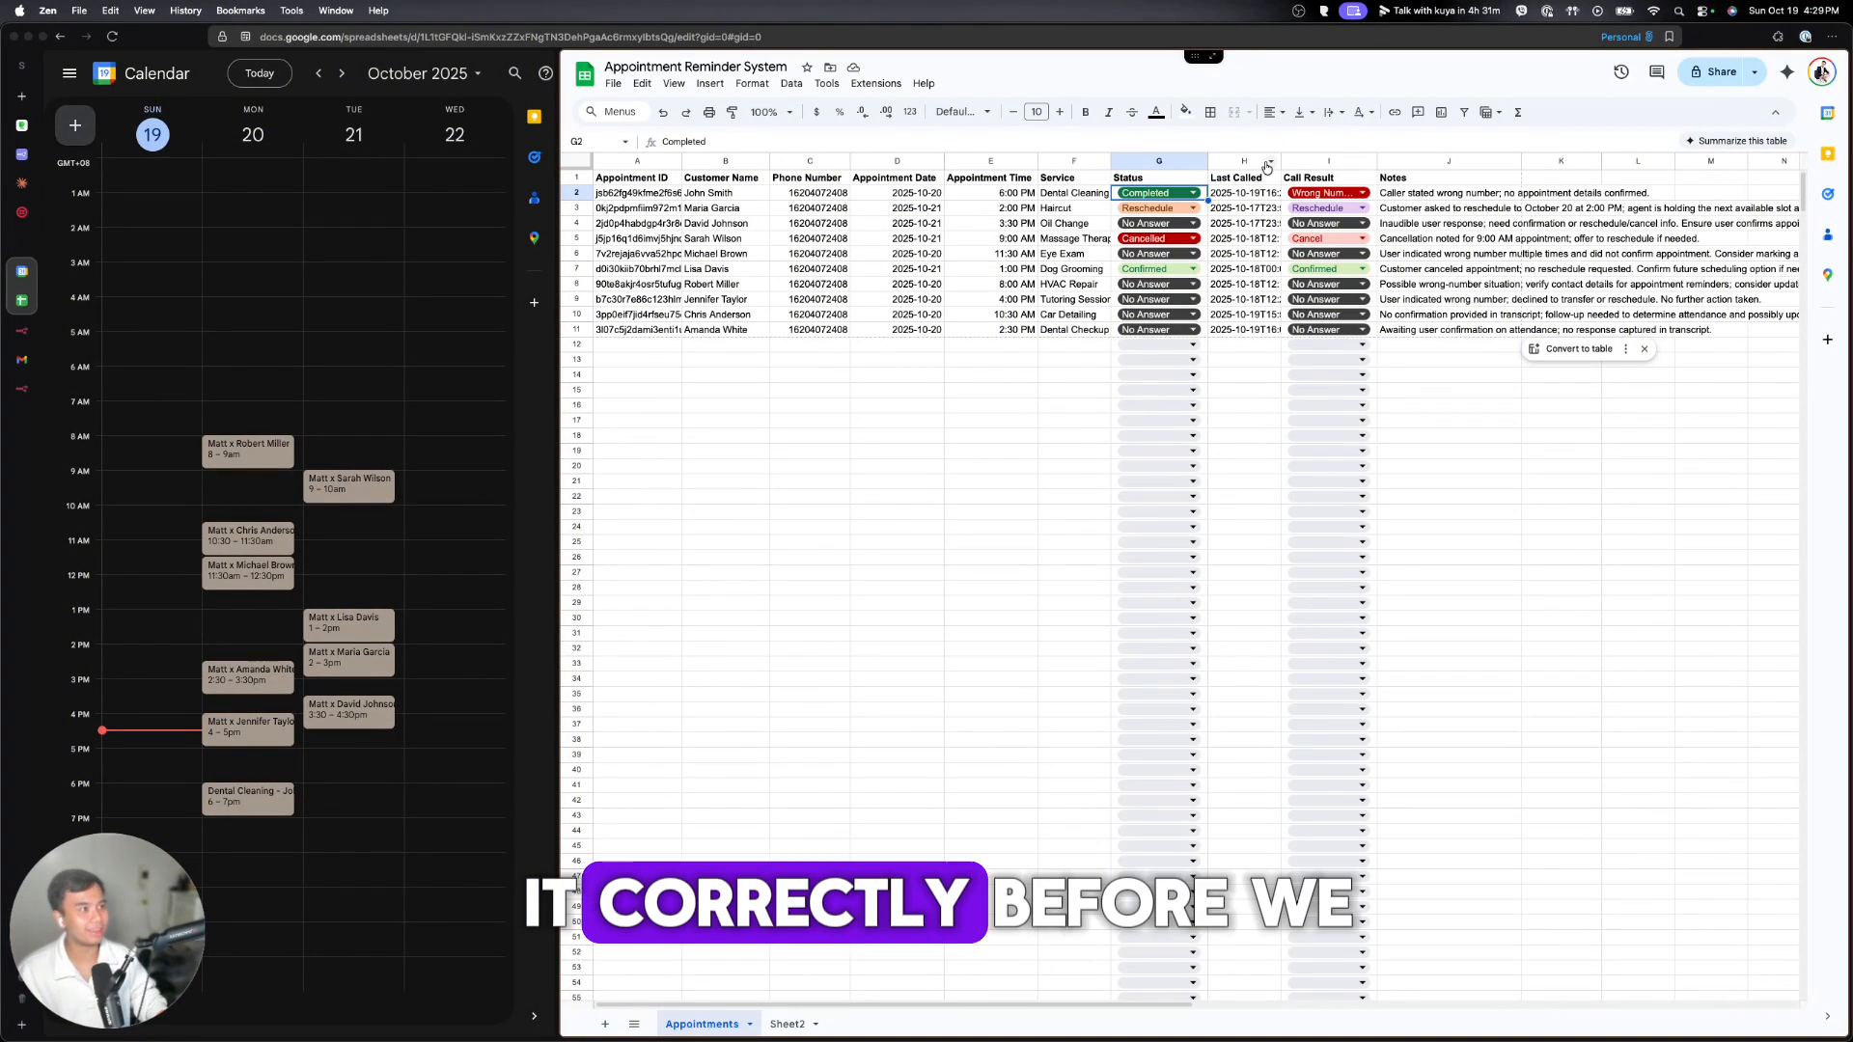
{"action": "left_click", "coordinate": [1322, 193]}
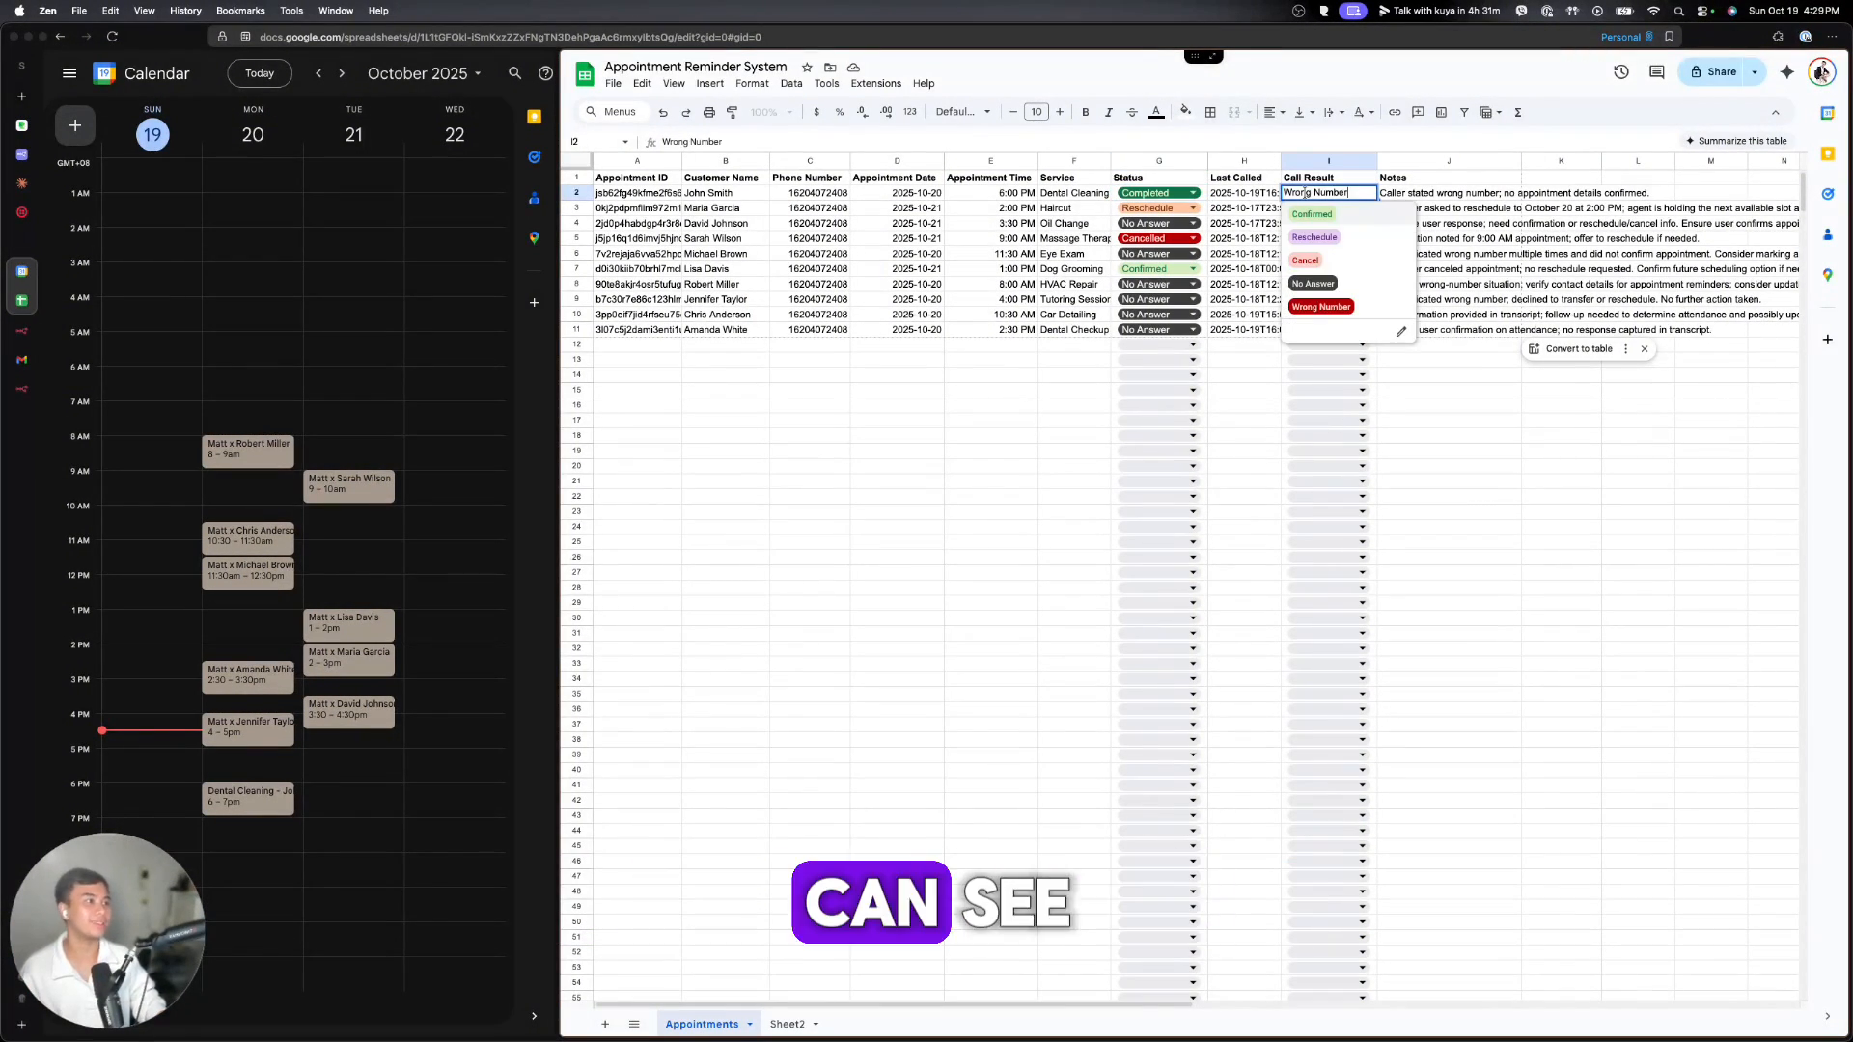
{"action": "left_click", "coordinate": [1463, 197]}
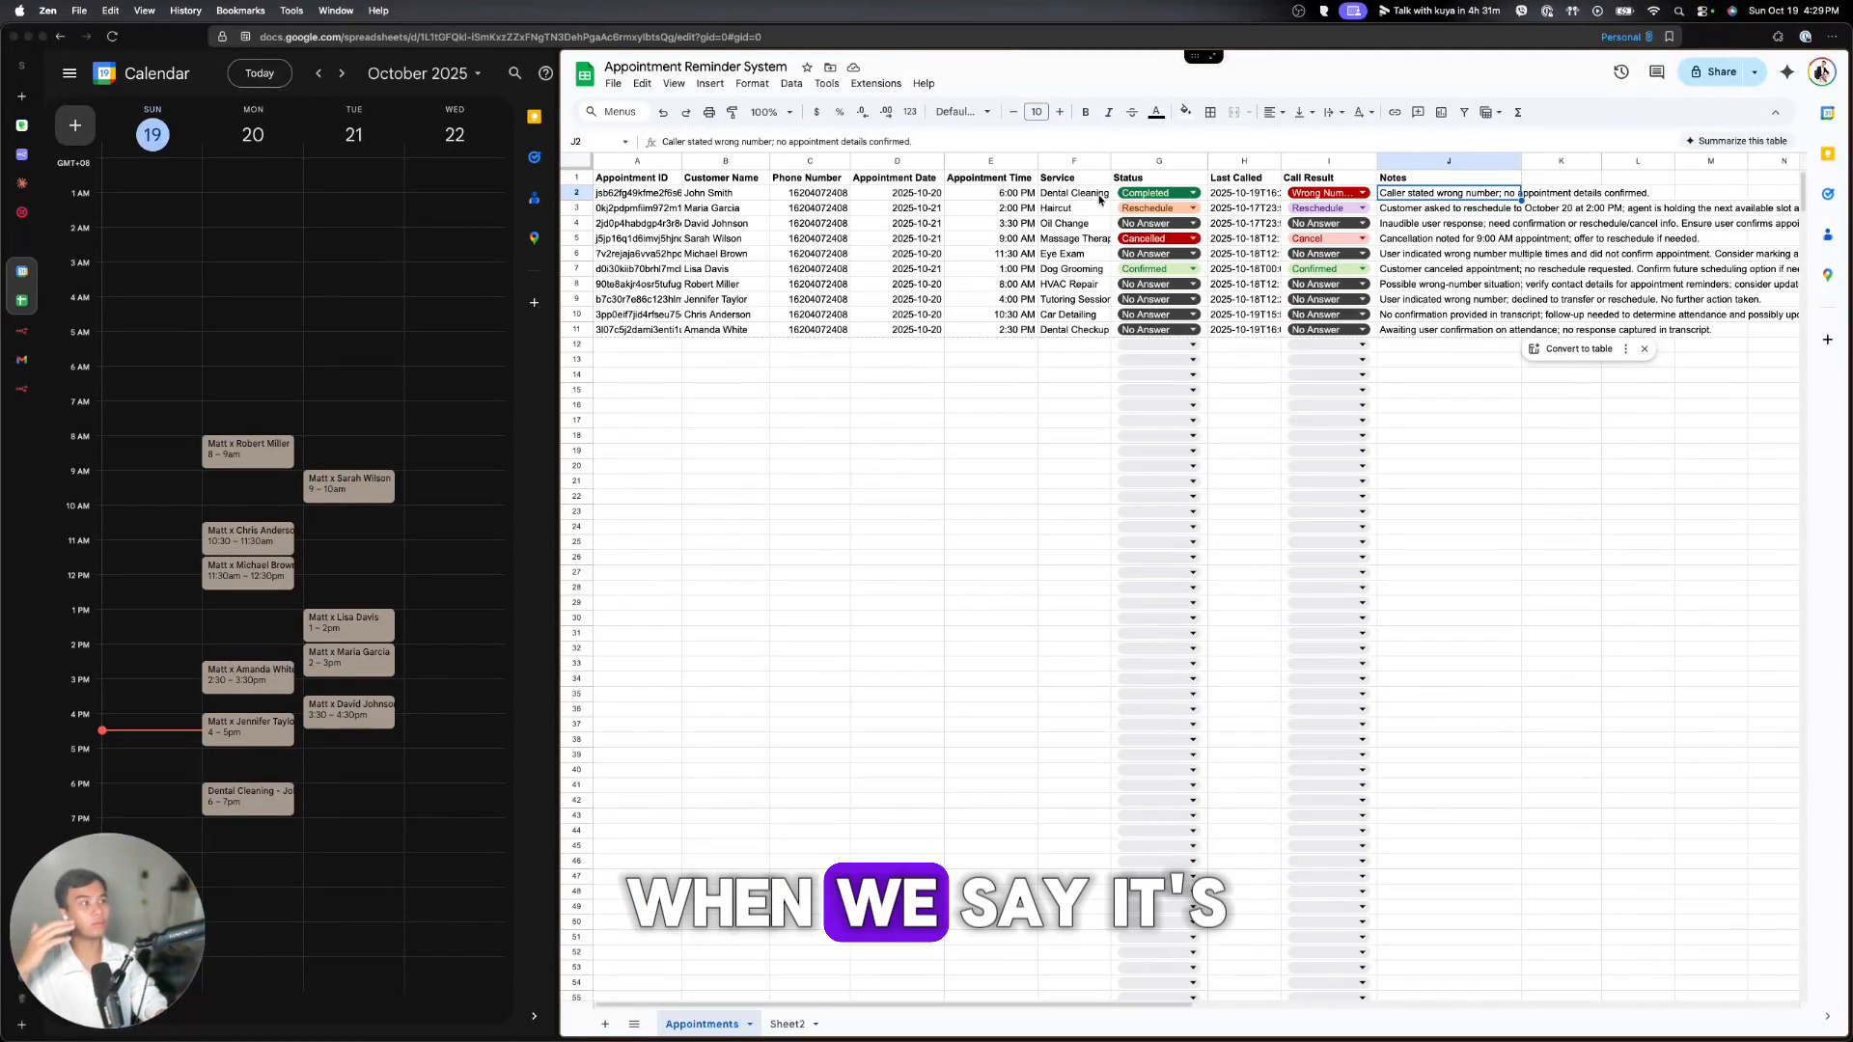
{"action": "left_click", "coordinate": [280, 790]}
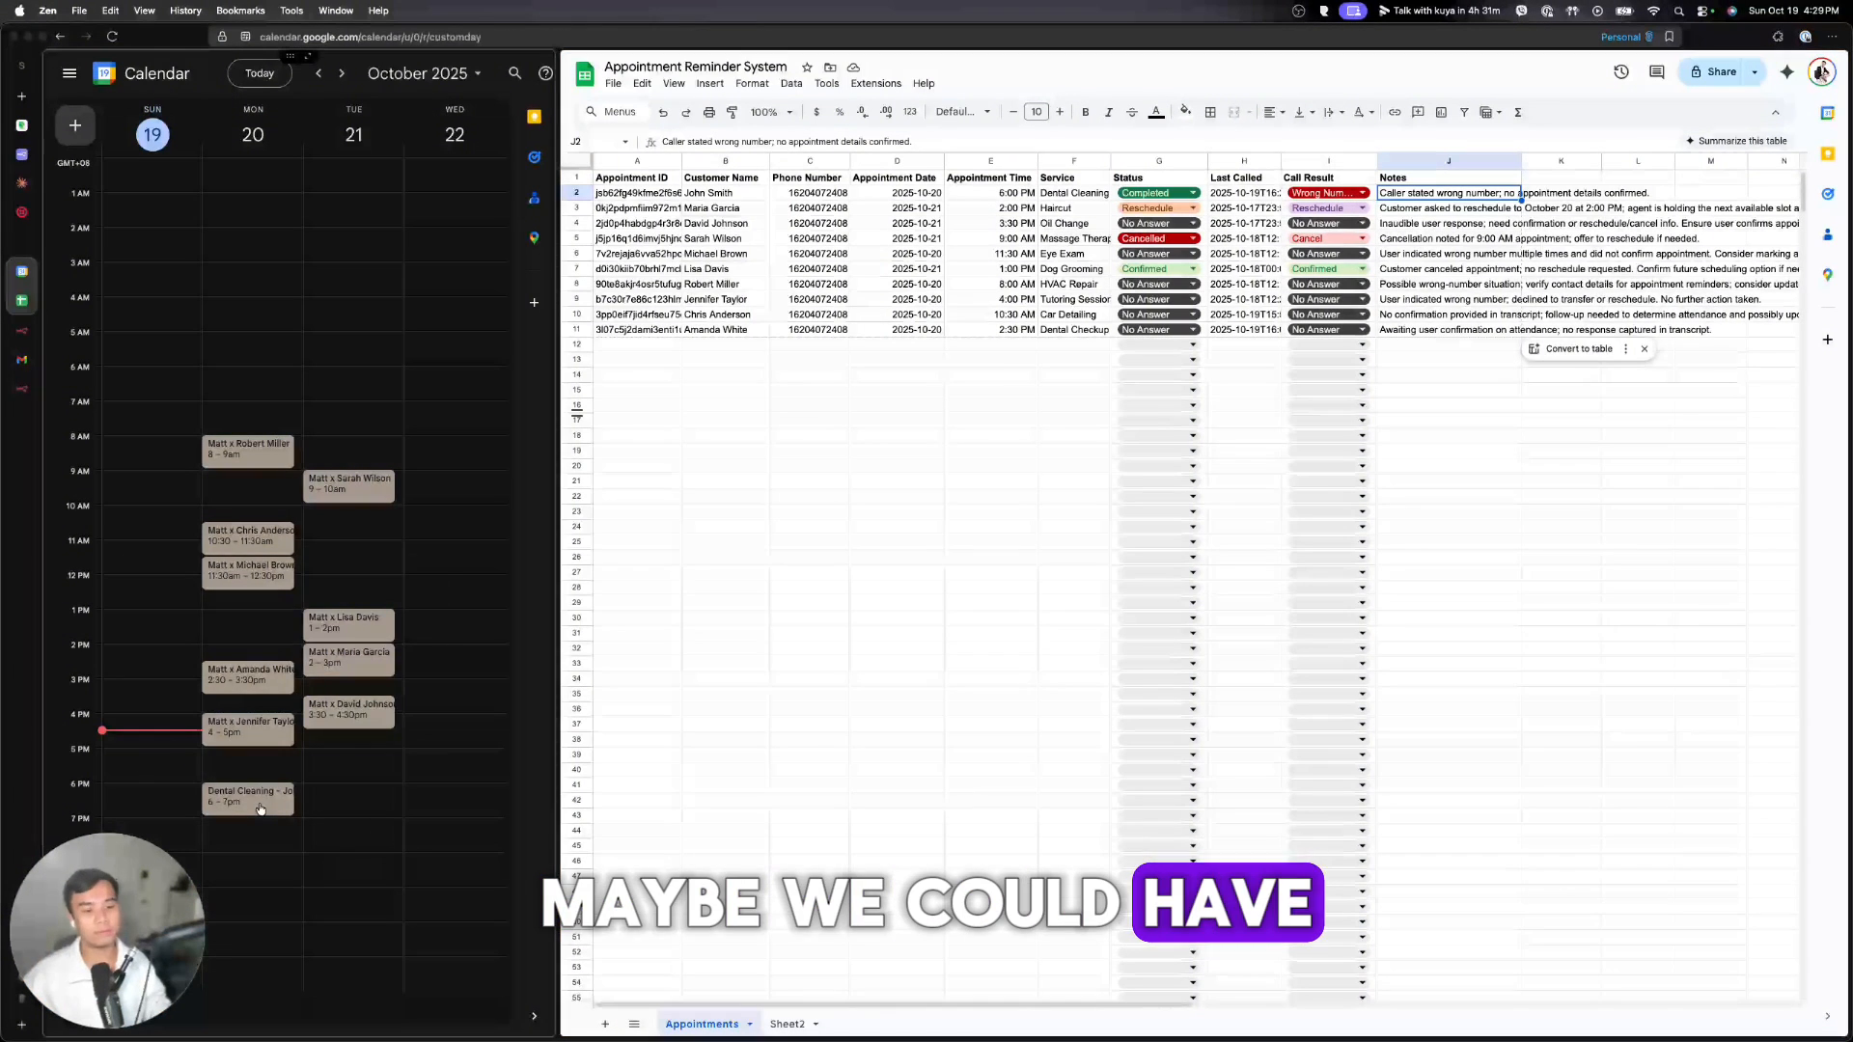
{"action": "left_click", "coordinate": [418, 554]}
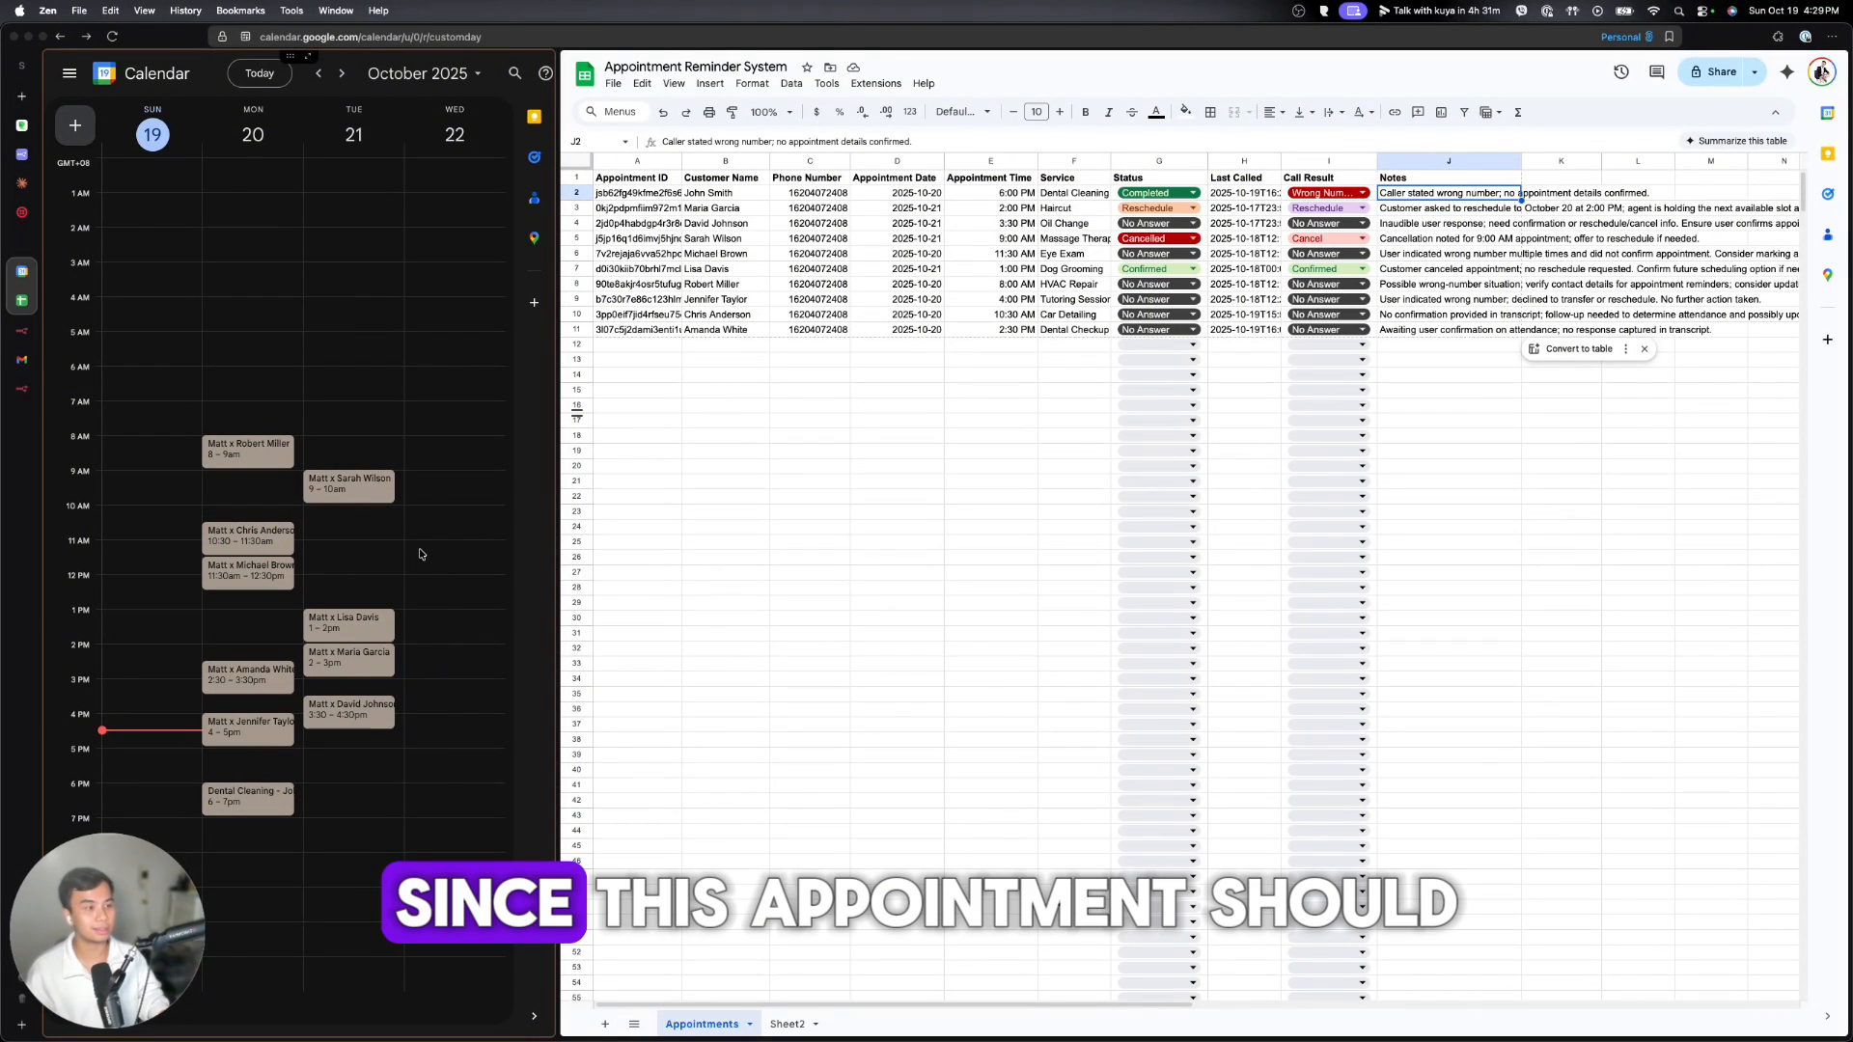